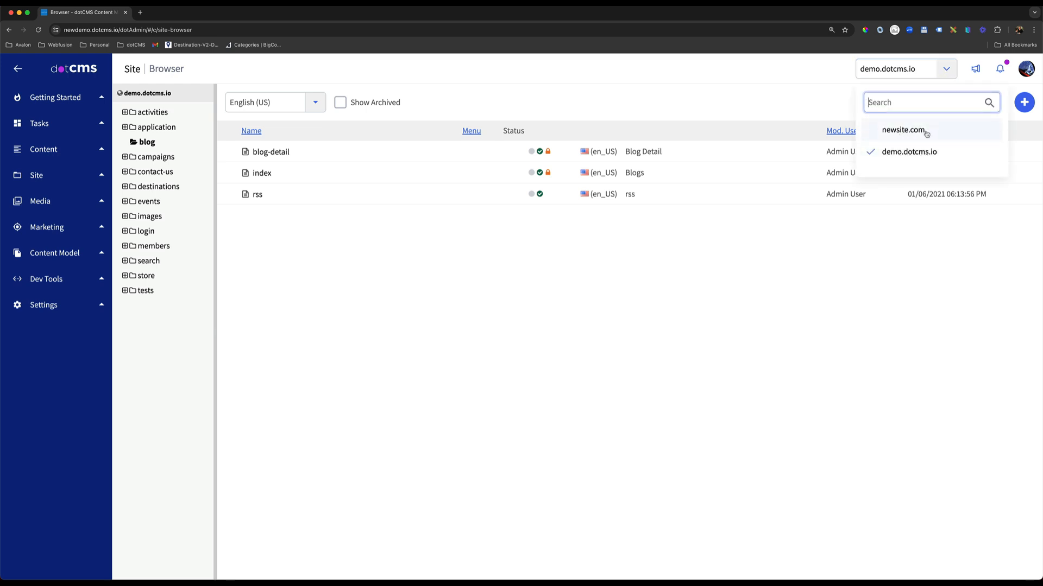
View the Blog Author content list and check which sites can be selected.
left_click(740, 95)
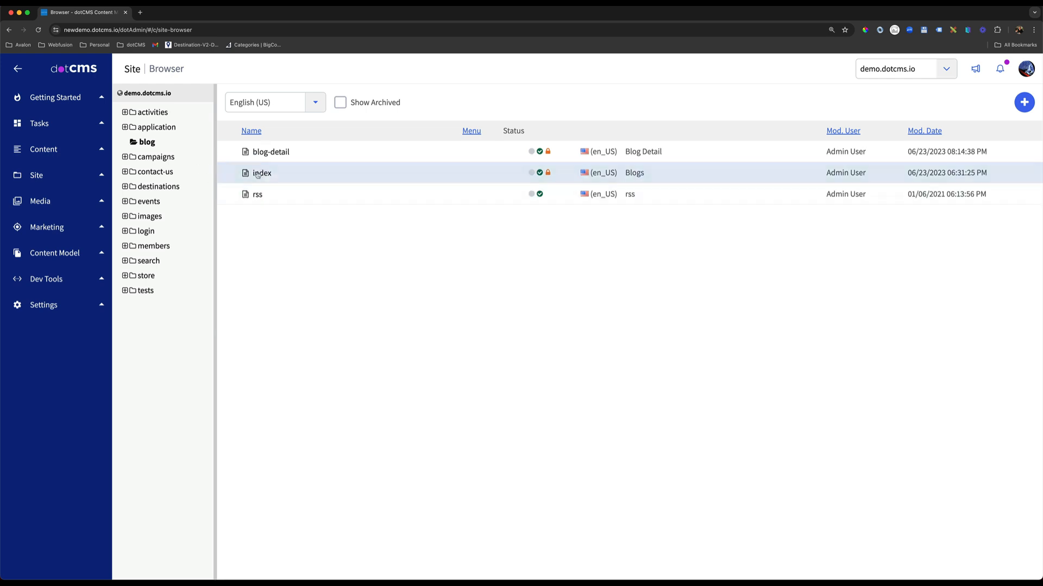
left_click(54, 155)
left_click(49, 194)
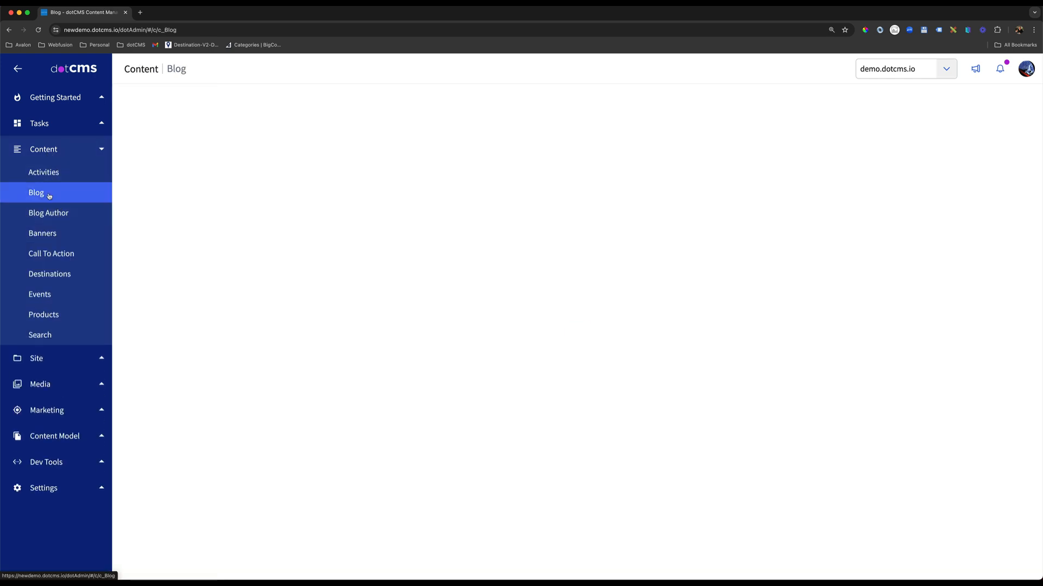
left_click(51, 213)
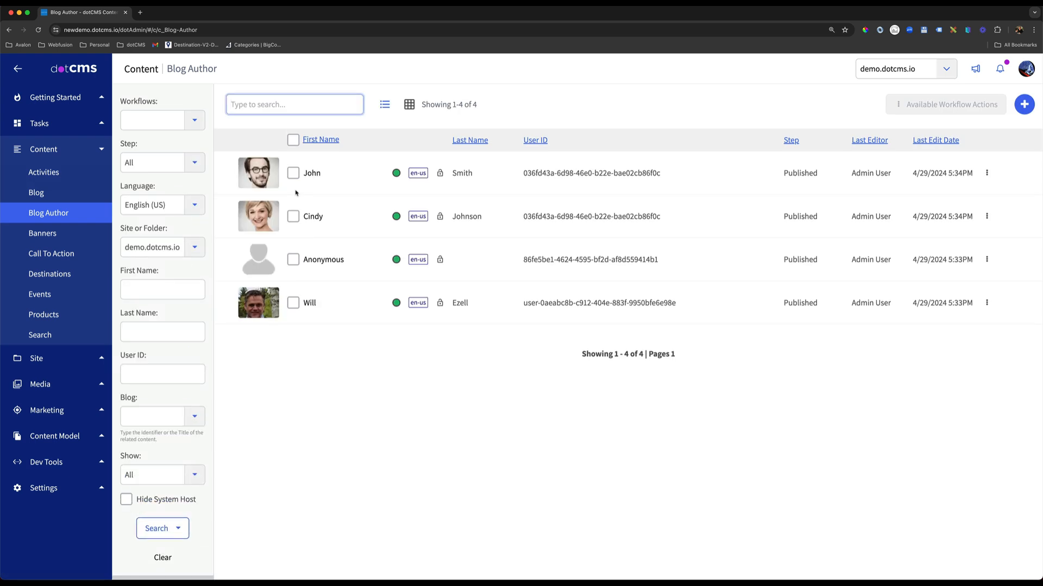
left_click(946, 70)
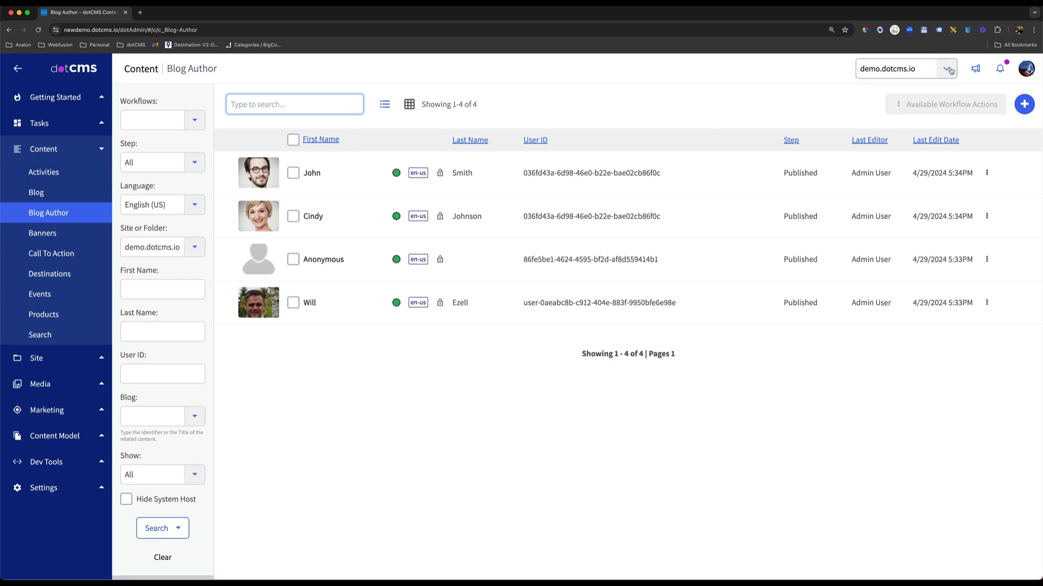
left_click(668, 90)
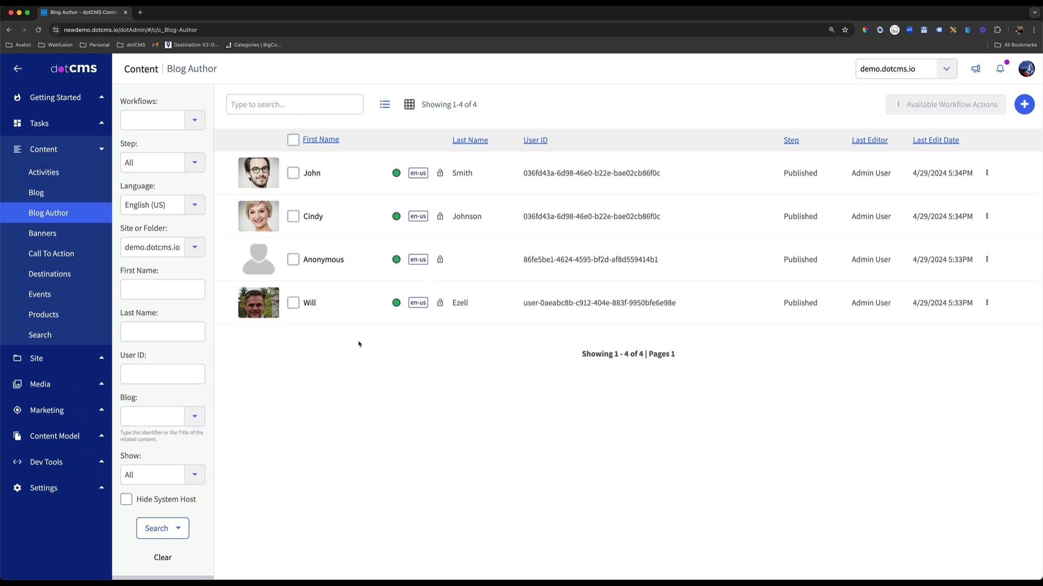
left_click(31, 151)
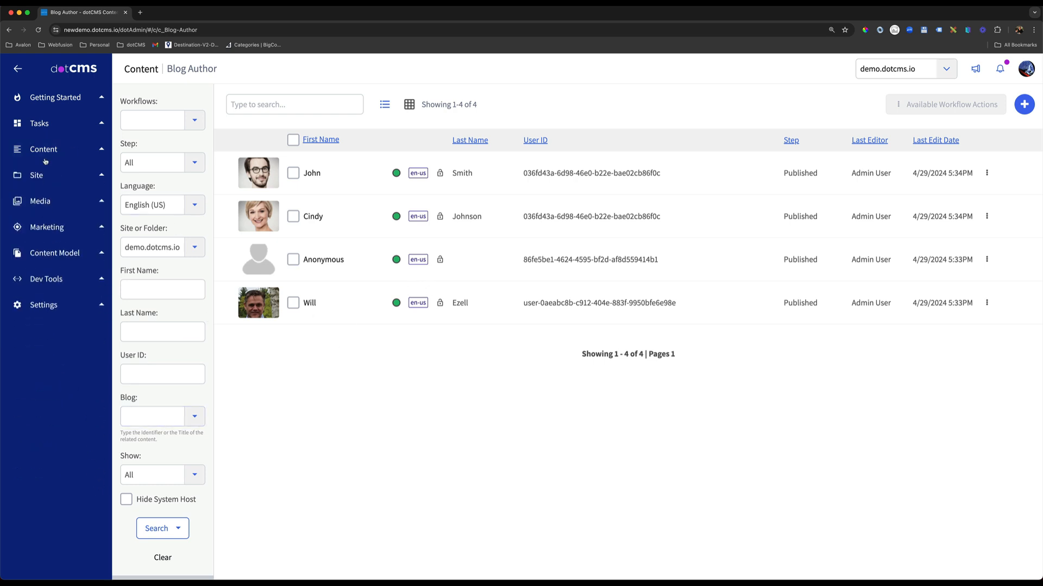
left_click(52, 227)
left_click(51, 227)
Switch the session to the blogger demo account using Sign In As.
left_click(1026, 69)
left_click(946, 155)
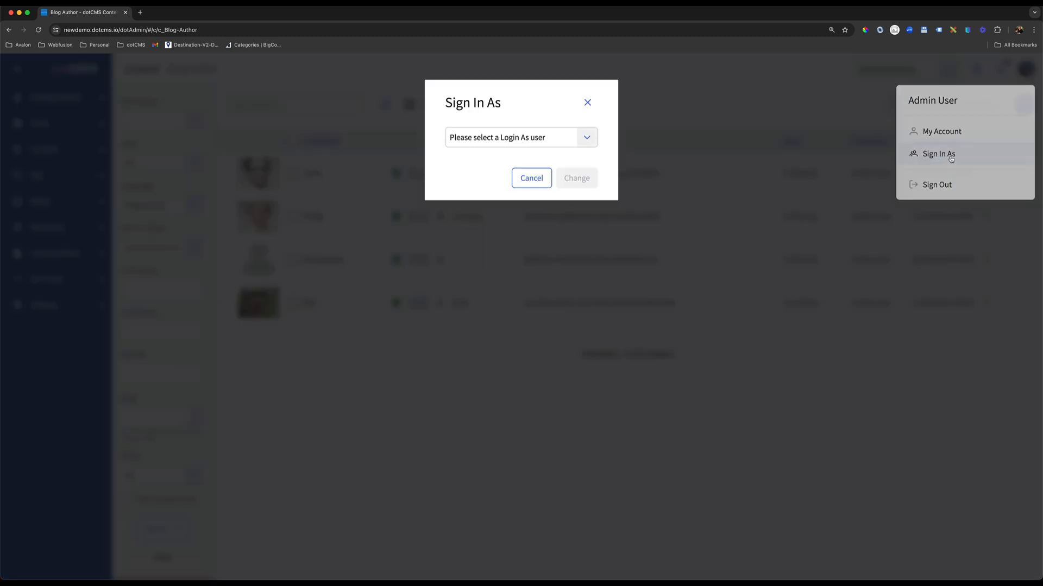
left_click(589, 138)
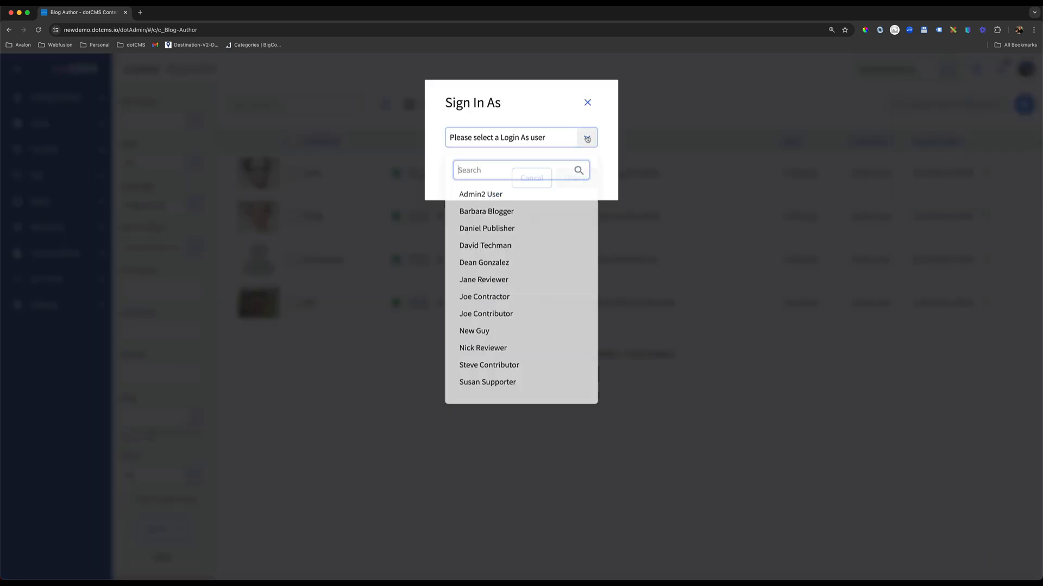
left_click(498, 217)
left_click(576, 178)
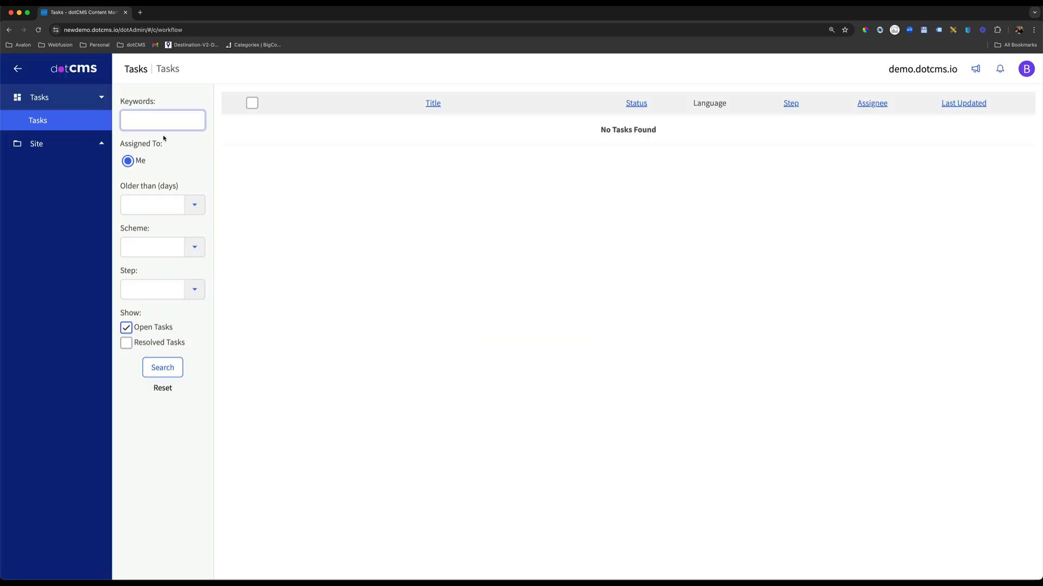
Examine which site and folders the blogger account can access in the site Browser.
left_click(38, 143)
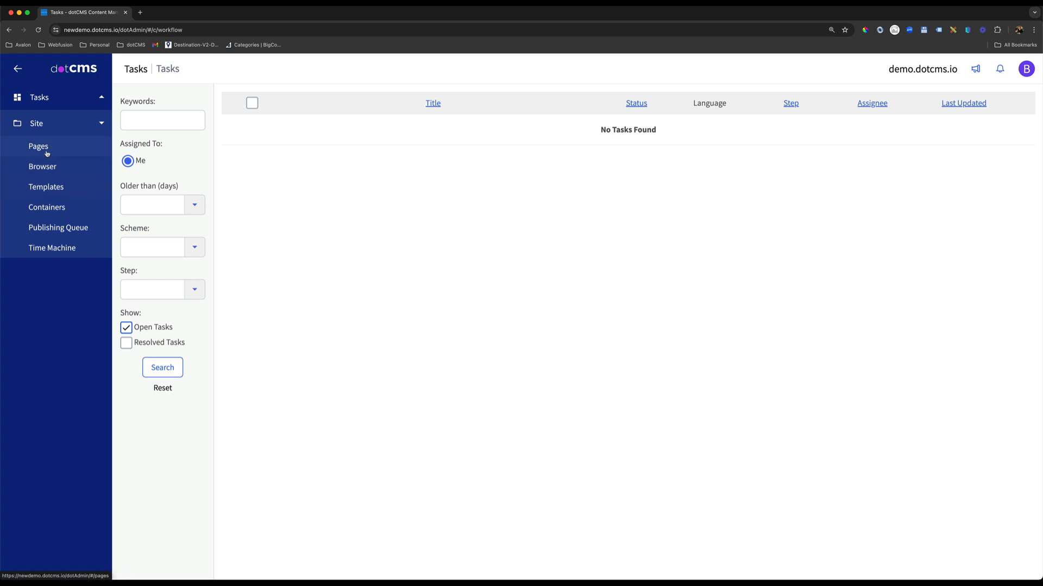
left_click(42, 167)
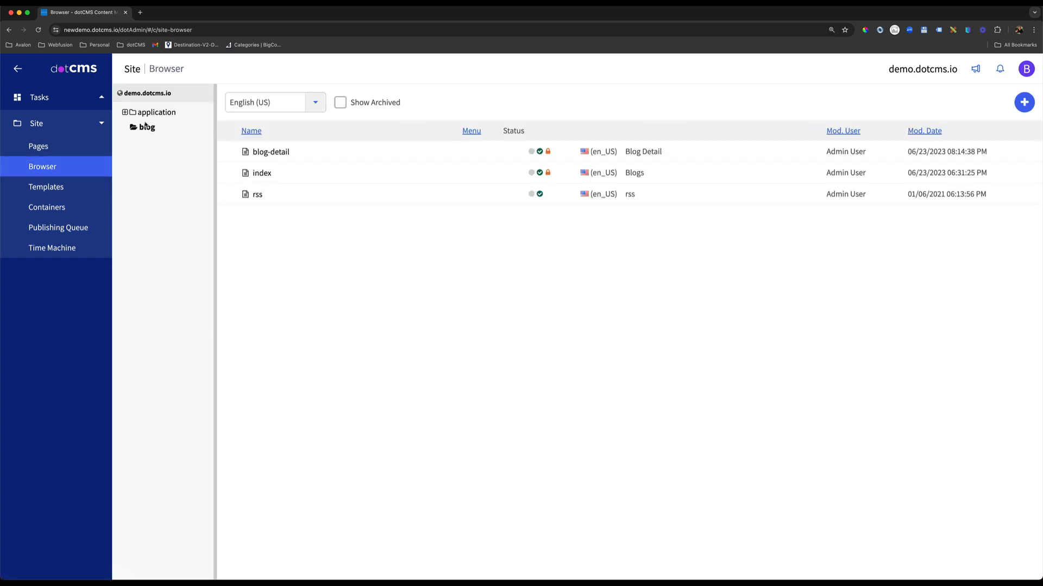
right_click(159, 117)
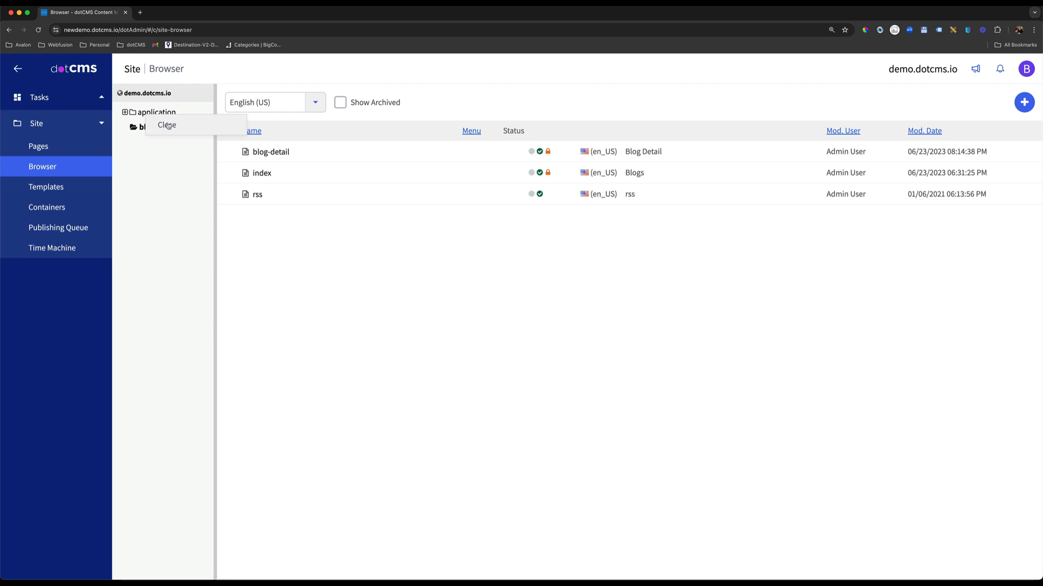
left_click(166, 125)
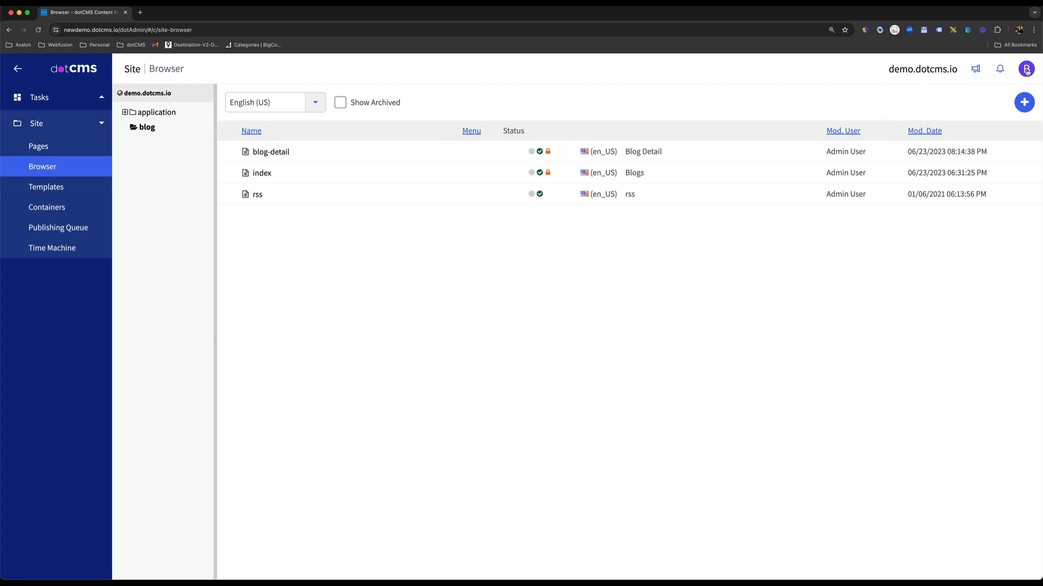
left_click_drag(948, 70, 906, 71)
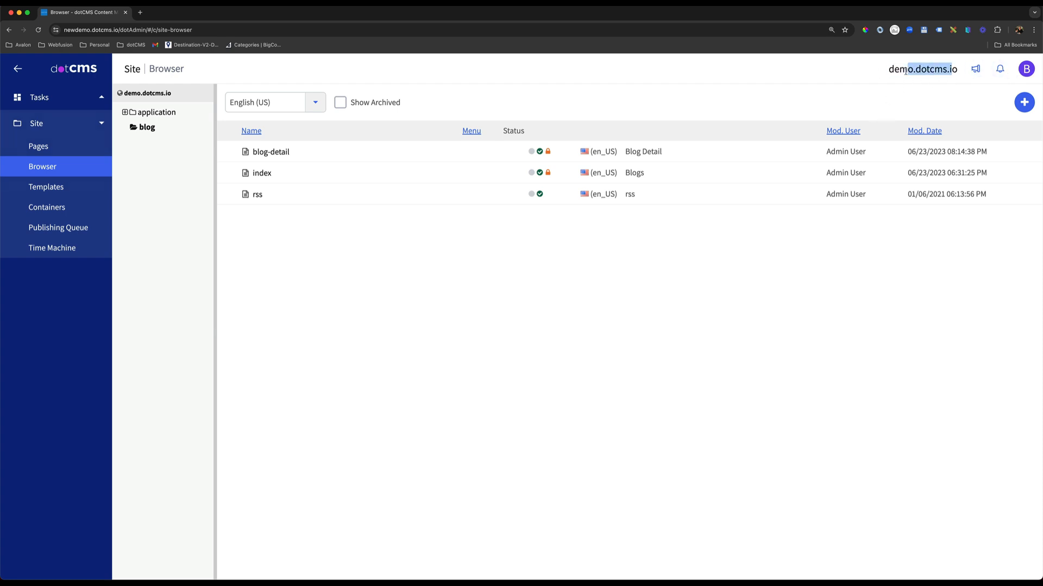
End the blogger impersonation and check which sites the admin account can select.
left_click(1021, 72)
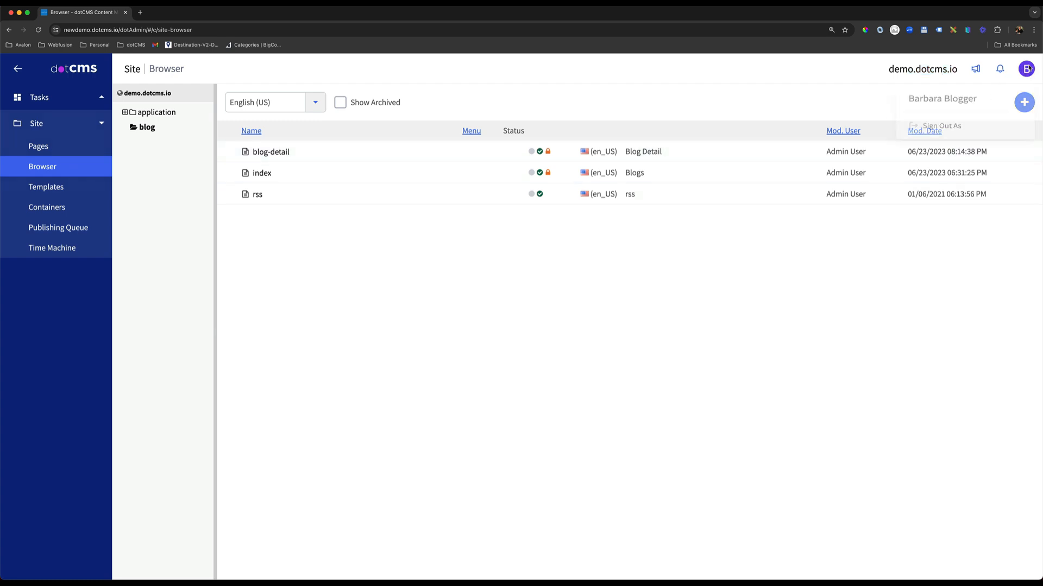
left_click(944, 131)
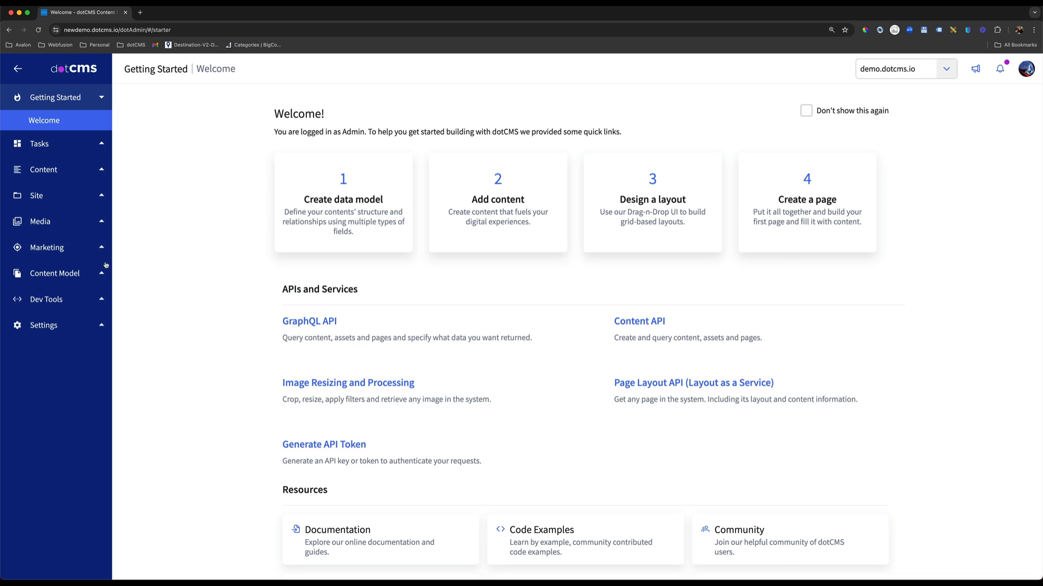
left_click(945, 70)
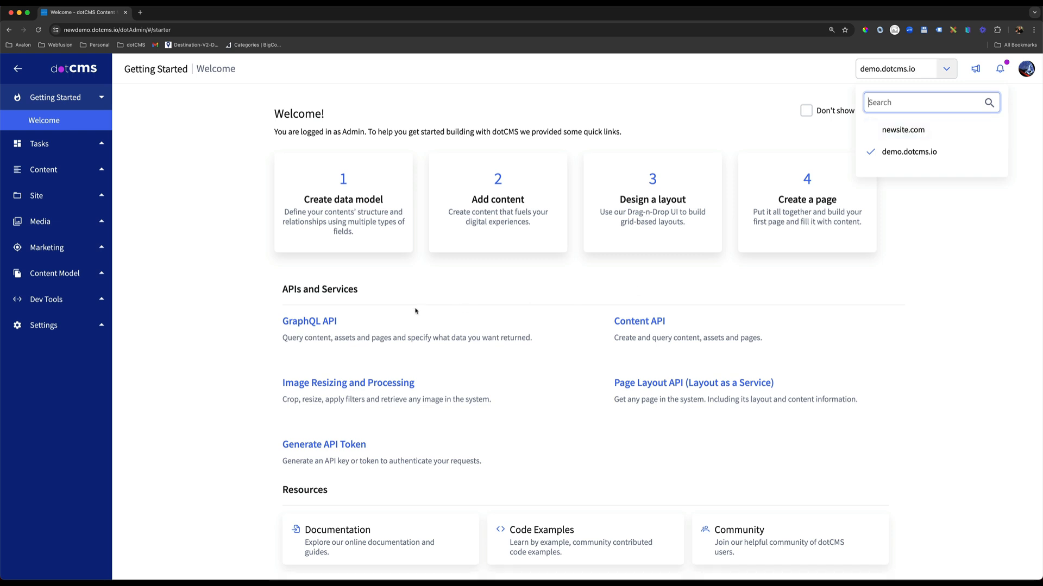
left_click(54, 362)
Open the permissions of the Demo Blog Publisher role in Roles & Tools.
left_click(51, 325)
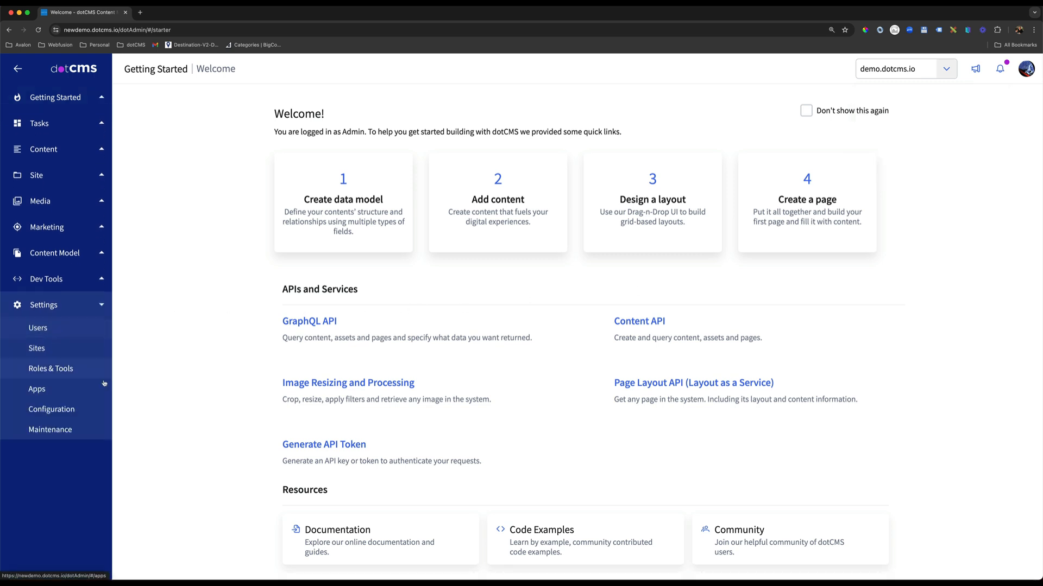
left_click(79, 369)
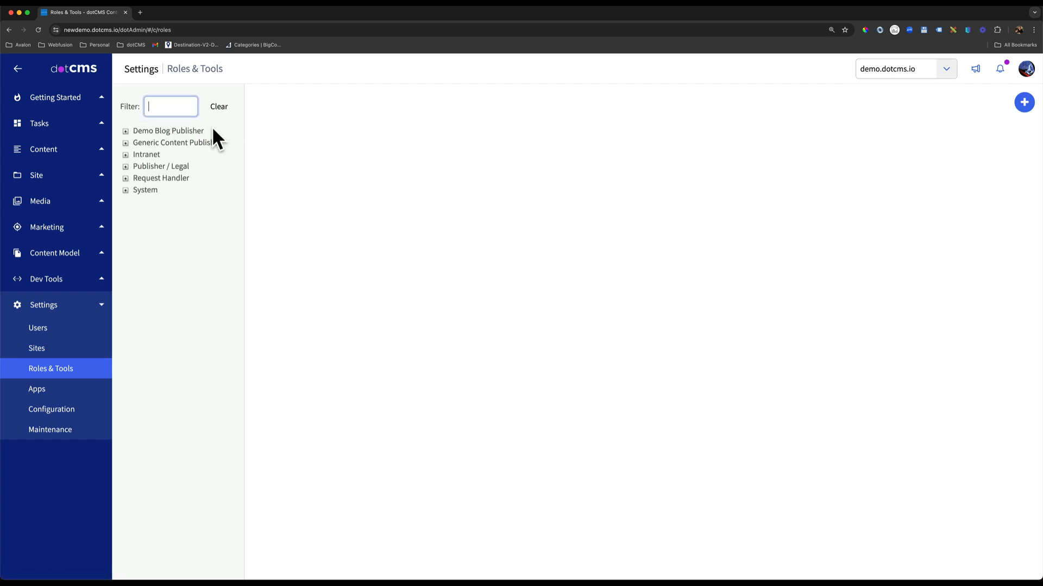
left_click(182, 132)
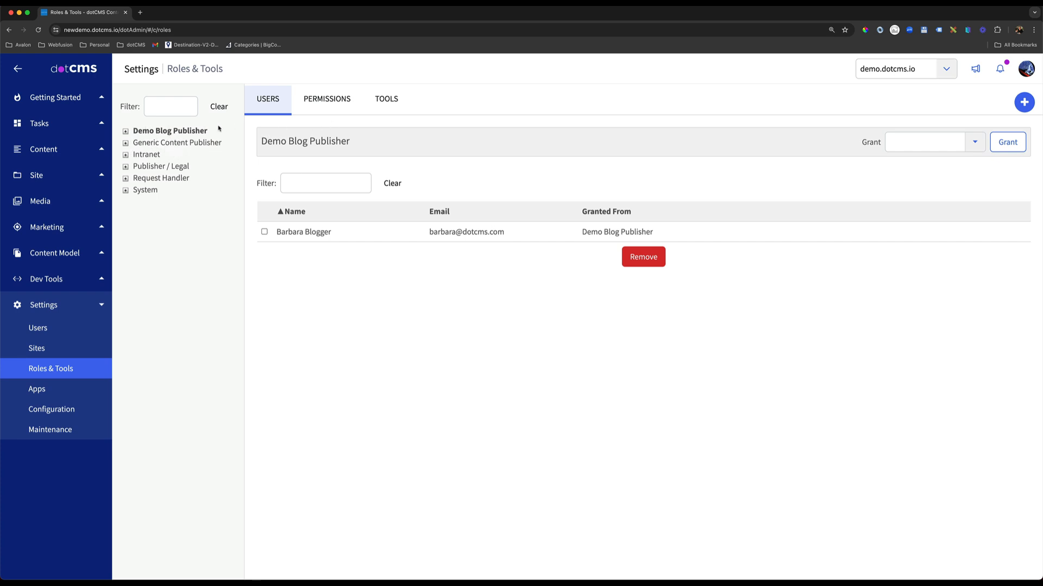
left_click(329, 102)
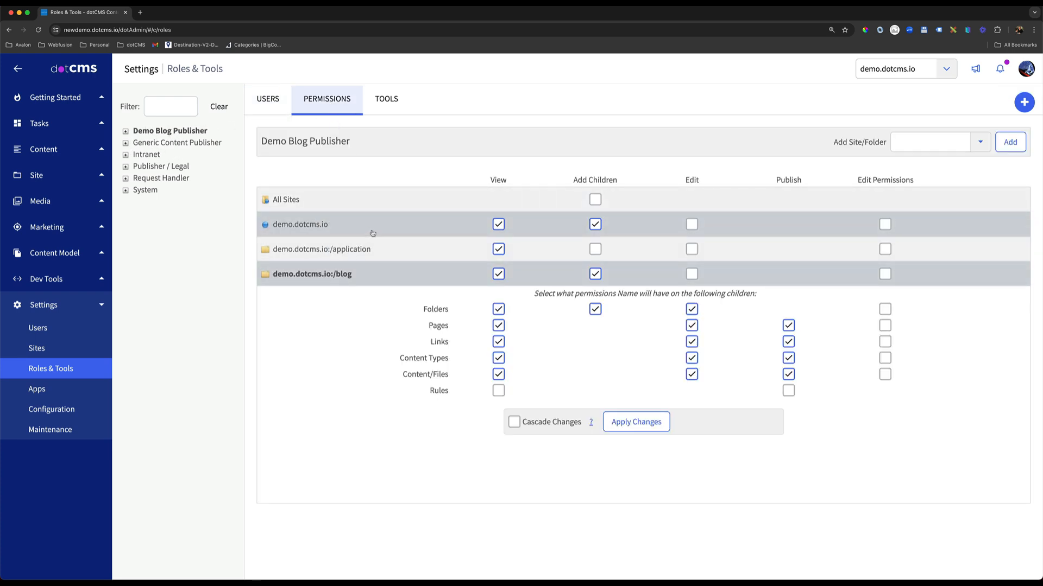
Review the role's child permissions on demo.dotcms.io, its application folder and its blog folder.
left_click(548, 229)
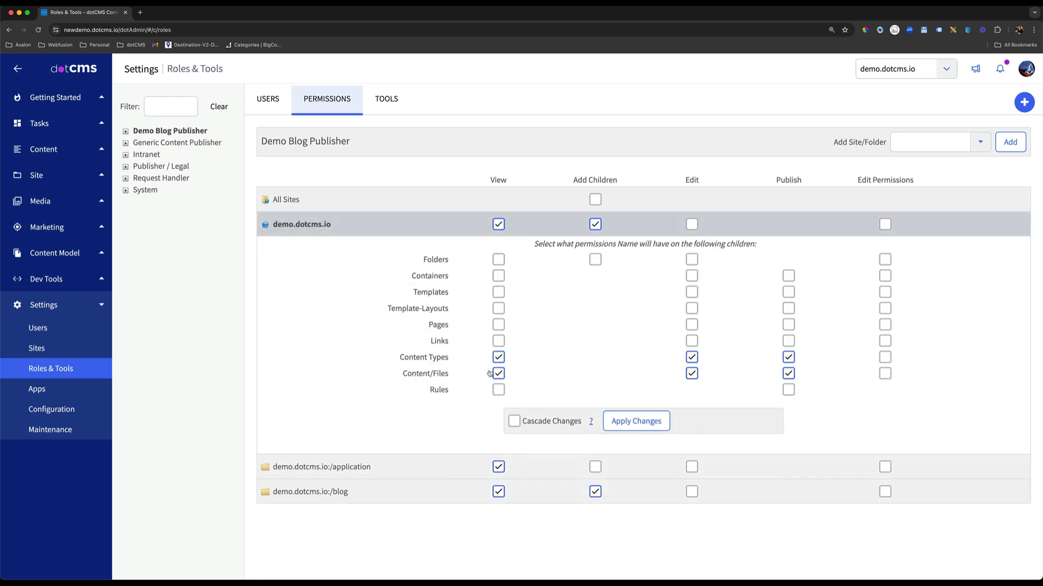
left_click(445, 466)
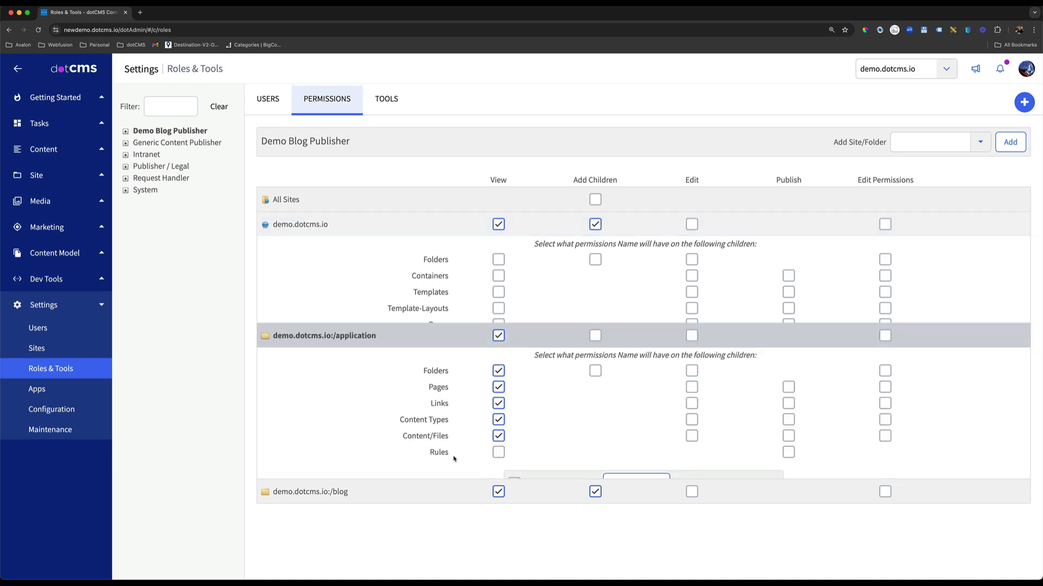
left_click(443, 491)
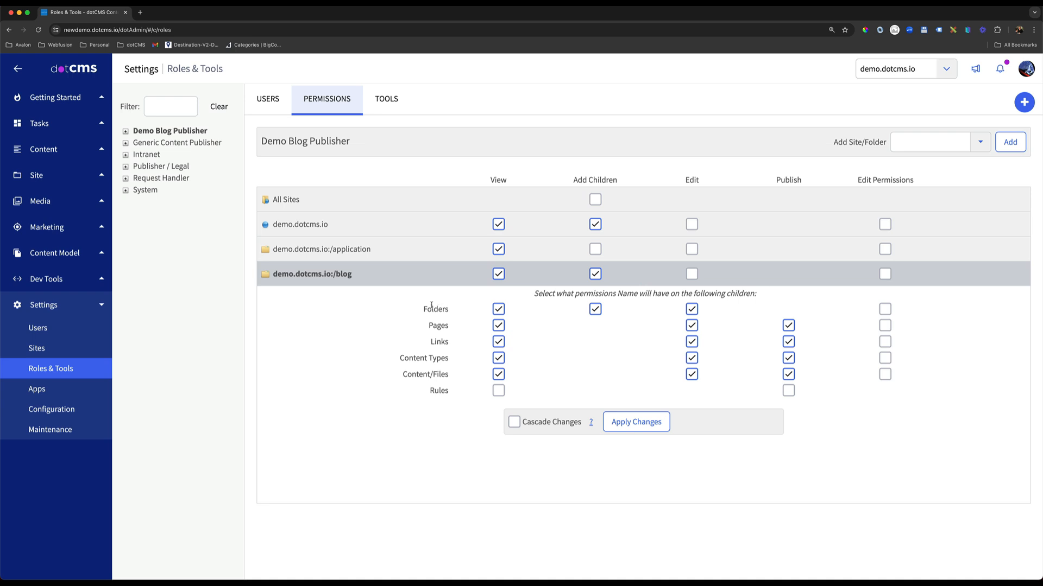
left_click_drag(423, 307, 448, 383)
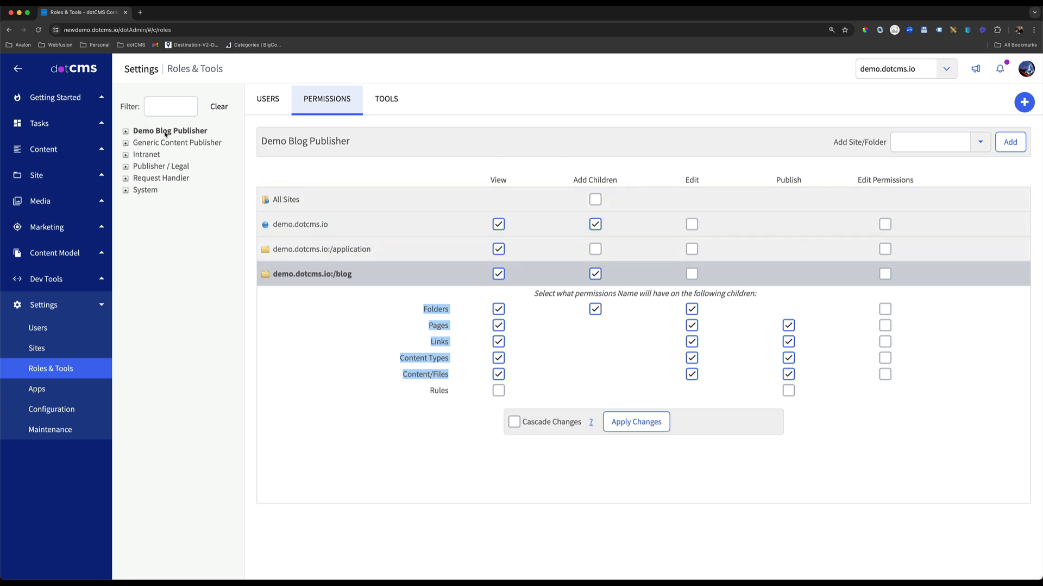
left_click(145, 189)
left_click(170, 131)
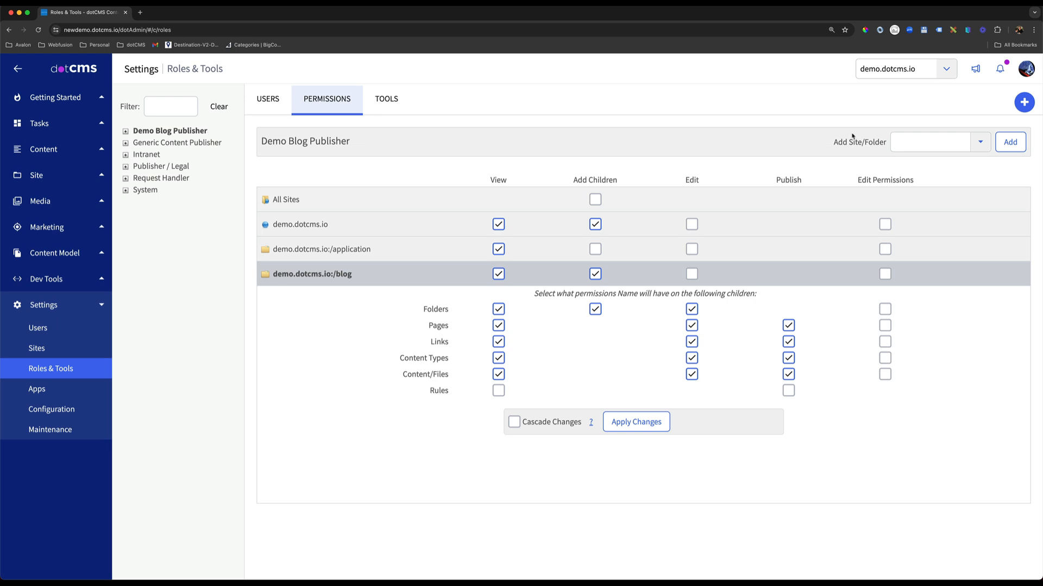
left_click(1024, 103)
left_click(957, 133)
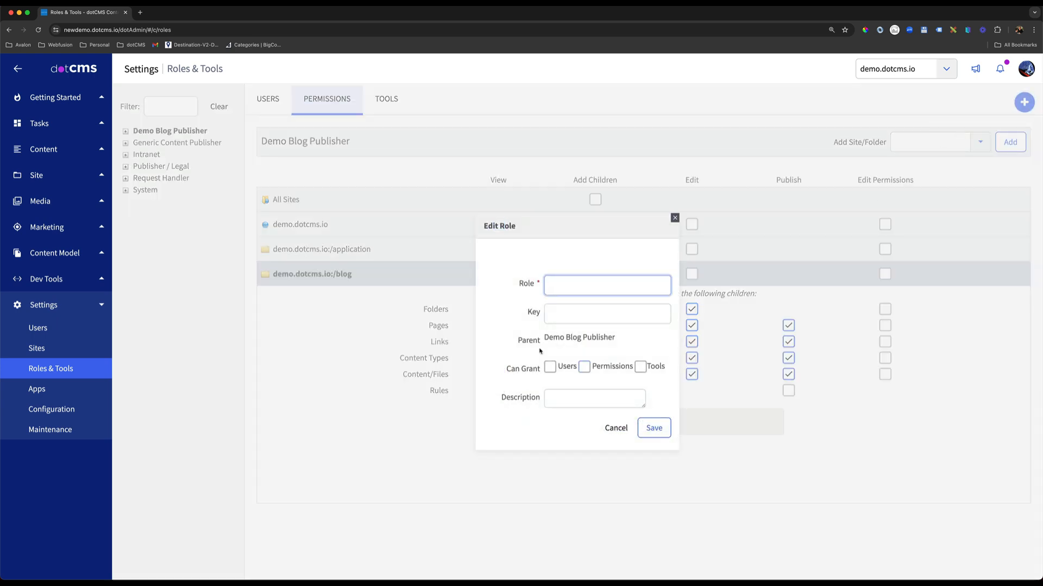
left_click_drag(616, 339, 526, 340)
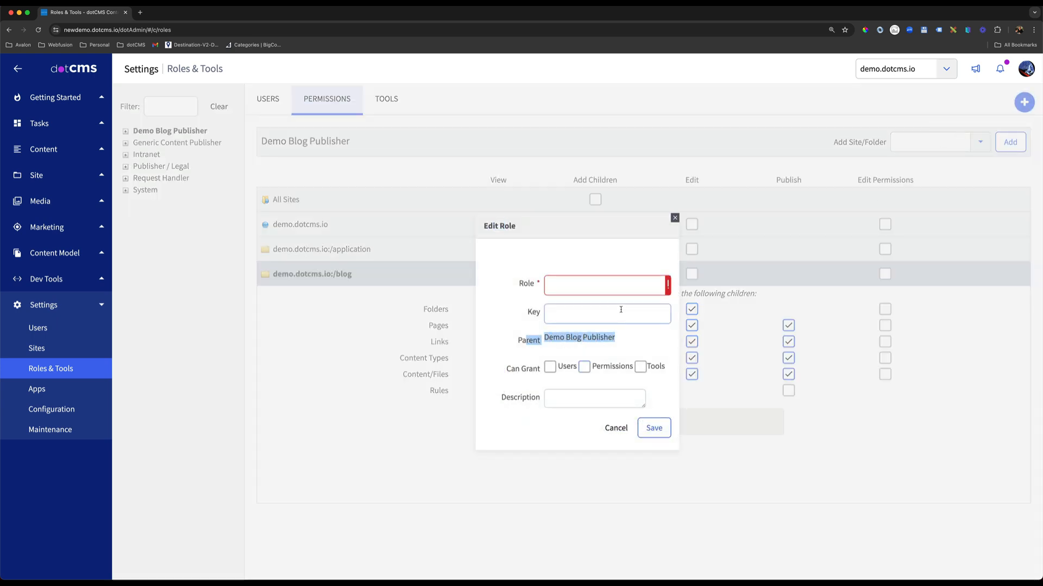
left_click(675, 217)
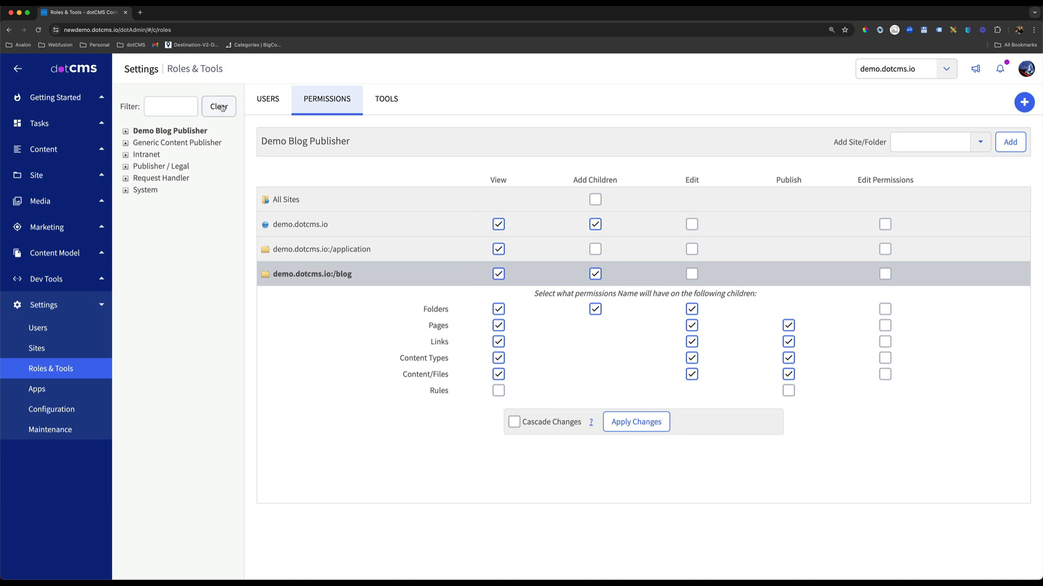
Start a new root-level role with no existing role selected and name it Newsite Blog Publisher.
left_click(221, 107)
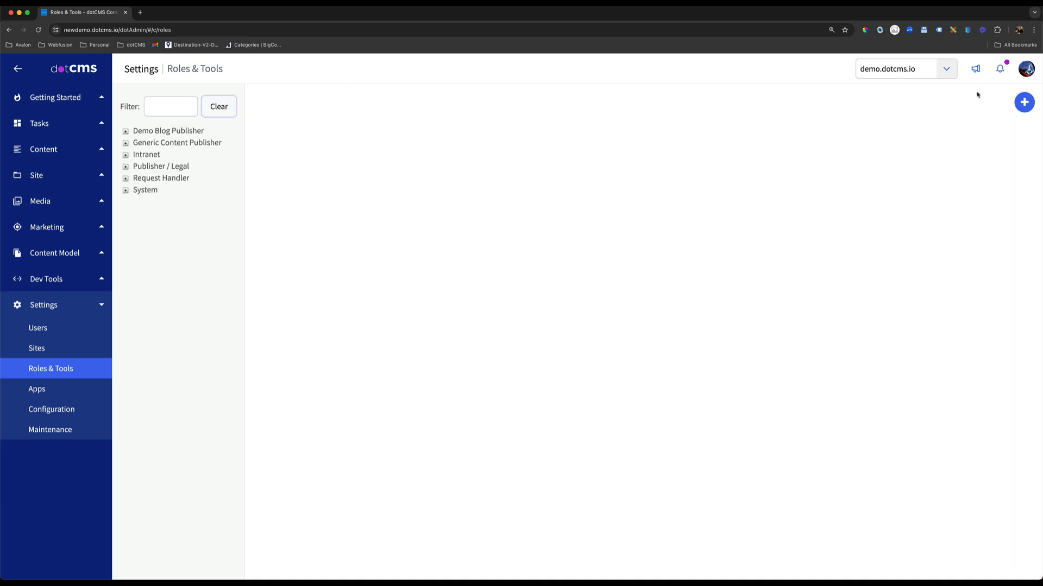
left_click(1025, 102)
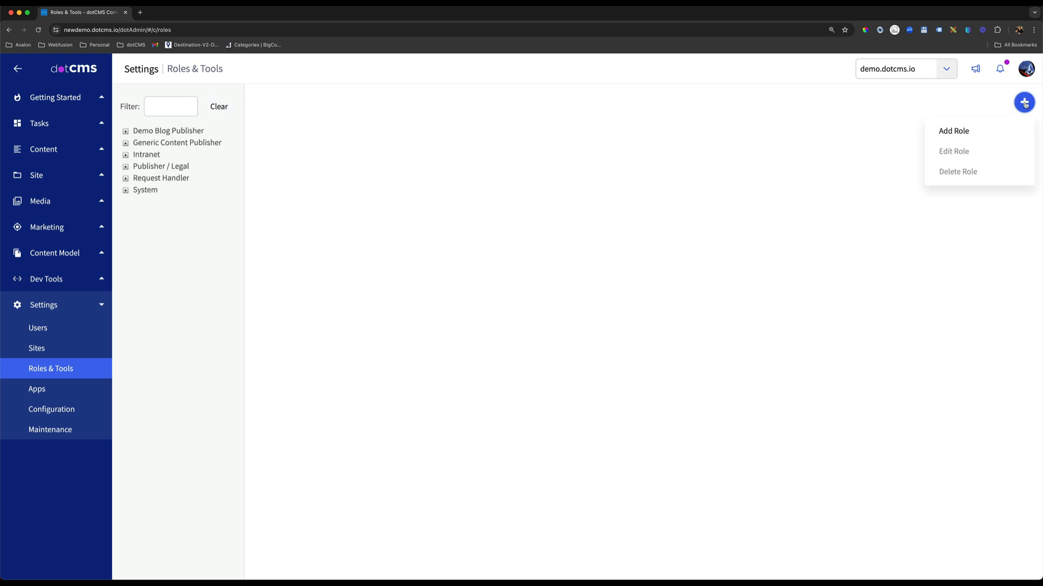
left_click(957, 139)
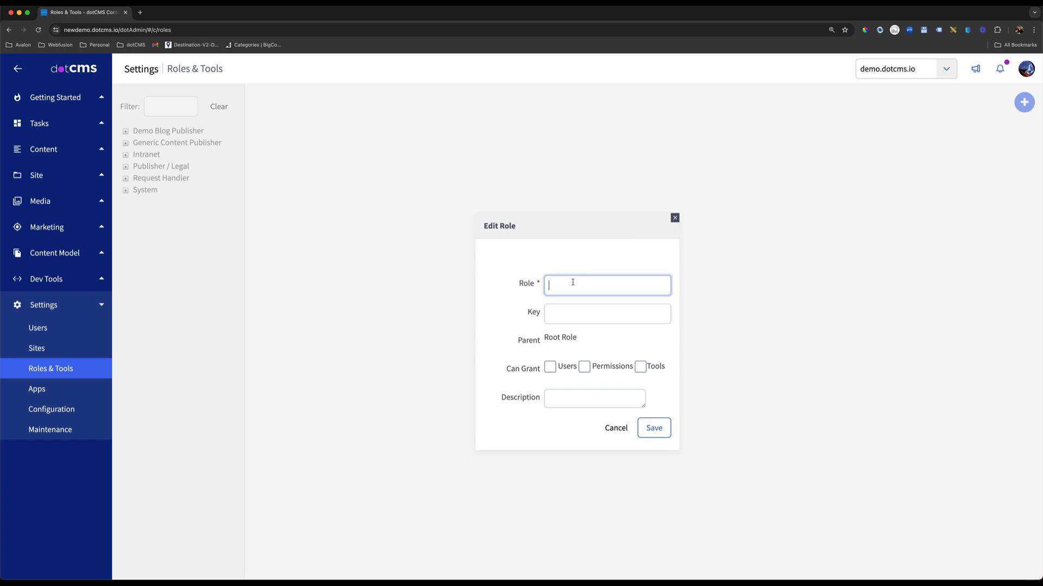
type("Newsite")
double_click(573, 283)
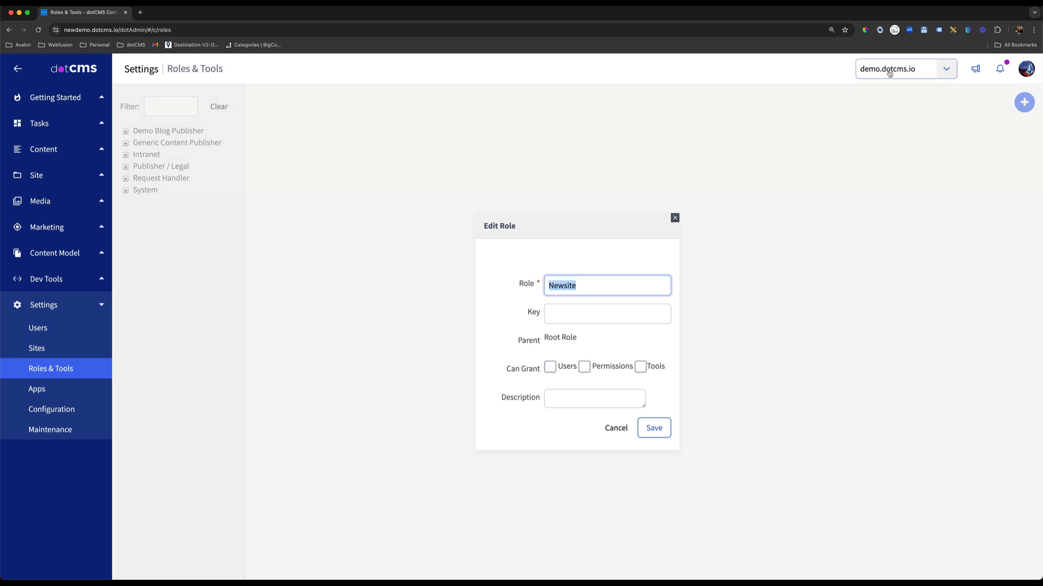
left_click(952, 77)
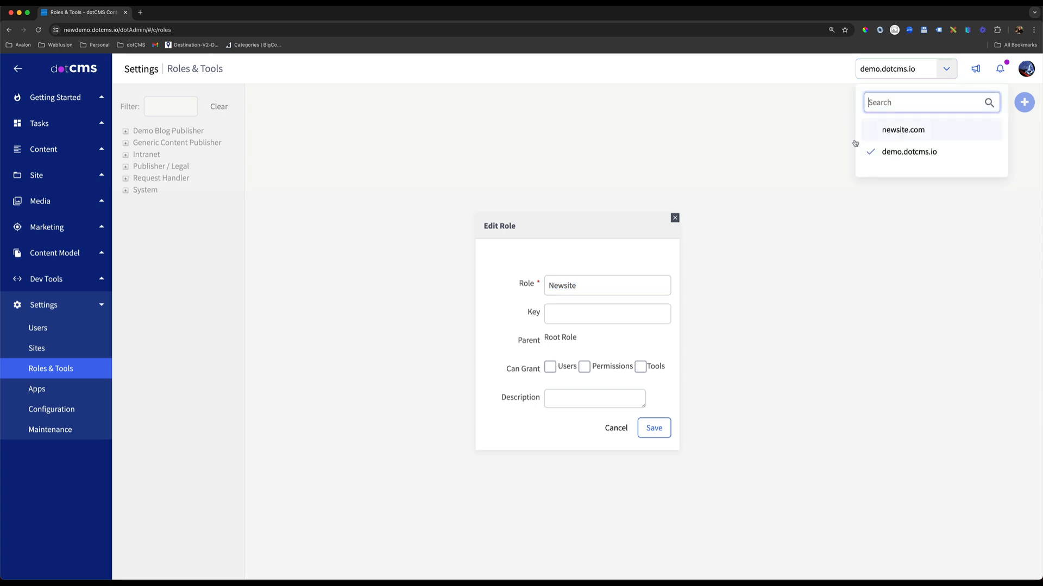
left_click(605, 291)
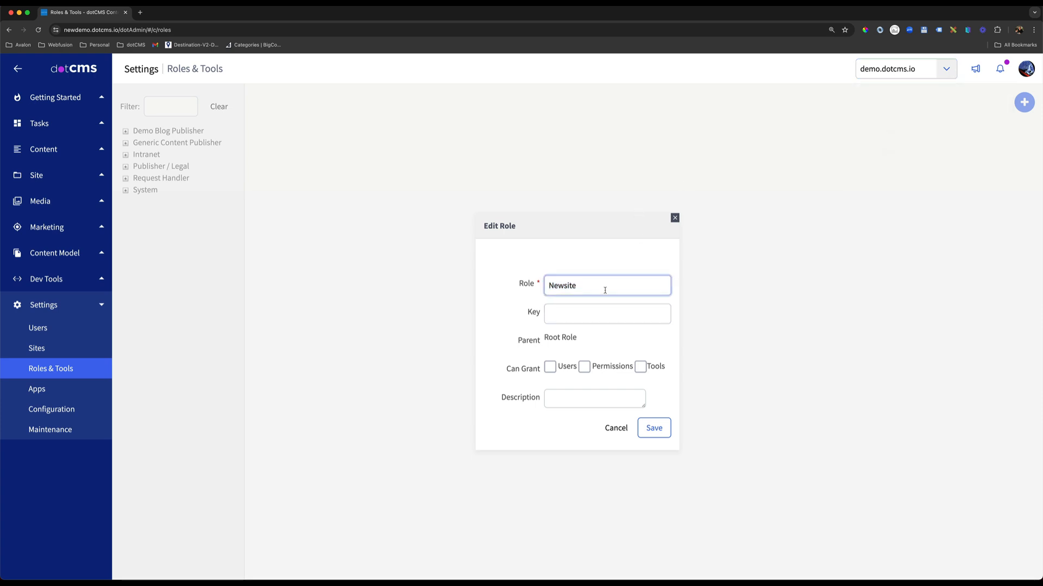
type("Blog")
type("Publisher")
Set the new role's key to newBlogPublisher.
left_click(573, 314)
left_click_drag(540, 315, 527, 315)
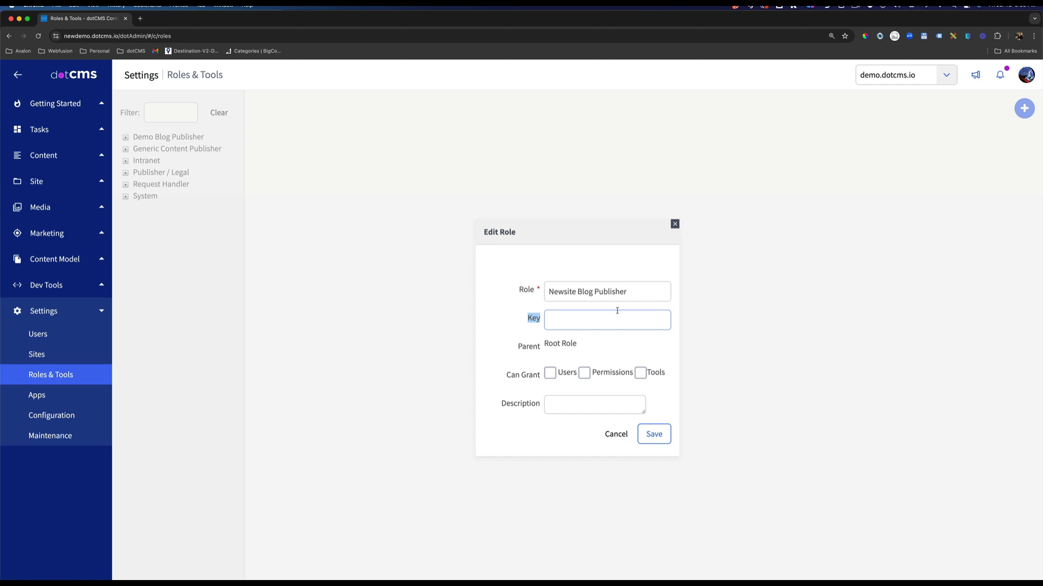
left_click(604, 319)
type("nwe")
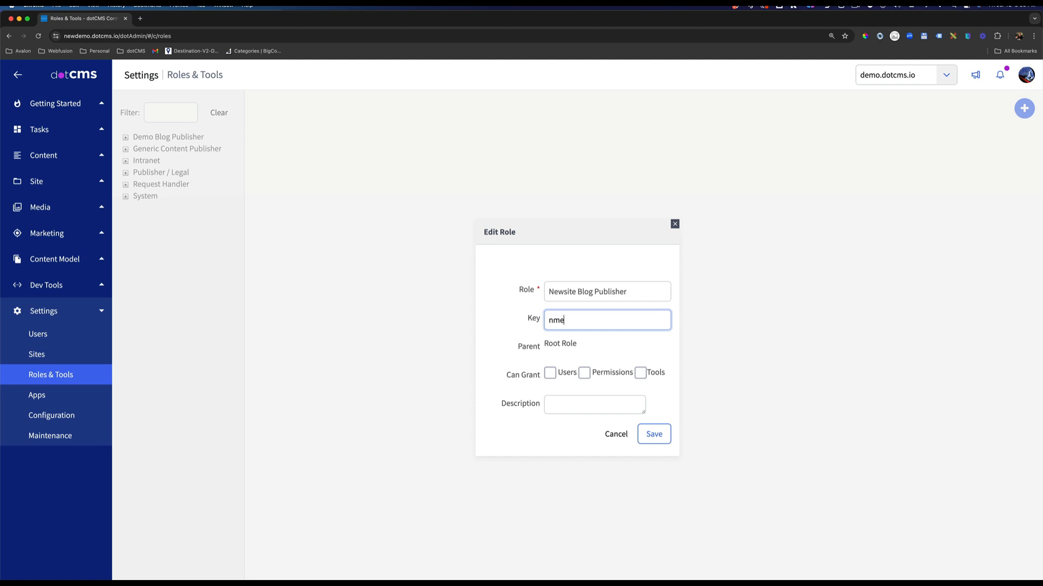
key("BackSpace")
key("BackSpace")
type("ewBlogZPL")
key("BackSpace")
key("BackSpace")
key("BackSpace")
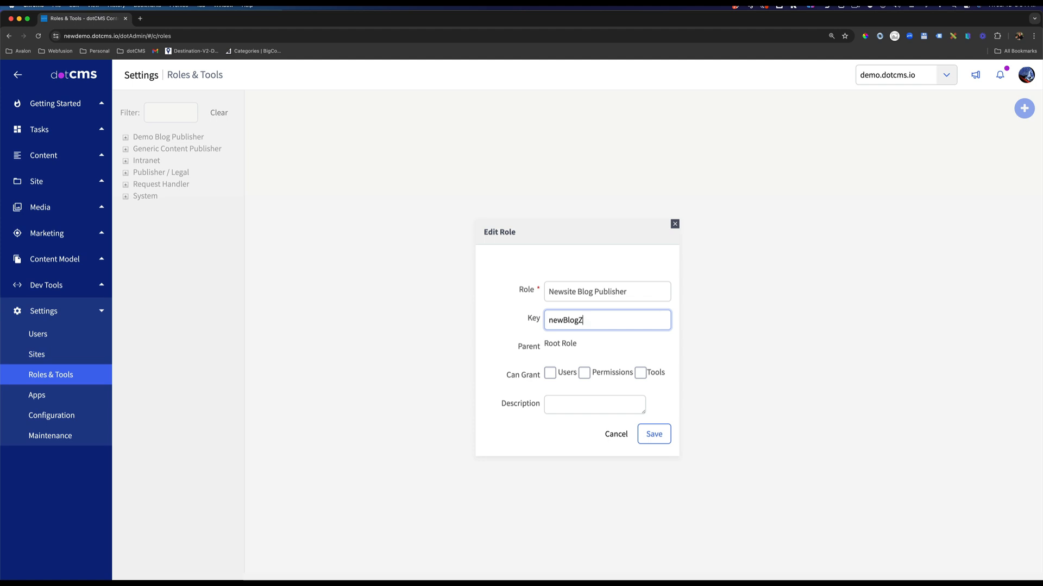
type("Publisher")
Allow the role to grant users, permissions and tools, and save it.
left_click(549, 372)
left_click(584, 372)
left_click(640, 373)
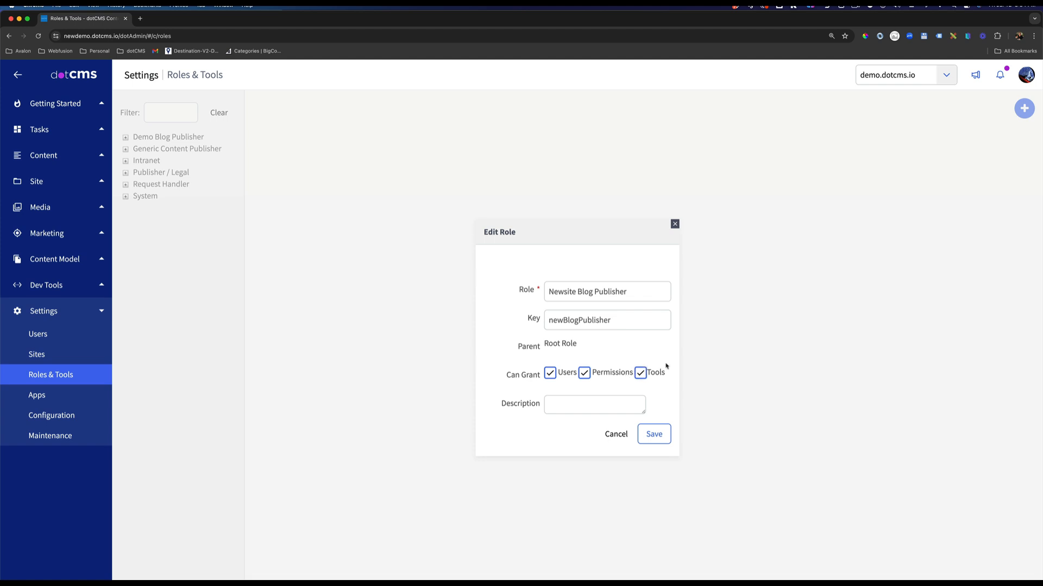
left_click_drag(539, 375, 505, 377)
left_click(655, 435)
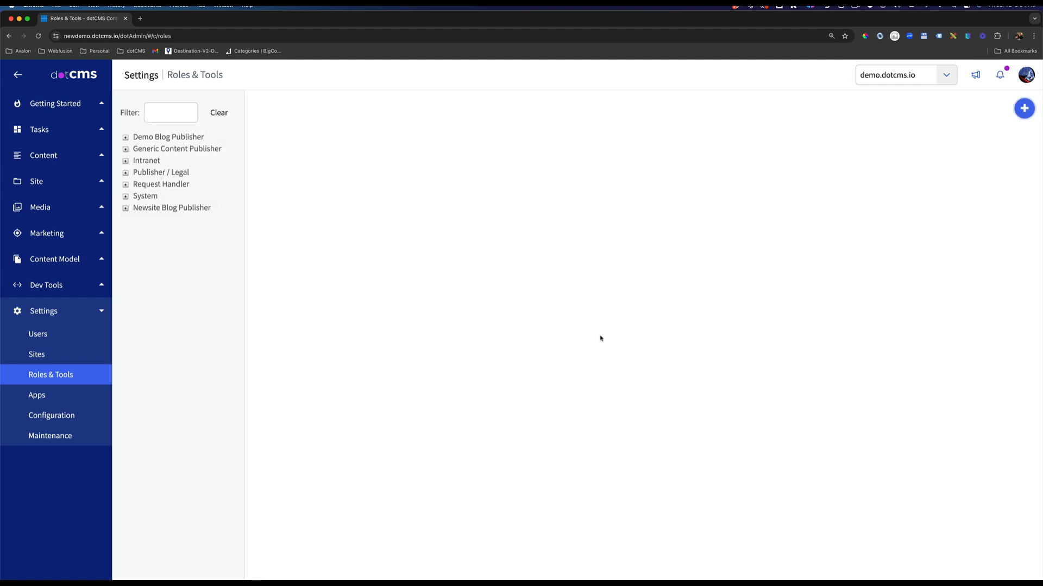
Review the user, permission and tool settings of the Newsite Blog Publisher role.
left_click(162, 211)
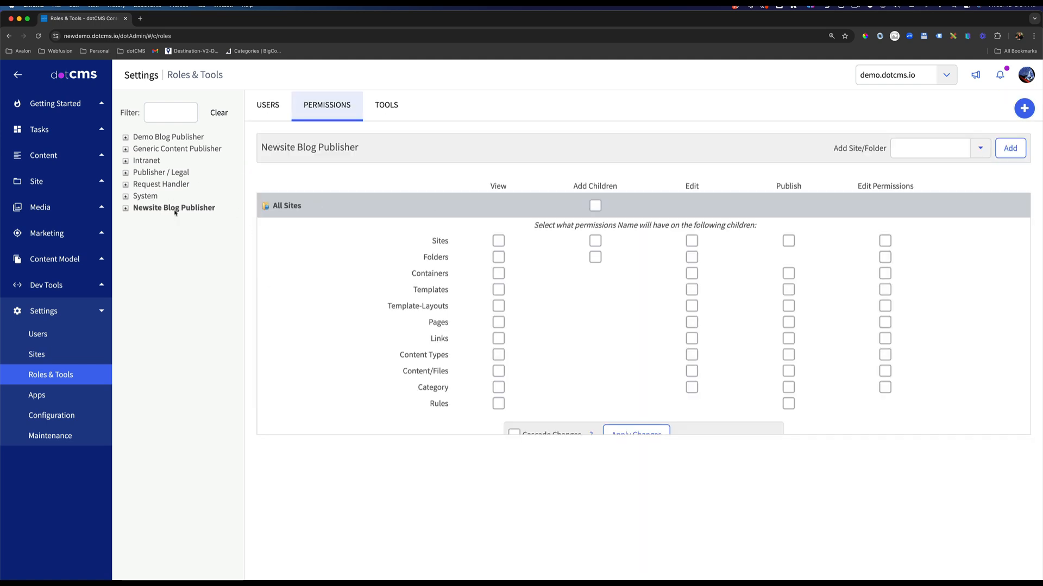
left_click(272, 107)
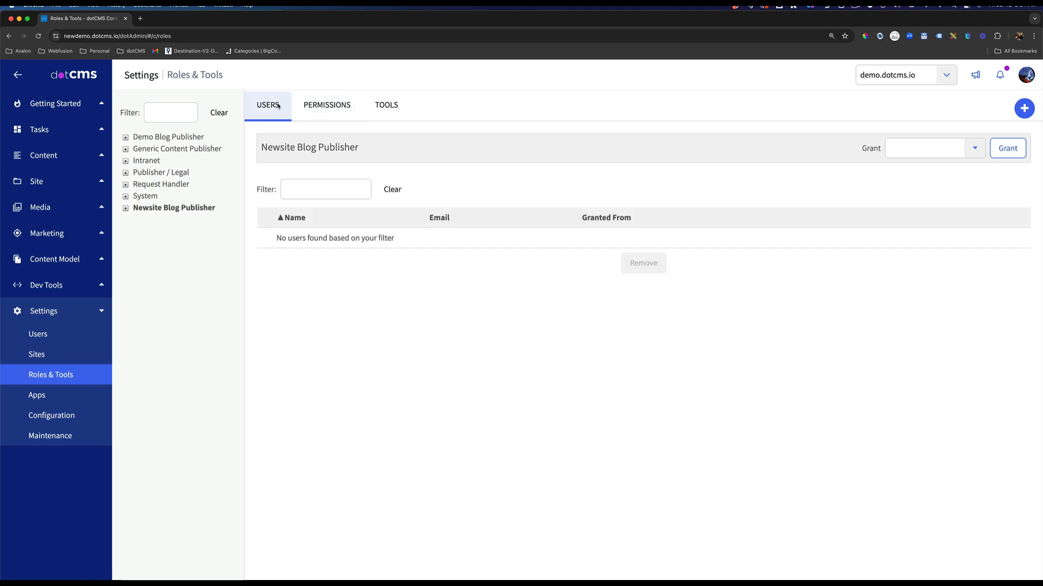
left_click(320, 107)
left_click(390, 111)
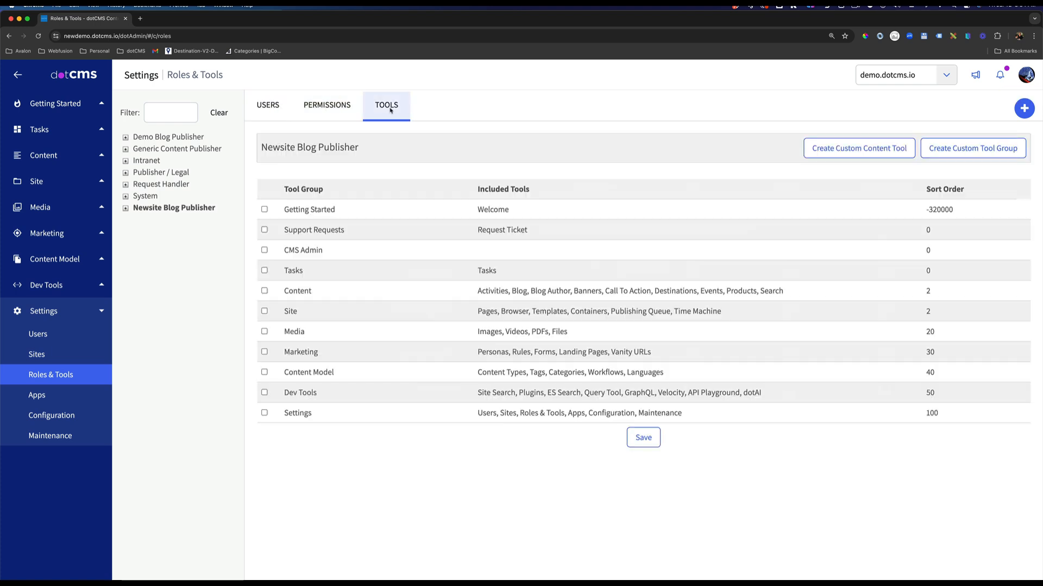
left_click(347, 108)
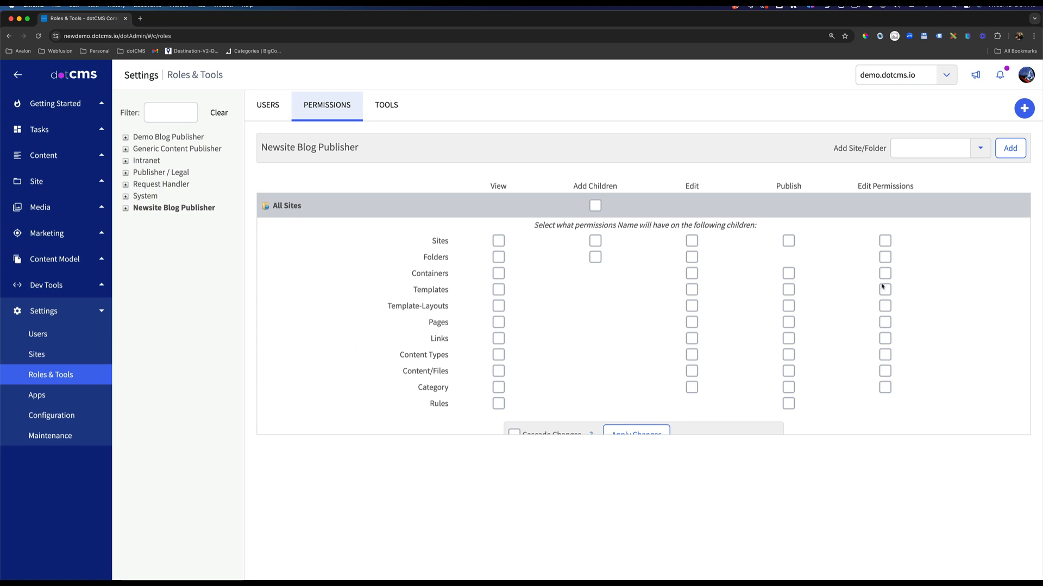
Check which sites can be added to the role and which actions the site Browser offers for demo.dotcms.io.
left_click(978, 148)
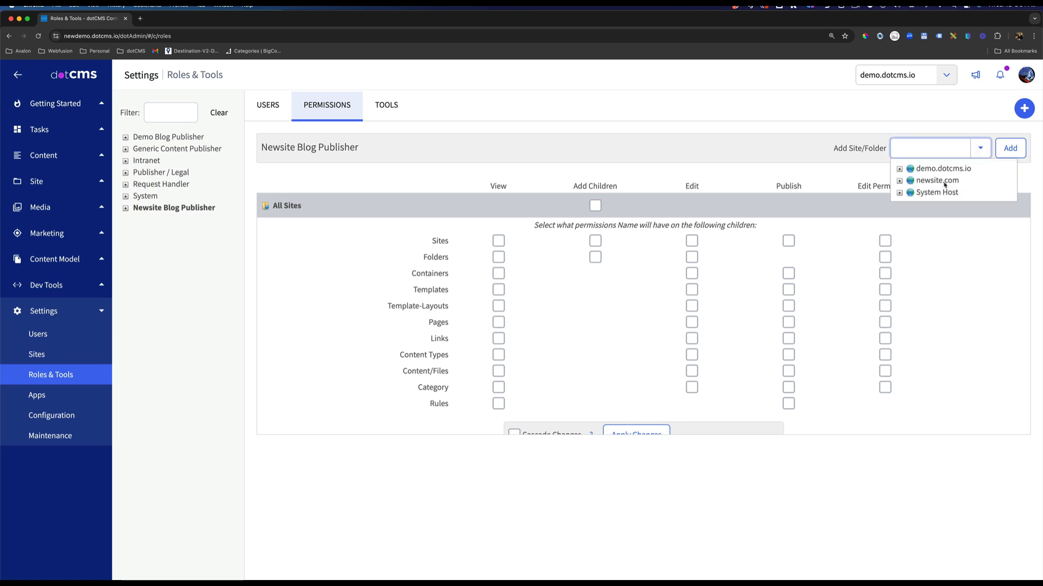
left_click(197, 282)
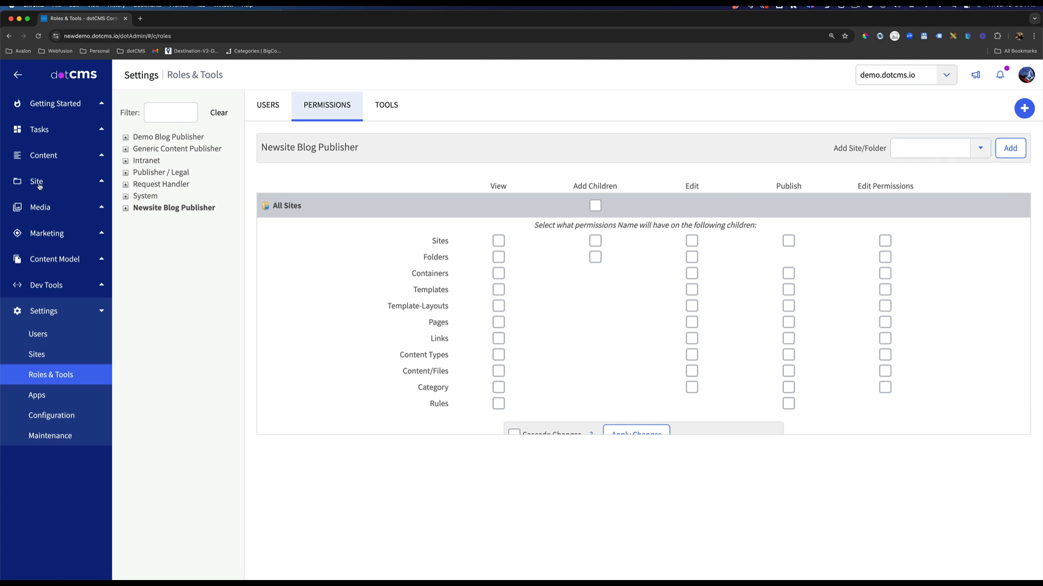
left_click(39, 186)
left_click(43, 224)
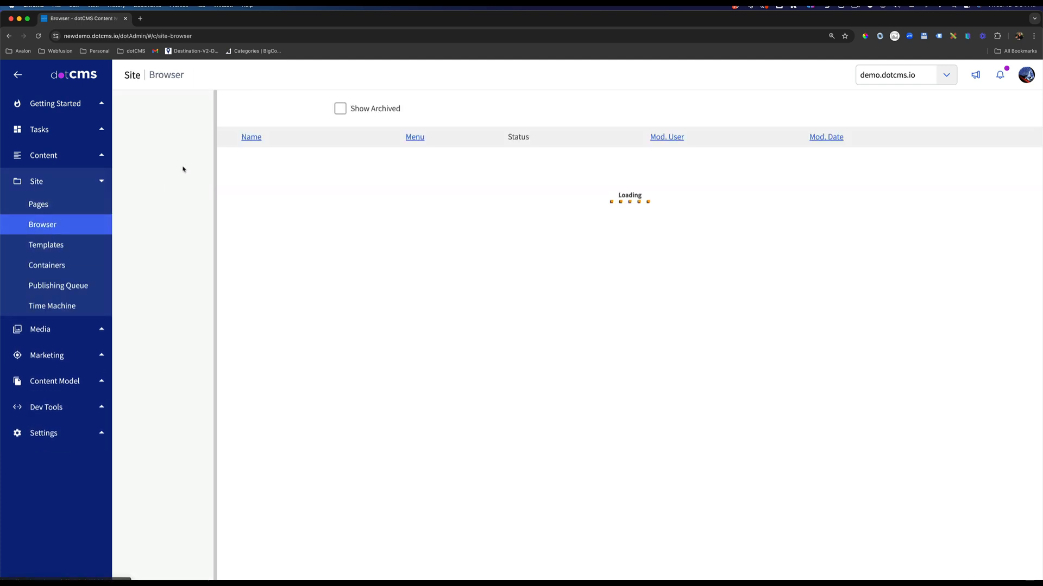
right_click(144, 100)
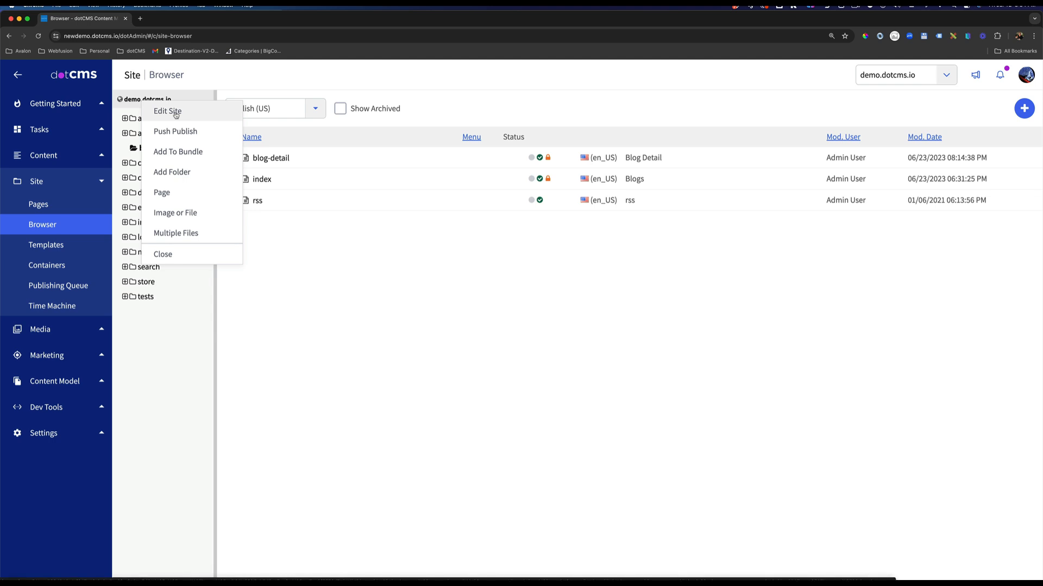
Return to Roles & Tools and add the site newsite.com to the Newsite Blog Publisher role's permissions.
left_click(60, 389)
left_click(53, 414)
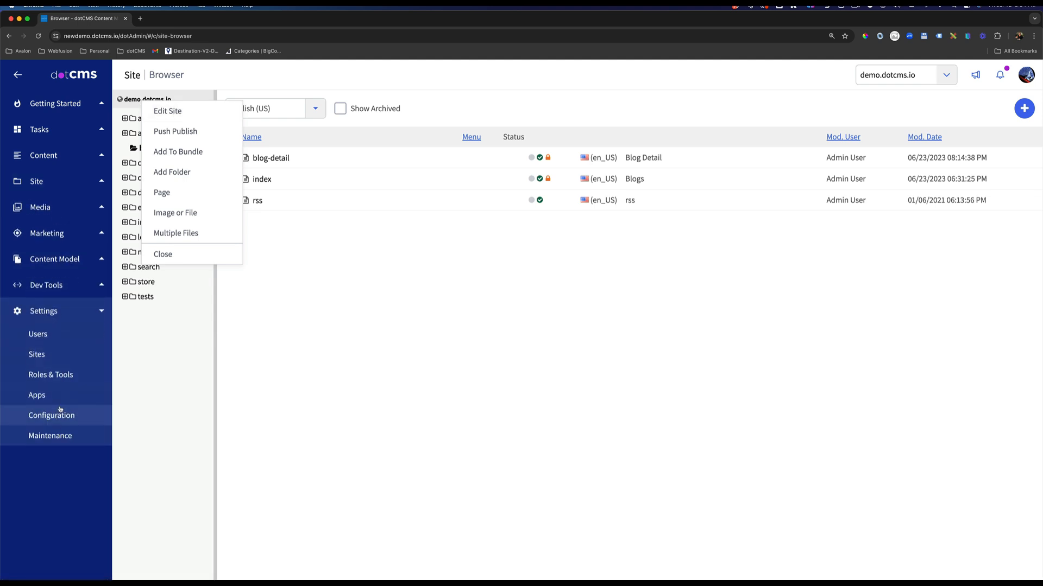
left_click(66, 376)
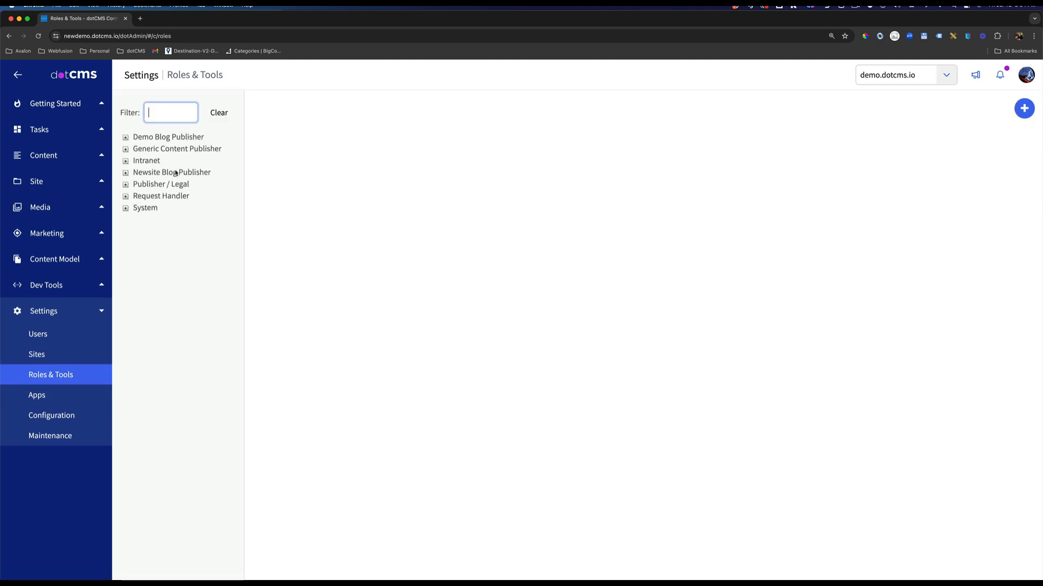
left_click(175, 173)
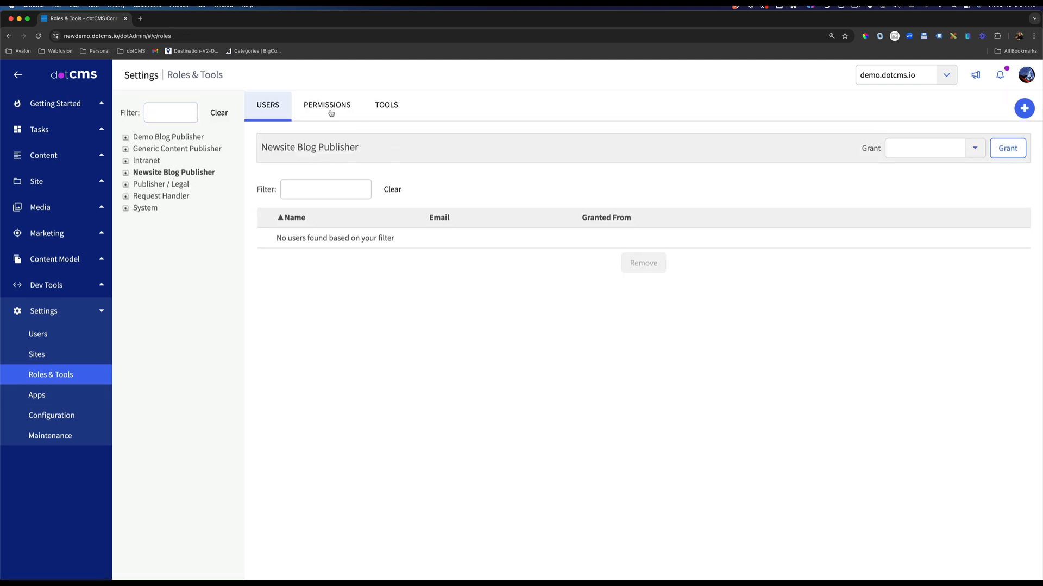
left_click(330, 109)
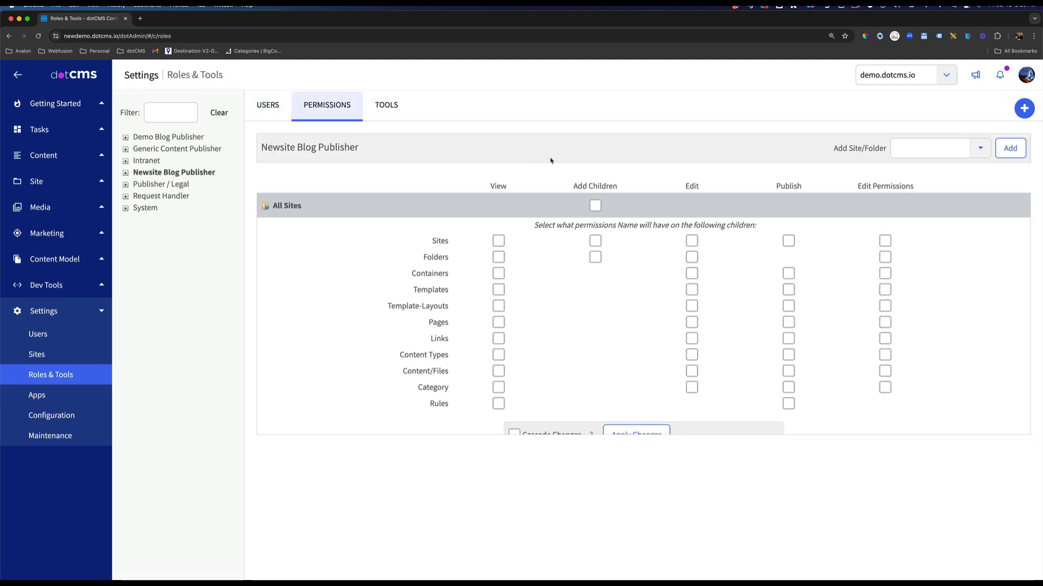
left_click(980, 148)
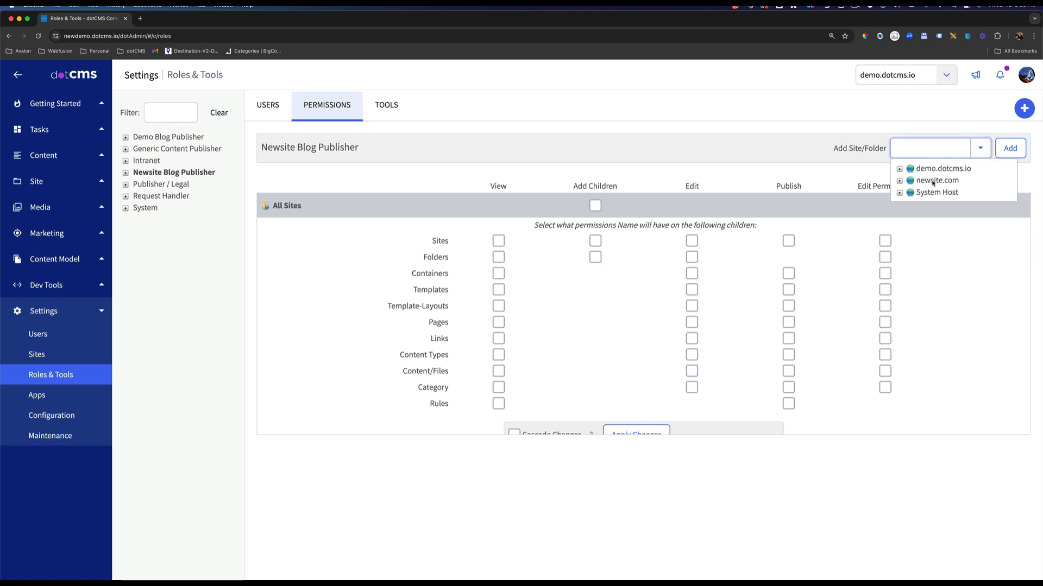
left_click(932, 180)
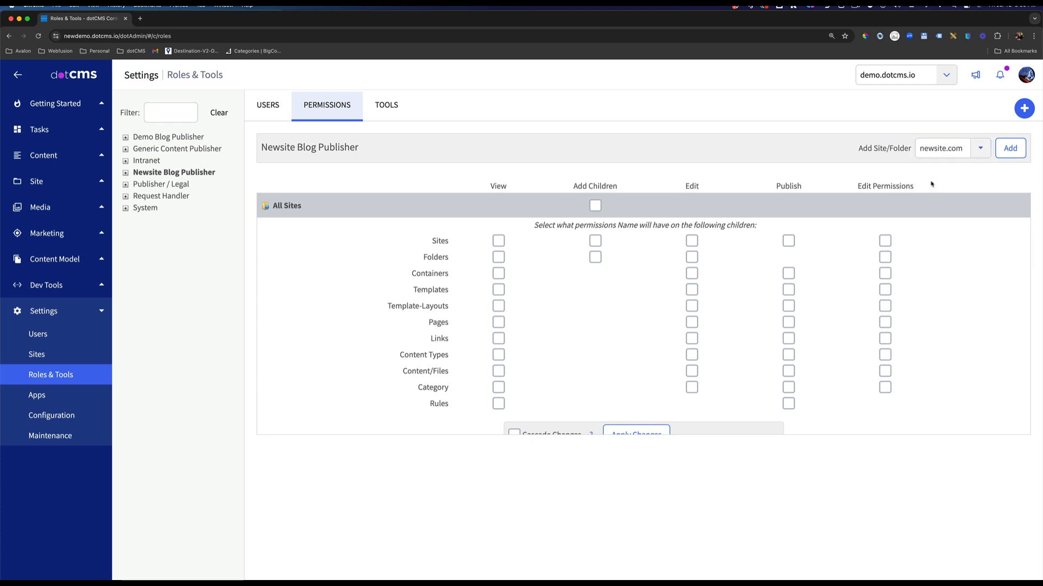
left_click(1009, 148)
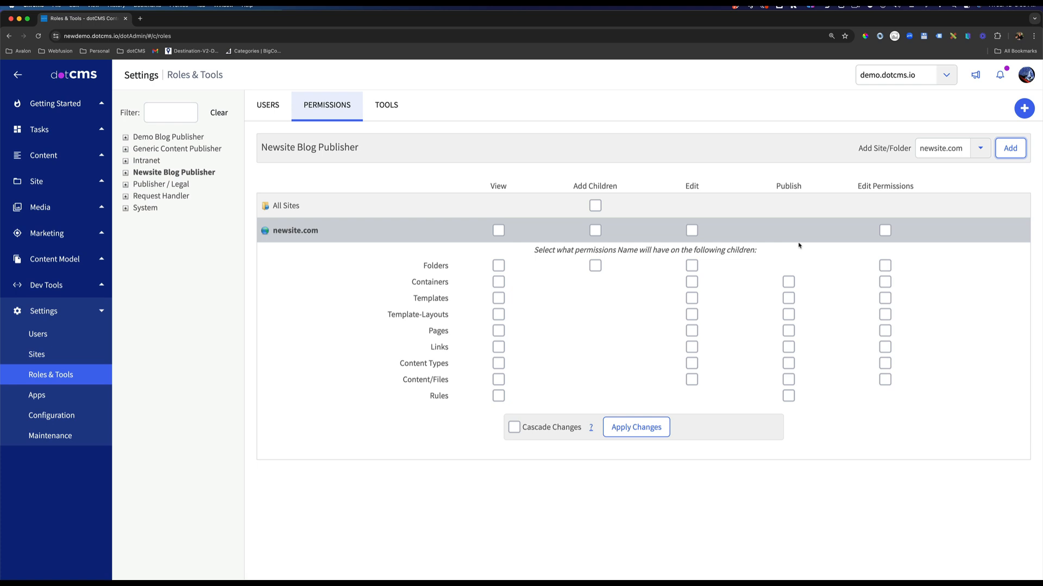
Grant the role View permission on newsite.com and apply the change.
left_click(498, 230)
left_click(627, 426)
left_click(600, 134)
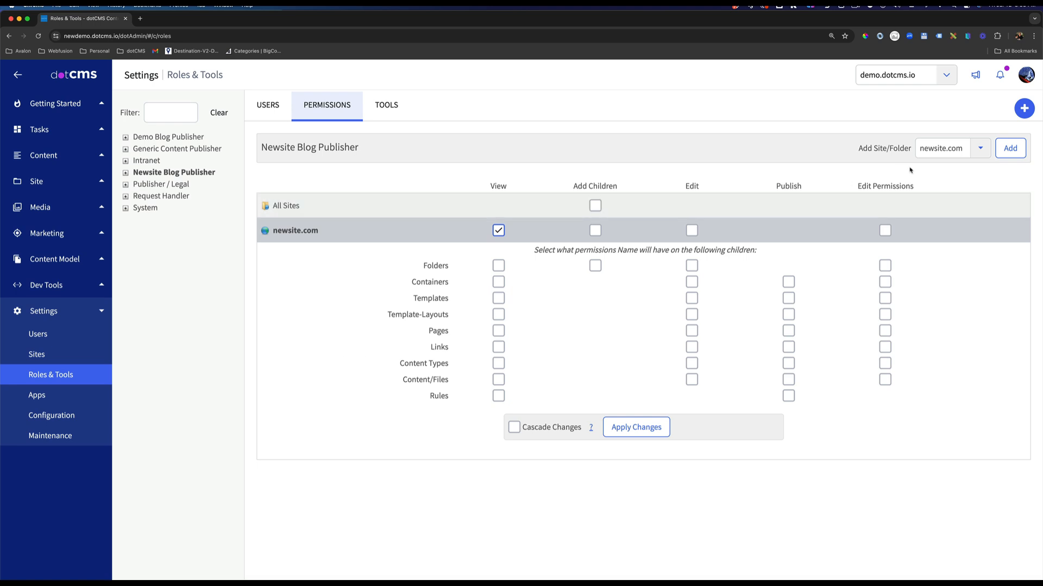
Add the blog folder of newsite.com to the role's permissions.
left_click(981, 151)
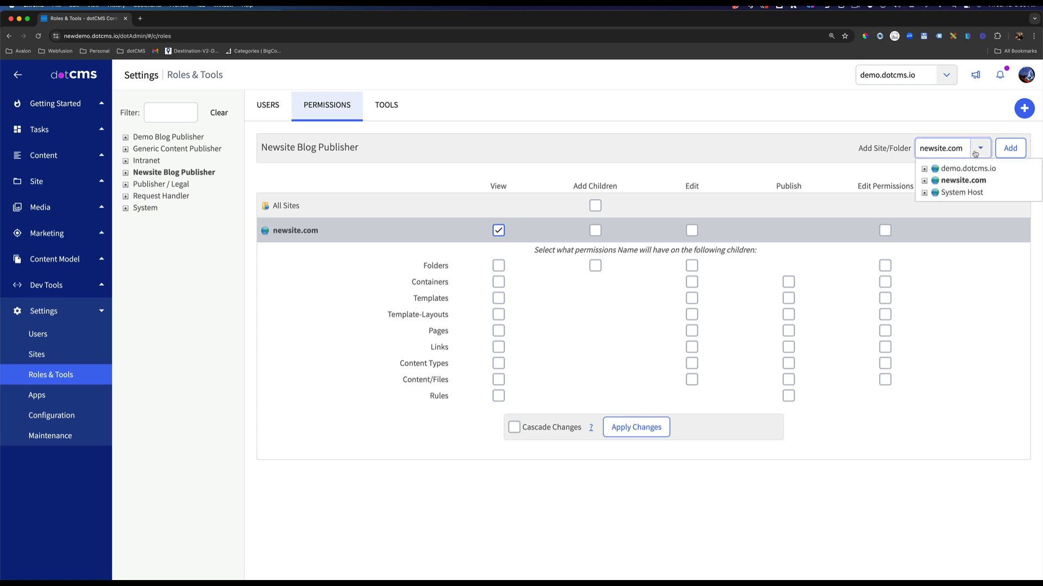
left_click(924, 181)
left_click(958, 217)
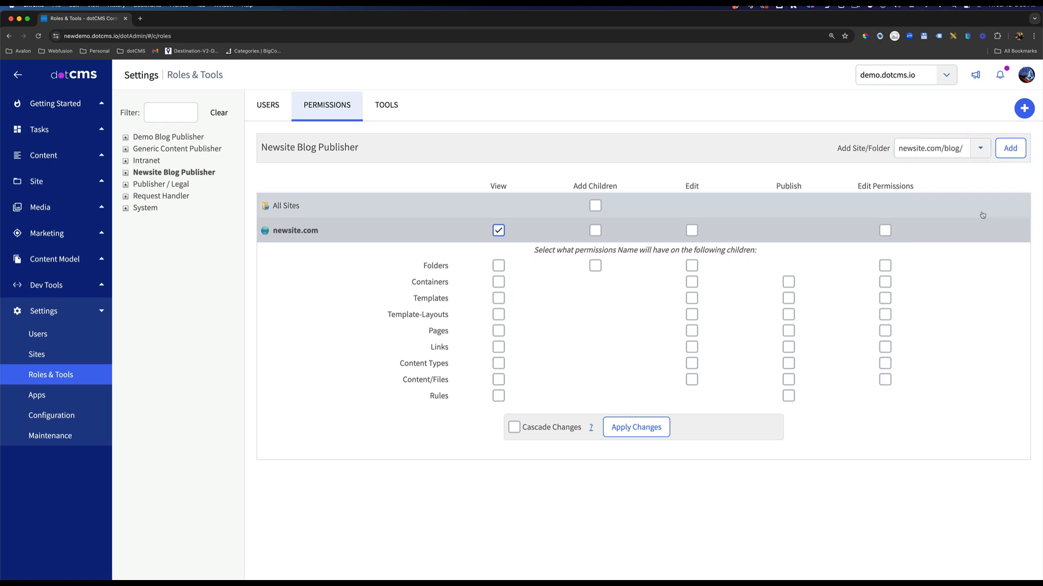
left_click(1010, 149)
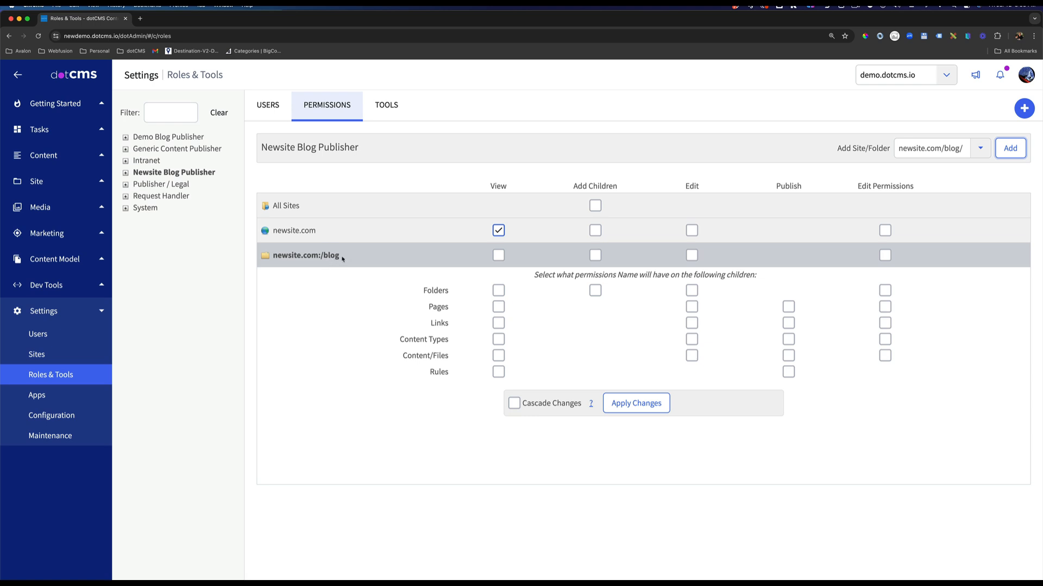
Grant the role View and Add Children permissions on the newsite.com blog folder itself.
left_click(499, 255)
left_click(595, 255)
left_click_drag(416, 290, 444, 374)
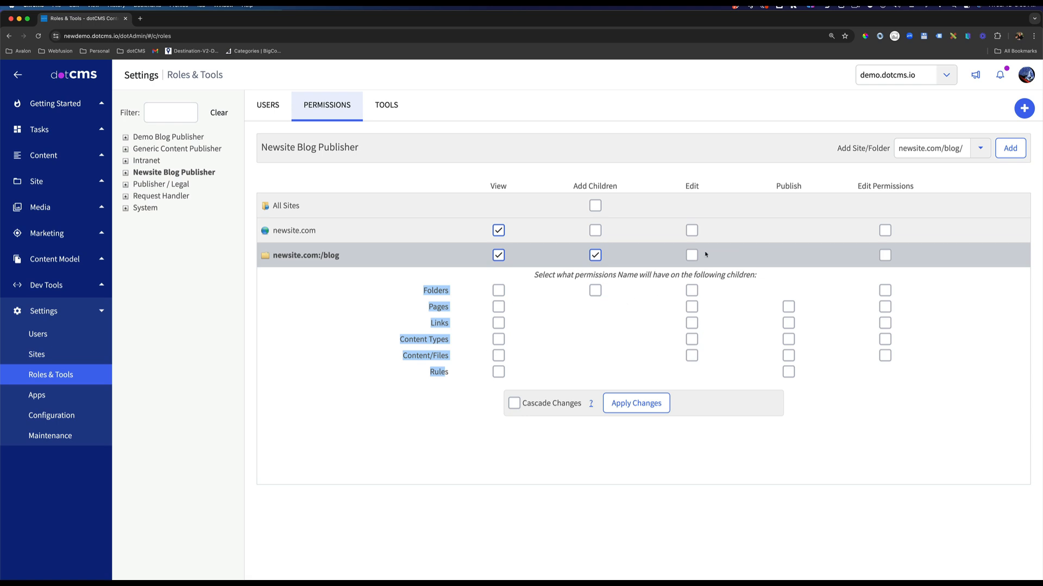
left_click_drag(704, 187, 681, 189)
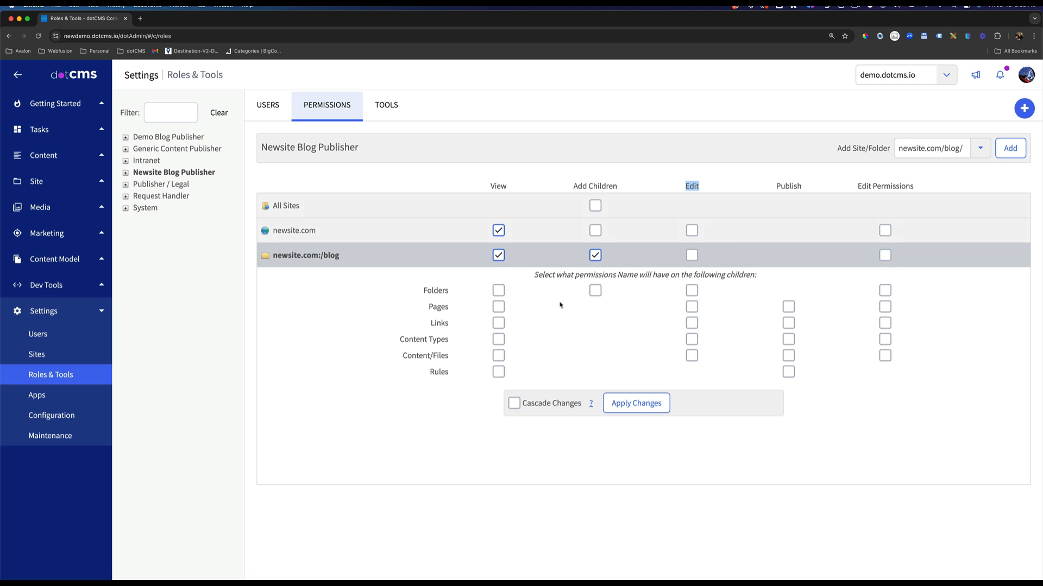
left_click_drag(448, 290, 415, 357)
On the blog folder's children, grant View, Add Children and Edit for folders, and View, Edit and Publish for pages, links, content types and content/files.
left_click(691, 291)
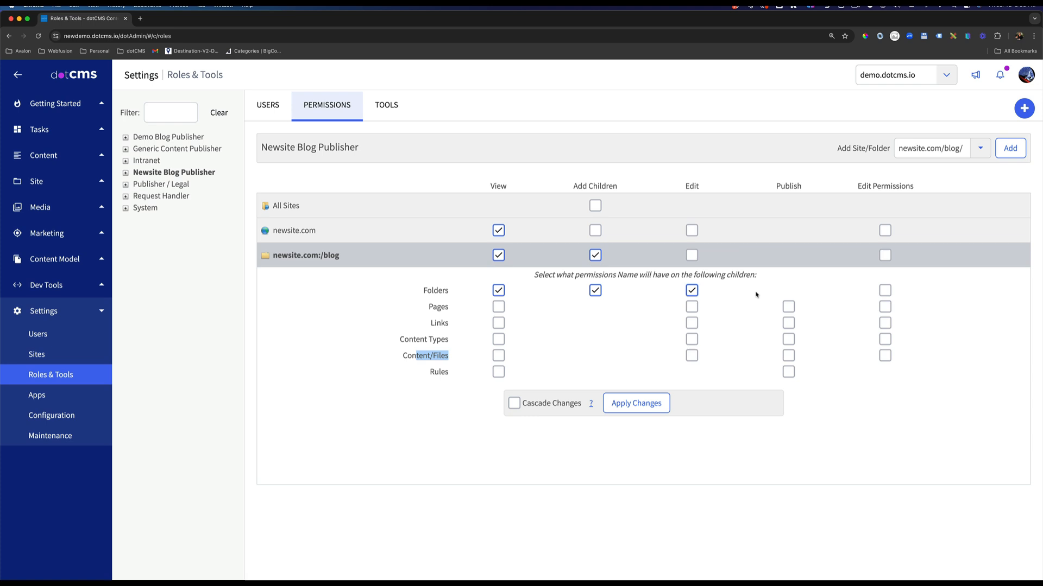
left_click(790, 308)
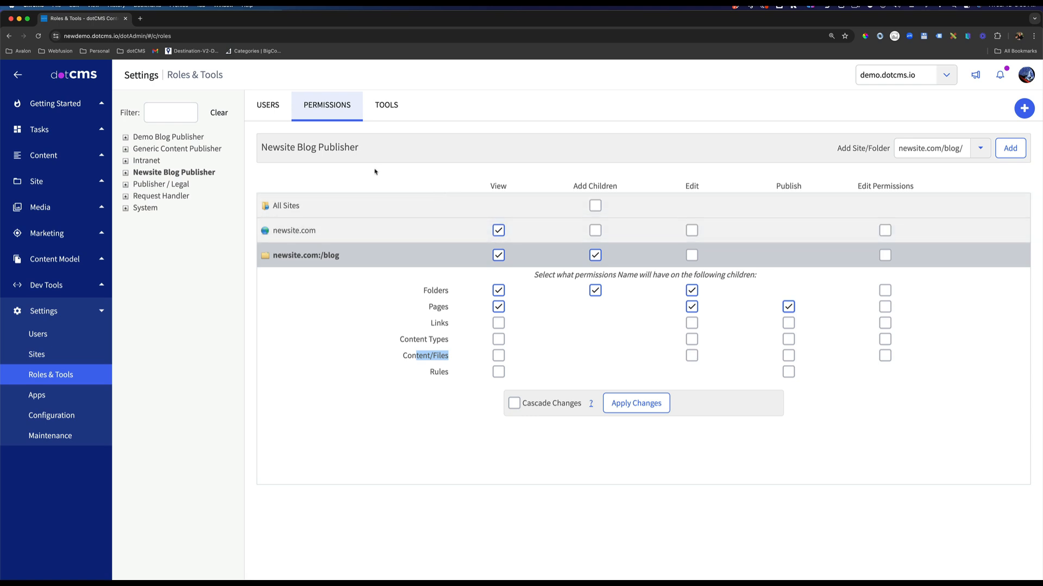
left_click(790, 324)
left_click(789, 340)
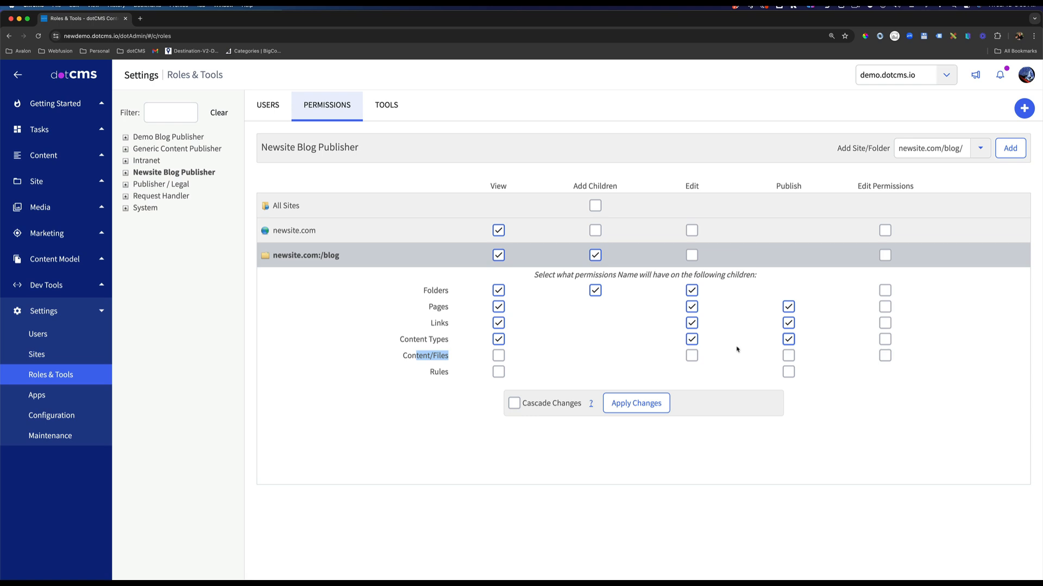
left_click(789, 356)
left_click_drag(450, 372, 429, 373)
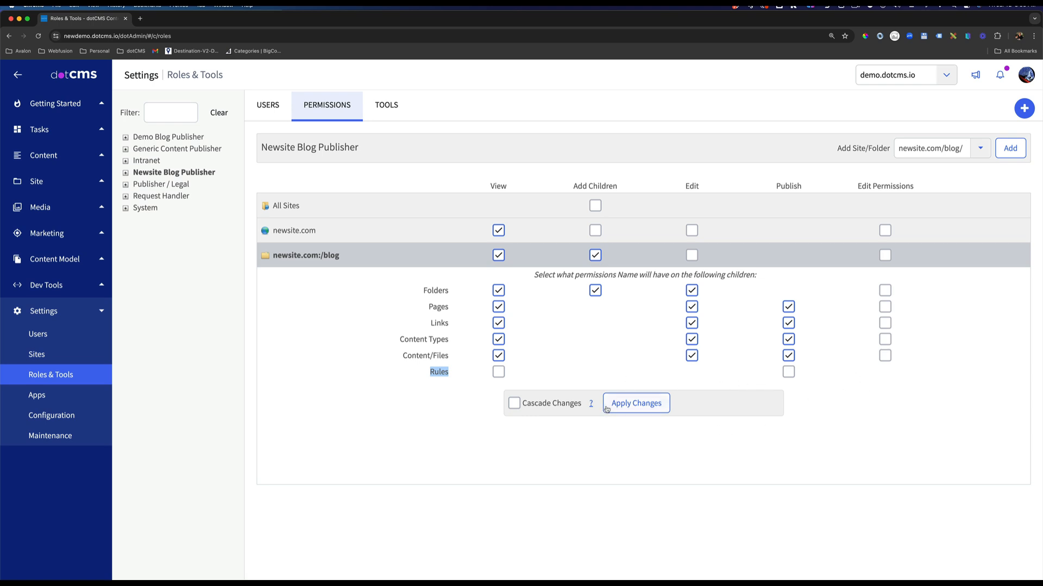
Enable cascading of the blog folder's permission changes, then apply them and confirm the cascade.
left_click(569, 405)
left_click_drag(569, 404, 525, 404)
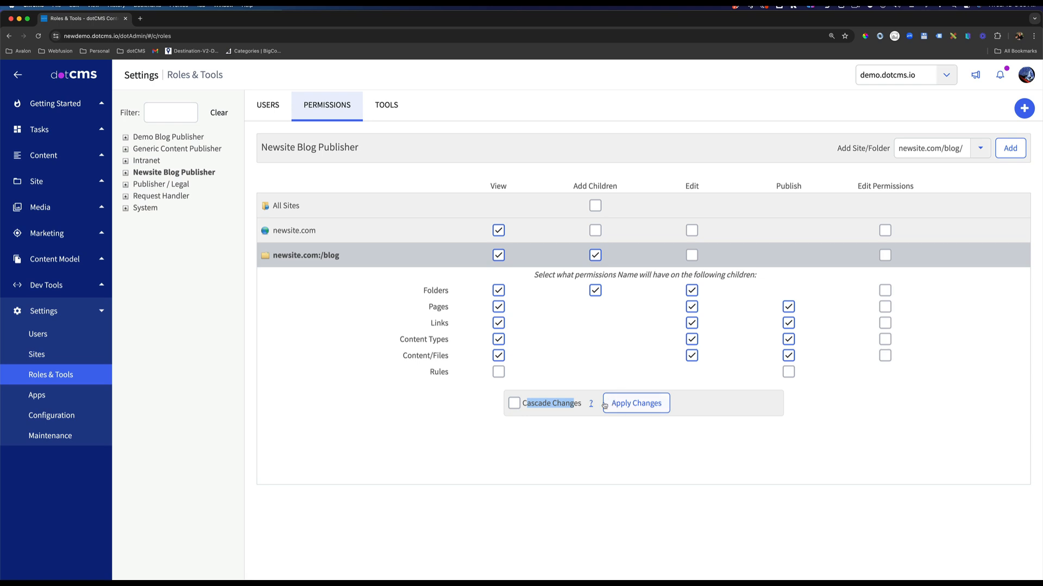
mouse_move(592, 407)
left_click(514, 404)
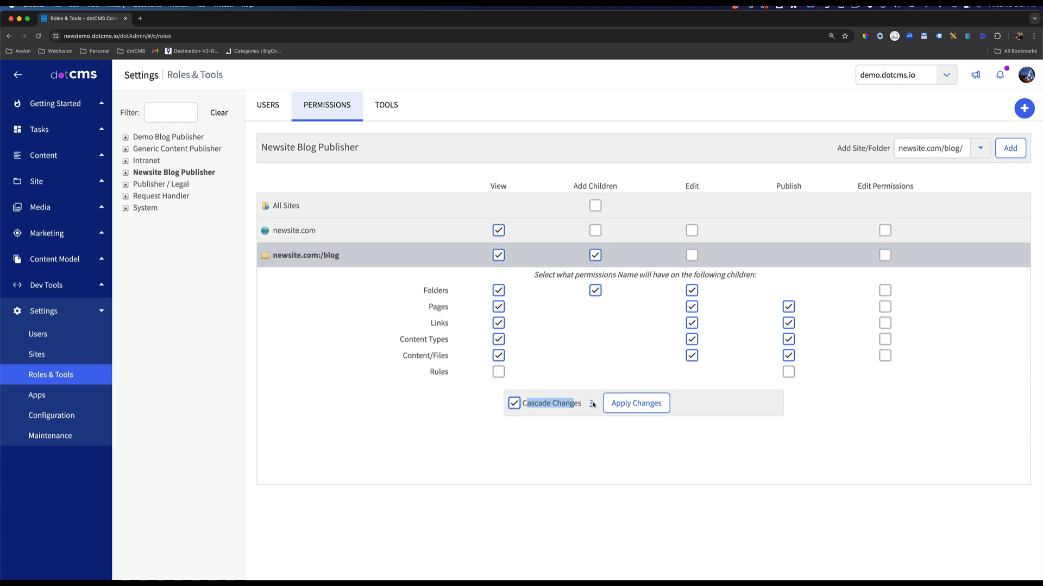
mouse_move(592, 404)
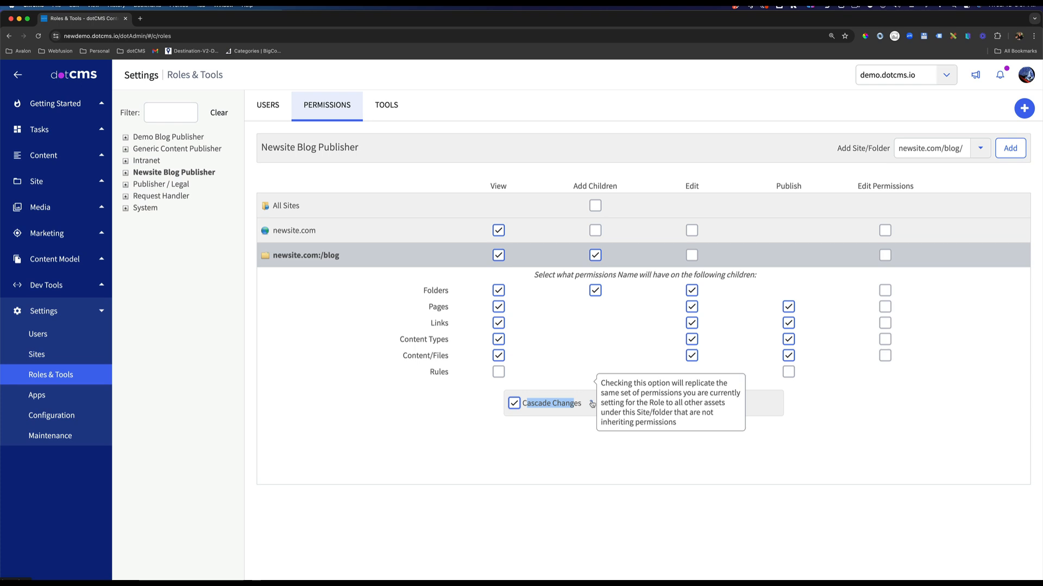
left_click(592, 365)
left_click(640, 407)
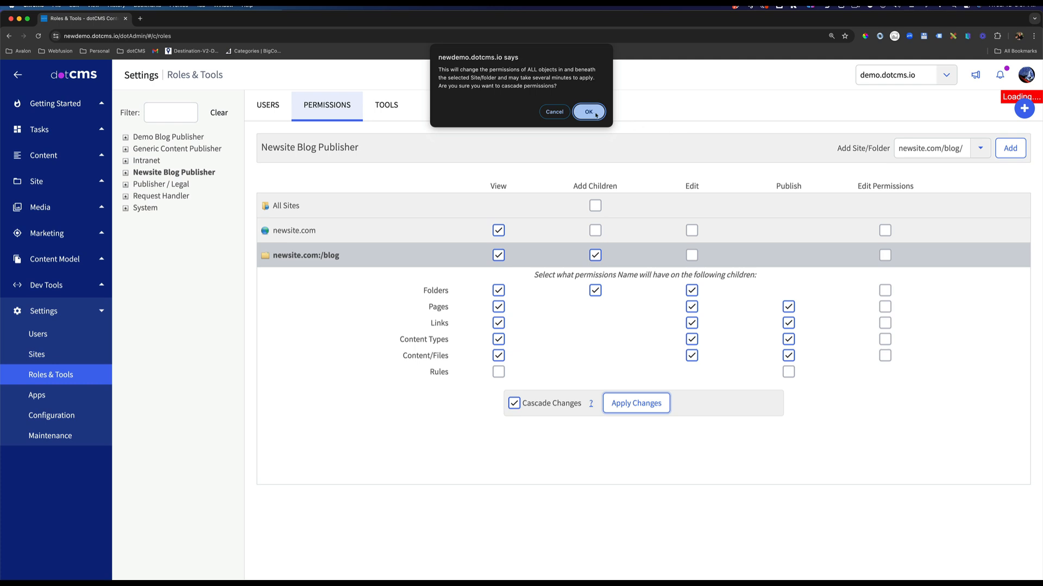
left_click(589, 128)
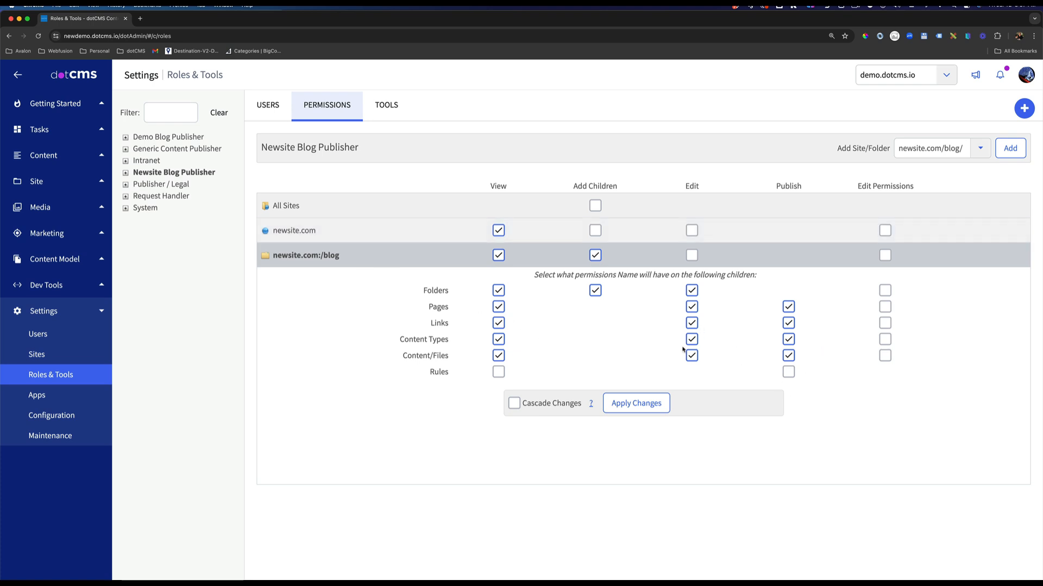
left_click_drag(439, 291, 419, 340)
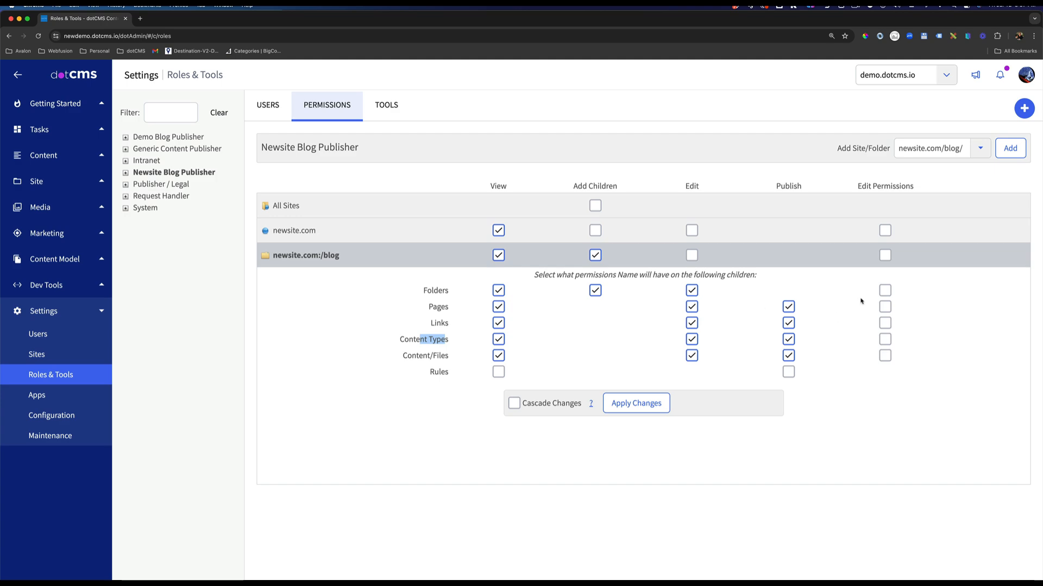
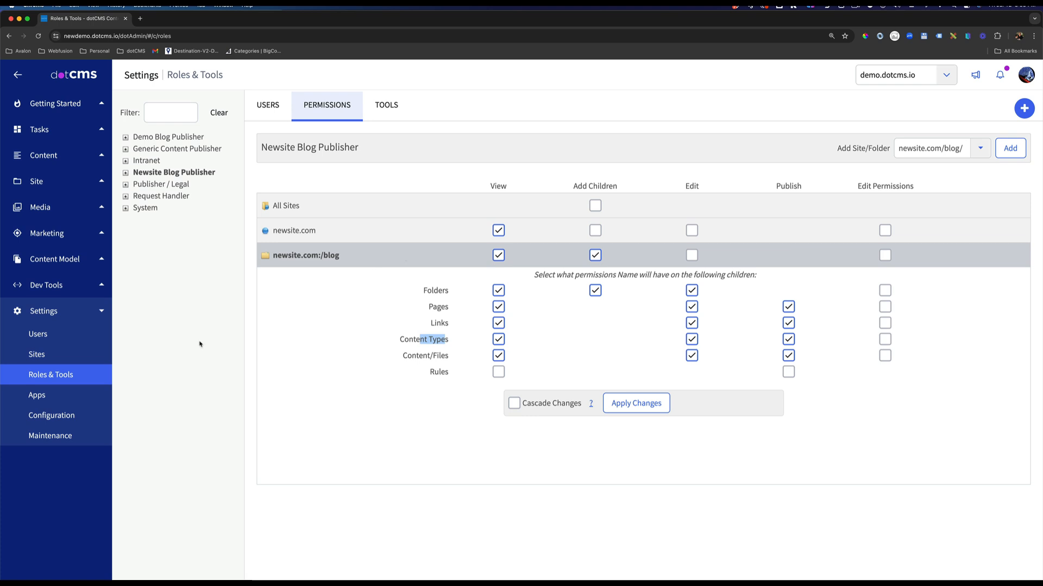
Add the Newsite Blog Publisher role to the permissions of the Blog content type.
left_click(71, 259)
left_click(73, 282)
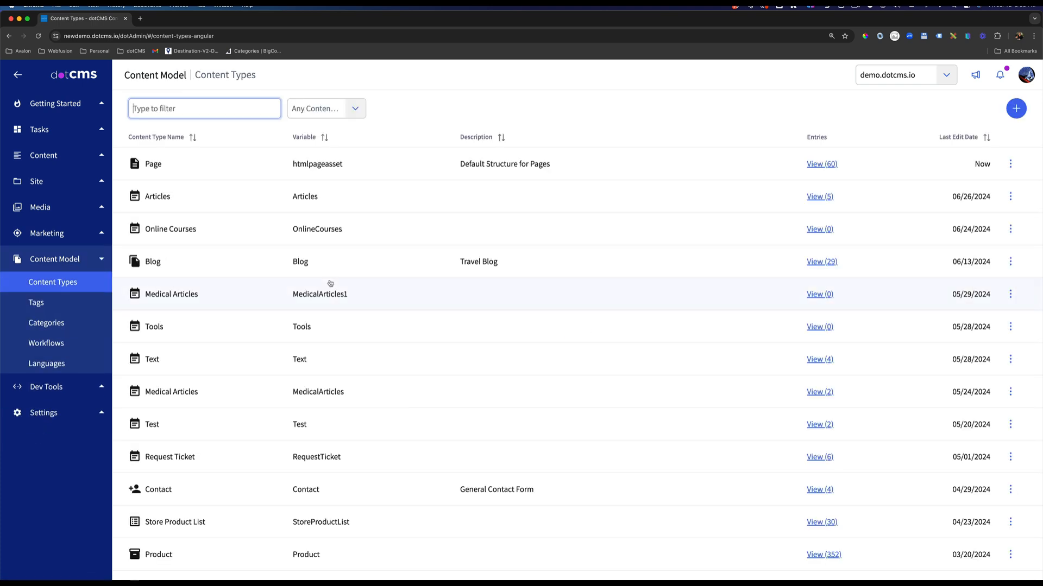
type("blog")
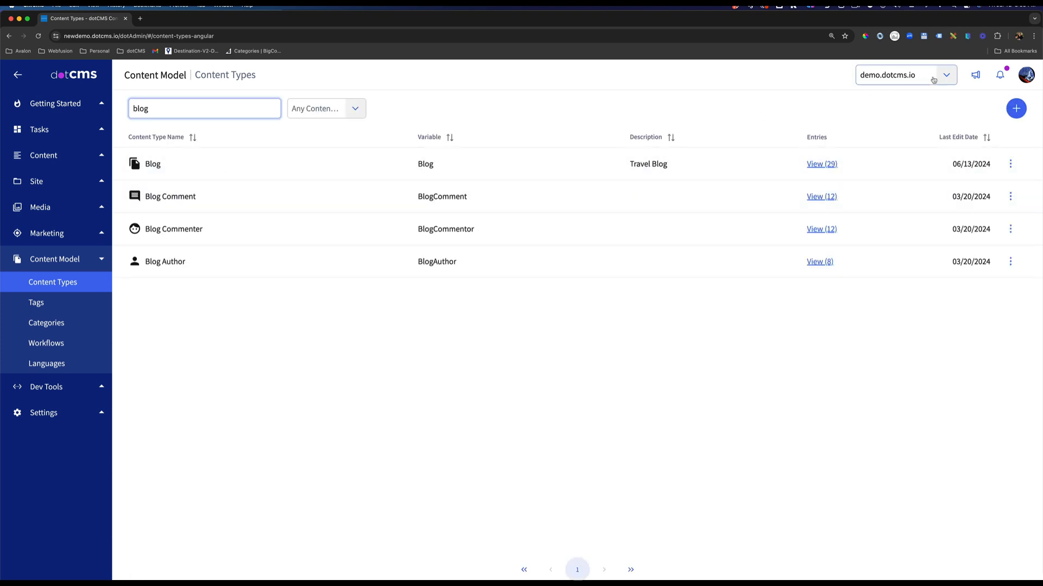
left_click(175, 163)
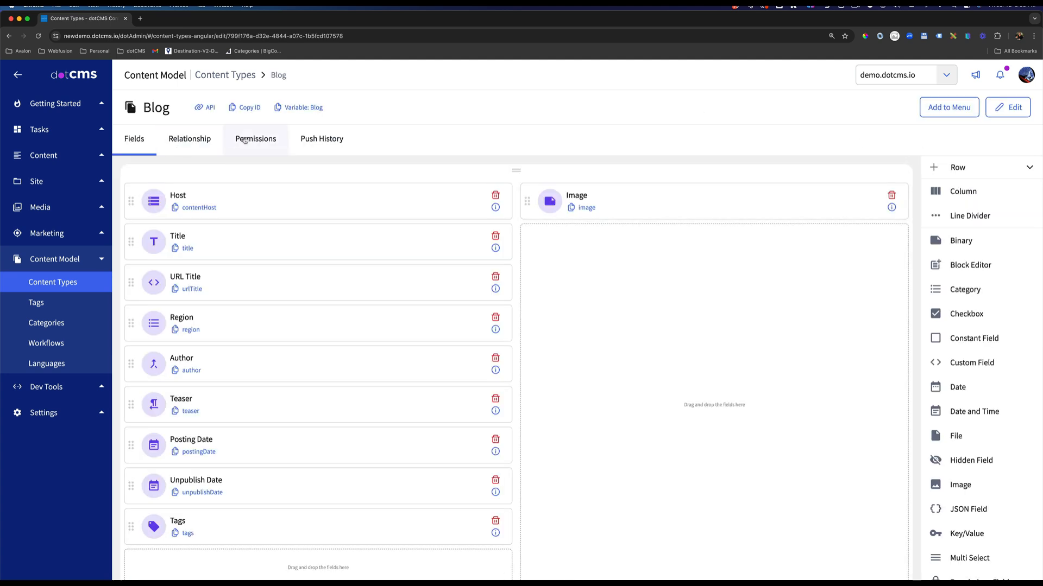
left_click(247, 144)
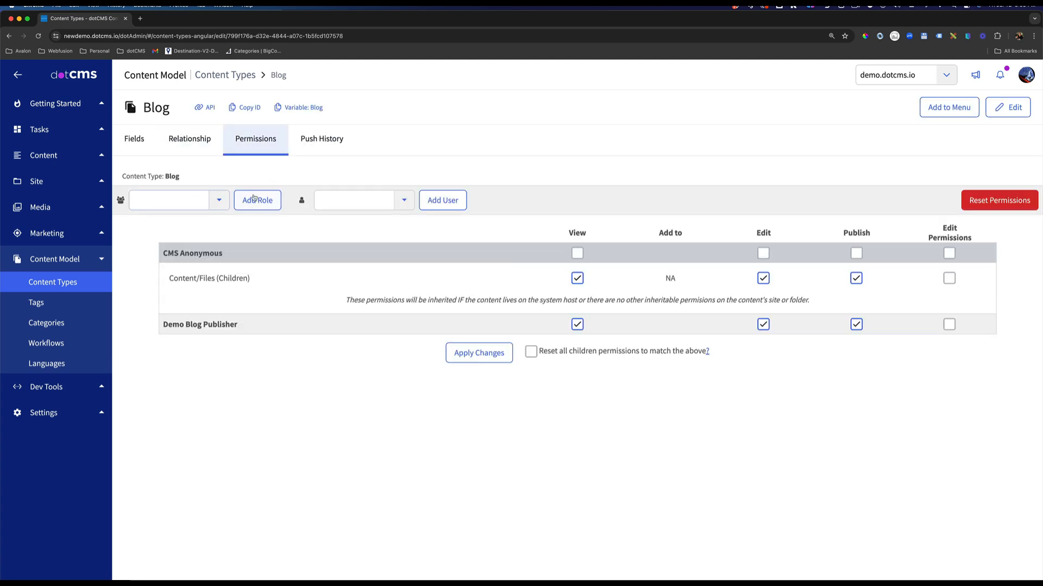
left_click(219, 199)
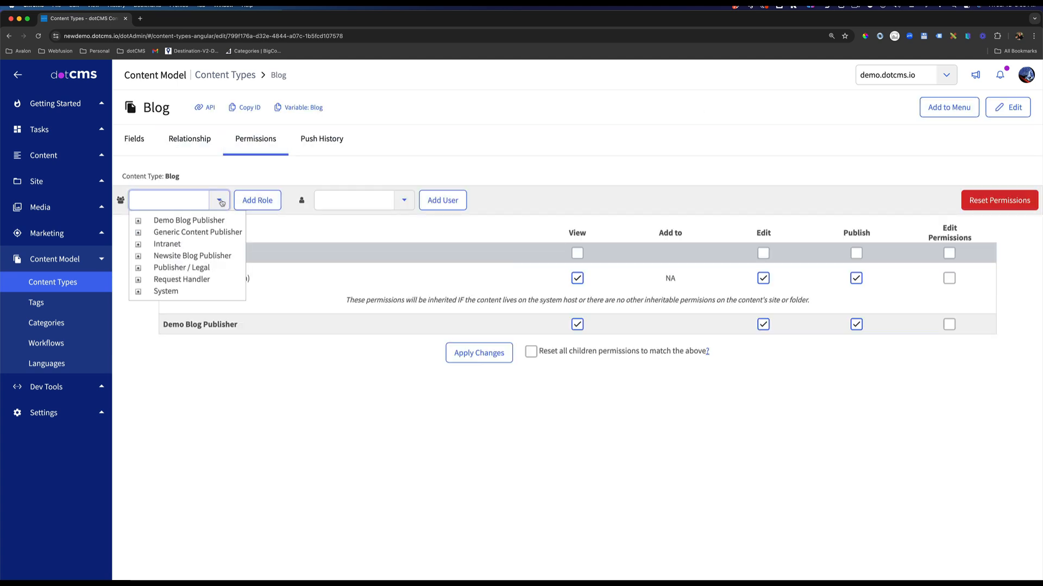
left_click(188, 258)
left_click(261, 202)
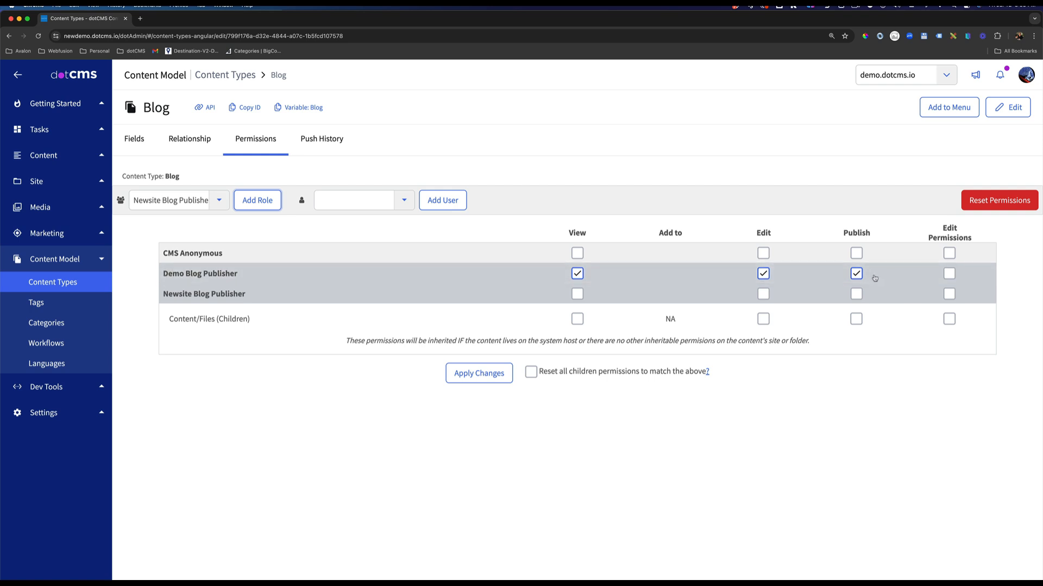
Grant the role View, Edit and Publish on the Blog content type and its content/files, applying them with all children permissions reset to match.
left_click(857, 296)
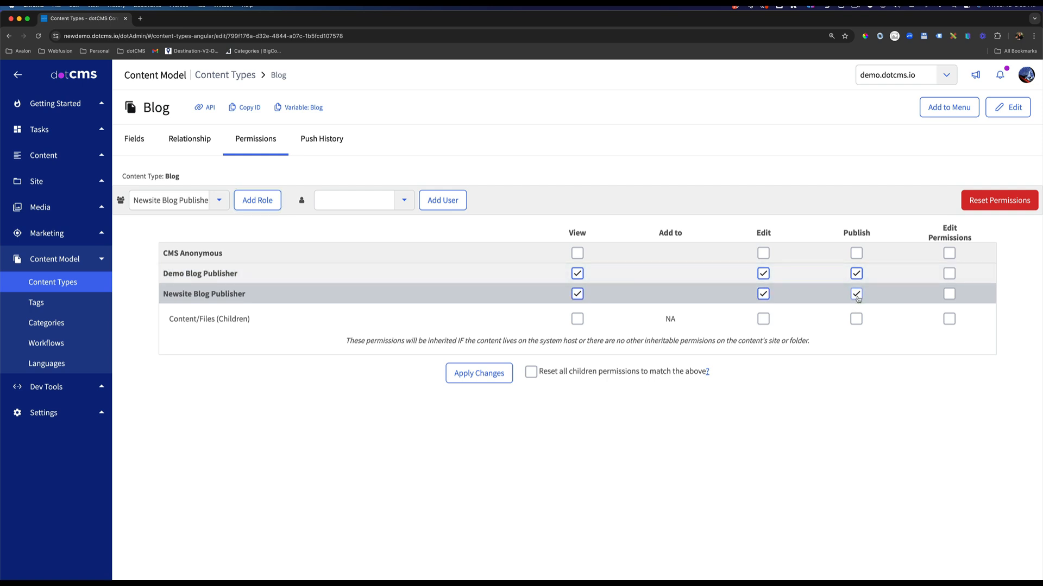
left_click_drag(262, 320, 157, 321)
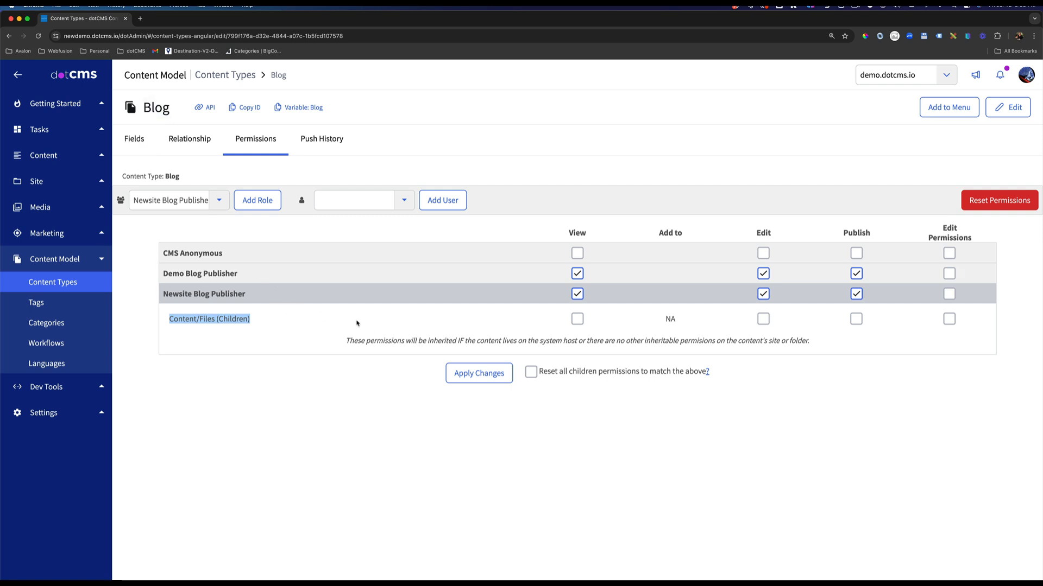
left_click(857, 319)
left_click(531, 373)
left_click(480, 374)
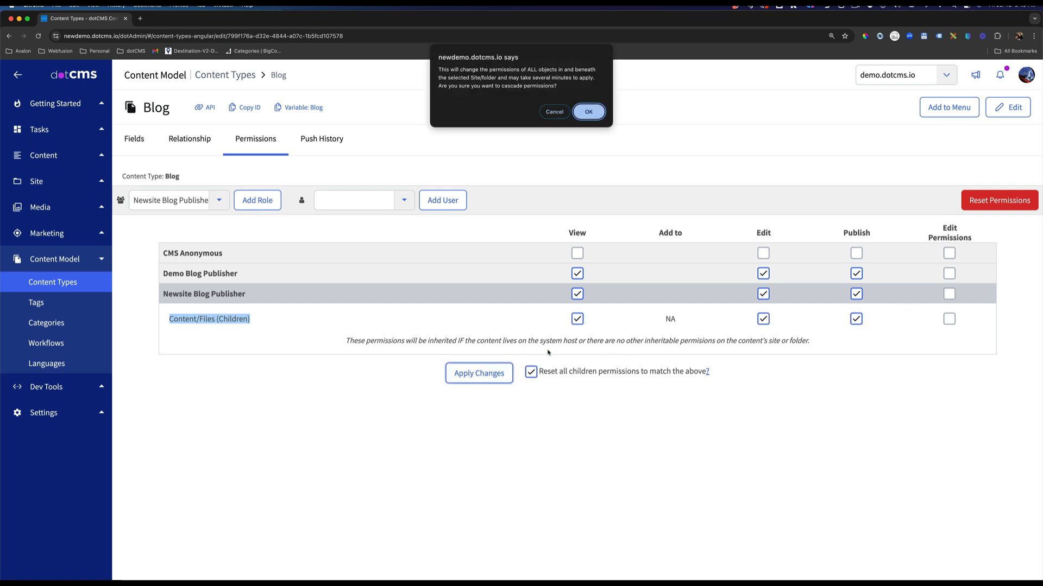
left_click(589, 112)
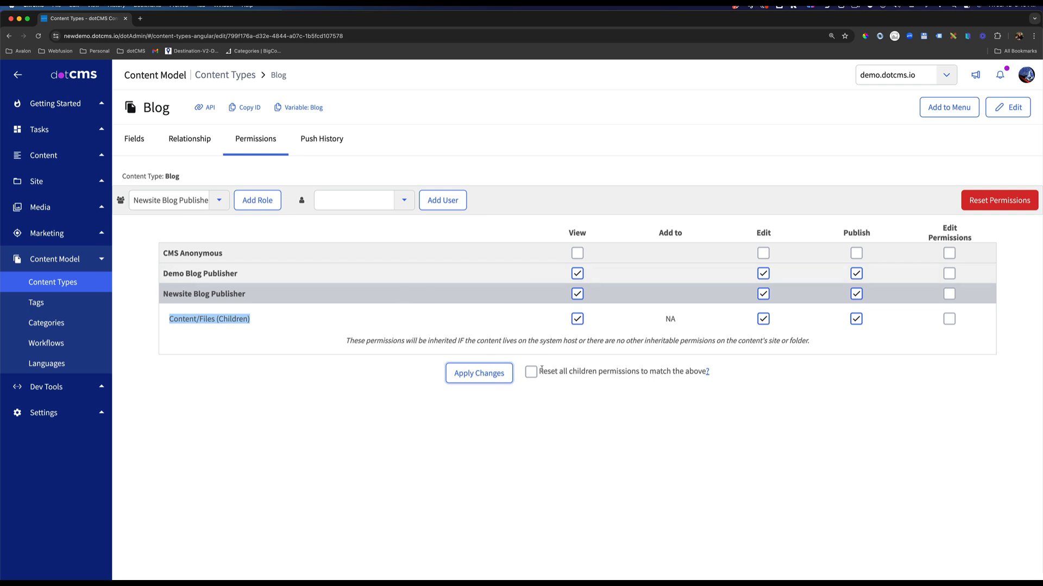
mouse_move(708, 375)
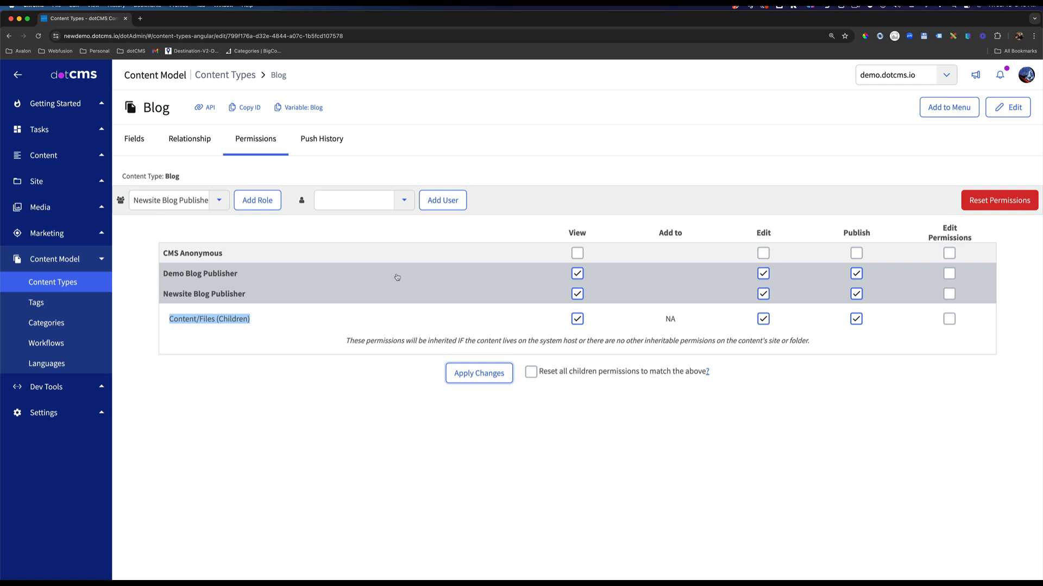
Examine the Blog content type's fields, including the settings of its Author relationship field.
left_click(134, 139)
scroll(364, 340, "down", 1)
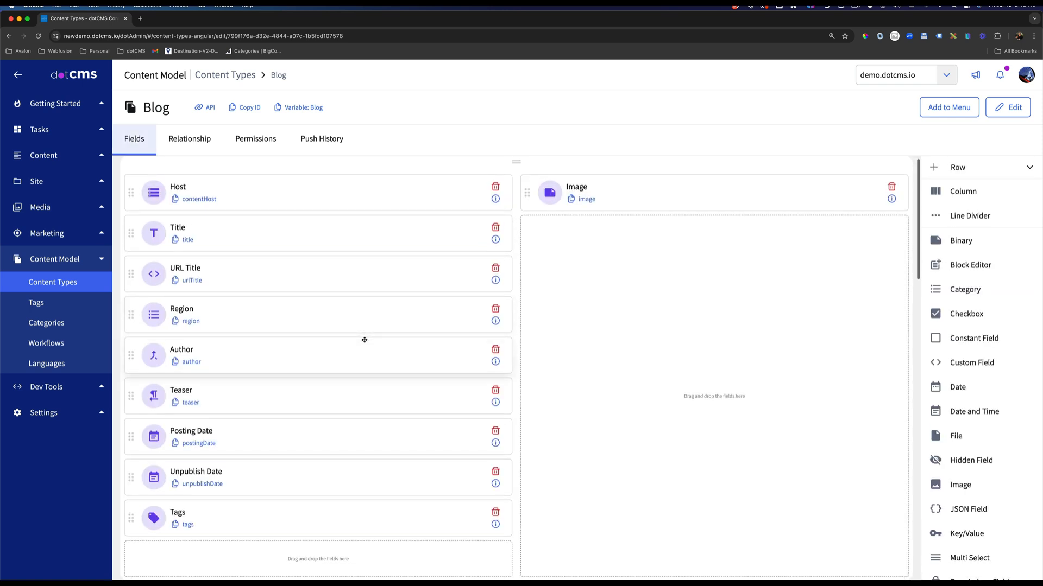
left_click(266, 349)
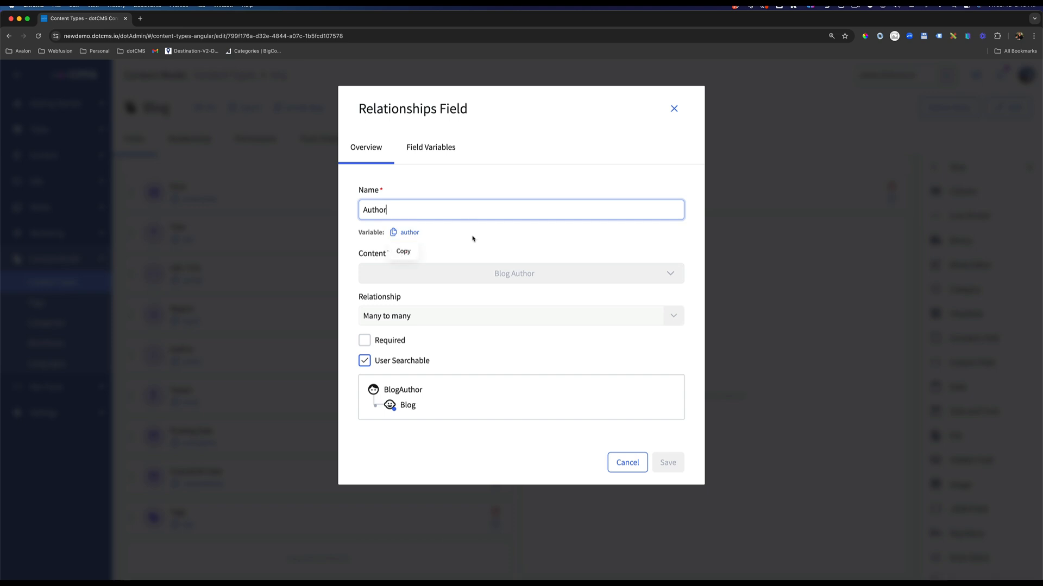
left_click(674, 109)
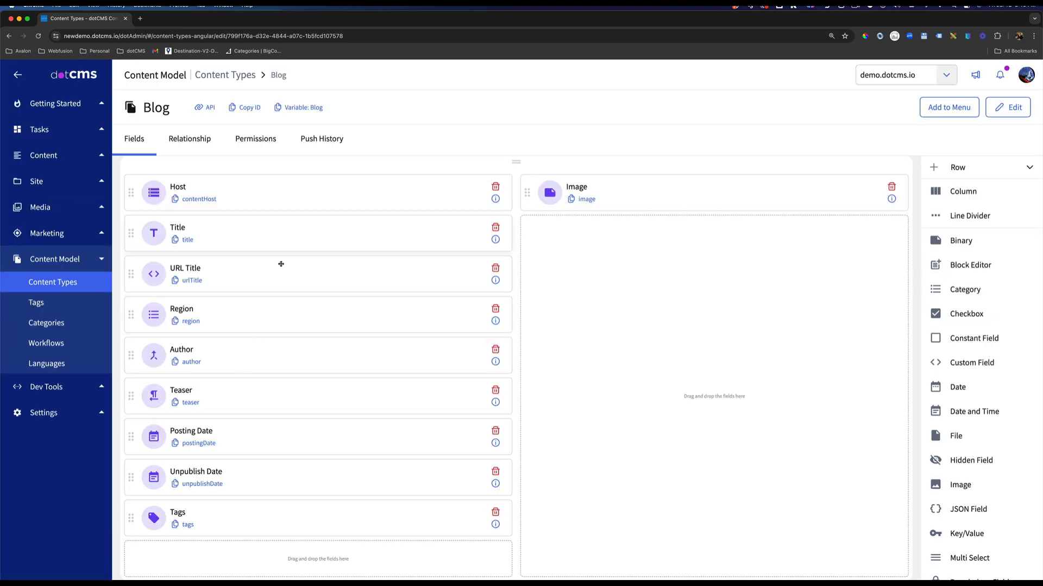
scroll(281, 261, "down", 7)
scroll(319, 418, "down", 8)
scroll(315, 416, "up", 10)
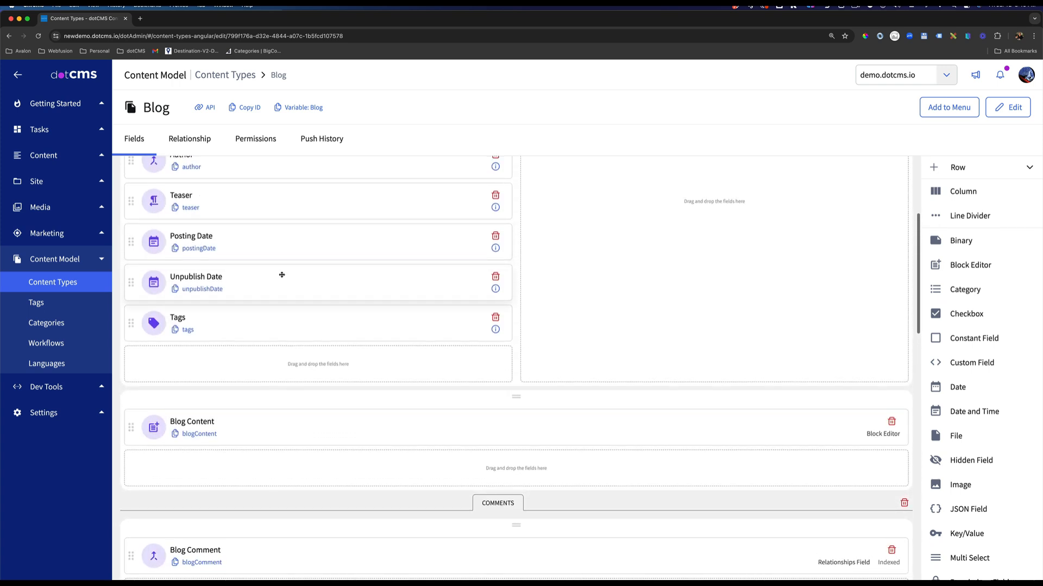
scroll(233, 277, "up", 1)
Switch the top-level Categories category to individual permissions and open the list of roles that can be added.
left_click(69, 324)
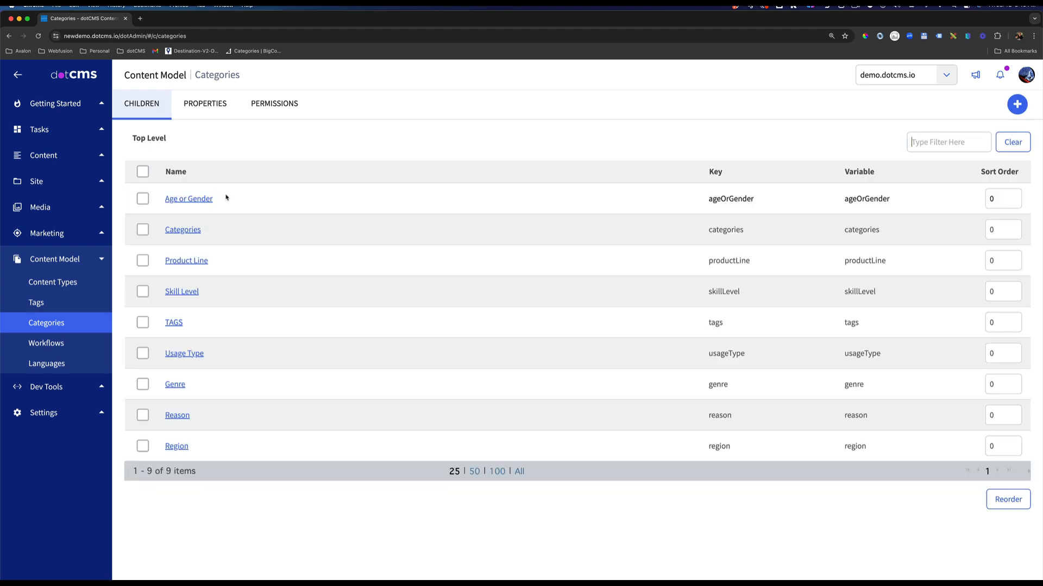
left_click(182, 230)
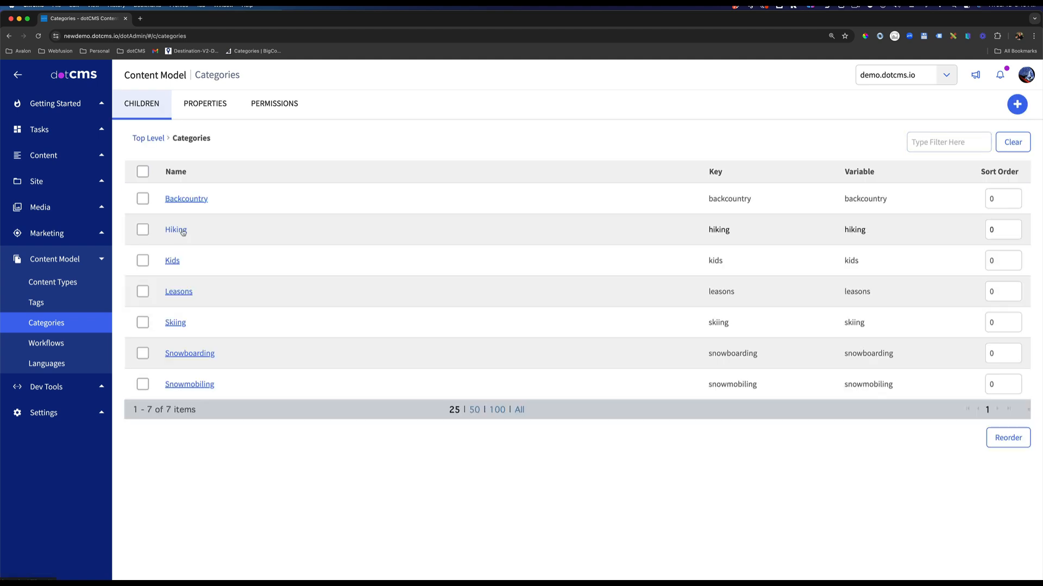
left_click(264, 106)
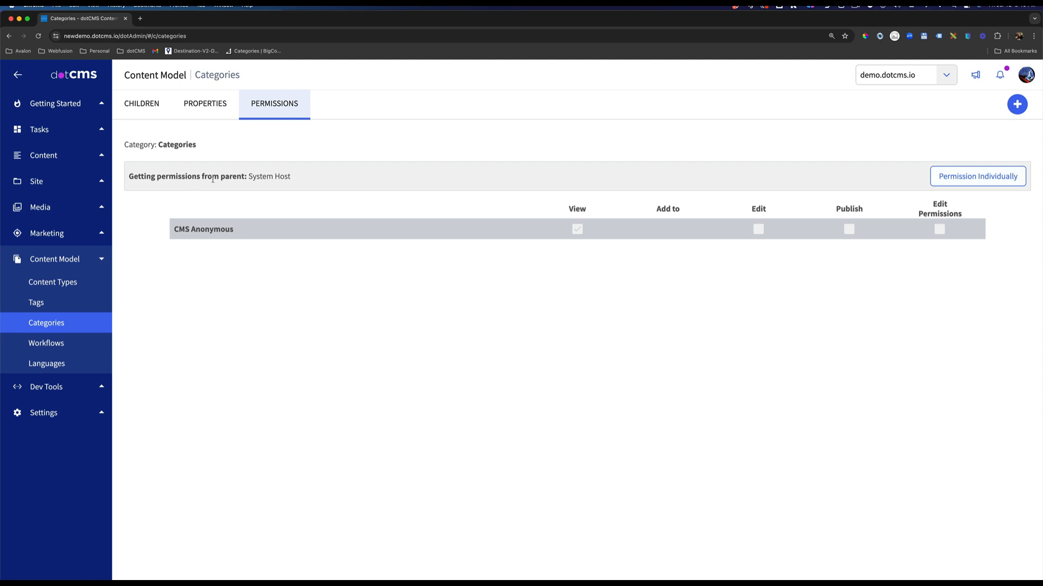
left_click(967, 176)
left_click(231, 176)
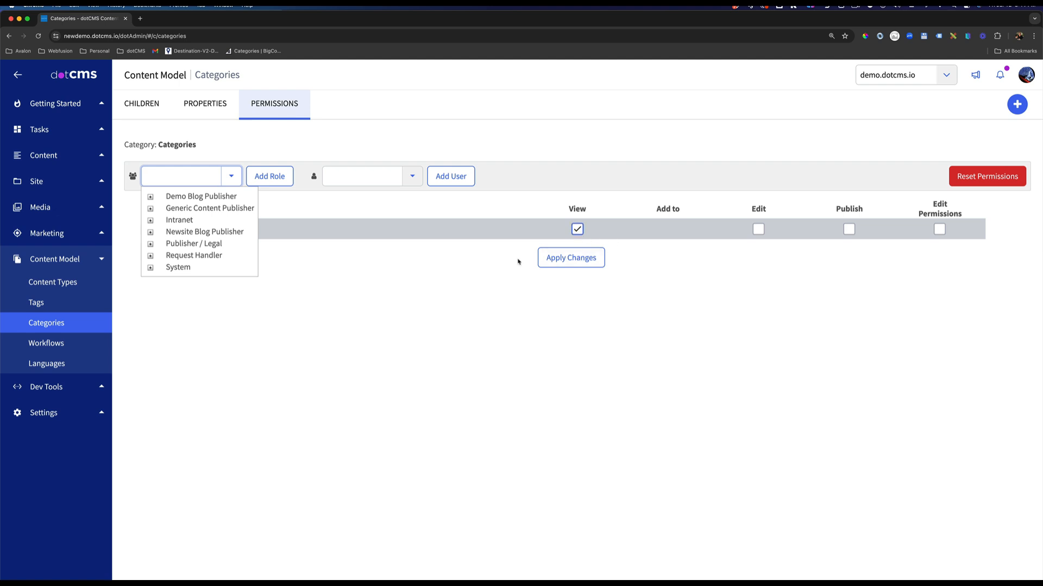
Find the Blog Author content type and add the Newsite Blog Publisher role to its permissions.
left_click(71, 282)
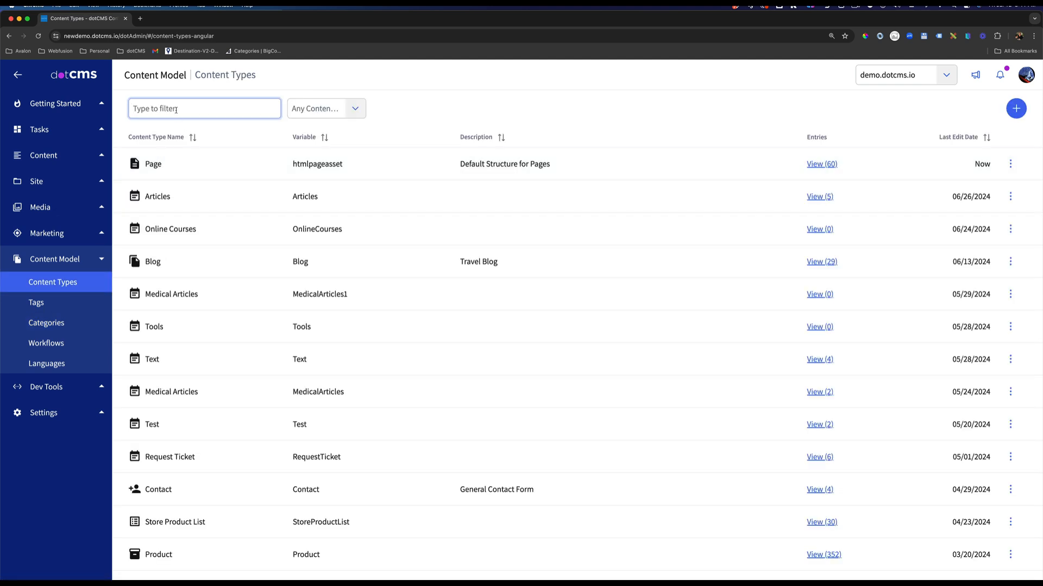
type("blog")
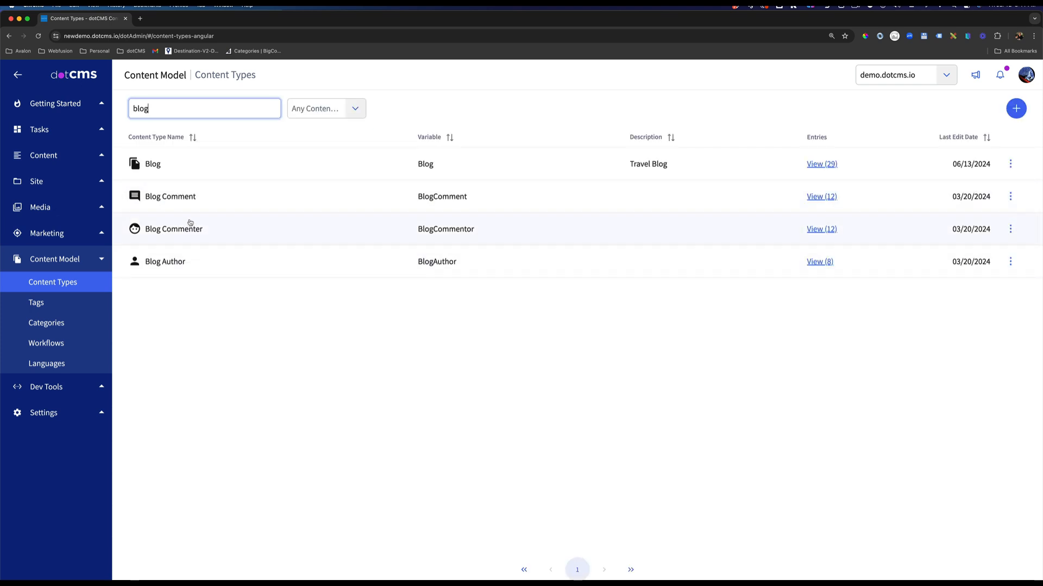
left_click(172, 266)
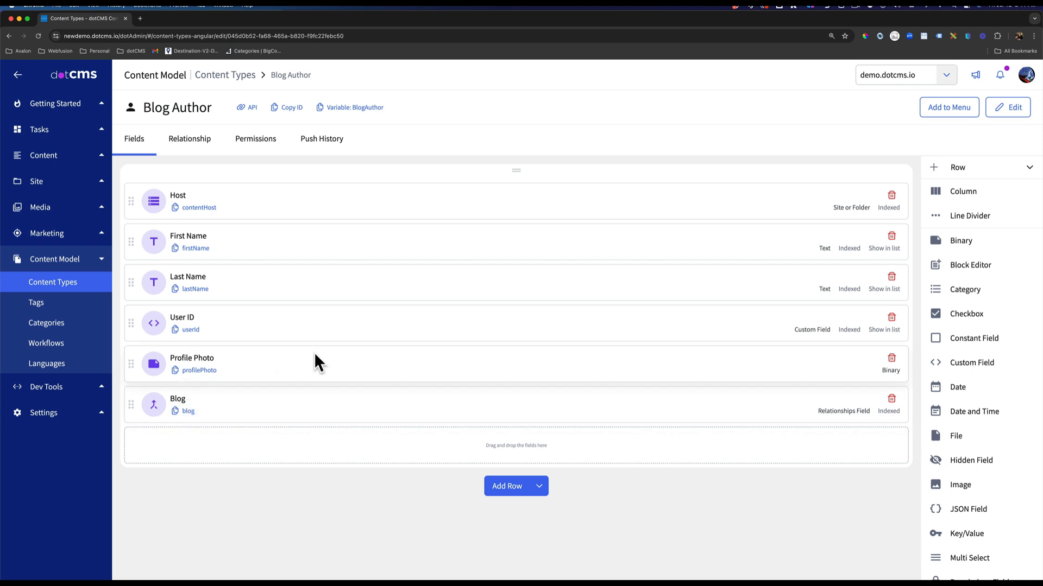
left_click(280, 140)
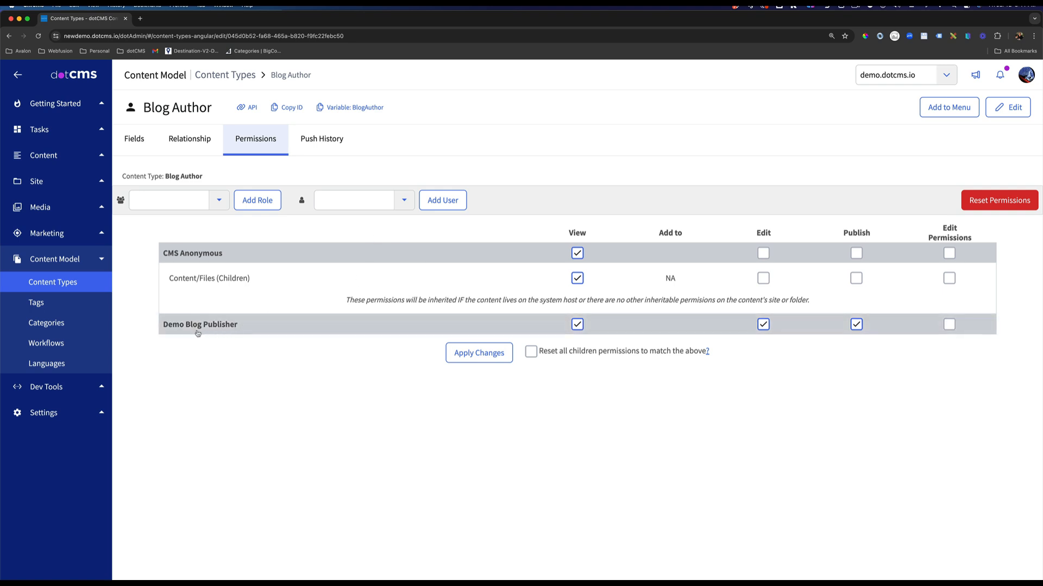
left_click(218, 201)
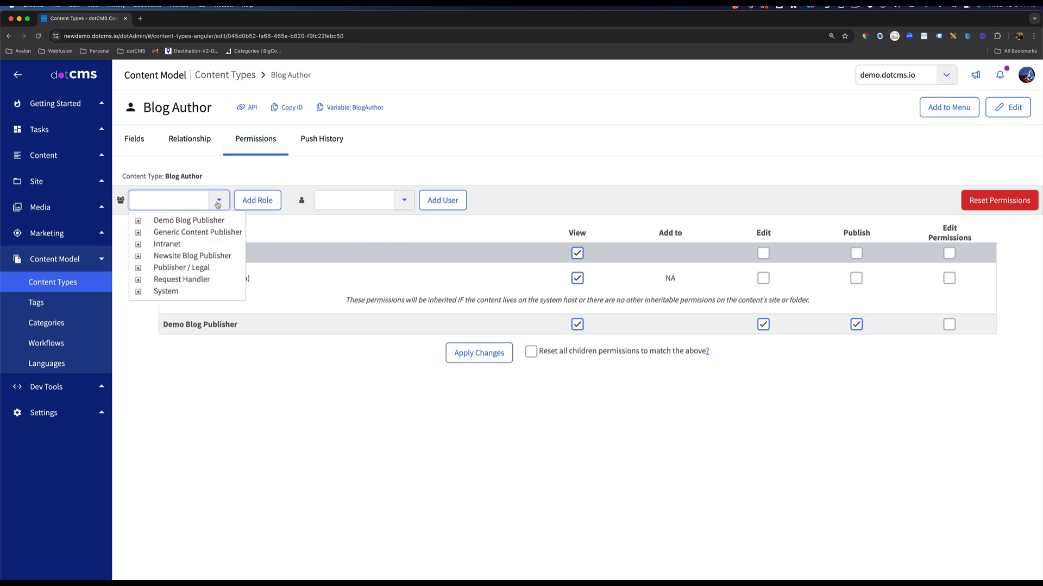
left_click(191, 256)
left_click(261, 204)
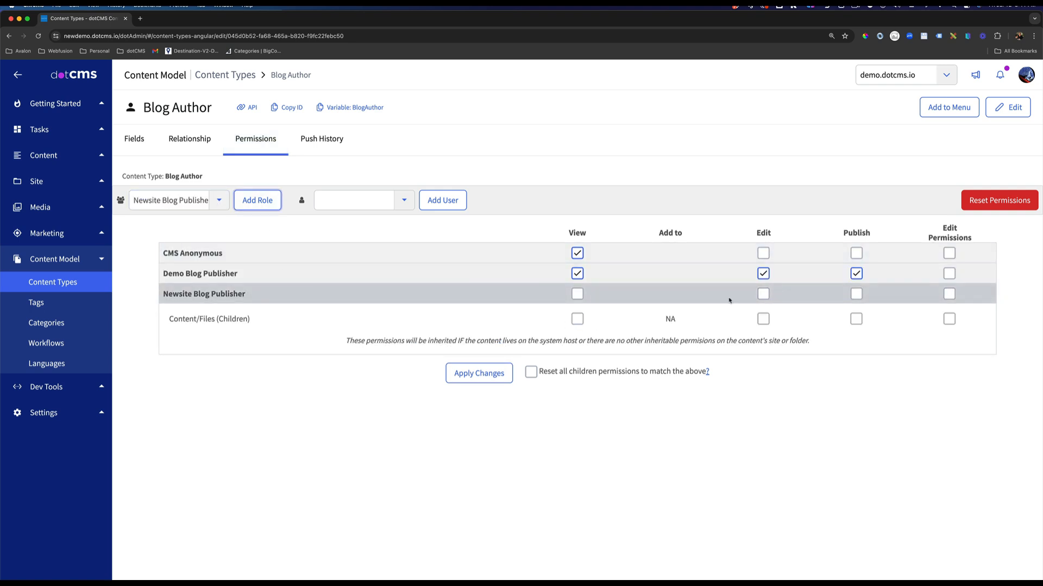
Grant the role View, Edit and Publish on Blog Author and its content/files, applying them with all children permissions reset to match.
left_click(857, 294)
left_click(856, 320)
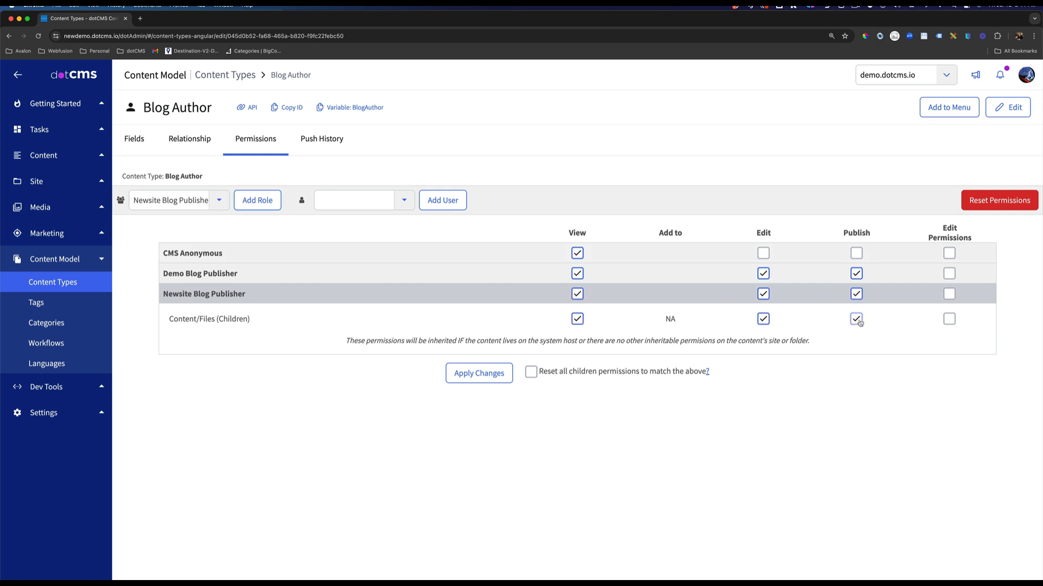
left_click(531, 373)
left_click(455, 376)
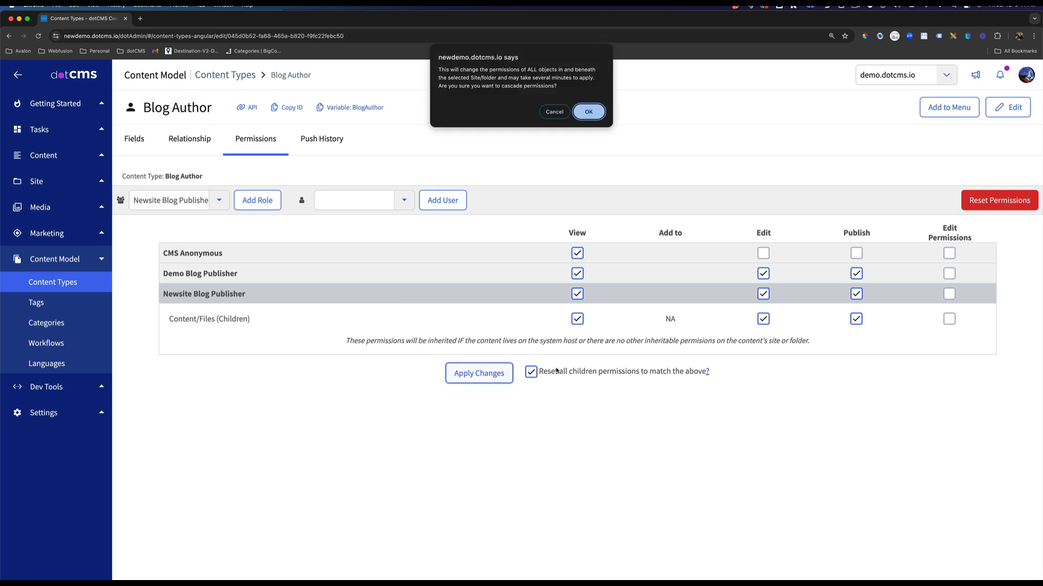
left_click(579, 110)
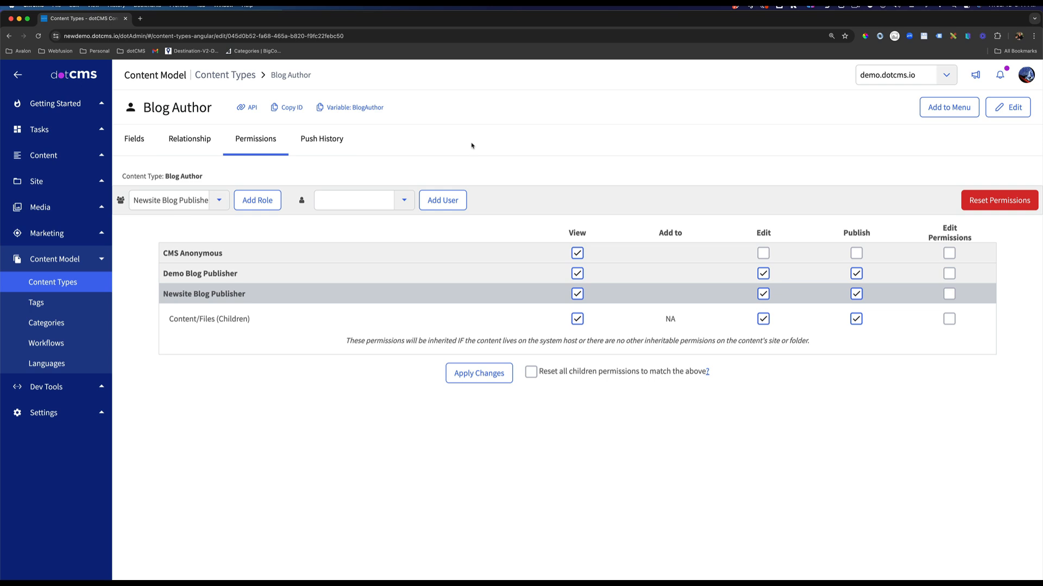
Filter the content types to the Page base type and open the Page content type.
left_click(71, 283)
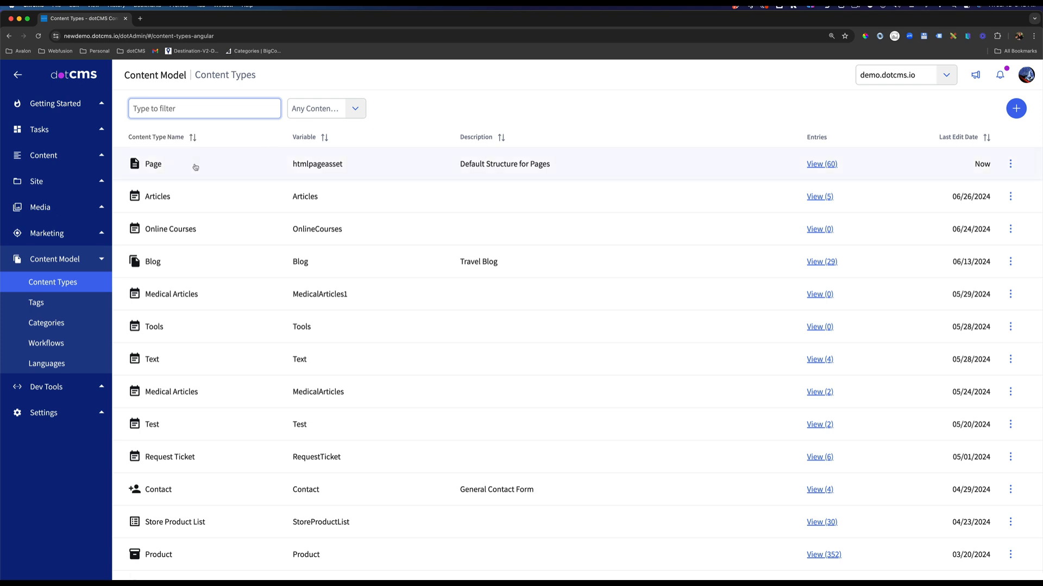
left_click(356, 110)
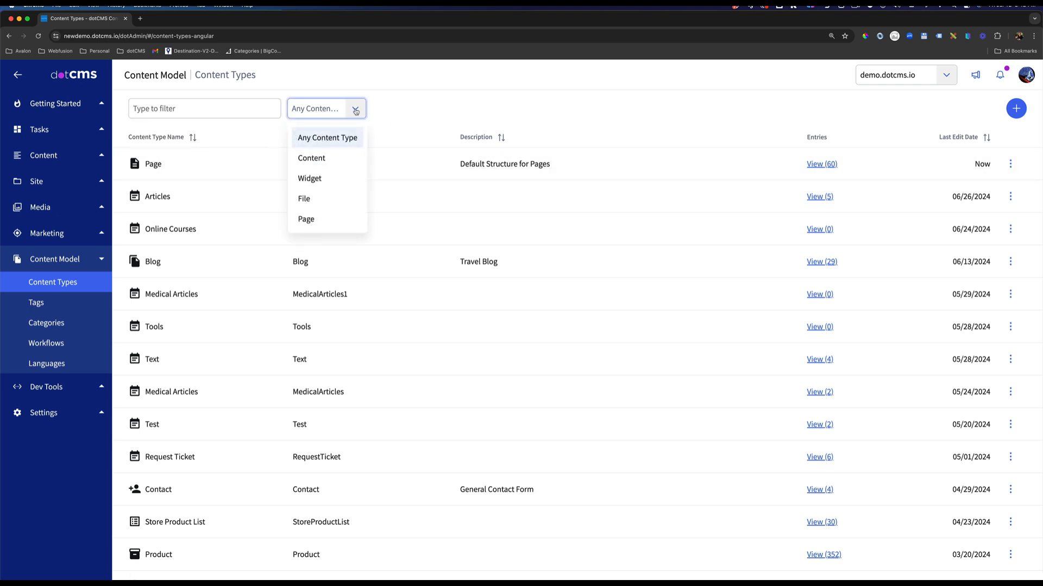
left_click(308, 219)
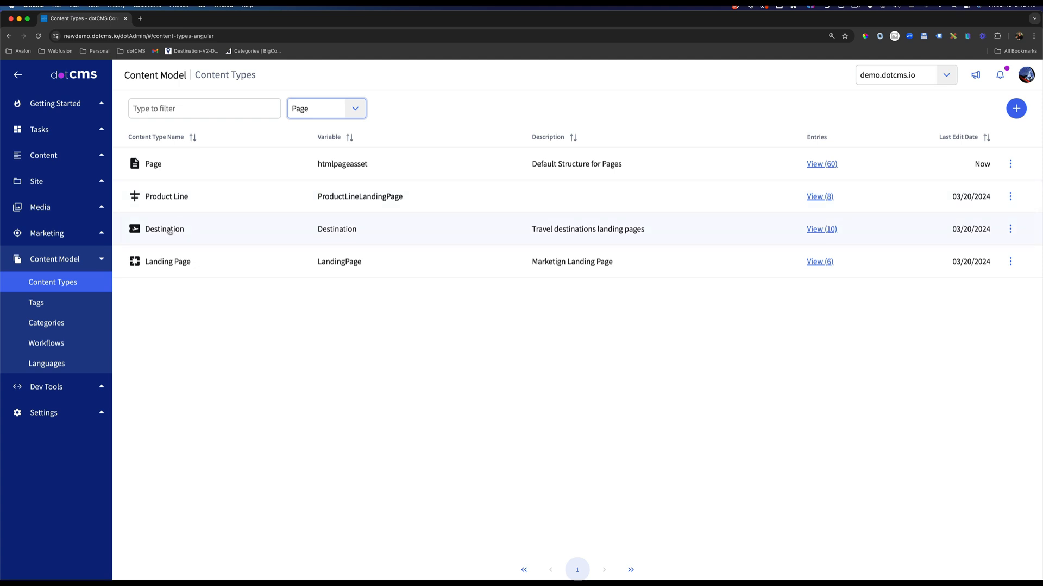
left_click(166, 168)
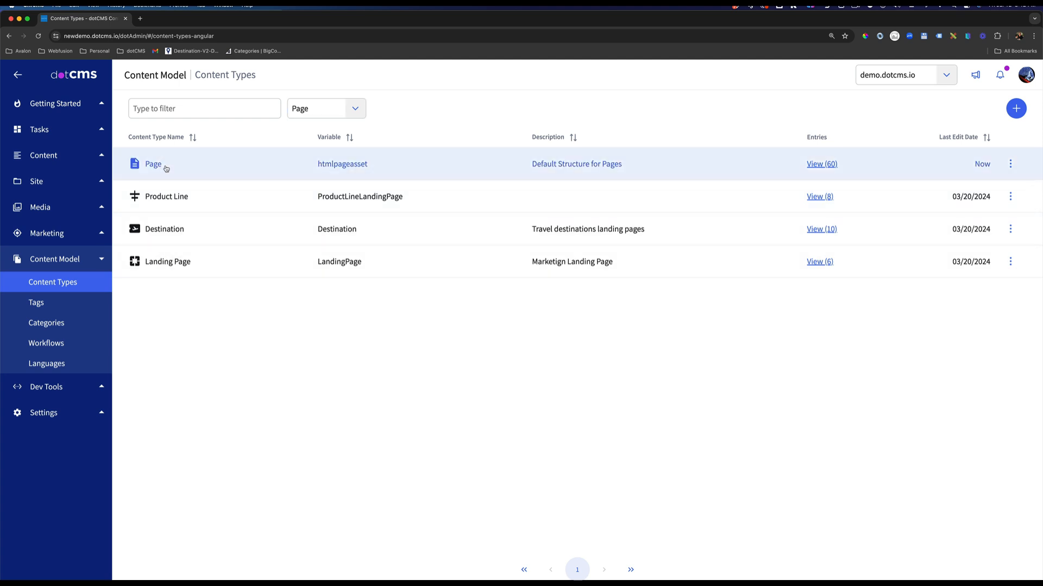
Look through the fields of the Page content type, including its SEO section.
scroll(278, 327, "down", 8)
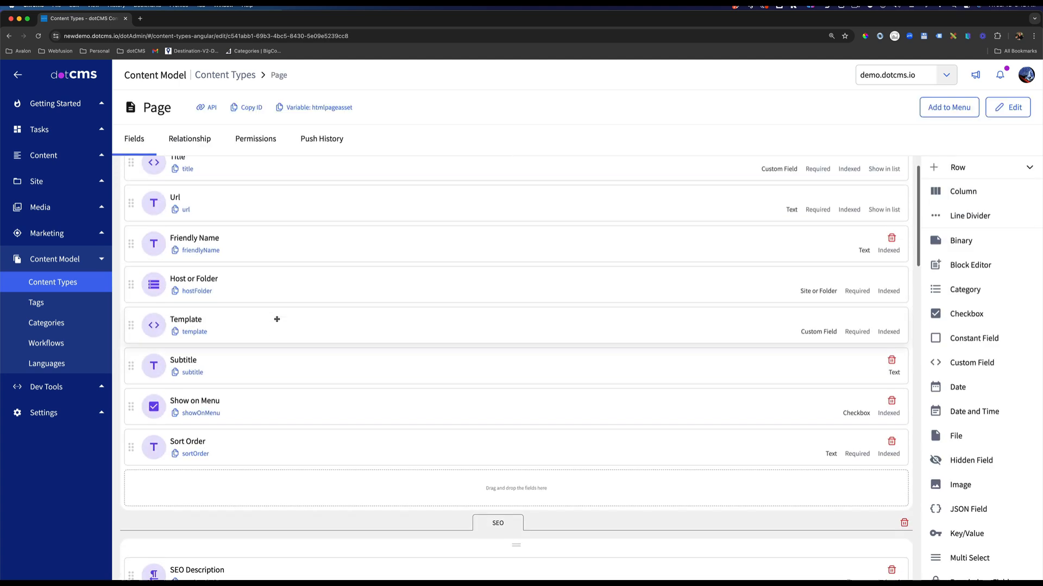
scroll(277, 319, "down", 9)
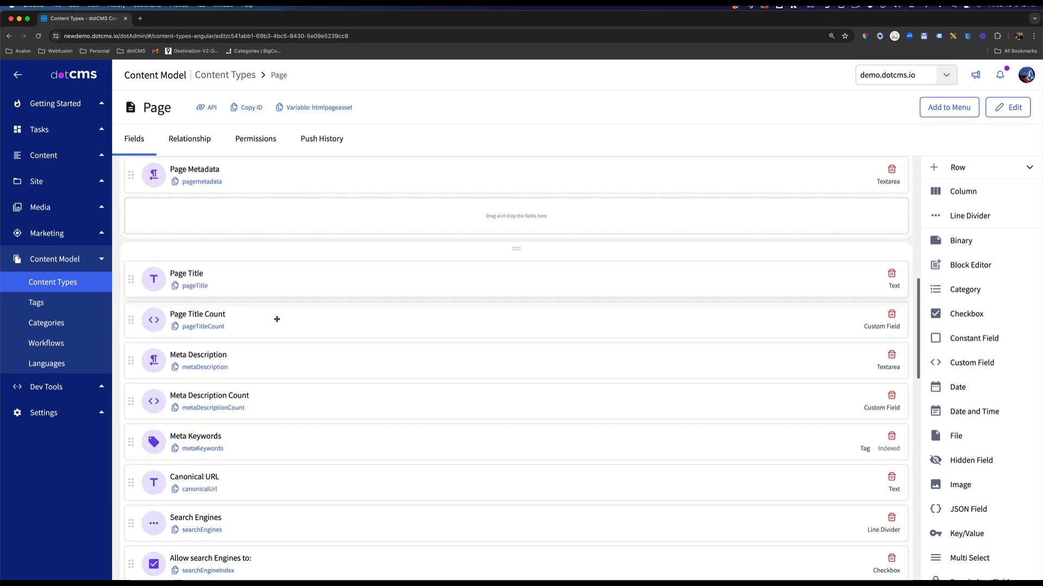
scroll(281, 311, "down", 2)
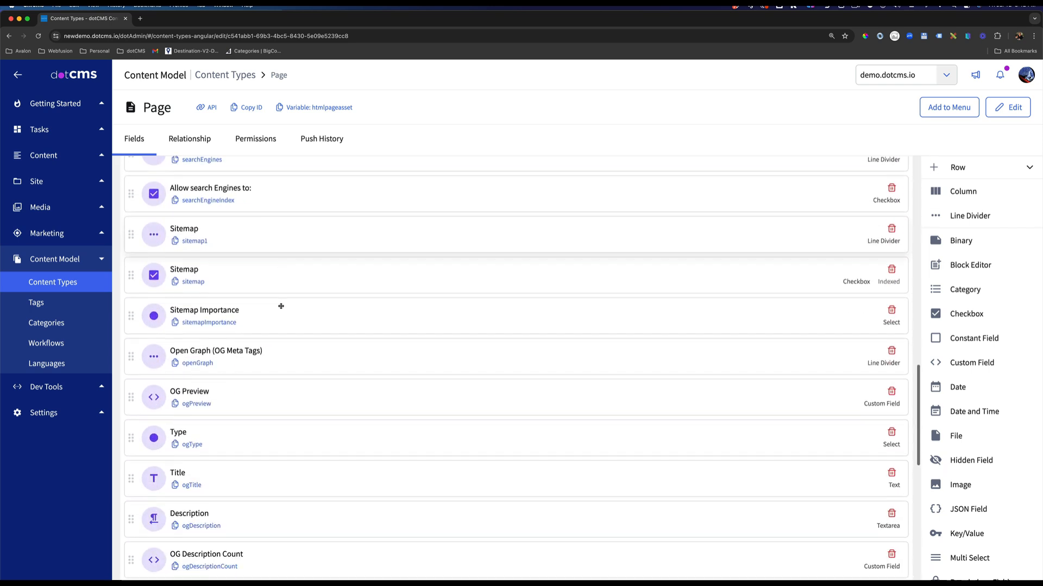
scroll(281, 308, "up", 10)
scroll(281, 307, "up", 8)
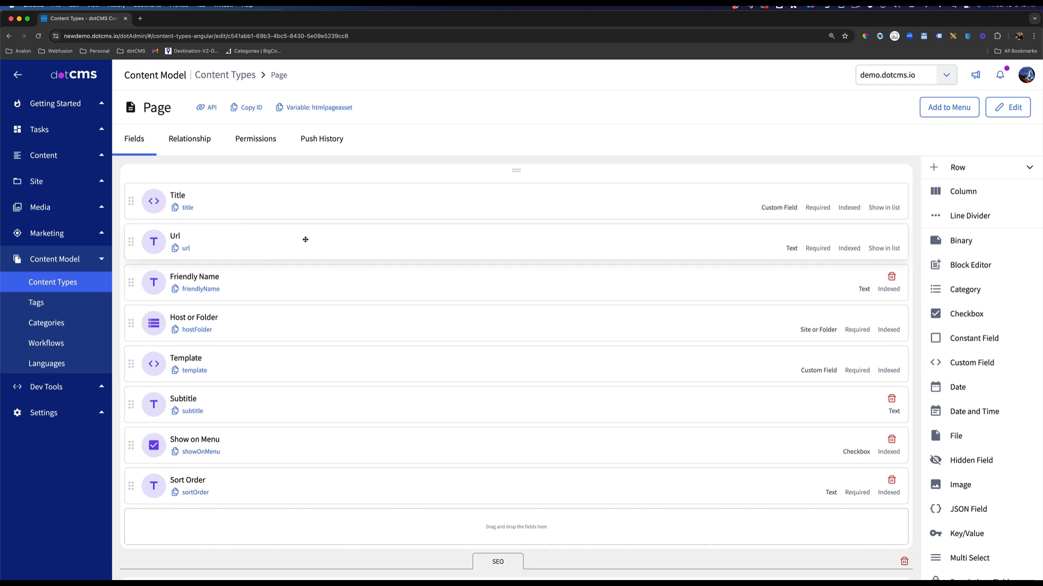
Add the Newsite Blog Publisher role to the Page content type's permissions.
left_click(250, 140)
left_click(212, 208)
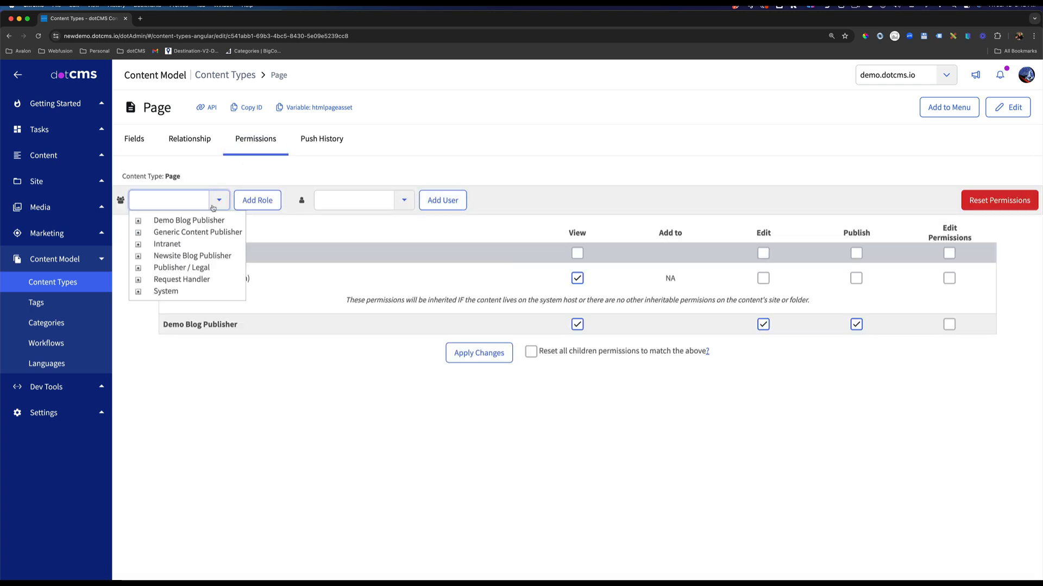
left_click(180, 254)
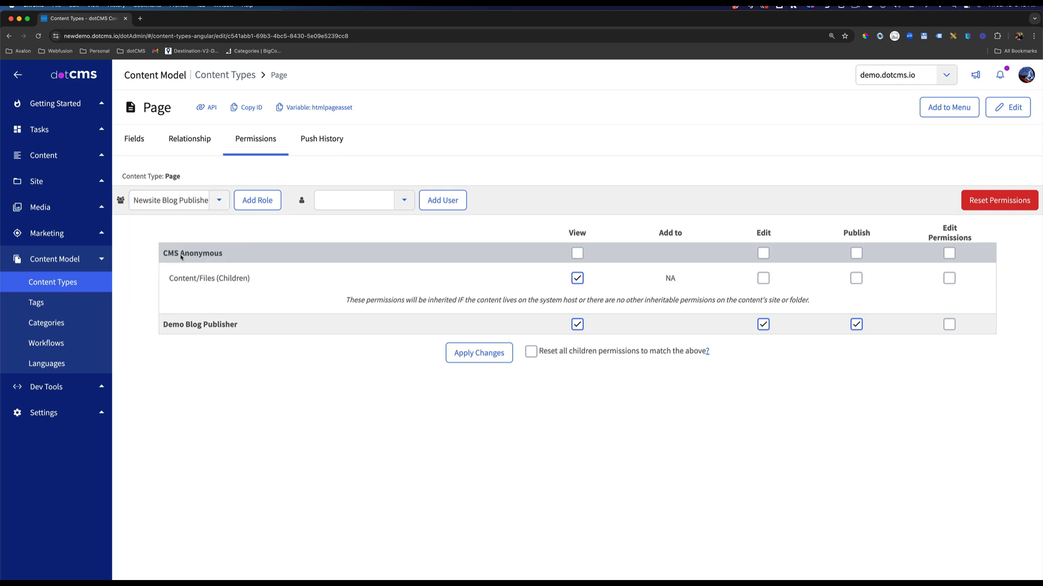
left_click(268, 201)
Grant the role View, Edit and Publish on Page and its content/files, applying the changes without resetting the children permissions.
left_click(854, 296)
left_click(856, 320)
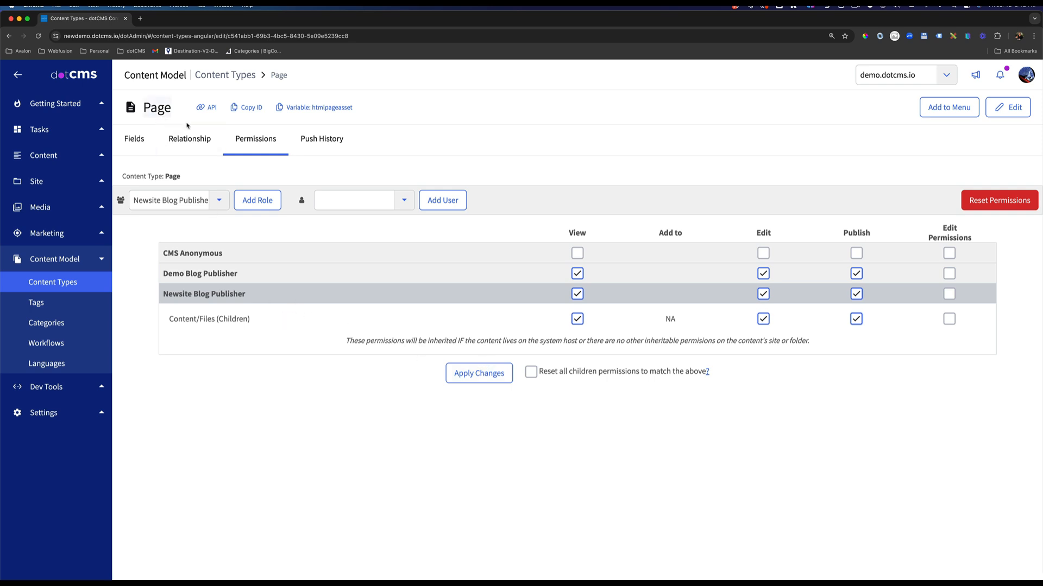
left_click_drag(543, 372, 682, 374)
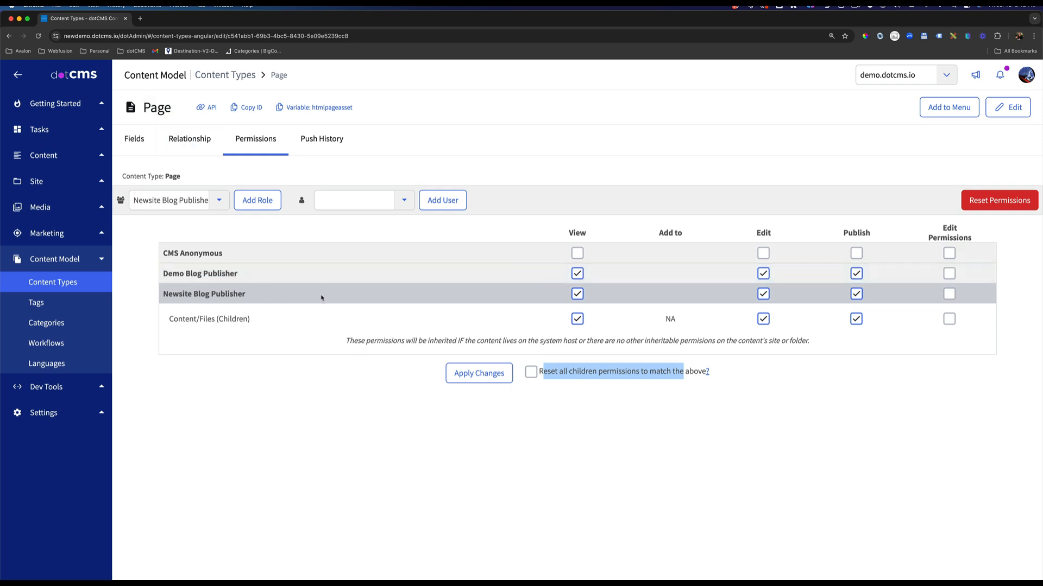
left_click(479, 373)
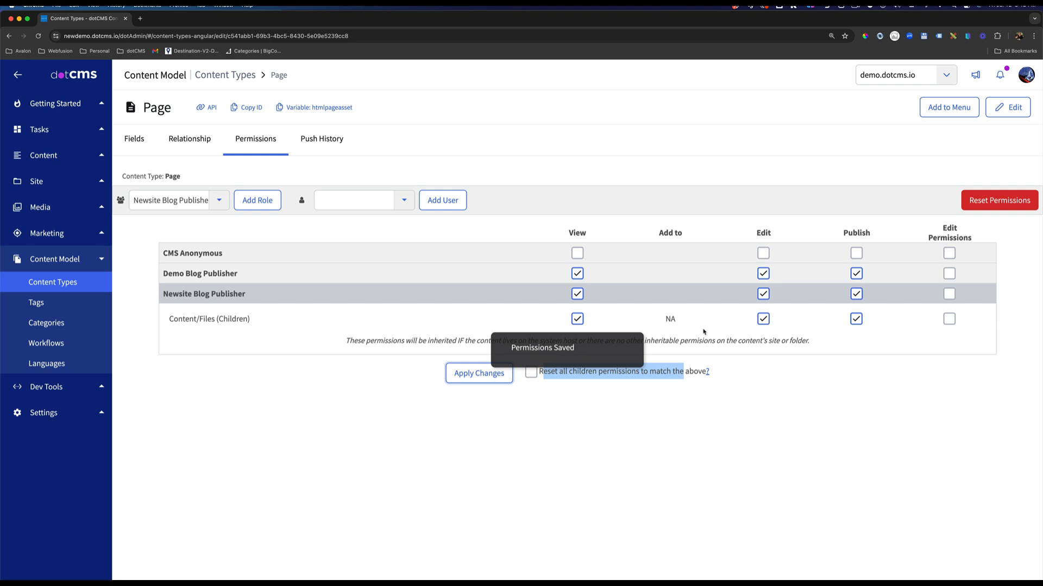
left_click(774, 174)
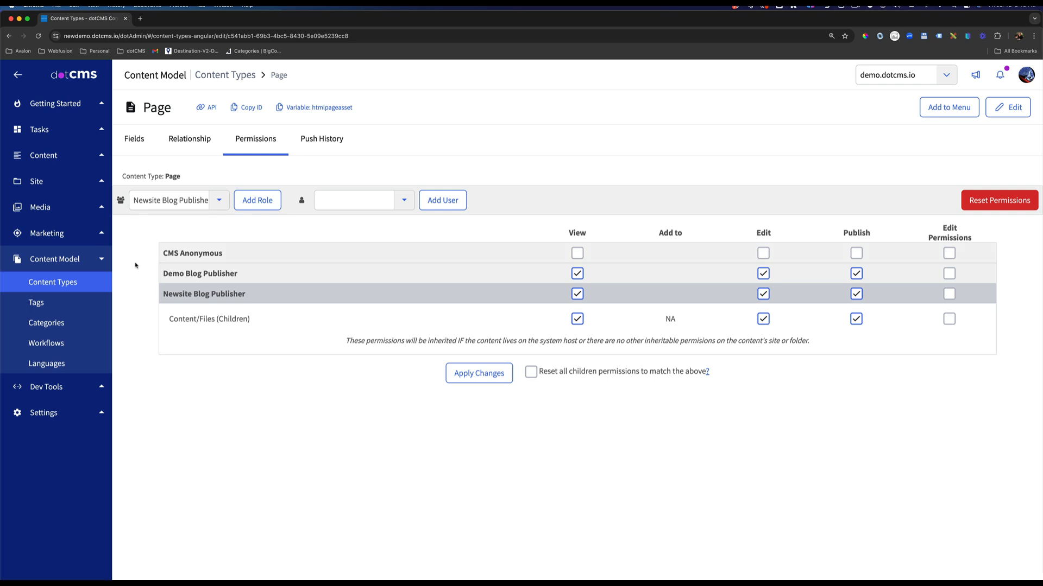
Find the Image content type among the File types and add the Newsite Blog Publisher role to its permissions.
left_click(71, 283)
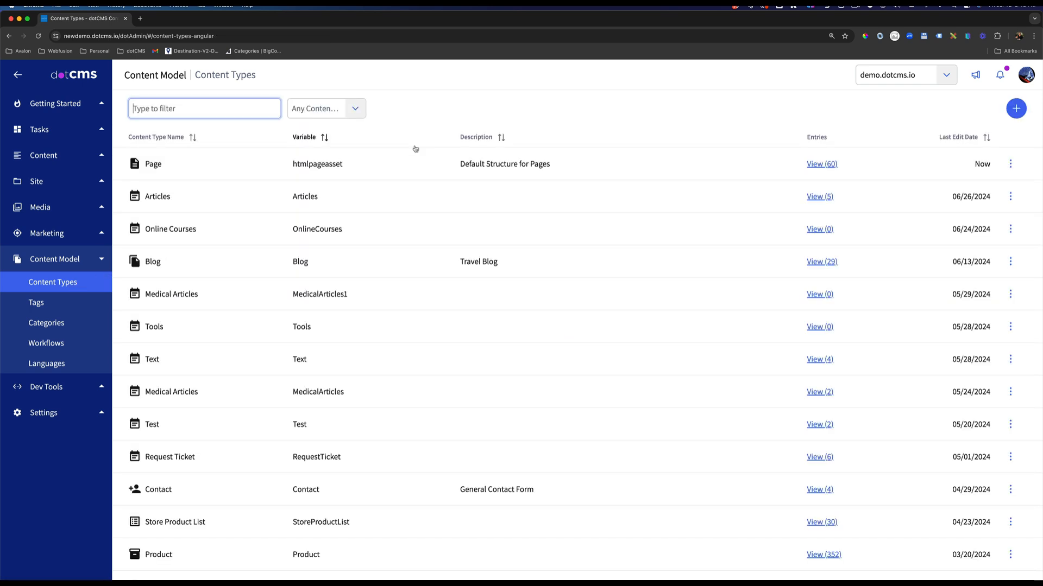
left_click(354, 111)
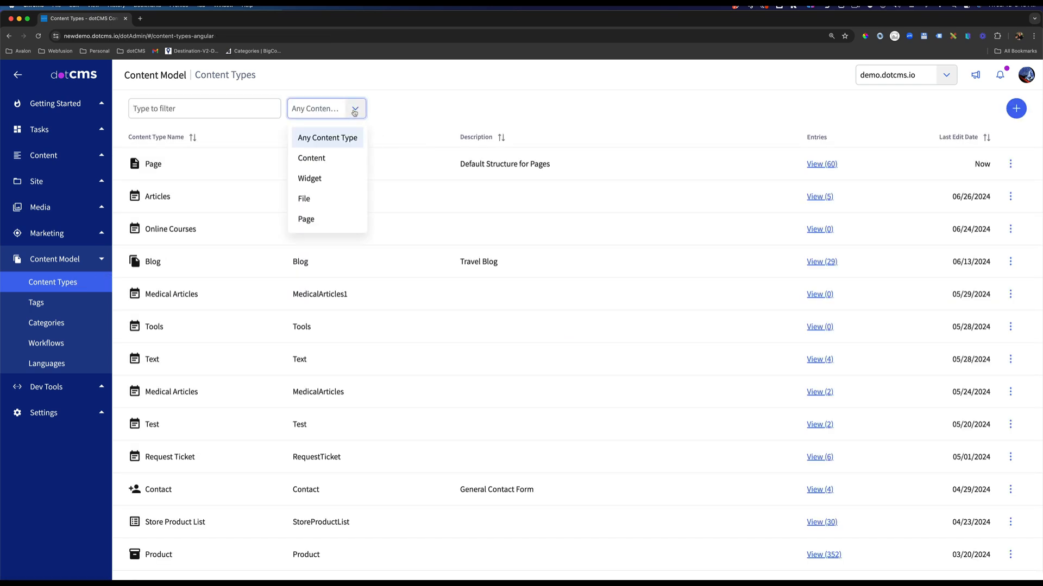
left_click(319, 200)
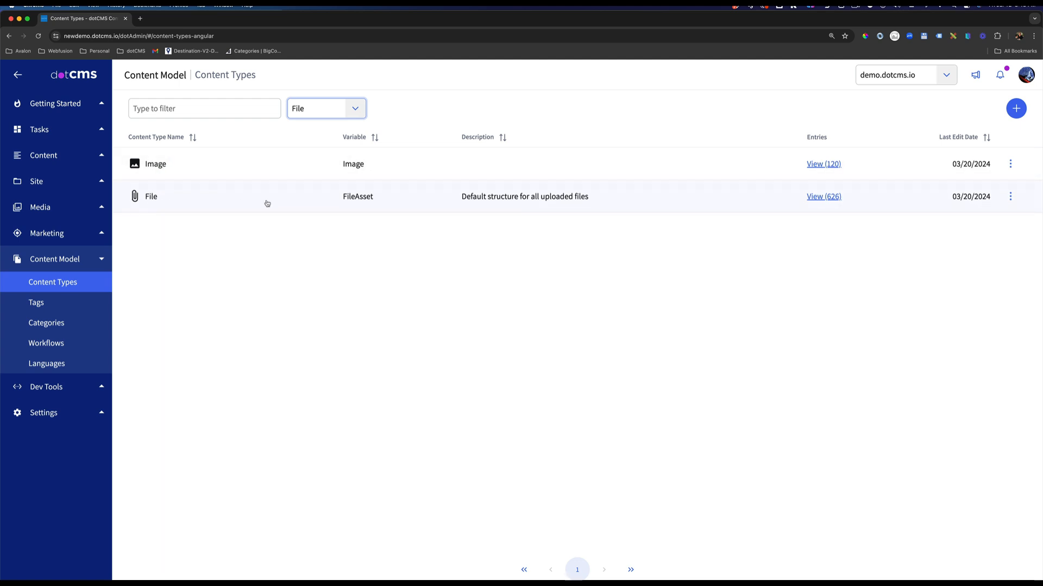
left_click(182, 165)
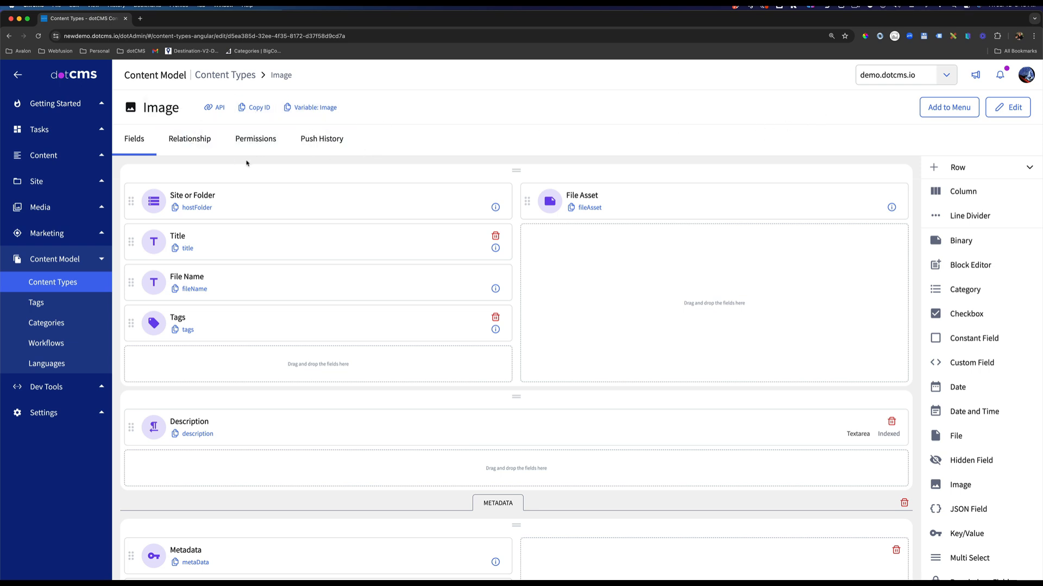
left_click(253, 141)
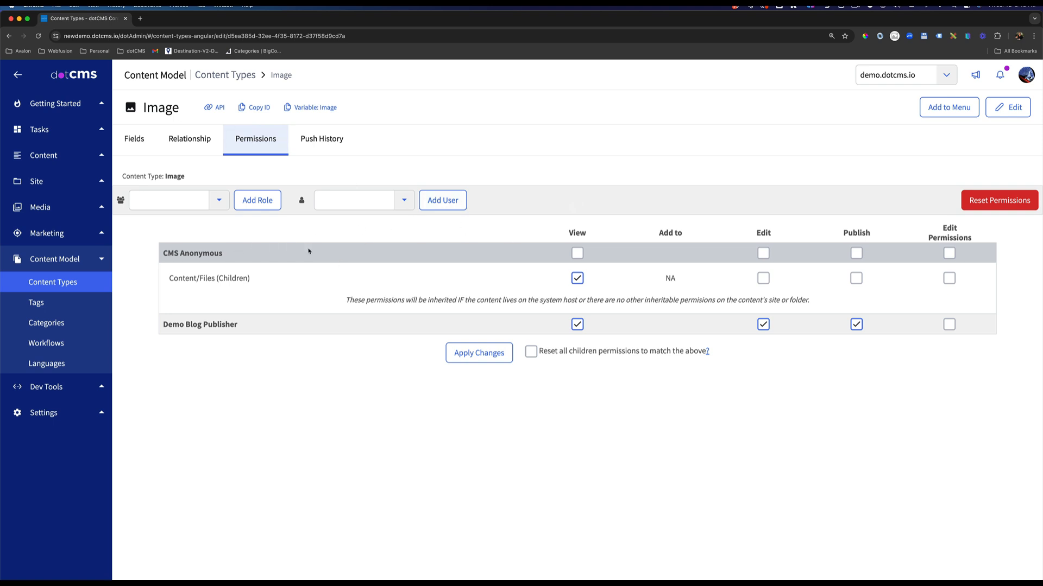
left_click(218, 200)
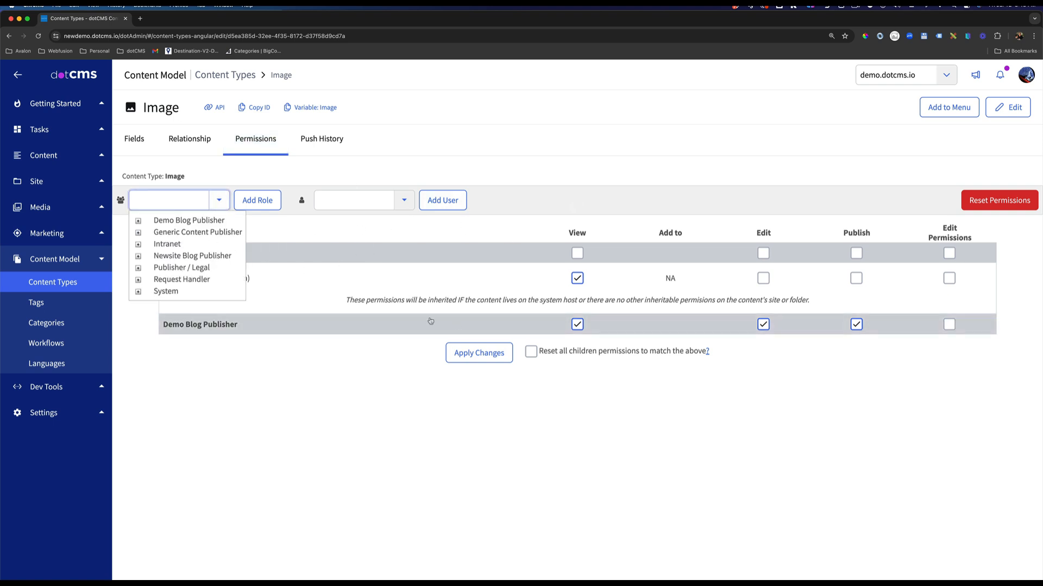
left_click(193, 255)
left_click(250, 205)
Grant the role View, Edit and Publish on Image and its content/files, and apply the changes without resetting the children permissions.
left_click(858, 295)
left_click(857, 319)
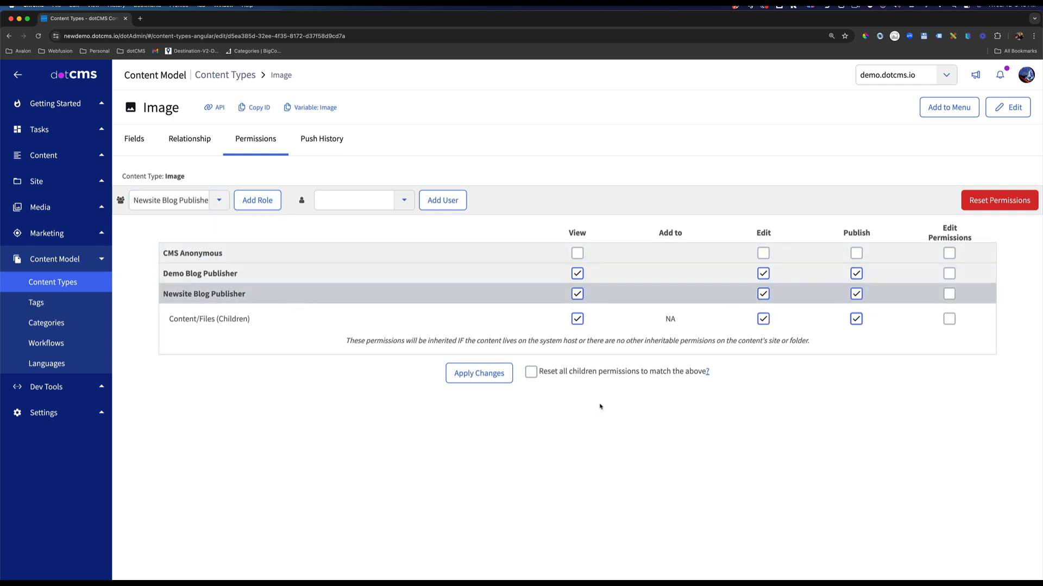
left_click(480, 375)
Examine the Image content type's fields, down to its Metadata section.
left_click(134, 143)
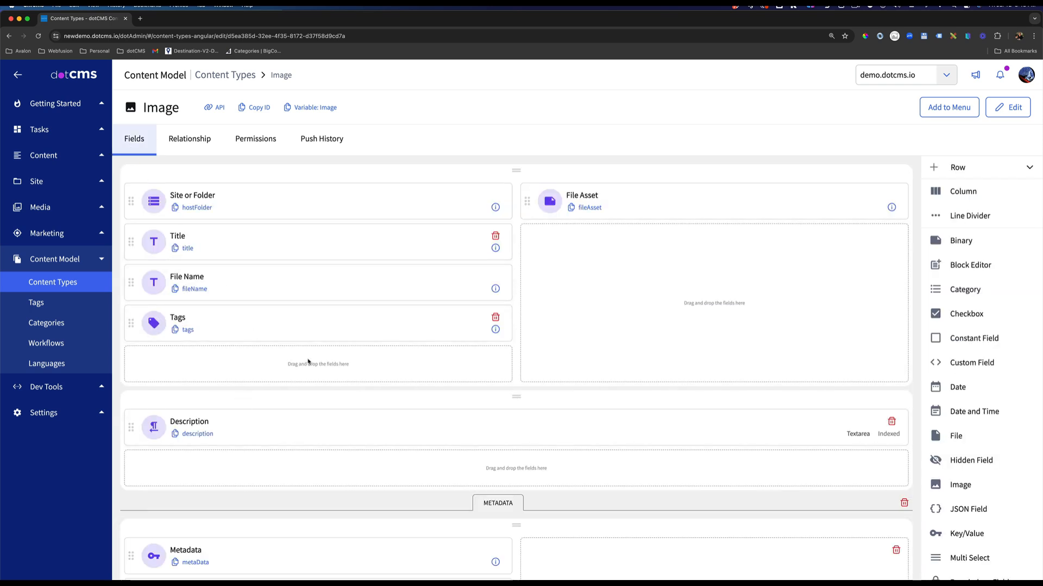
scroll(494, 378, "down", 5)
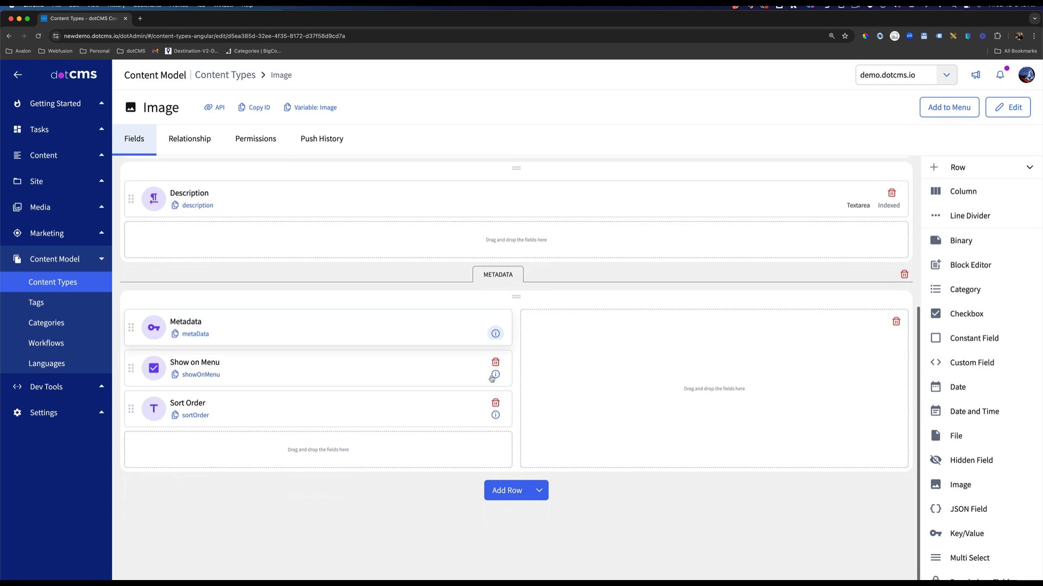
scroll(492, 378, "up", 5)
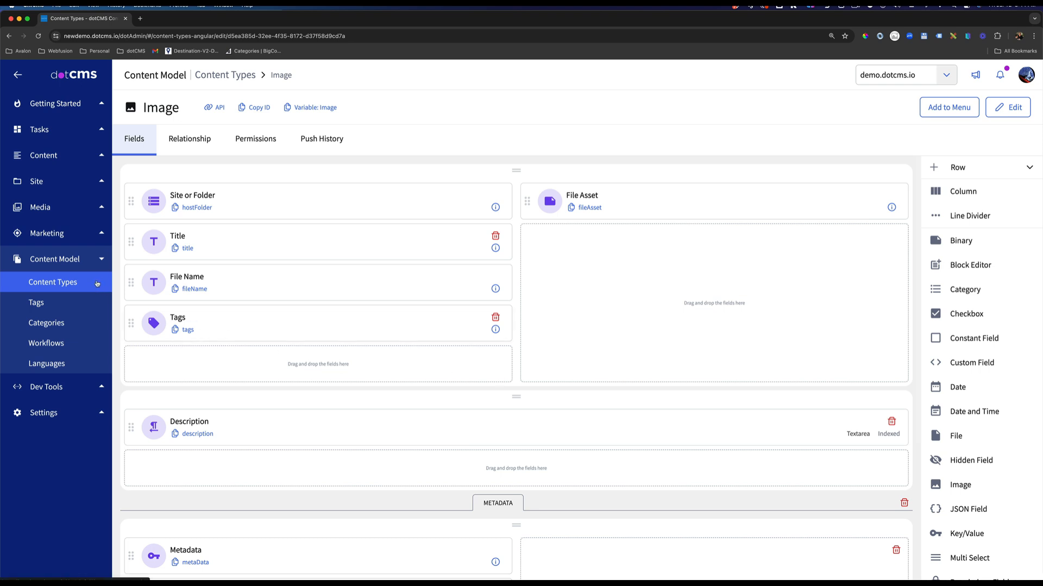
Open the site's templates list and switch the current site to newsite.com.
left_click(43, 187)
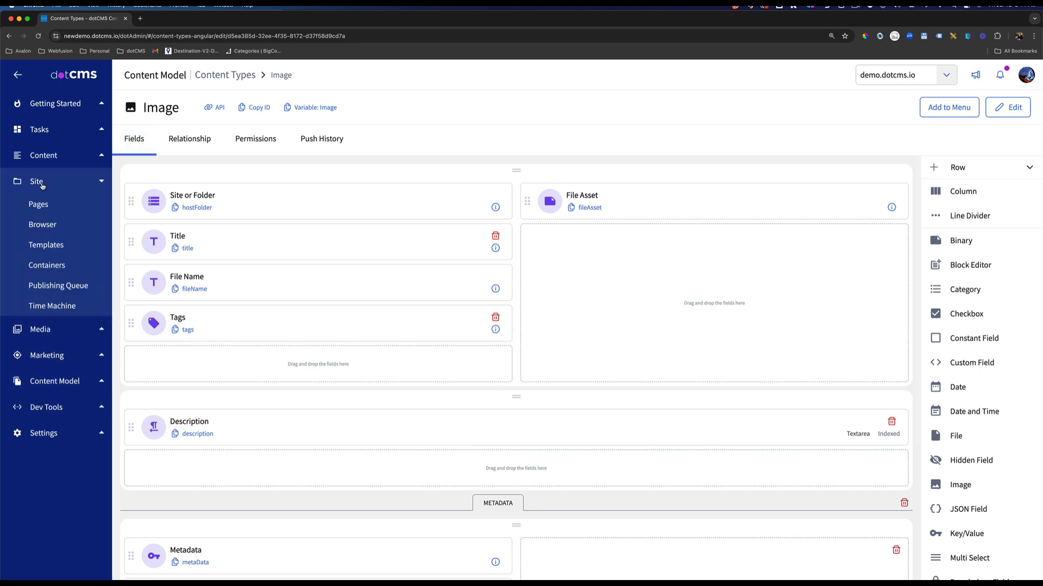
left_click(65, 248)
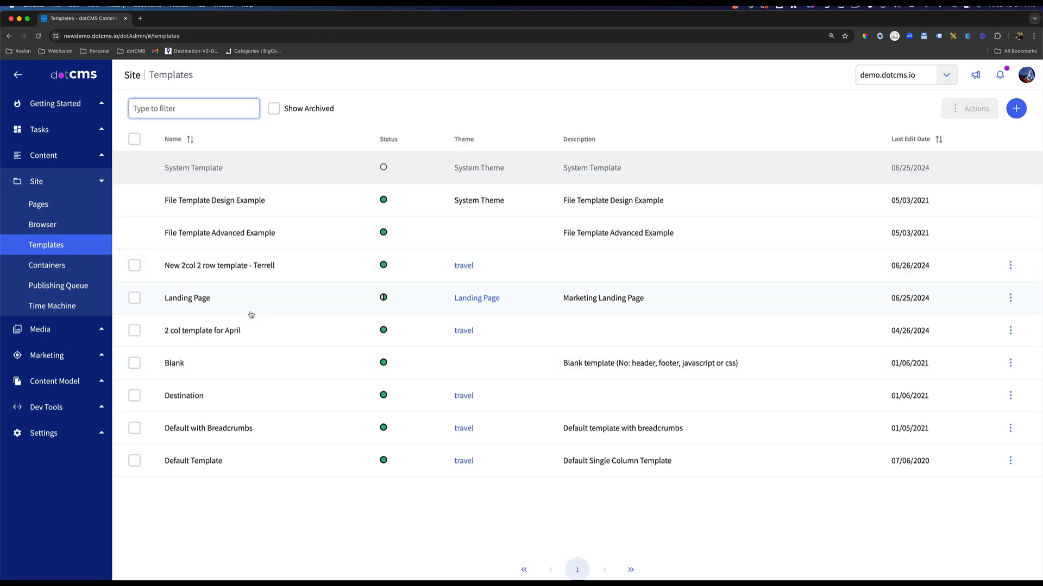
left_click(946, 75)
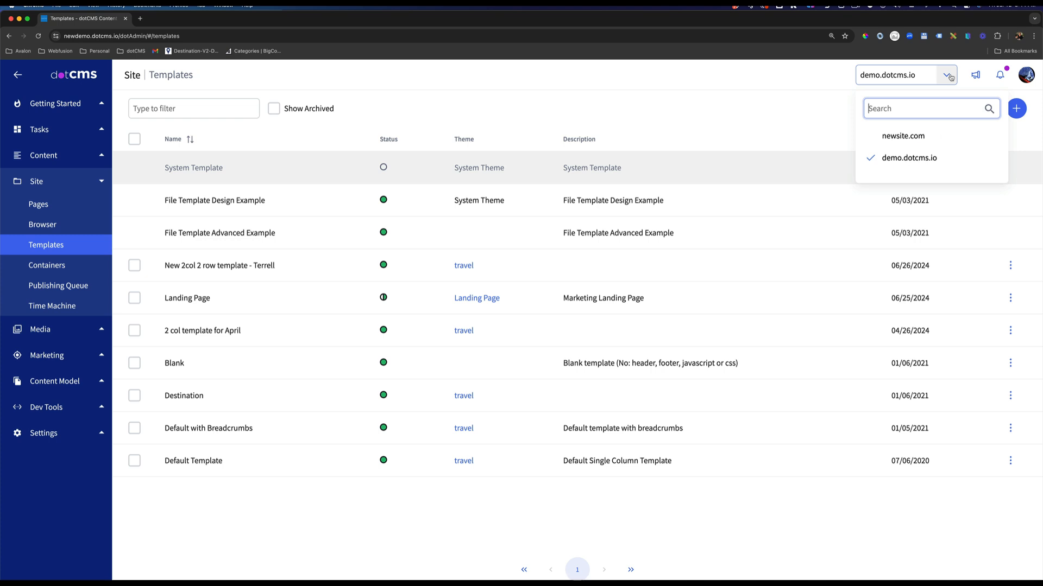
left_click(899, 137)
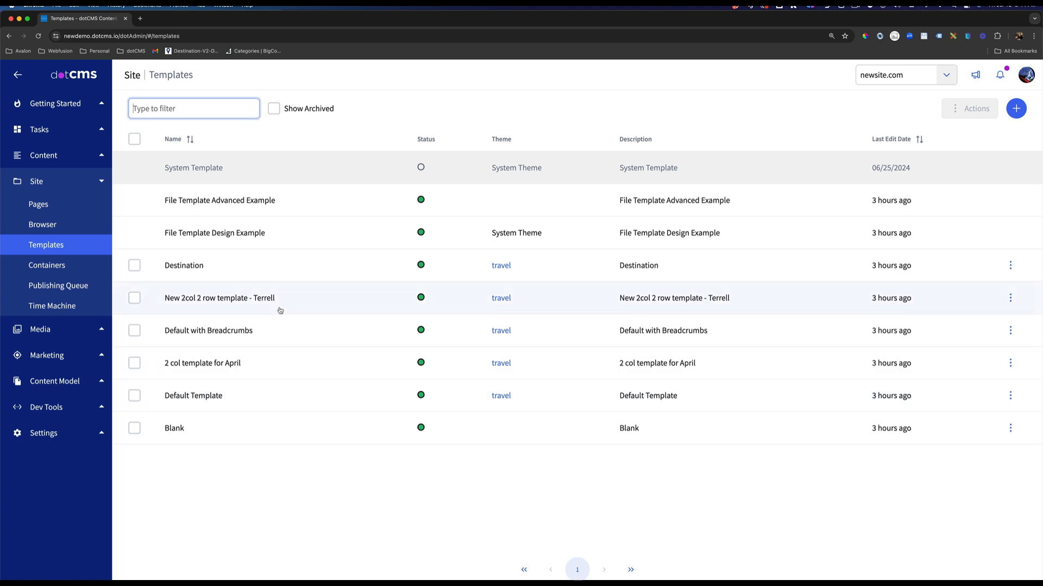
left_click(950, 78)
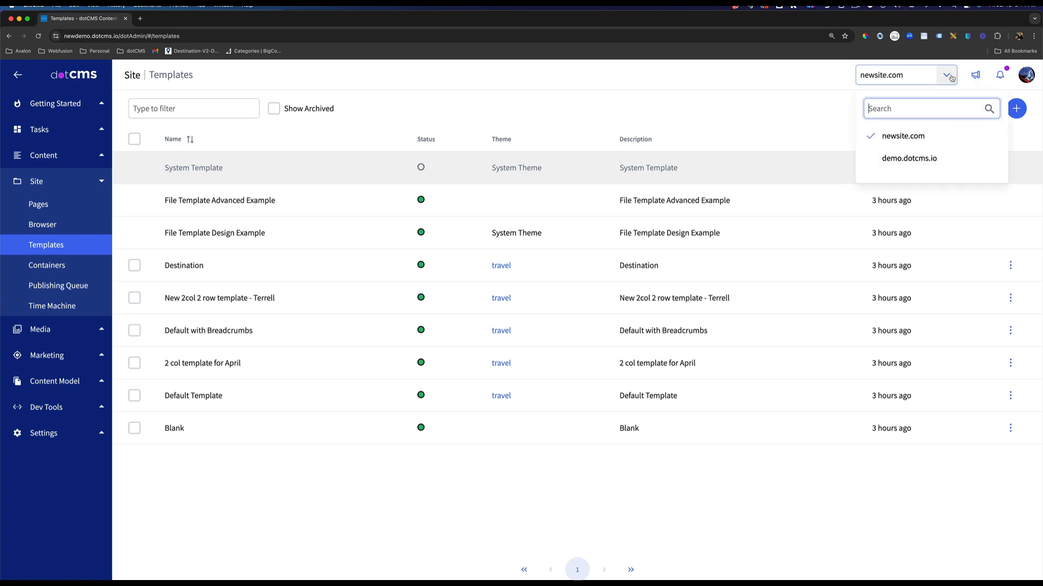
left_click(905, 140)
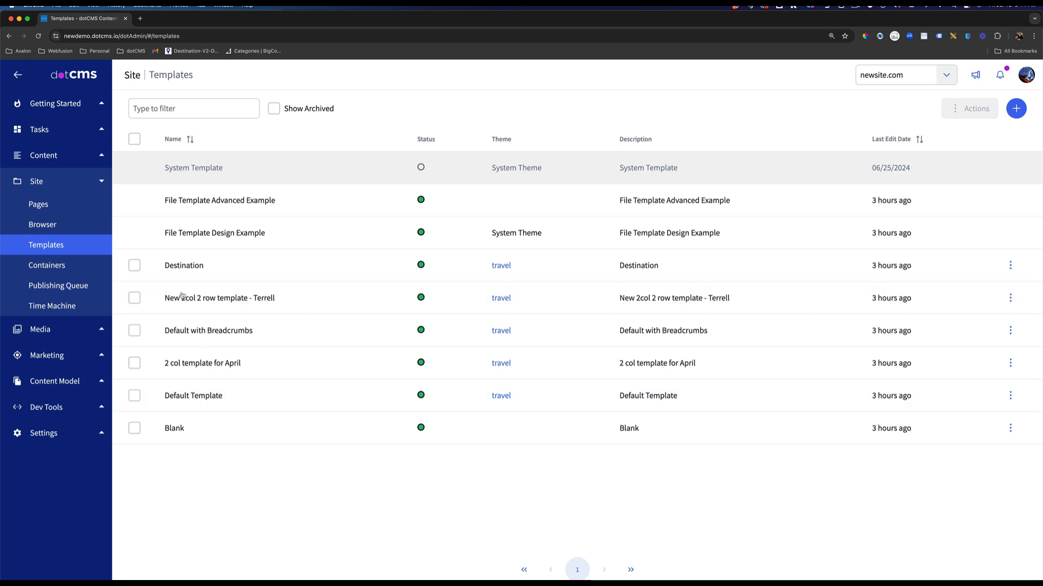
Add the Newsite Blog Publisher role to the Default Template's permissions with View only, and apply the changes.
left_click(205, 397)
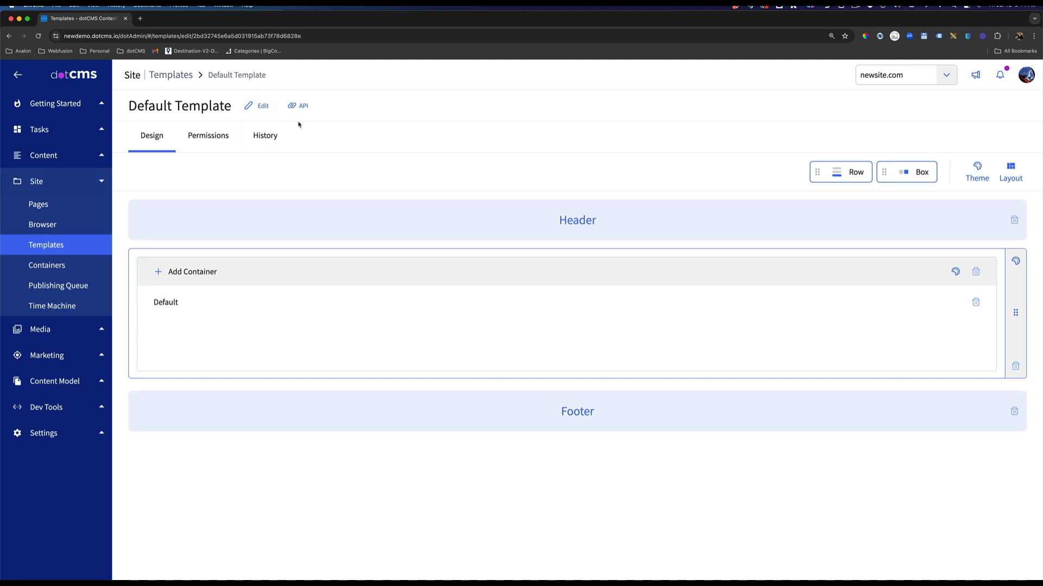
left_click(213, 139)
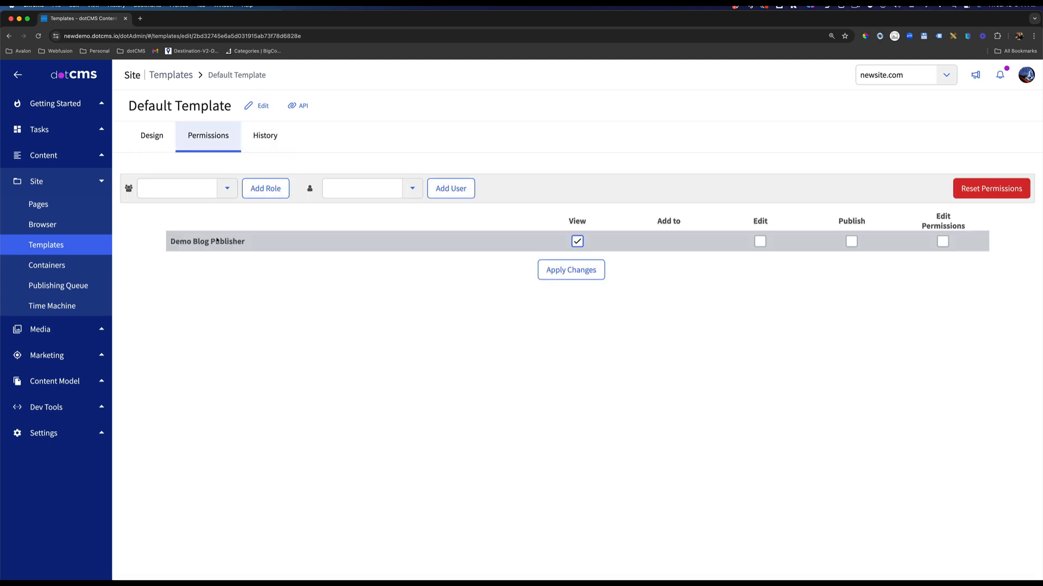
left_click(231, 190)
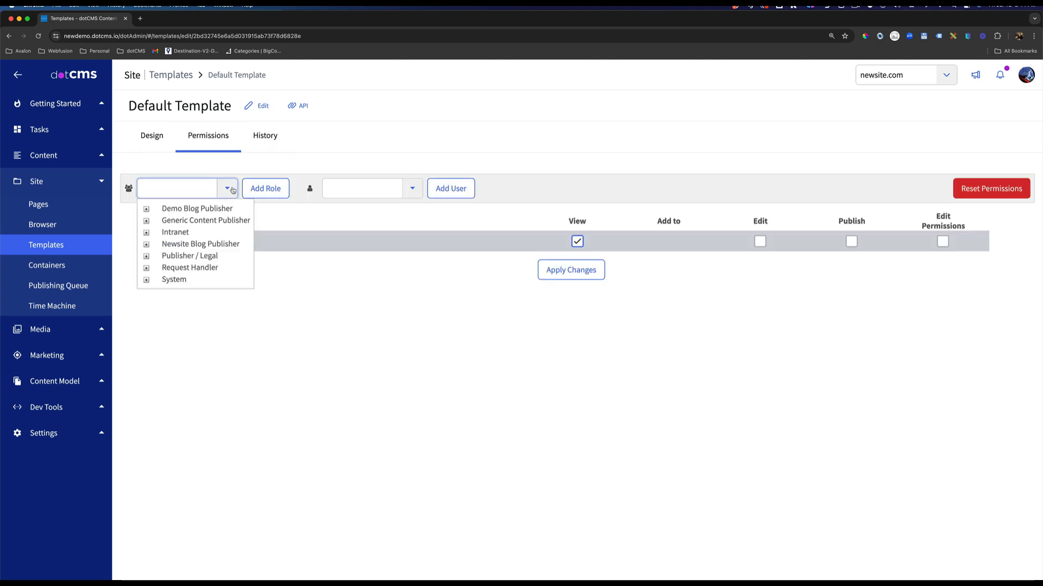
left_click(196, 244)
left_click(265, 190)
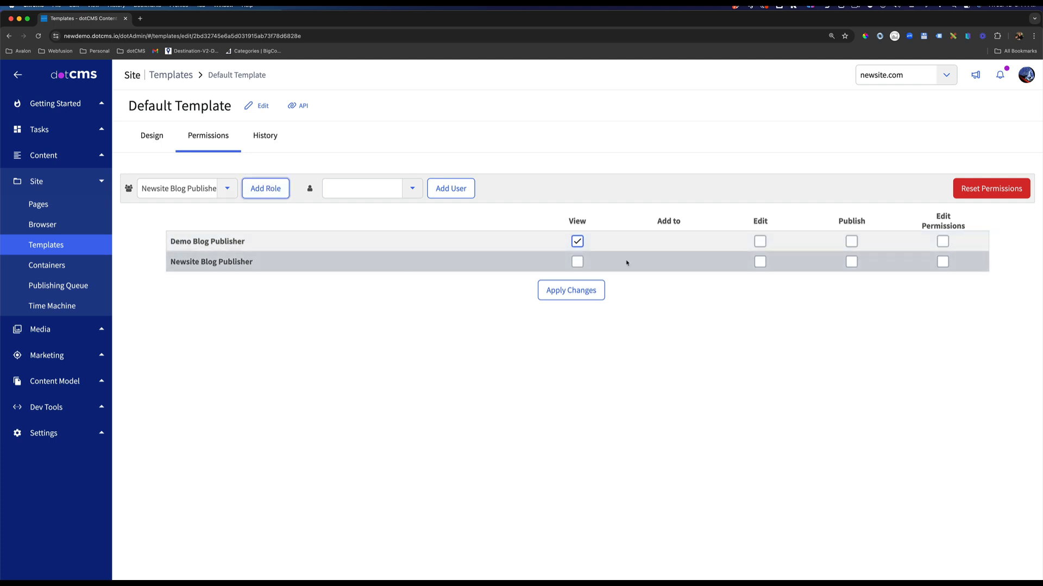
left_click(577, 262)
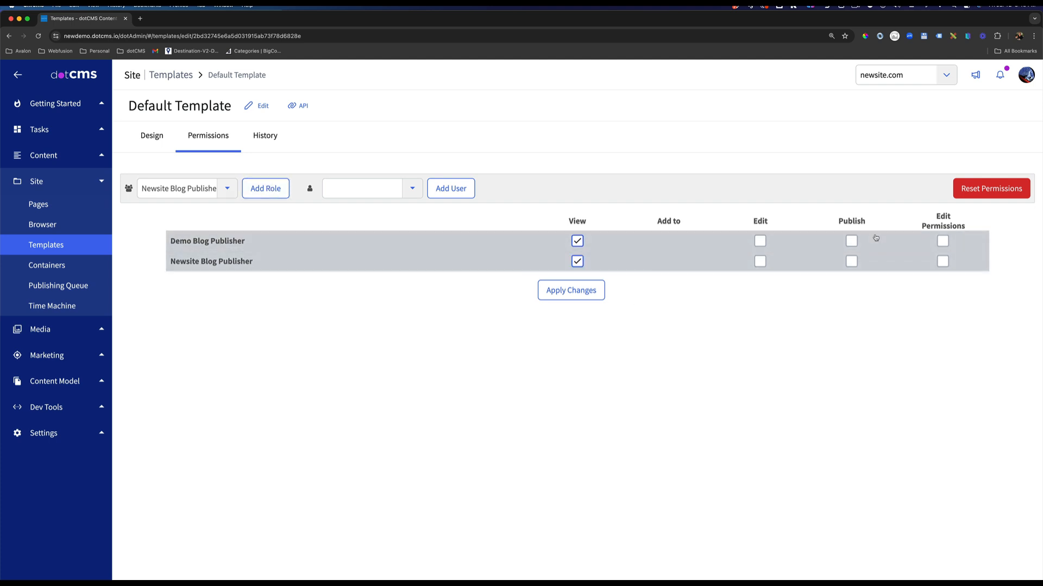
left_click(587, 296)
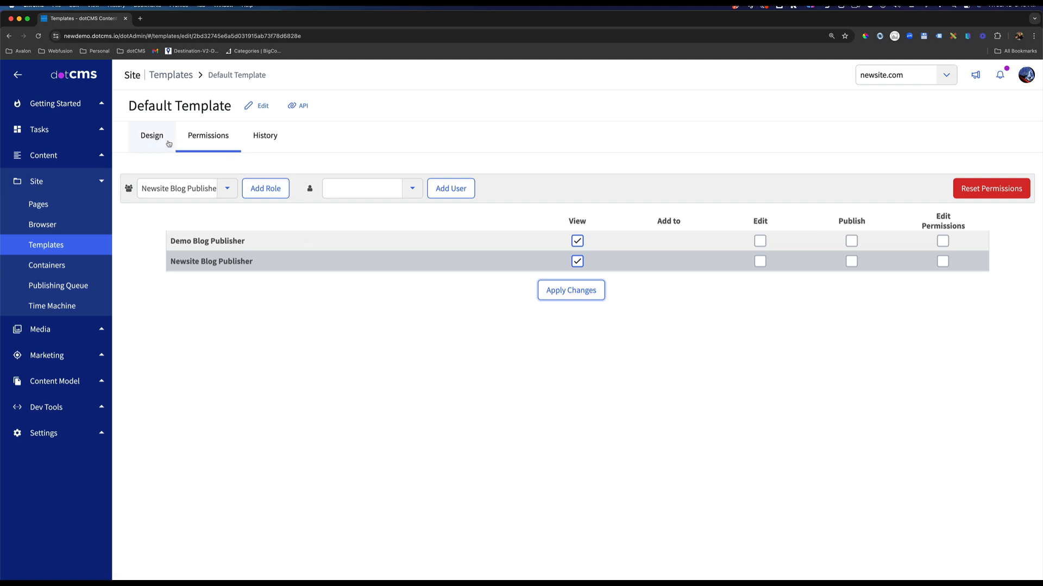
Examine the Default Template's container design, and the permissions and properties of the FAQ container.
left_click(148, 137)
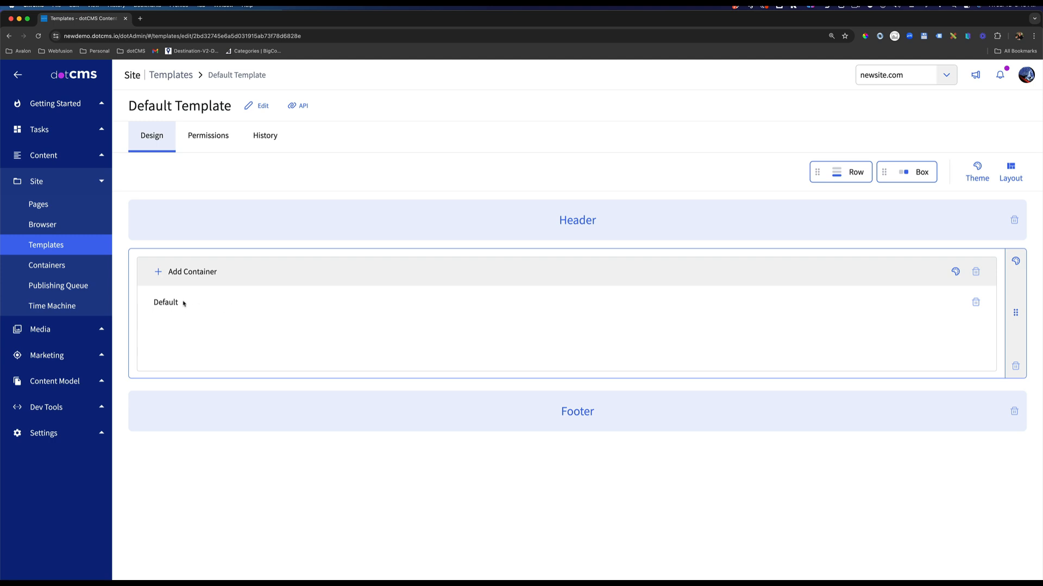
left_click_drag(183, 302, 149, 301)
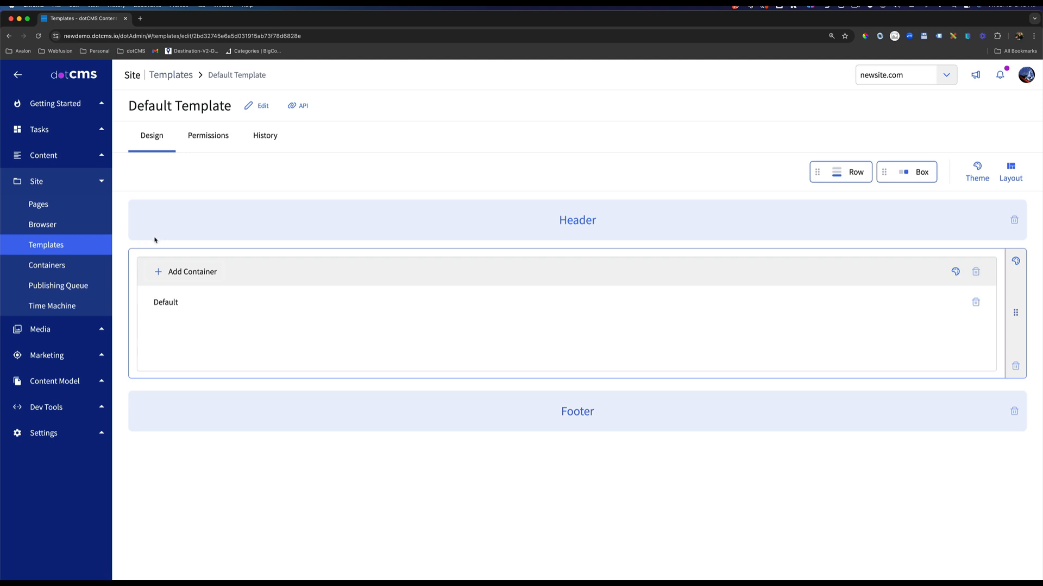
left_click(52, 265)
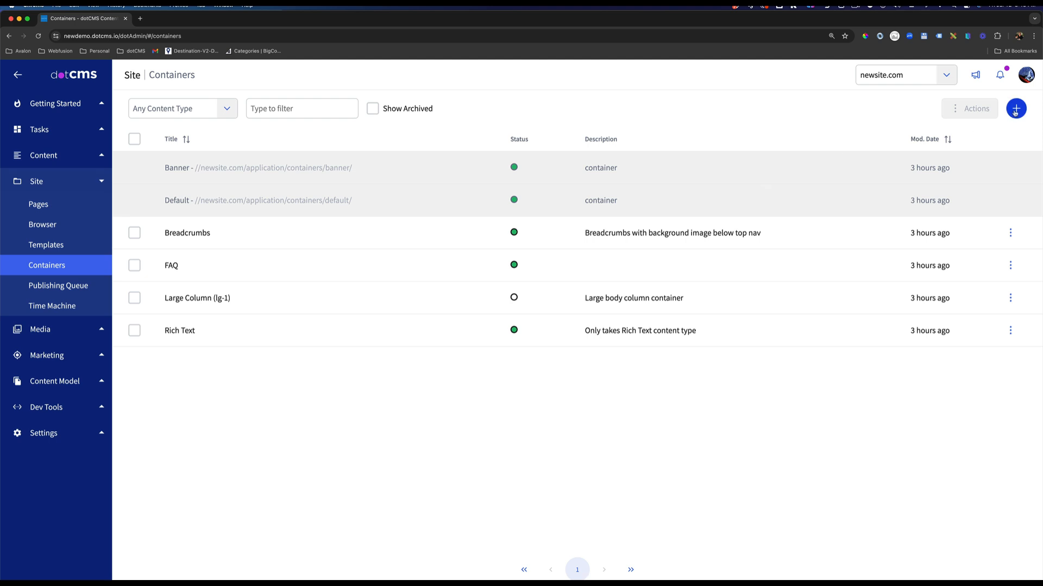
left_click(173, 265)
left_click(205, 106)
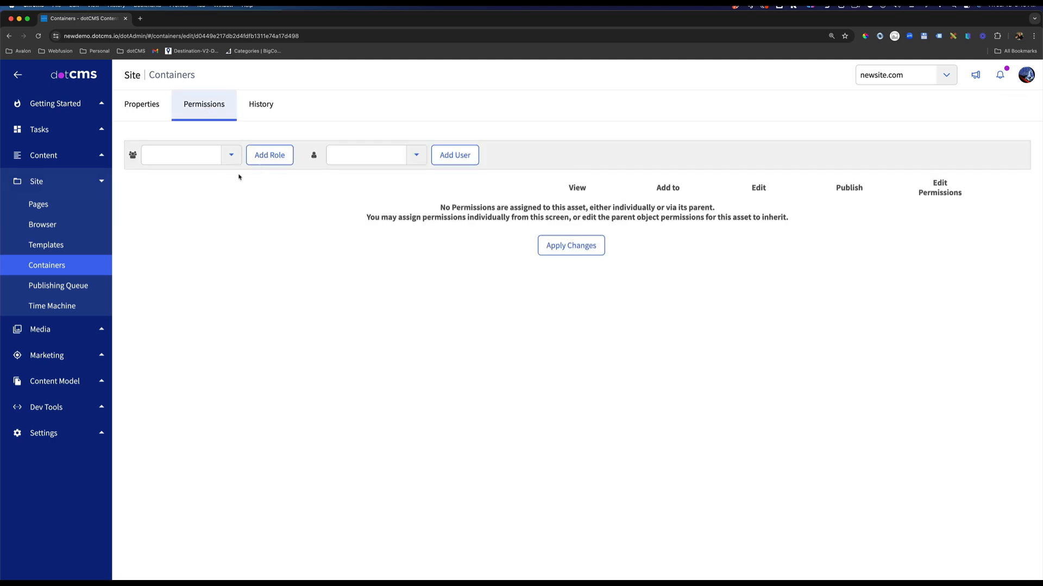
left_click(164, 116)
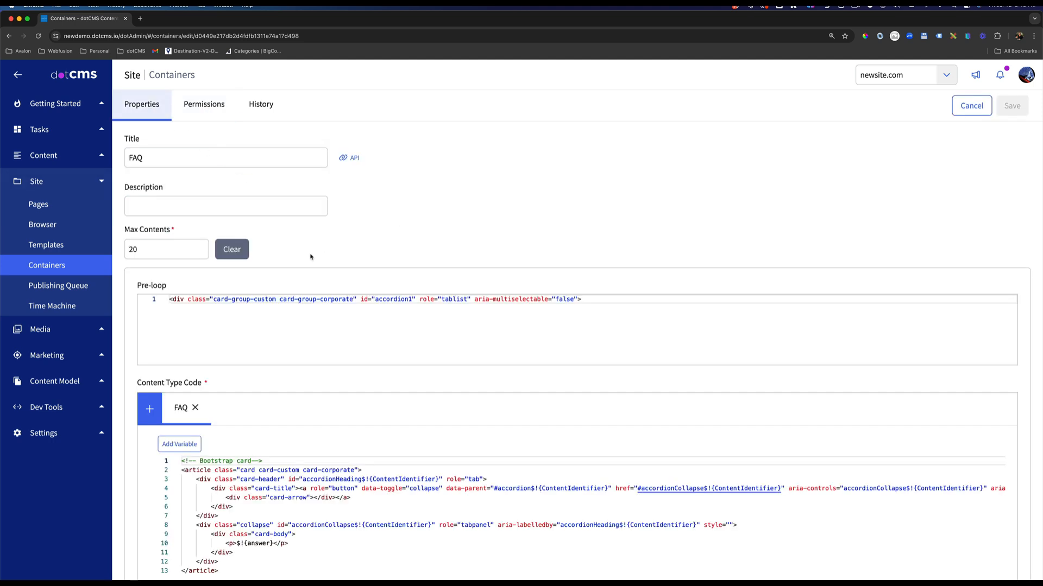
left_click(92, 259)
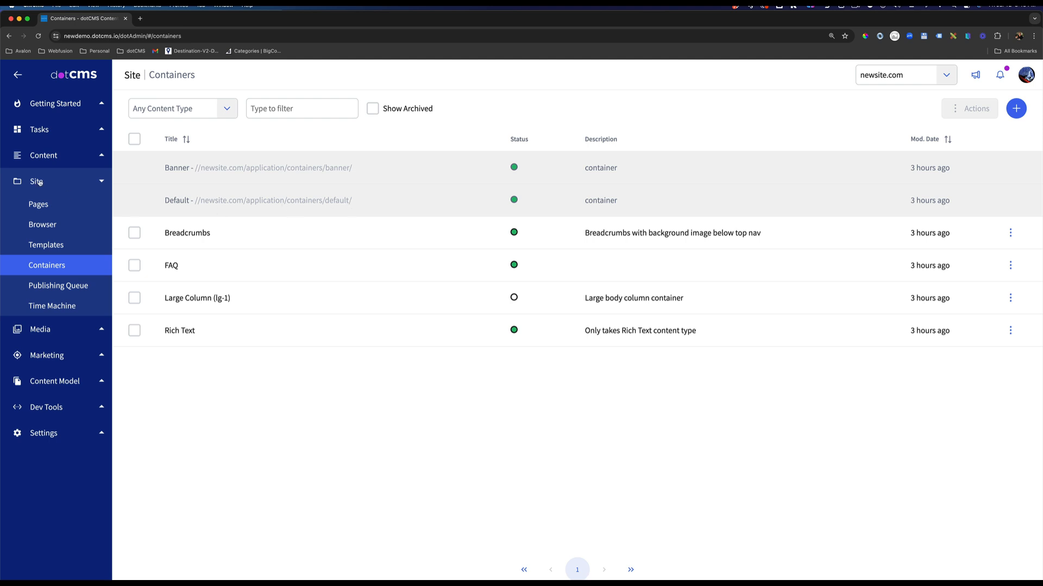
Browse newsite.com's application folder and examine the VTL files of its default container.
left_click(46, 225)
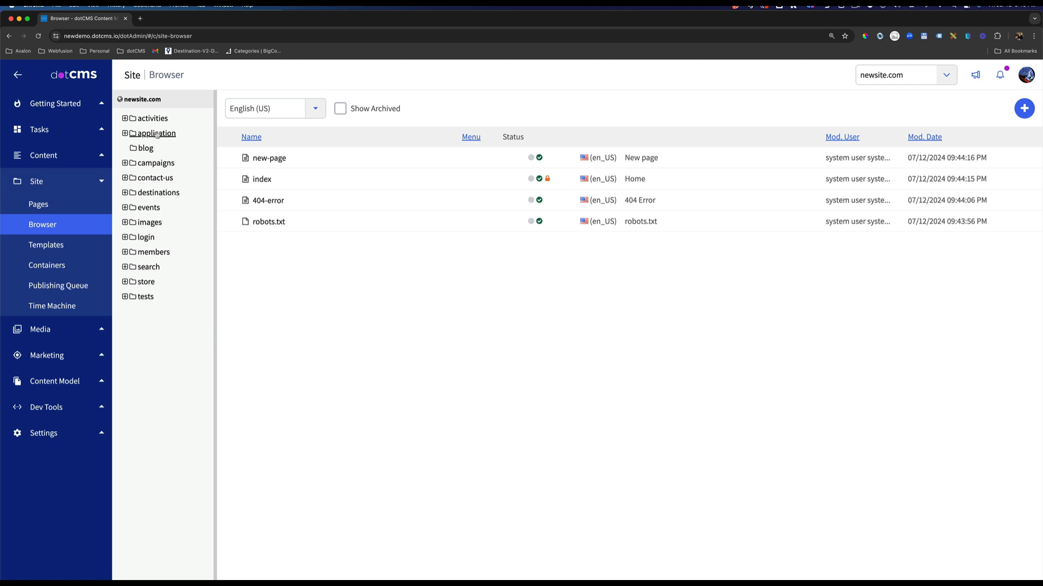
left_click(157, 134)
left_click(125, 133)
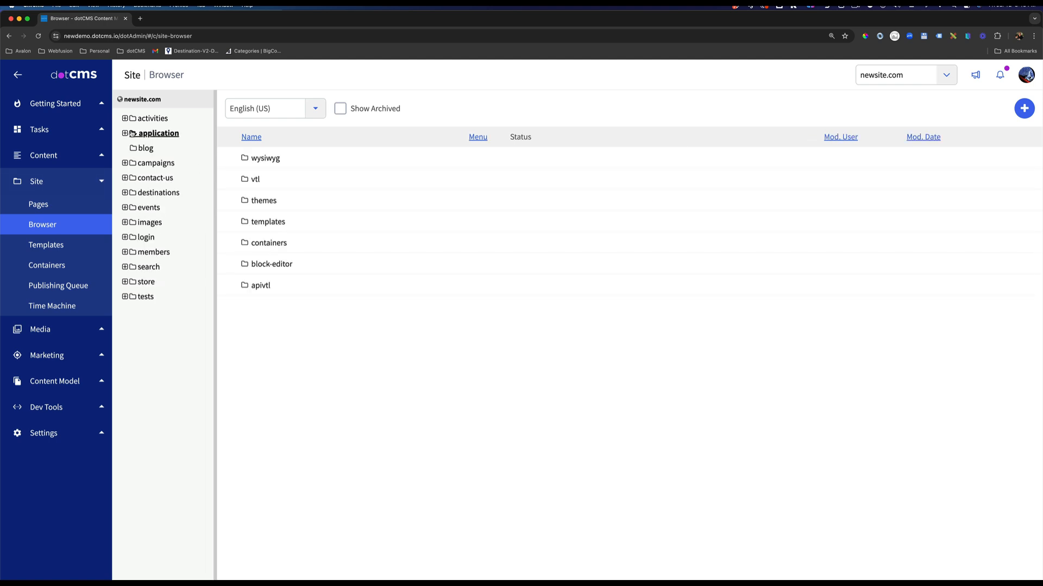
left_click(145, 135)
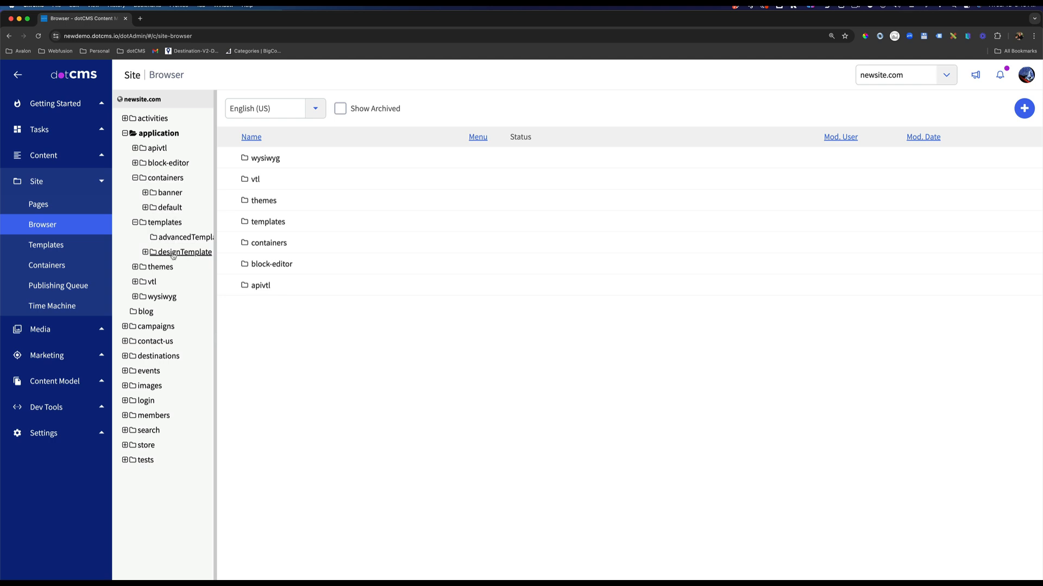
left_click(170, 208)
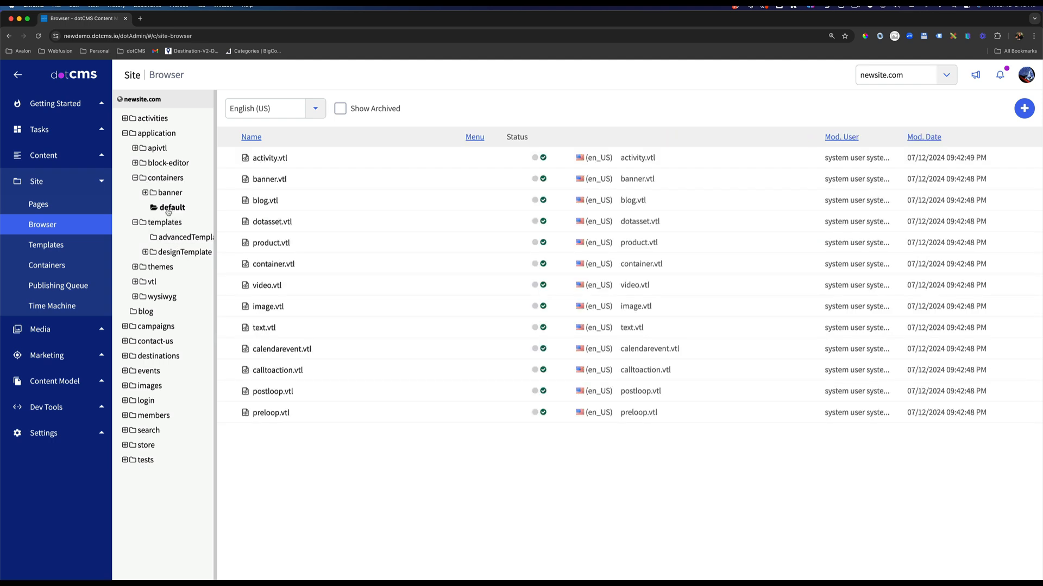
left_click(130, 134)
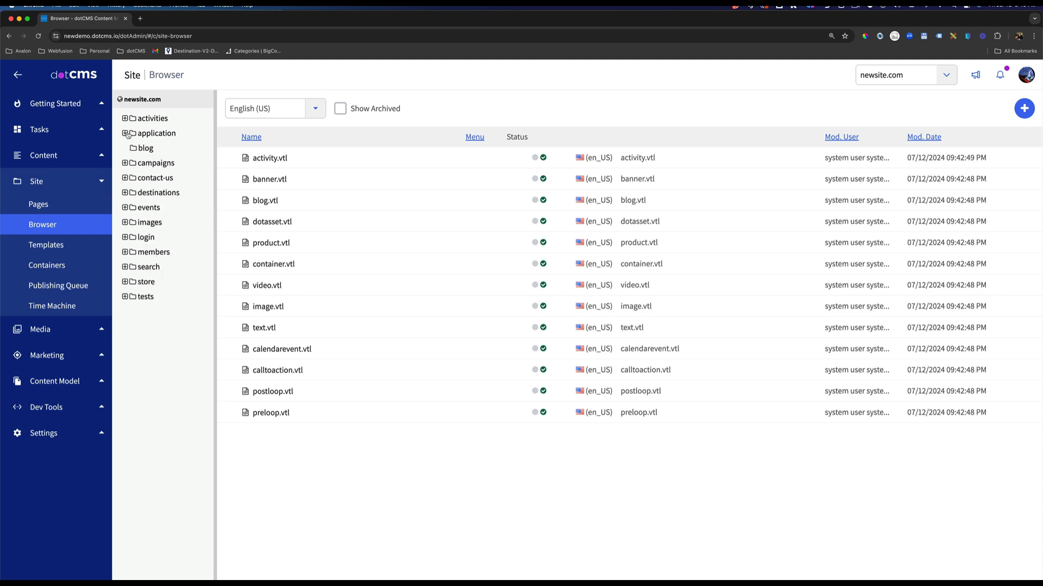
Permission the application folder individually, remove all of the editor user's View permissions on it and its children, and apply the changes.
left_click(149, 135)
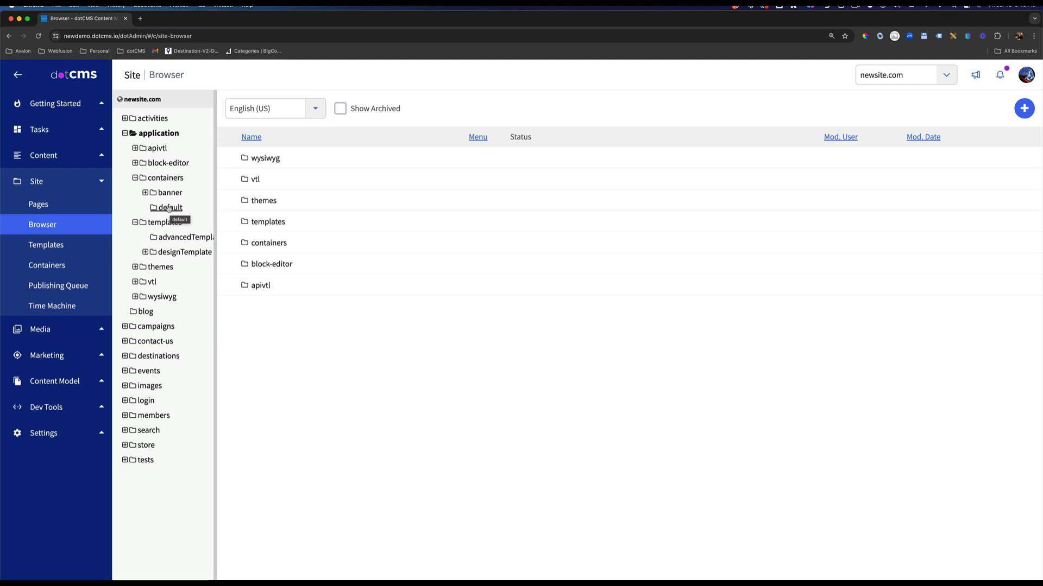
right_click(157, 135)
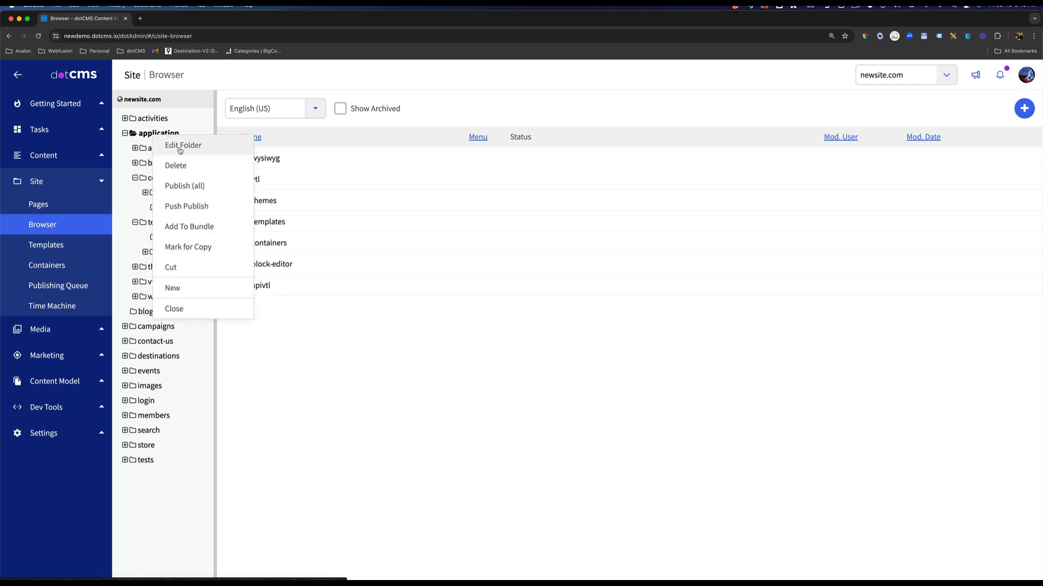
left_click(177, 147)
left_click(215, 105)
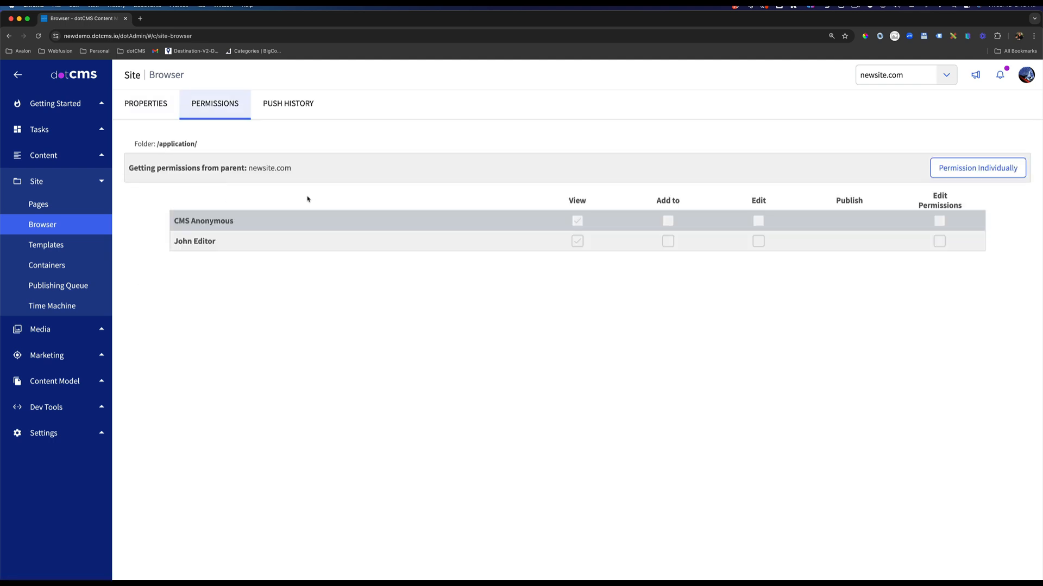
left_click(950, 175)
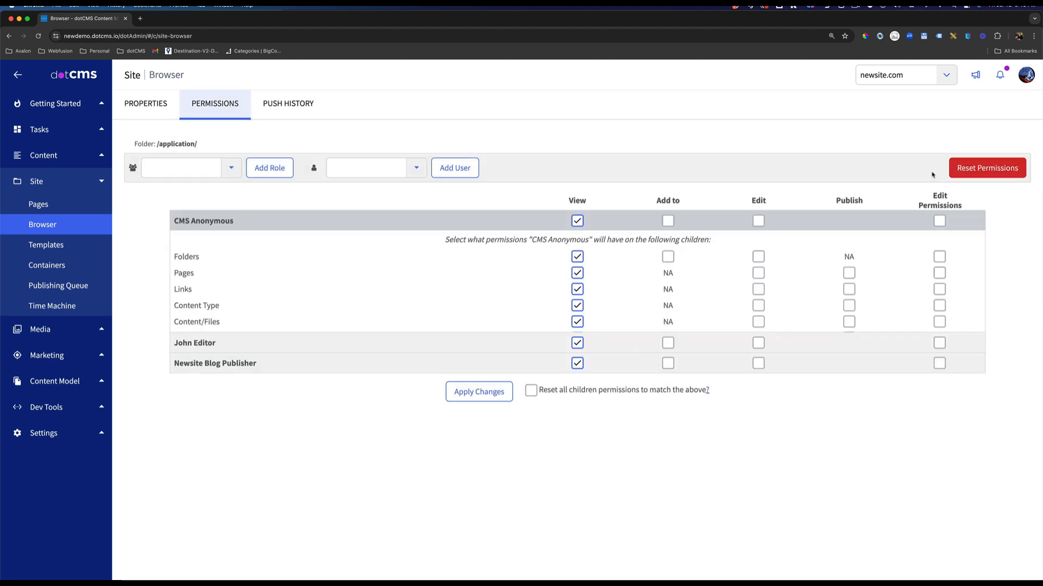
left_click(597, 342)
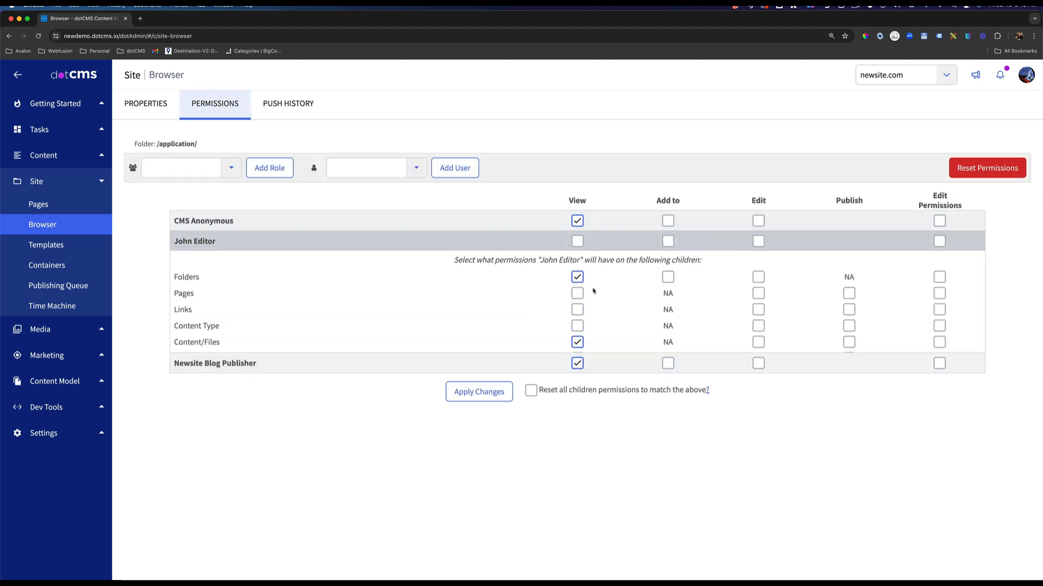
left_click(578, 342)
left_click(494, 393)
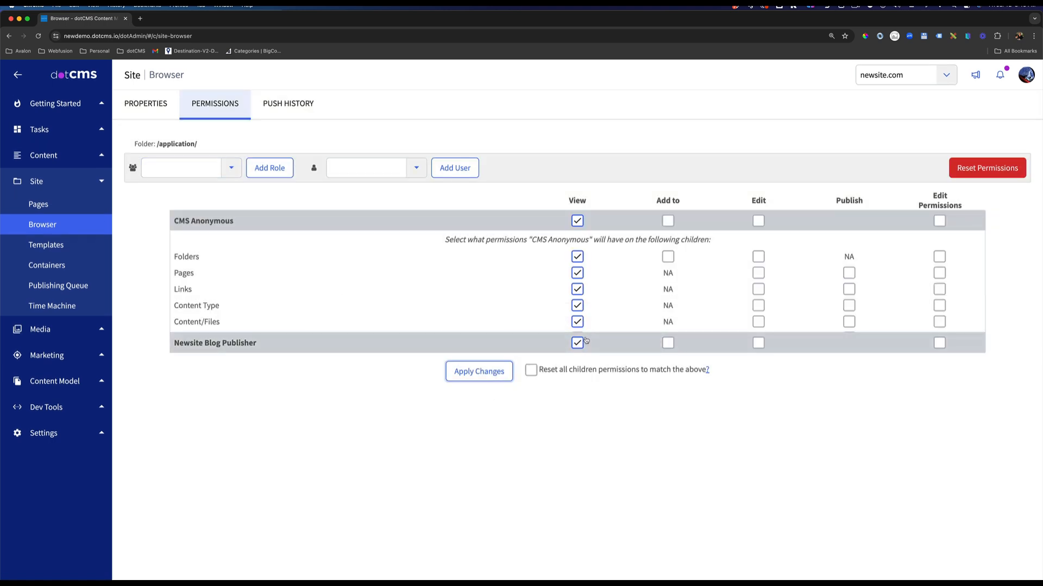
Grant the Newsite Blog Publisher role View on the application folder's Folders, Pages, Links, Content Type and Content/Files, and apply without resetting children permissions.
left_click(402, 348)
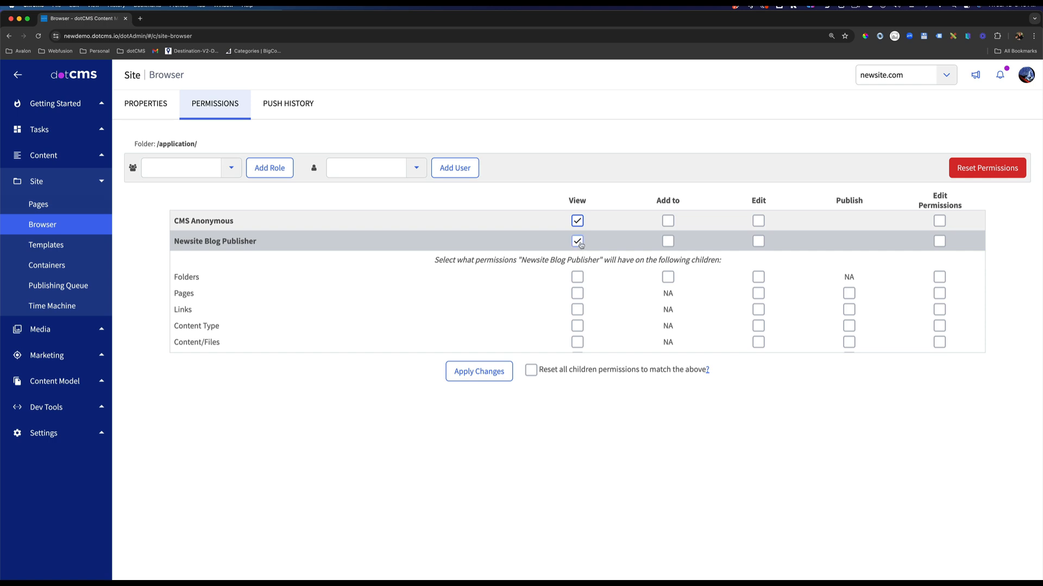
left_click(577, 277)
left_click(578, 295)
left_click(578, 310)
left_click(578, 327)
left_click(578, 343)
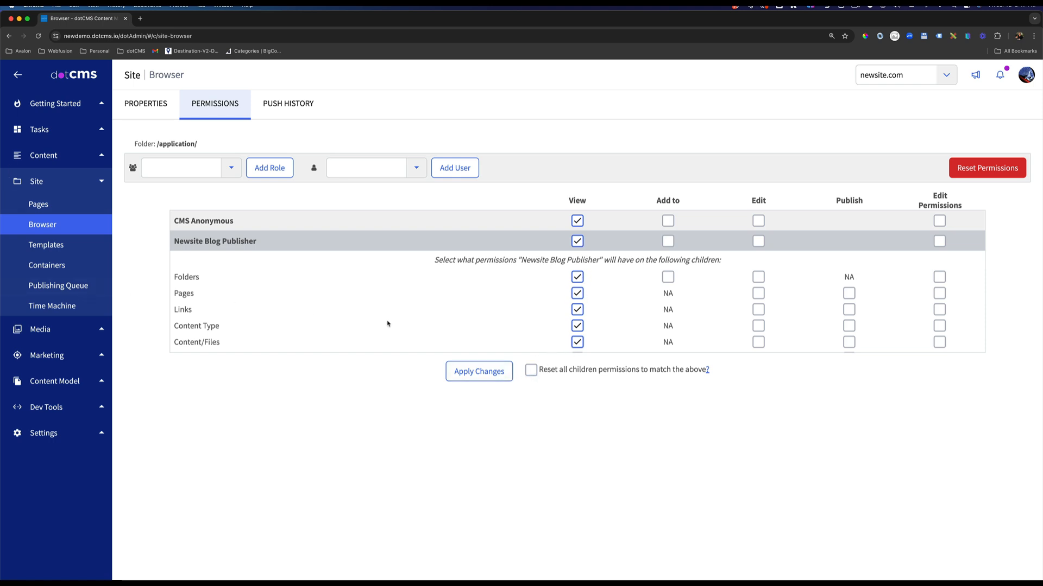
left_click(490, 375)
left_click_drag(194, 276, 182, 294)
left_click_drag(188, 342, 359, 346)
left_click(481, 373)
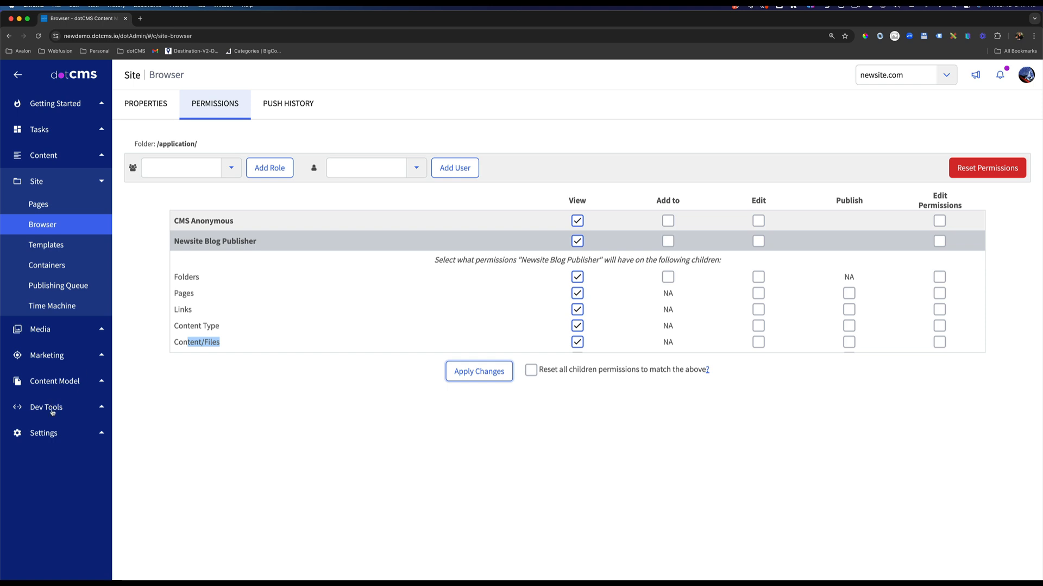
Review the Newsite Blog Publisher role's site and folder permissions in Roles & Tools, and open its list of tool groups.
left_click(53, 435)
left_click(67, 374)
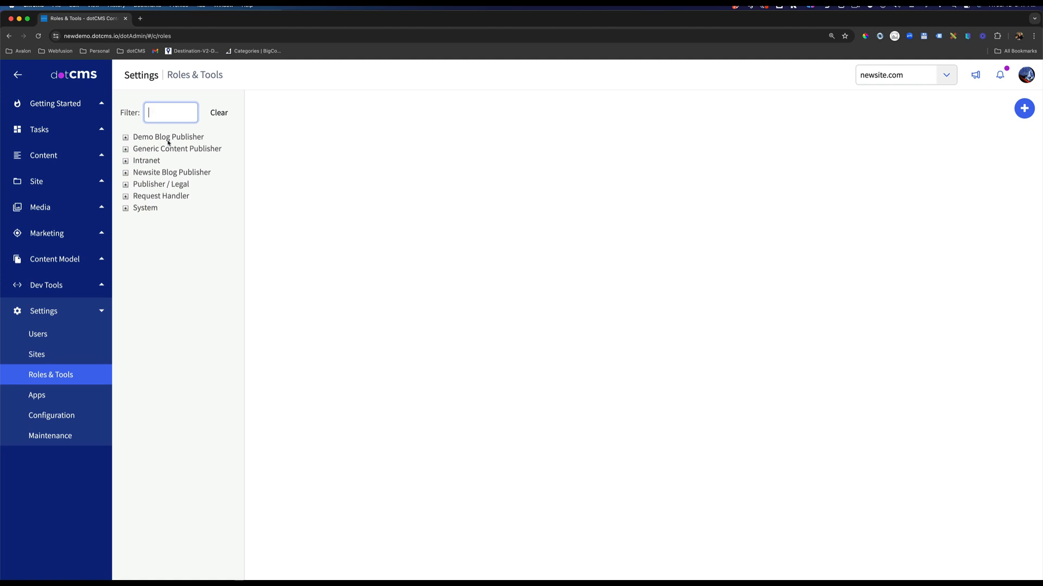
left_click(166, 175)
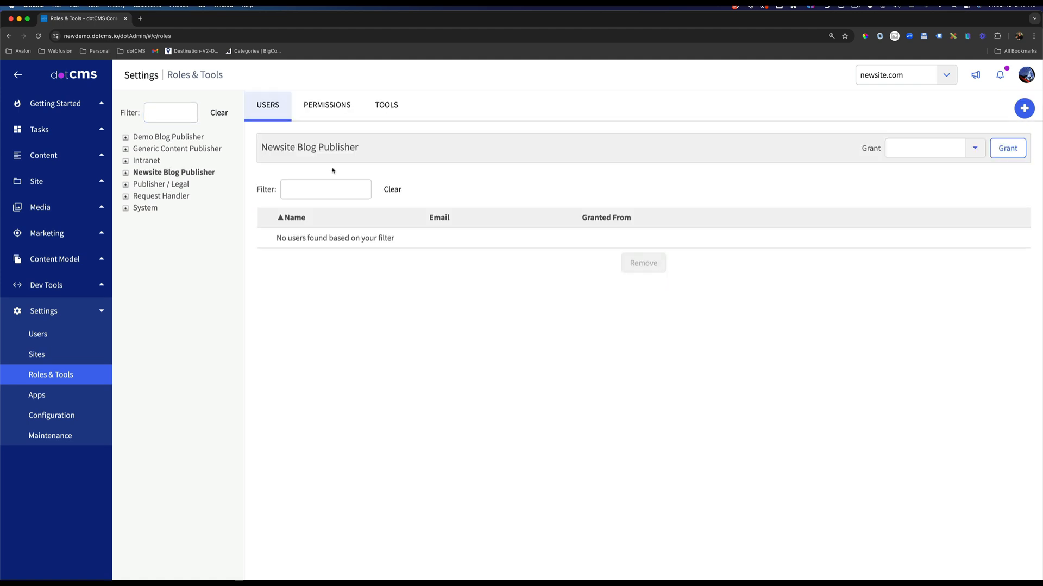
left_click(327, 115)
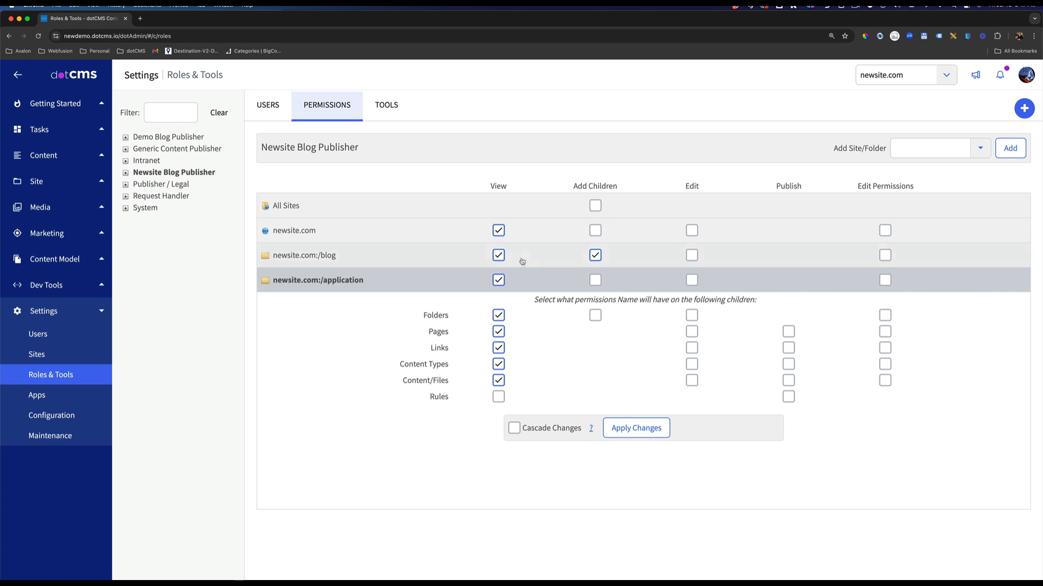
left_click(387, 107)
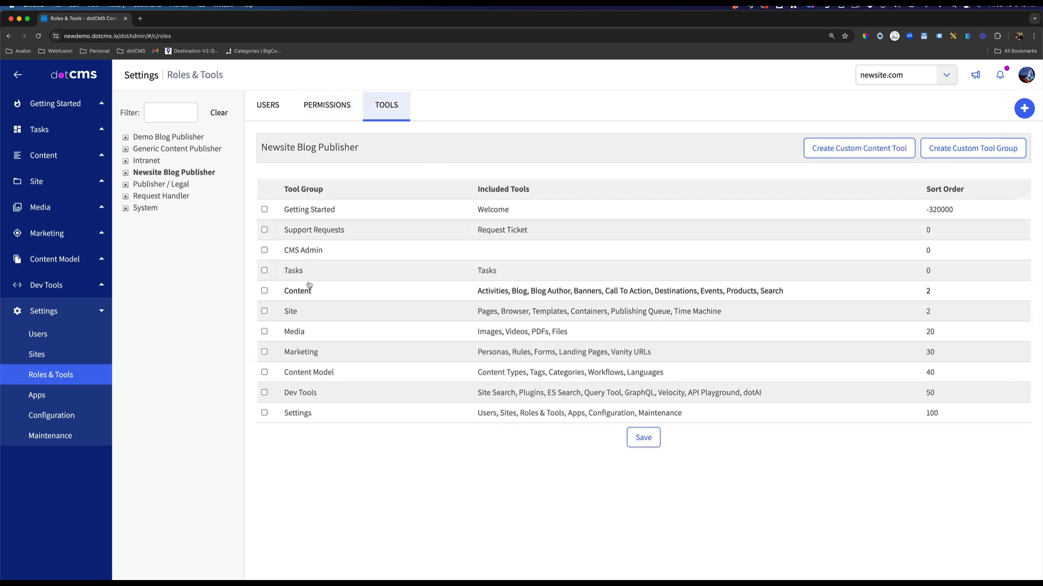
left_click(265, 271)
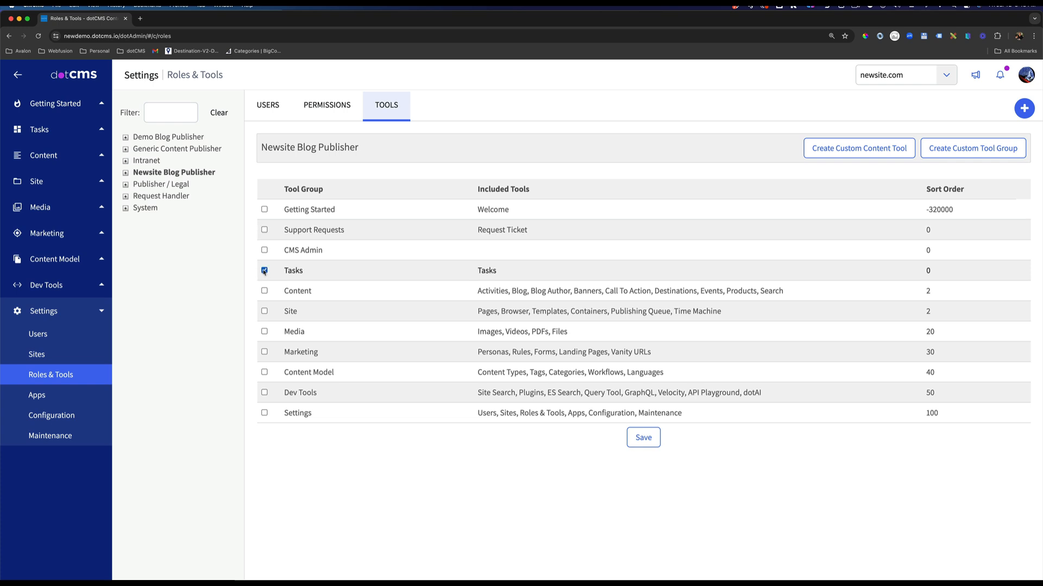
left_click(265, 291)
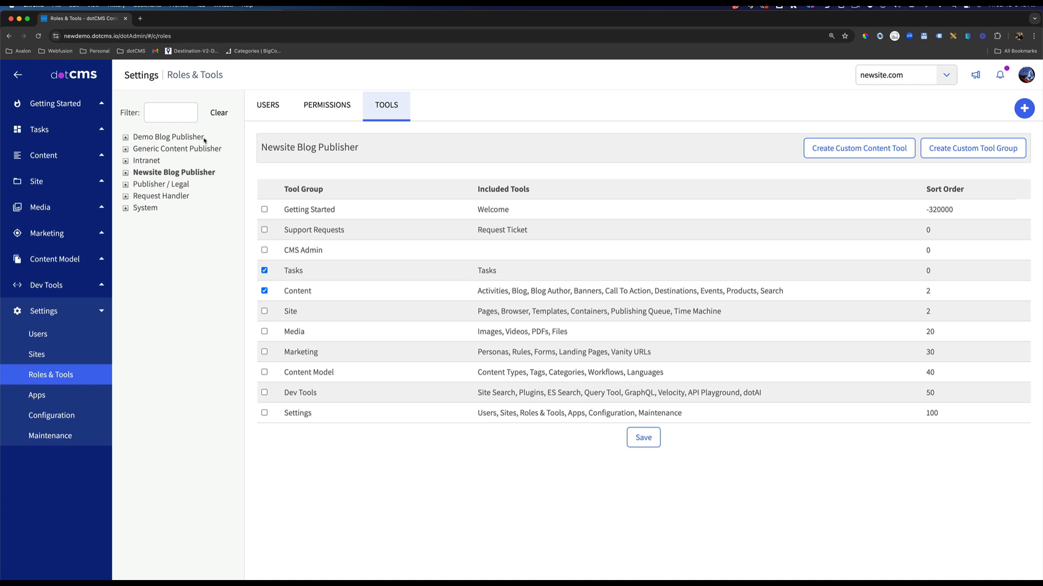
left_click(265, 270)
left_click(264, 291)
Check which tool groups the Generic Content Publisher role has and which tools the Content group contains.
left_click(179, 150)
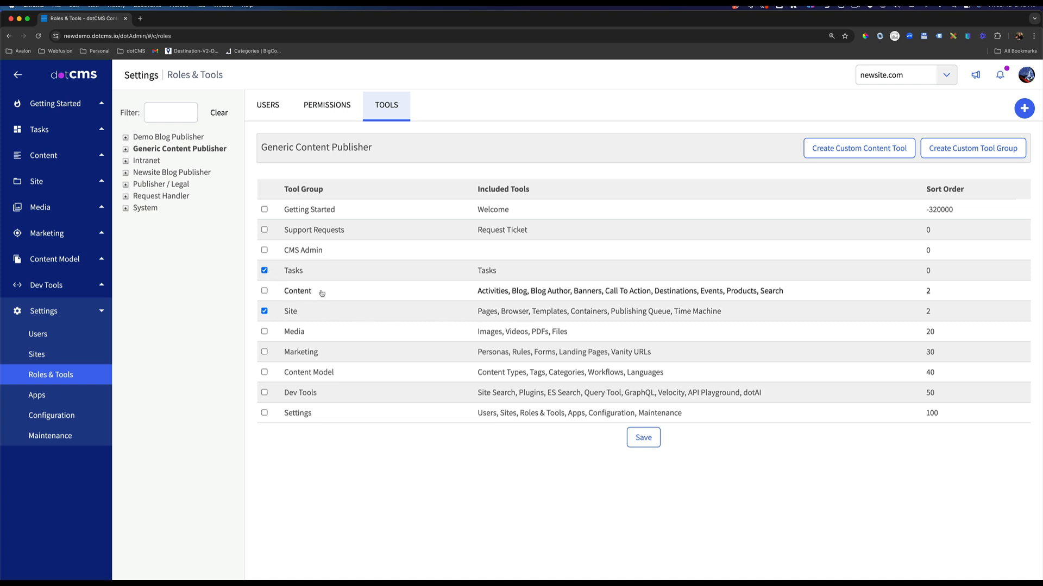
left_click(40, 156)
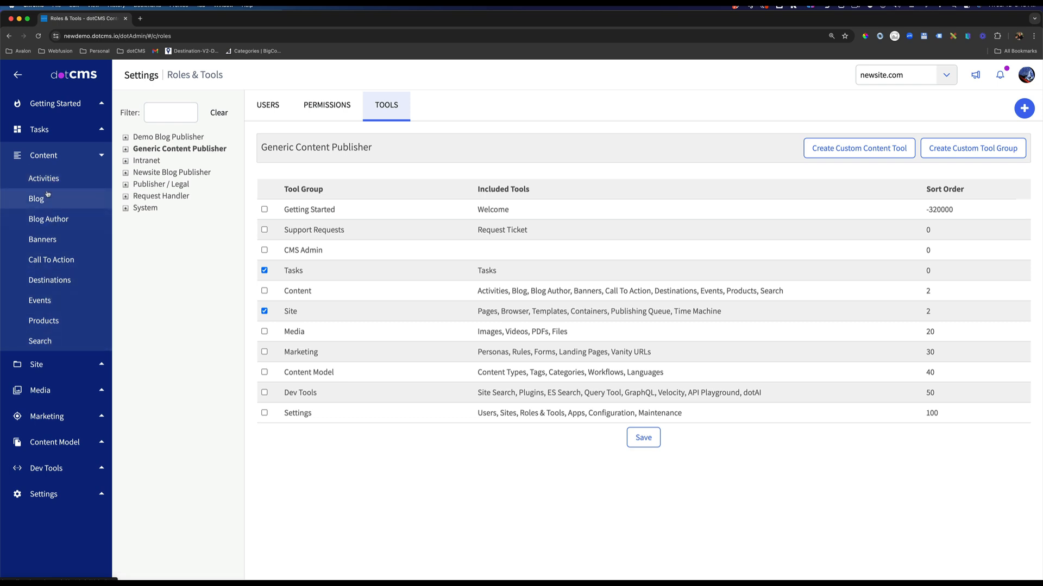
Sort the role's tool groups by name and start a custom tool group named Blog Content.
left_click(44, 158)
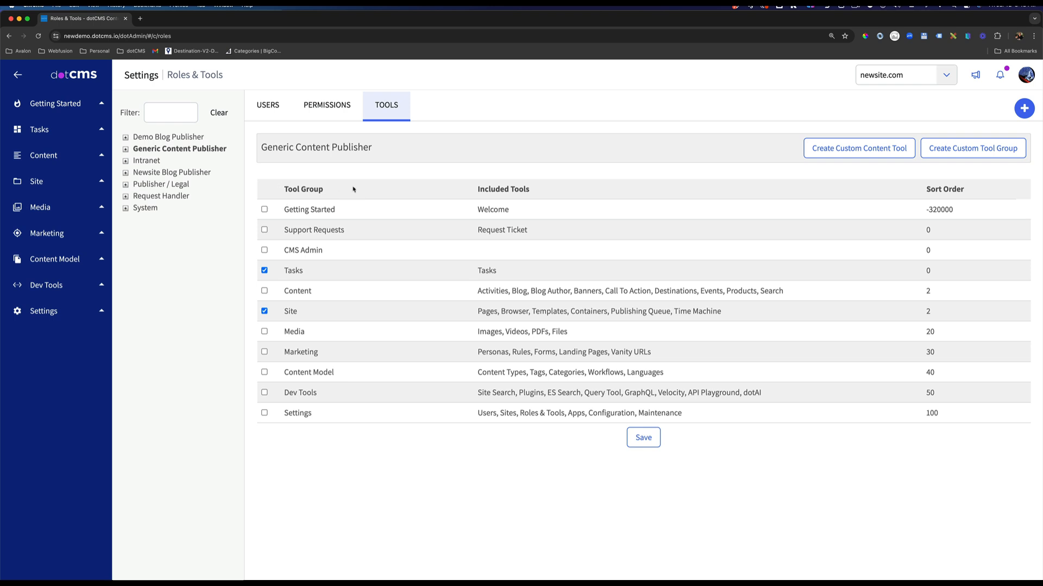
left_click(294, 189)
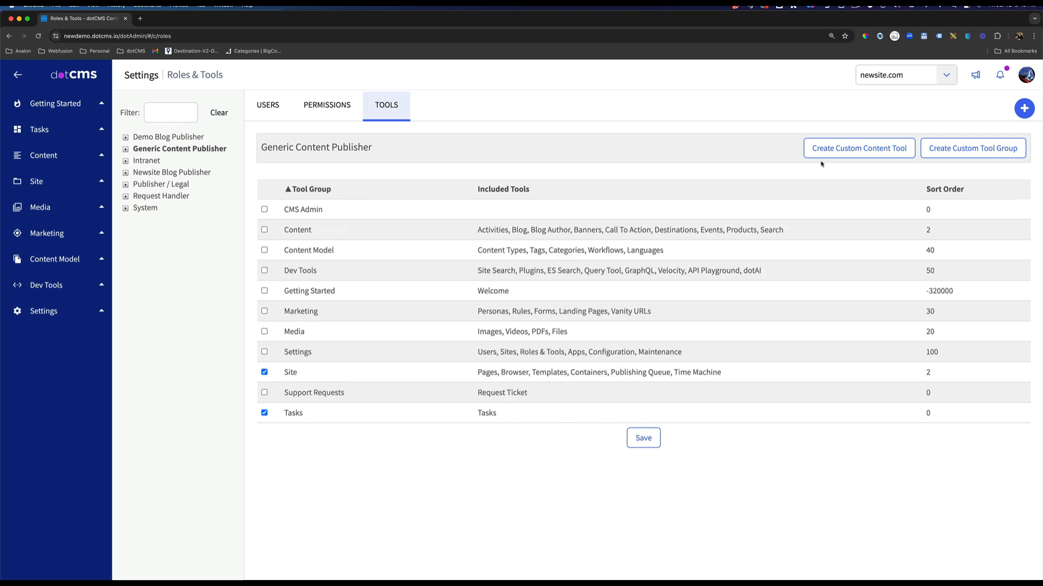
left_click(992, 147)
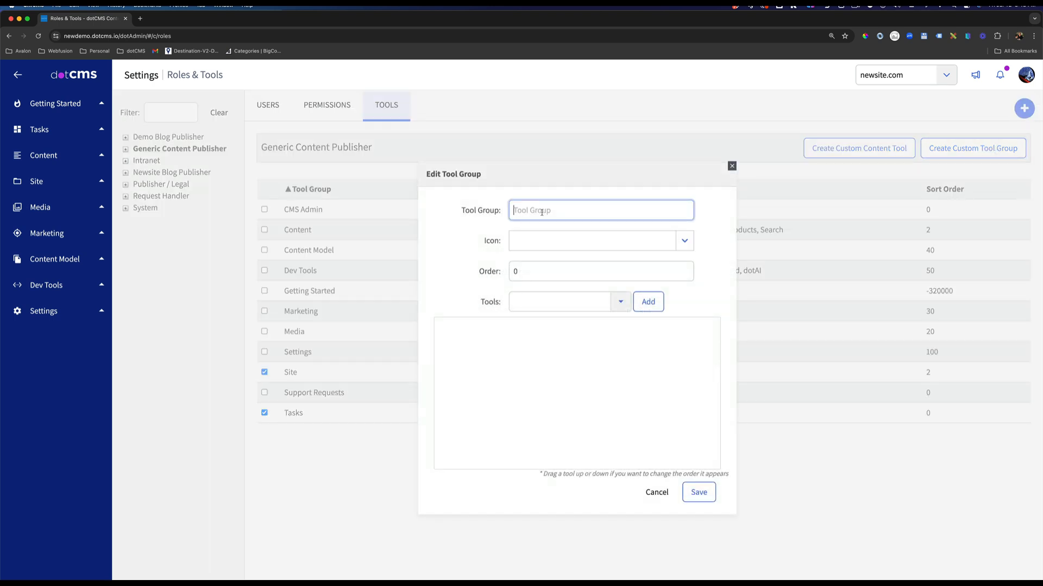
type("Blog Content")
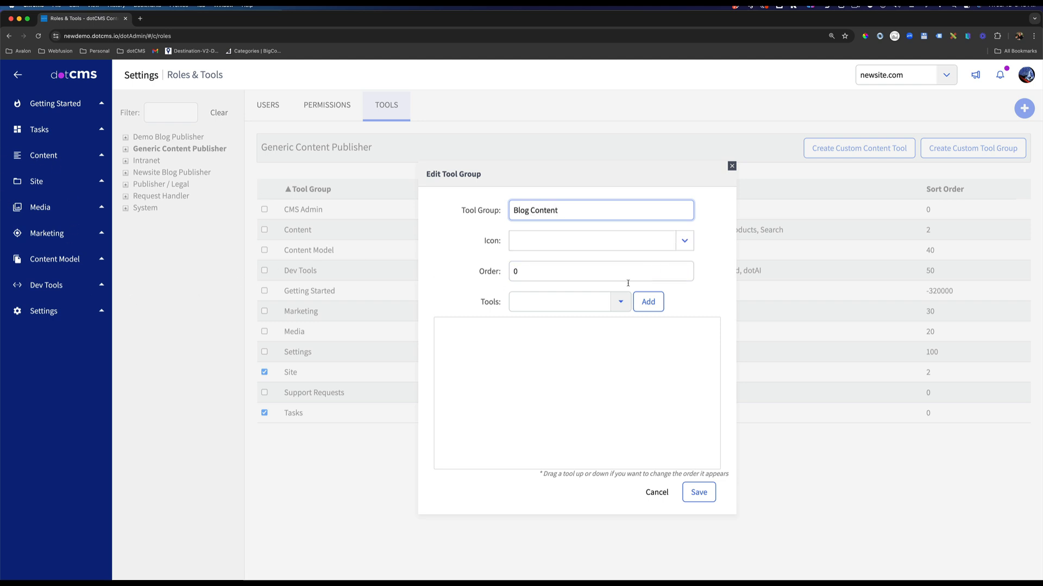
Add the Blog and Blog Author tools to the Blog Content tool group and save it.
left_click(618, 308)
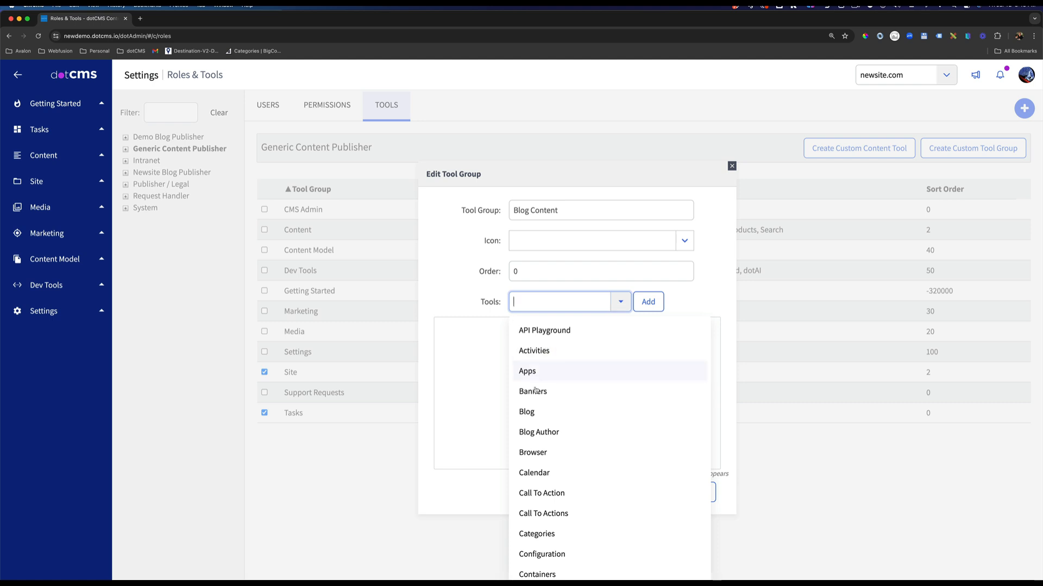
left_click(532, 413)
left_click(647, 302)
left_click(620, 302)
left_click(549, 432)
left_click(647, 302)
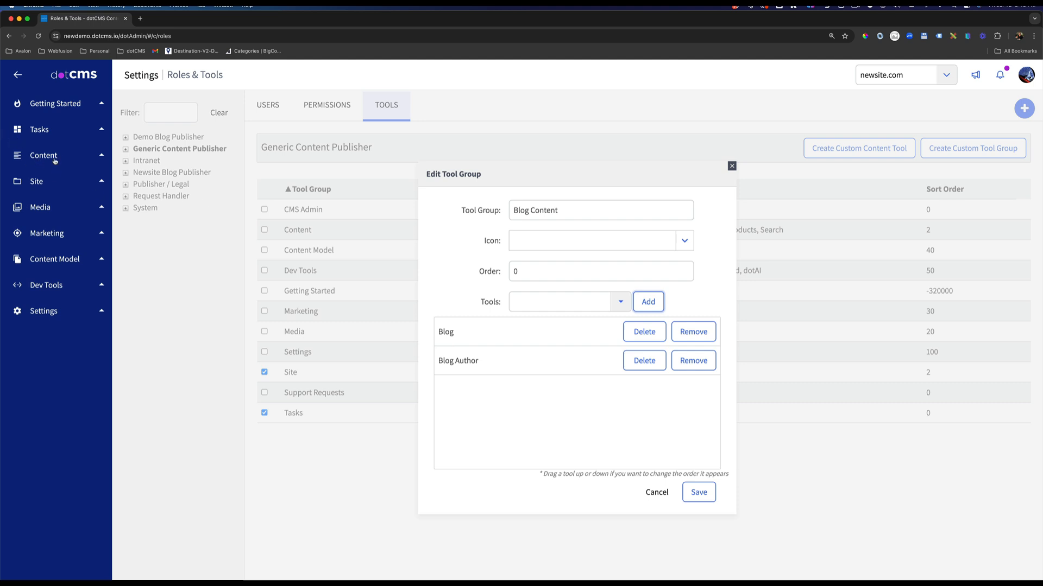
left_click(698, 495)
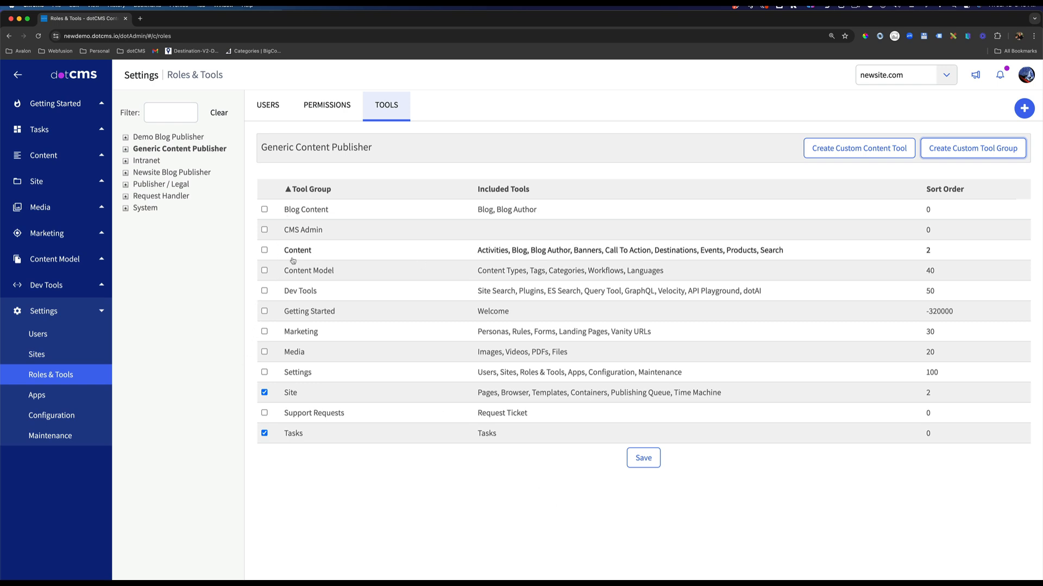
Assign the Blog Content tool group to the Generic Content Publisher role and set the group's order to 3.
left_click(266, 209)
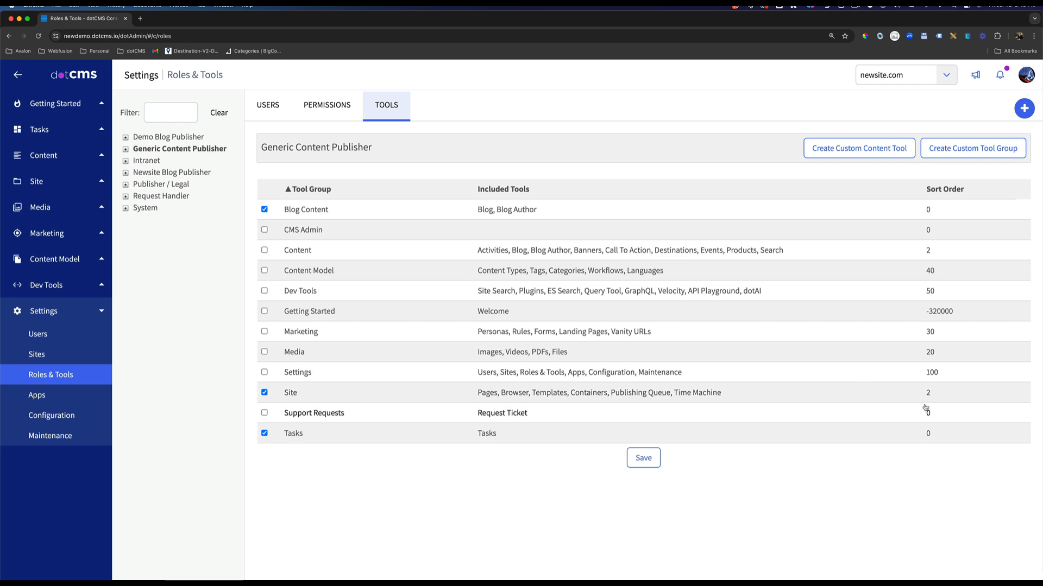
left_click(344, 213)
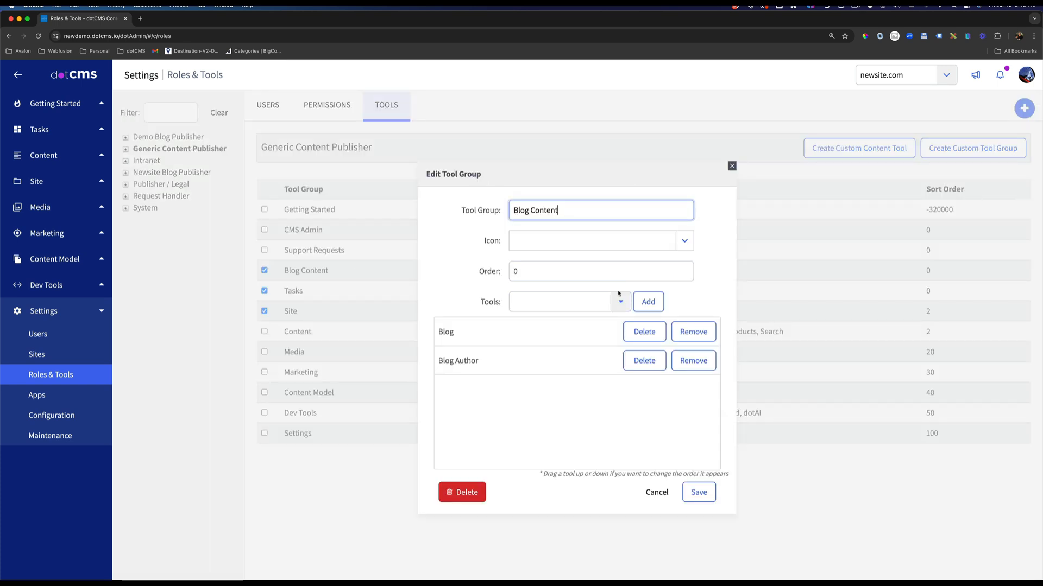
left_click(534, 276)
double_click(533, 271)
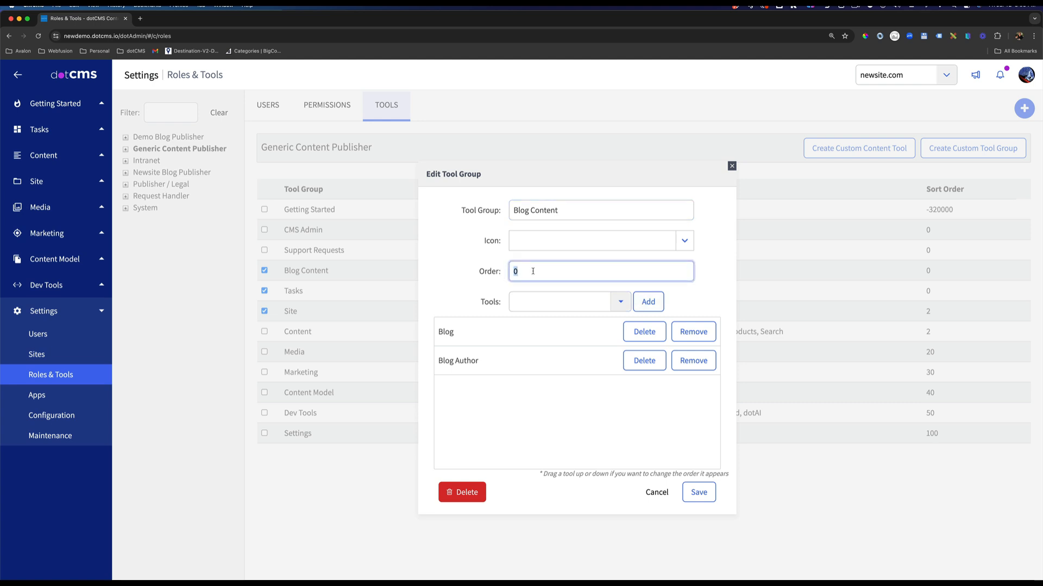
left_click(698, 493)
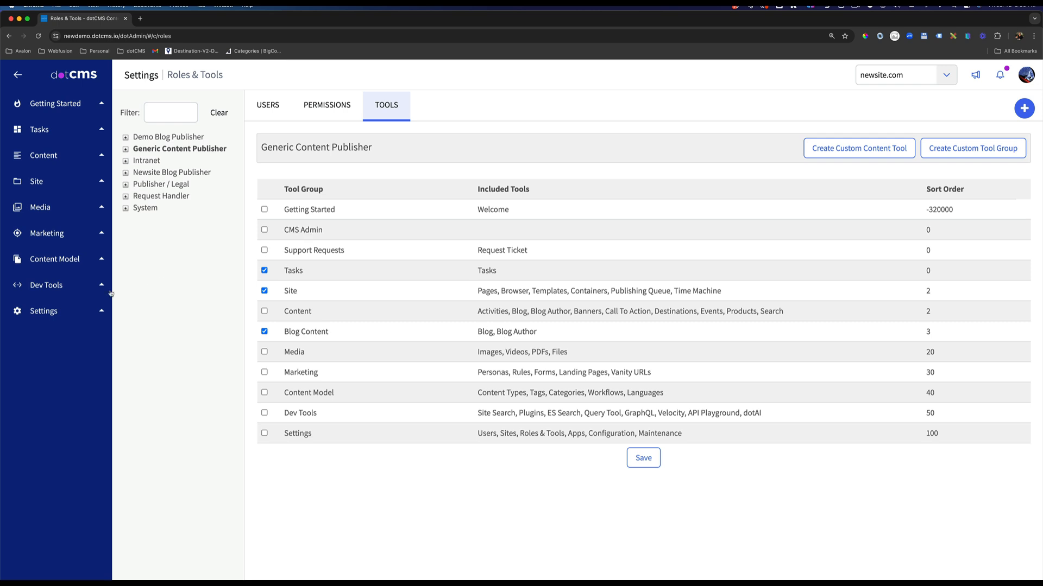
Open the new user's account, check its Back-end User access and open its role assignments.
left_click(54, 308)
left_click(55, 341)
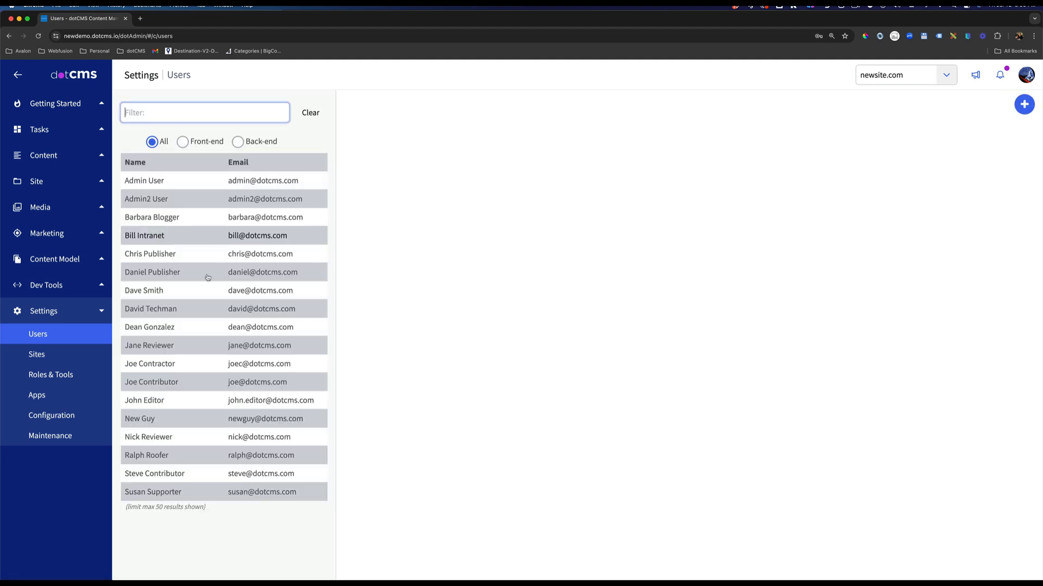
left_click(159, 420)
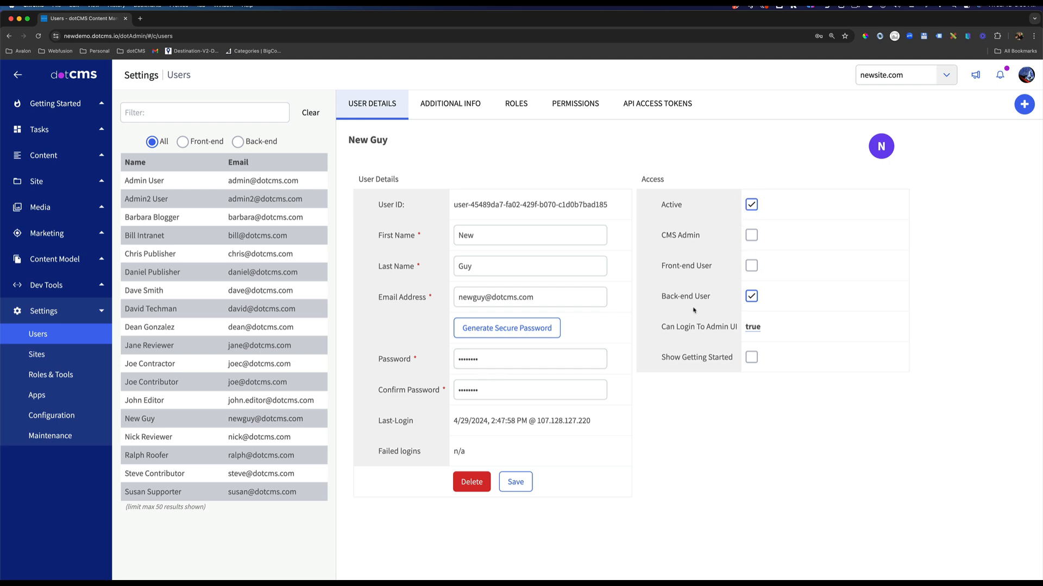
left_click_drag(717, 298, 671, 295)
left_click(513, 104)
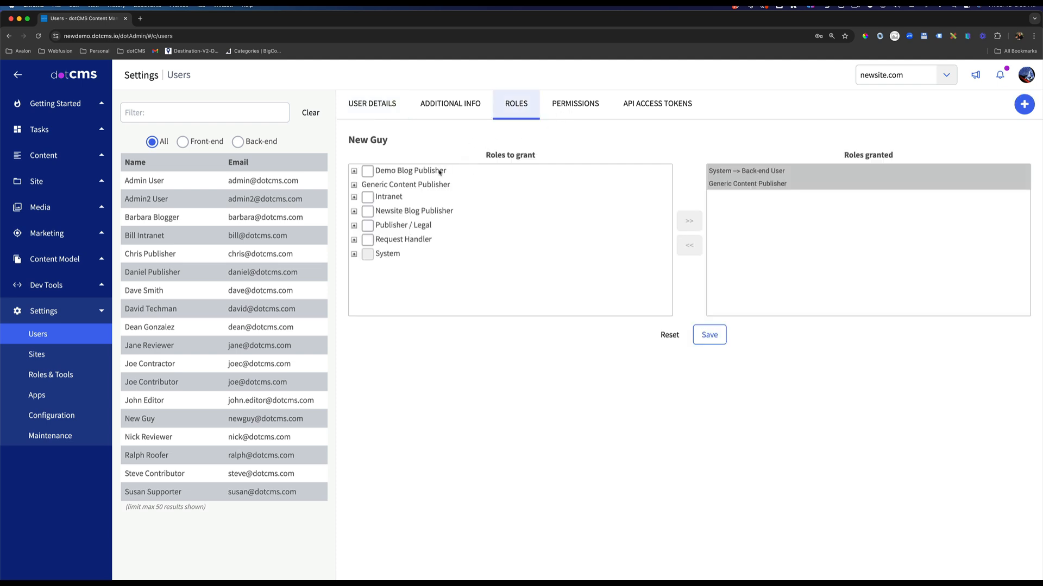
Grant the new user the Newsite Blog Publisher role in addition to Generic Content Publisher, and save the roles.
left_click(367, 212)
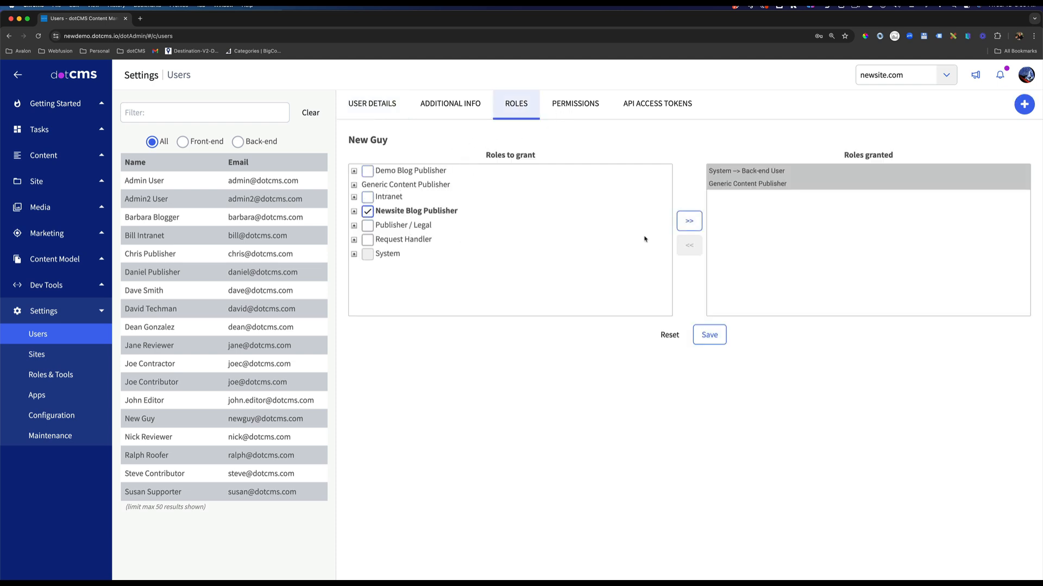
left_click(689, 222)
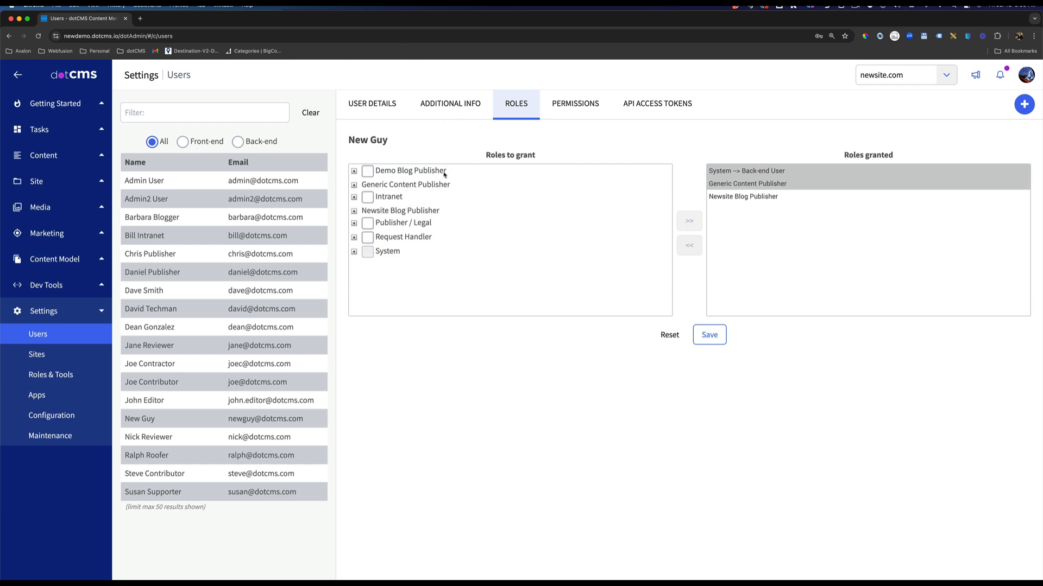
left_click(950, 79)
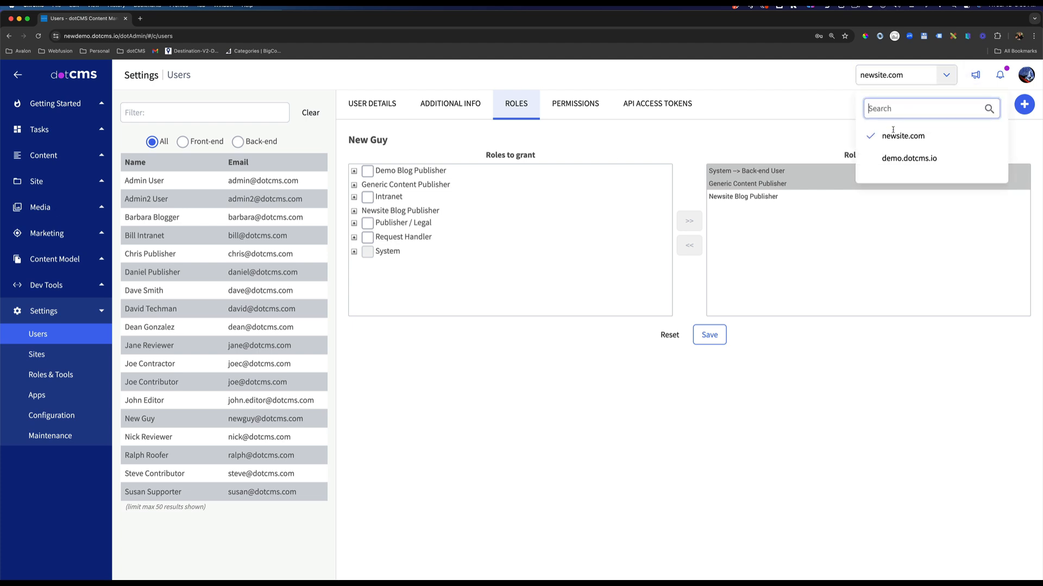
left_click(760, 109)
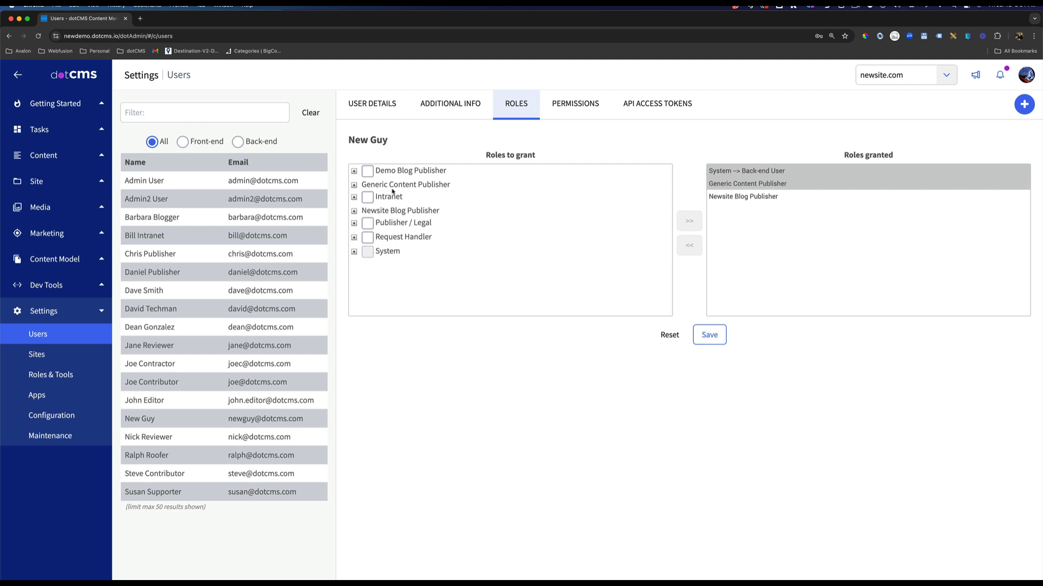
left_click(372, 185)
left_click(710, 336)
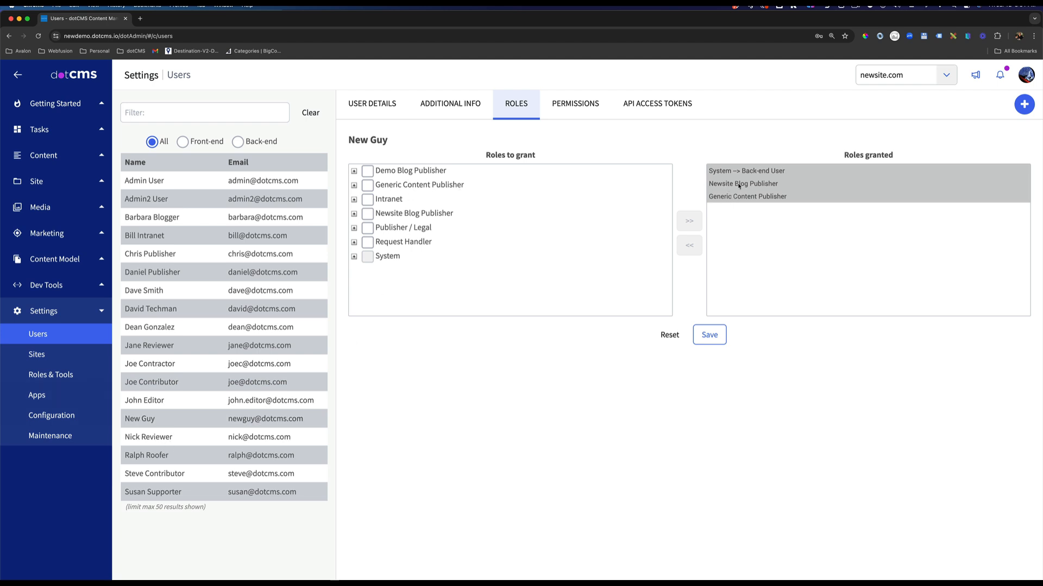
left_click(712, 332)
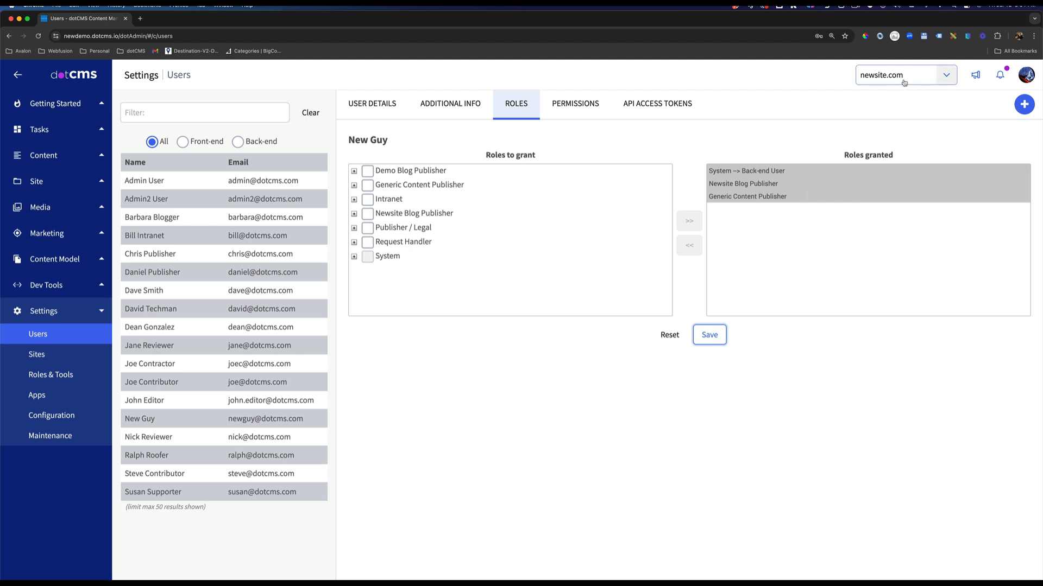
Sign in as the new user from the administrator account to test the granted roles.
left_click(1025, 76)
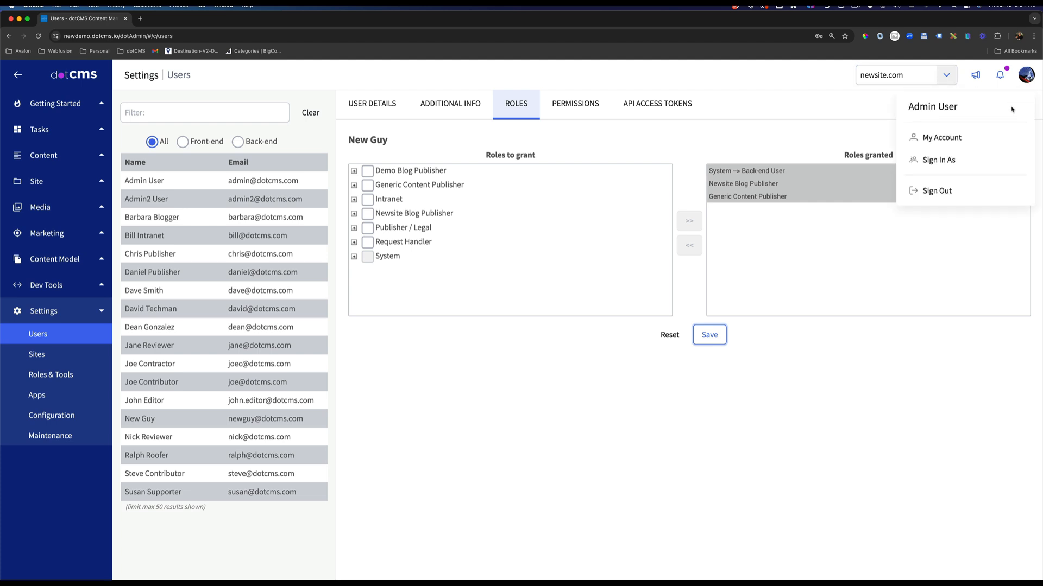
left_click(945, 159)
left_click(586, 143)
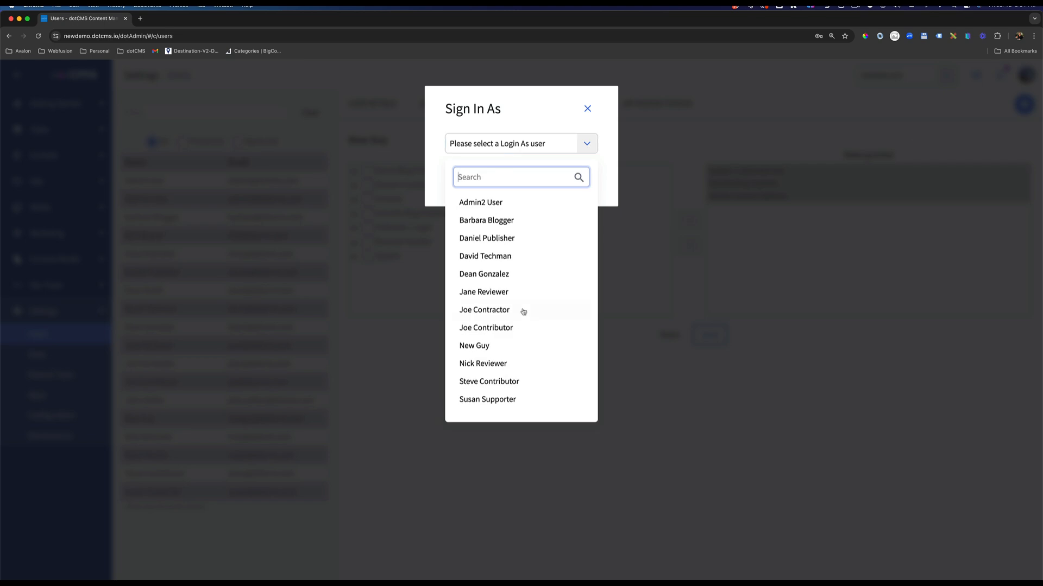
left_click(483, 346)
left_click(575, 184)
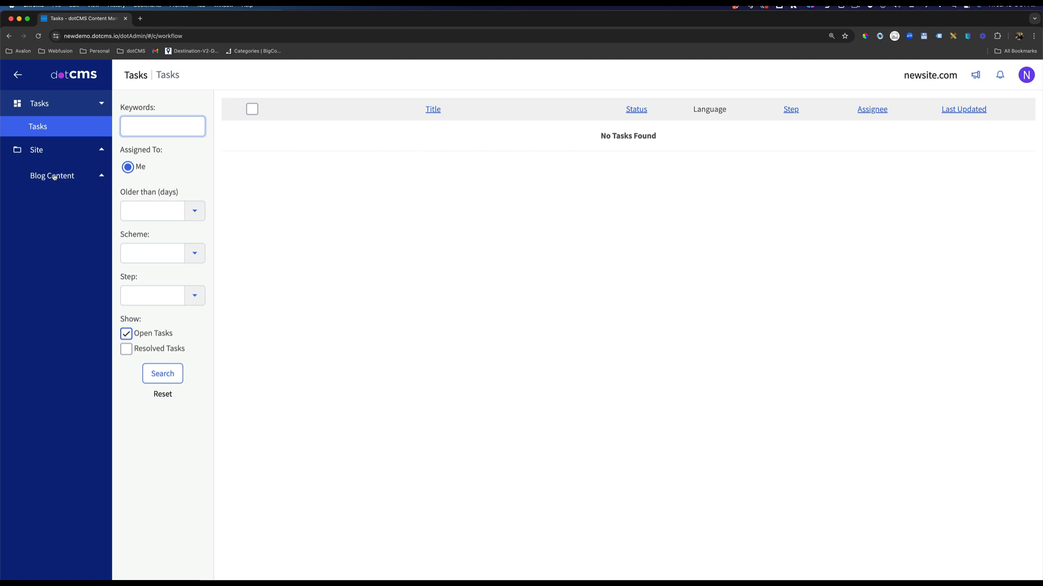
Check which actions the new user has on newsite.com's application folder in the site Browser.
left_click(46, 151)
left_click(81, 172)
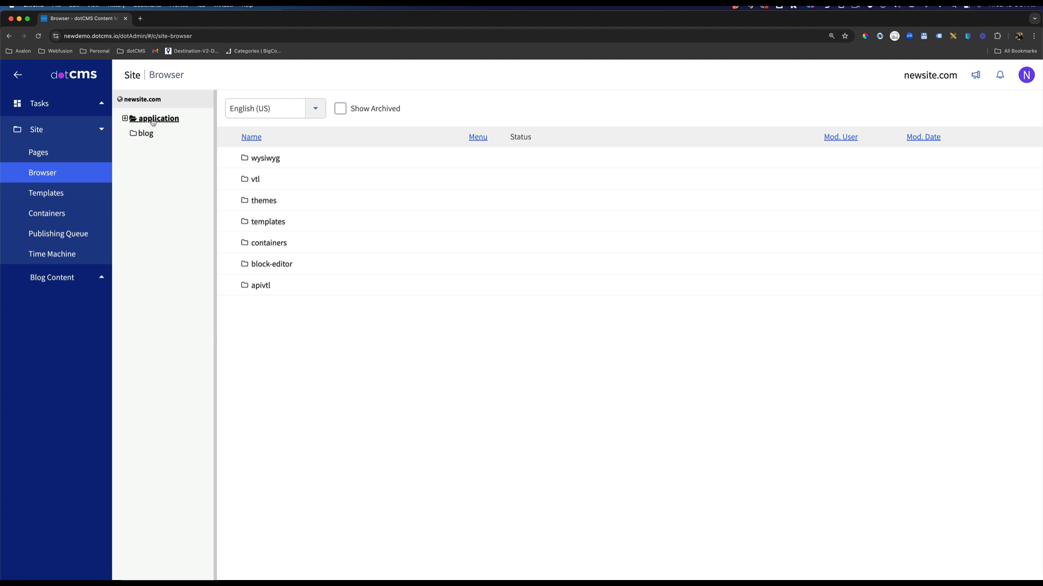
right_click(154, 121)
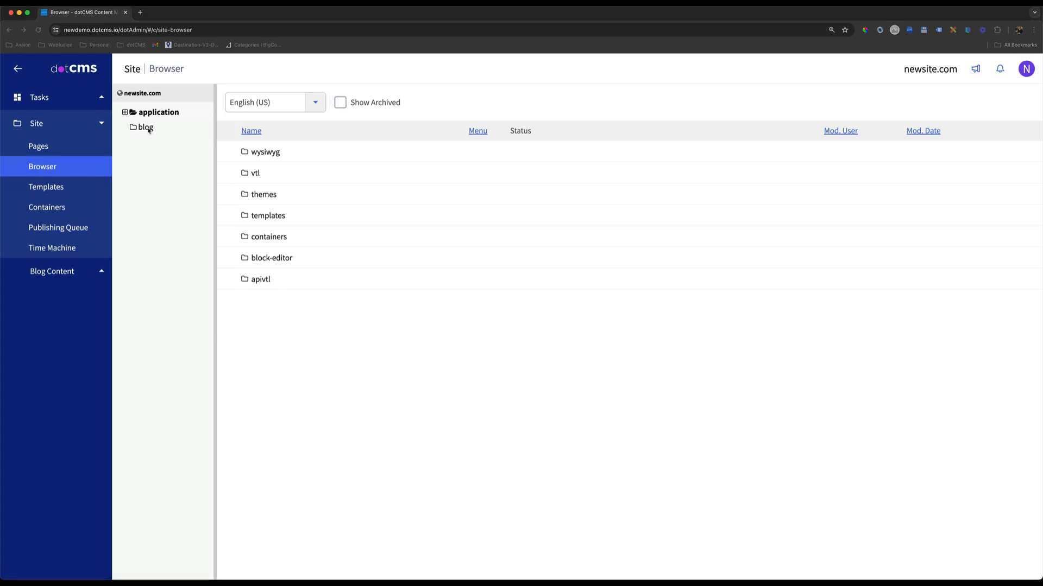
left_click(149, 130)
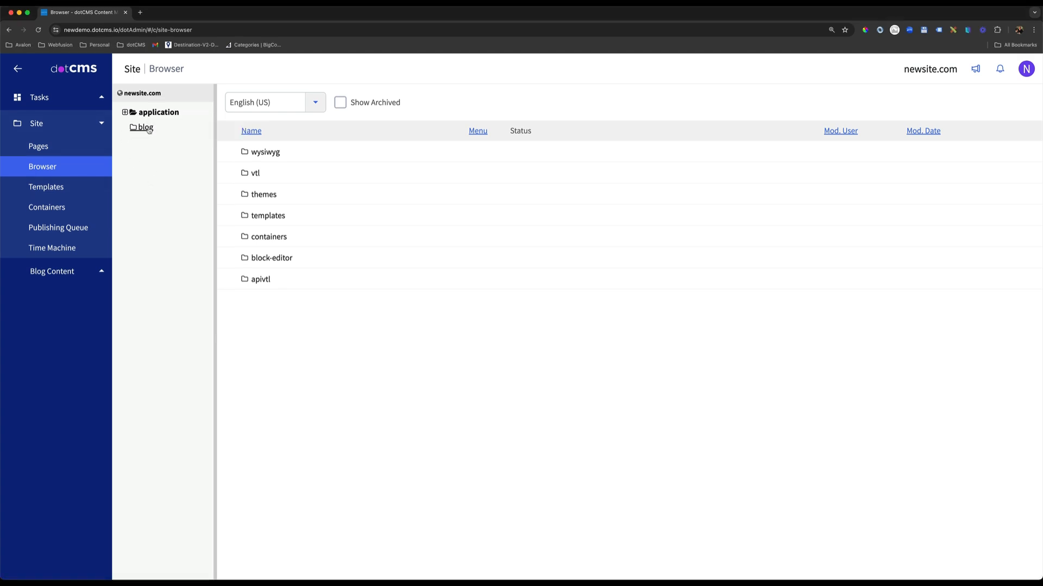
Open the index page in the blog folder and look through the blog posts in its preview.
left_click(149, 129)
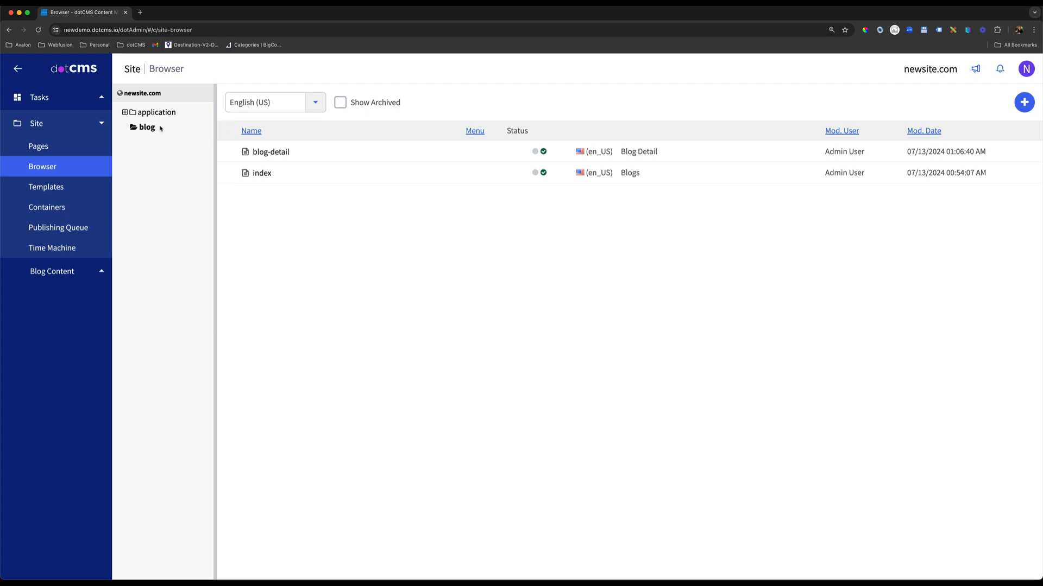
left_click(266, 173)
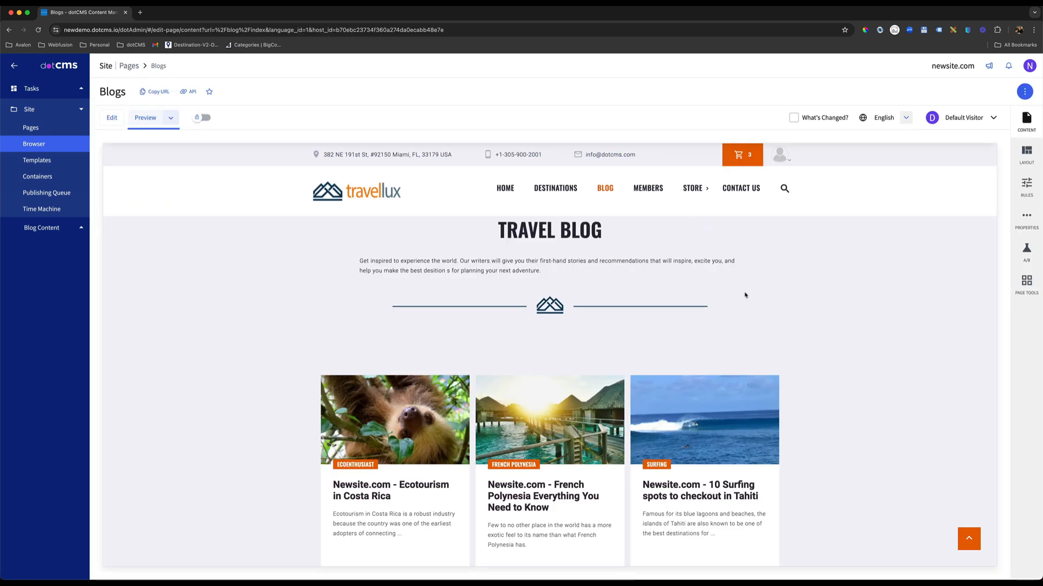
scroll(676, 350, "down", 5)
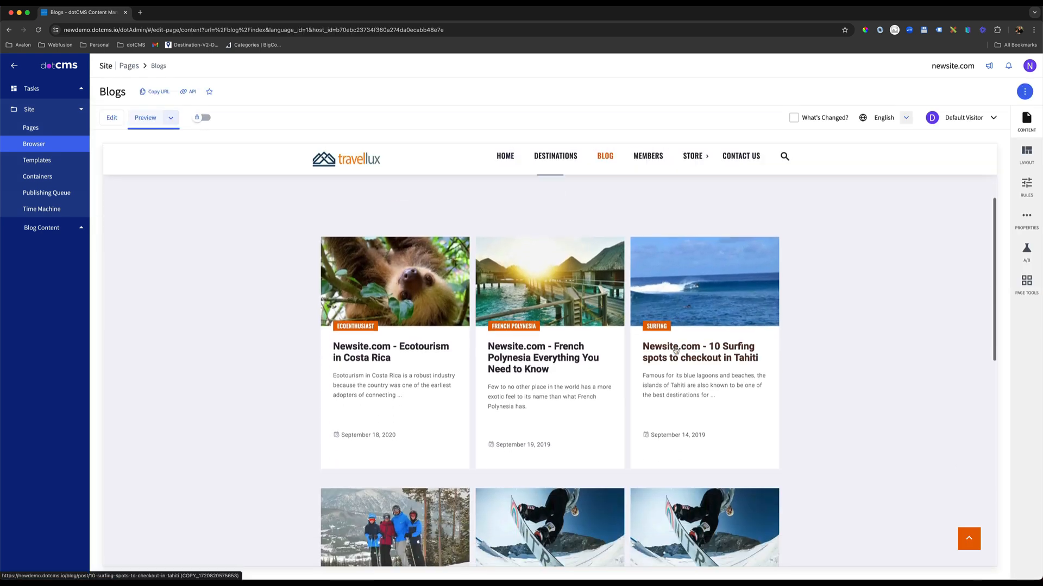
scroll(673, 350, "up", 1)
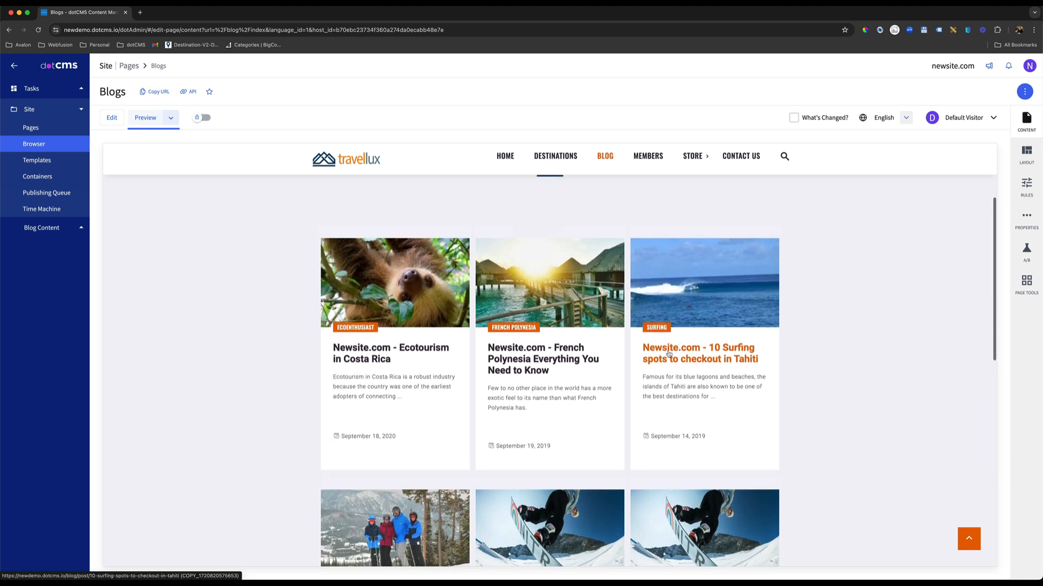
scroll(376, 355, "down", 1)
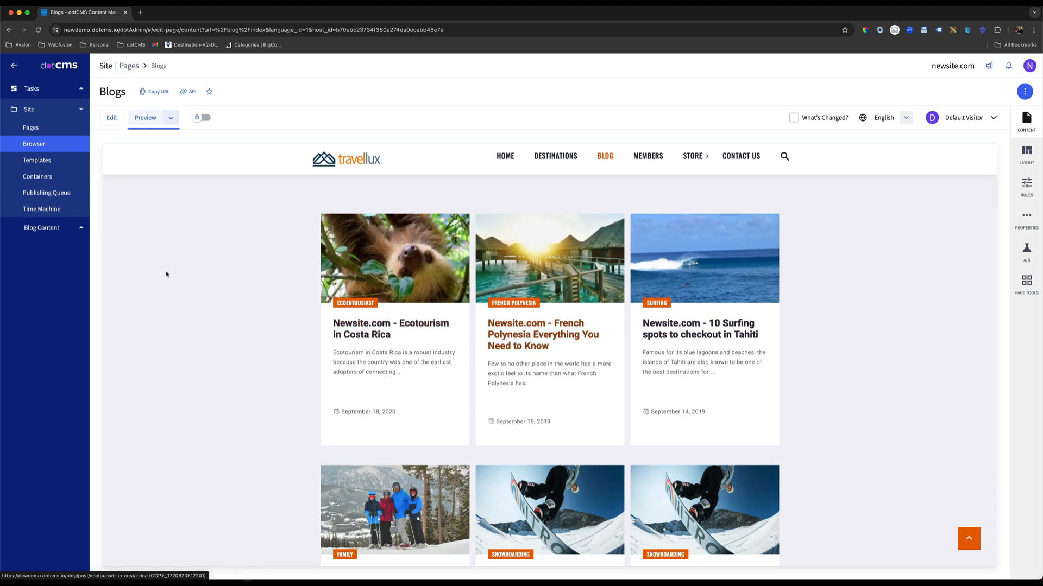
List the Blog content, open "Newsite.com - 5 Snow Sports to Try This Winter" and check its Host field.
left_click(43, 227)
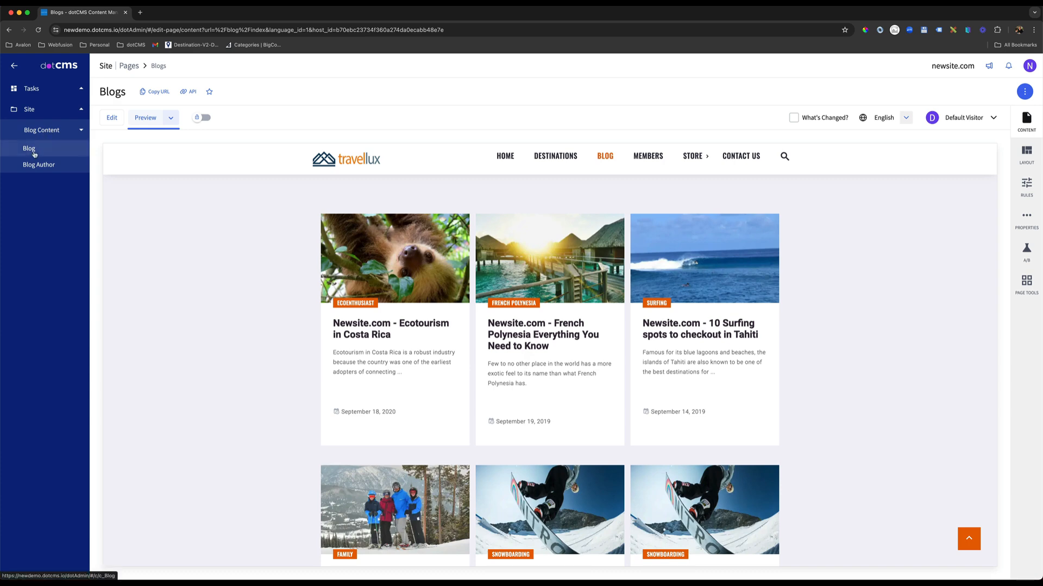
left_click(73, 156)
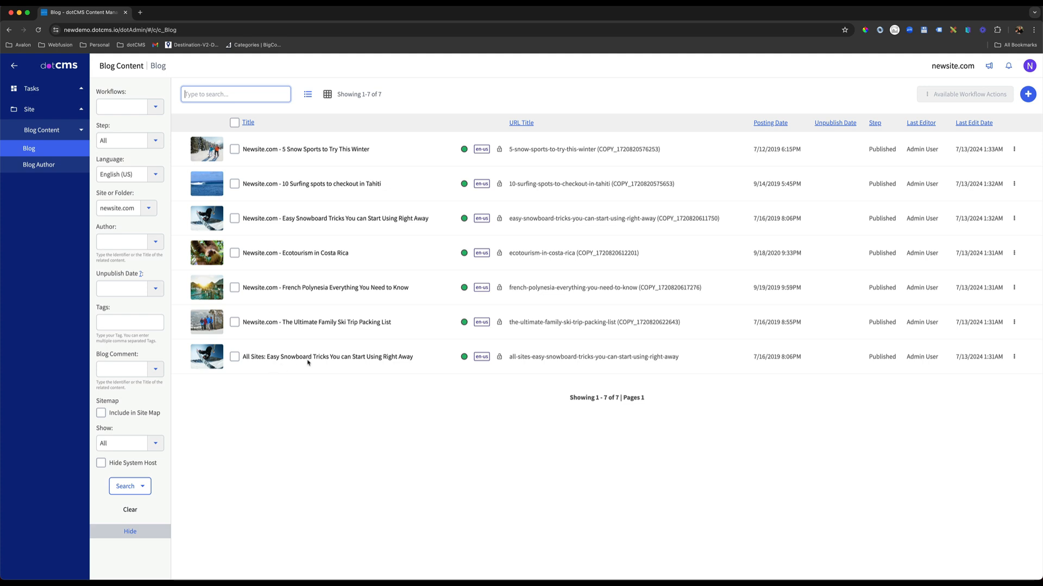
left_click(272, 154)
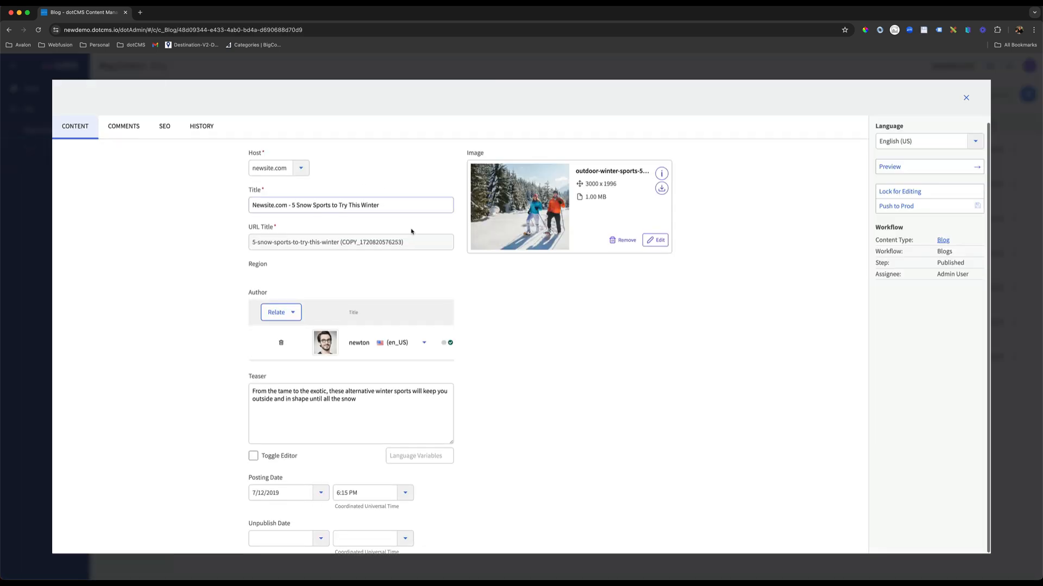
double_click(254, 153)
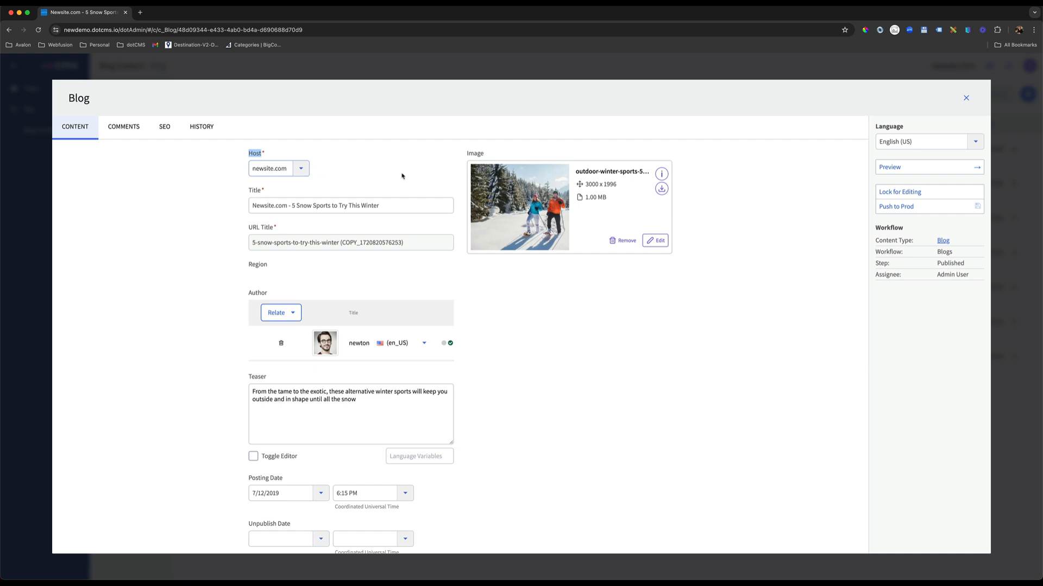
Check which sites and folders the Host field offers for the open snow sports post, and close the post.
left_click(301, 168)
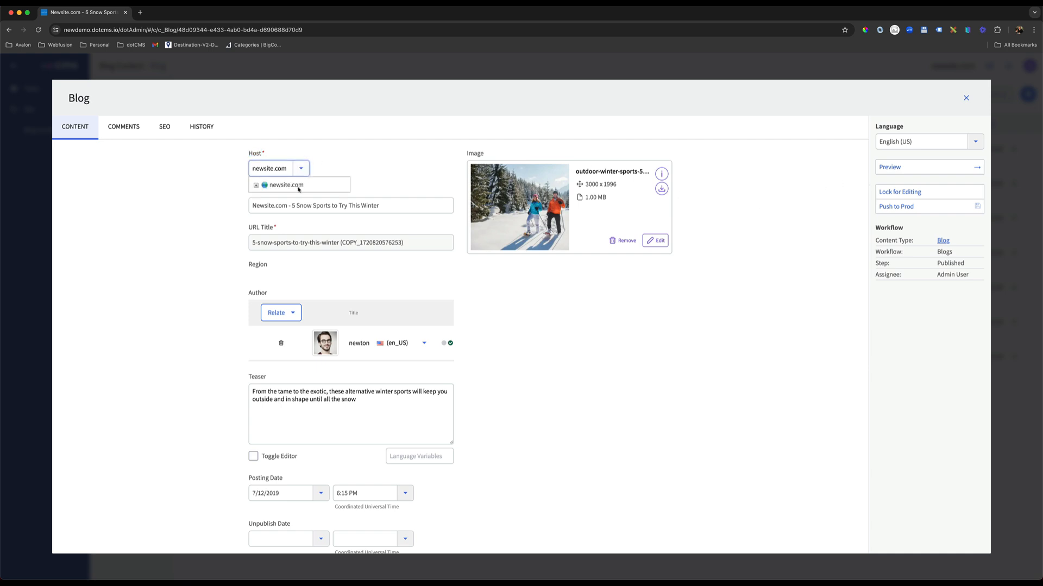
left_click(255, 186)
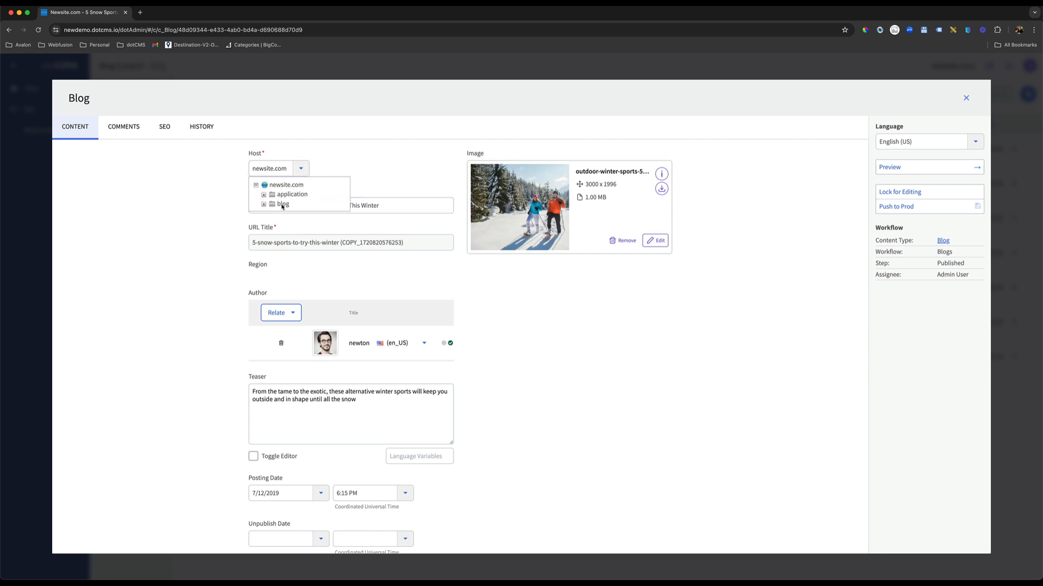
left_click(353, 162)
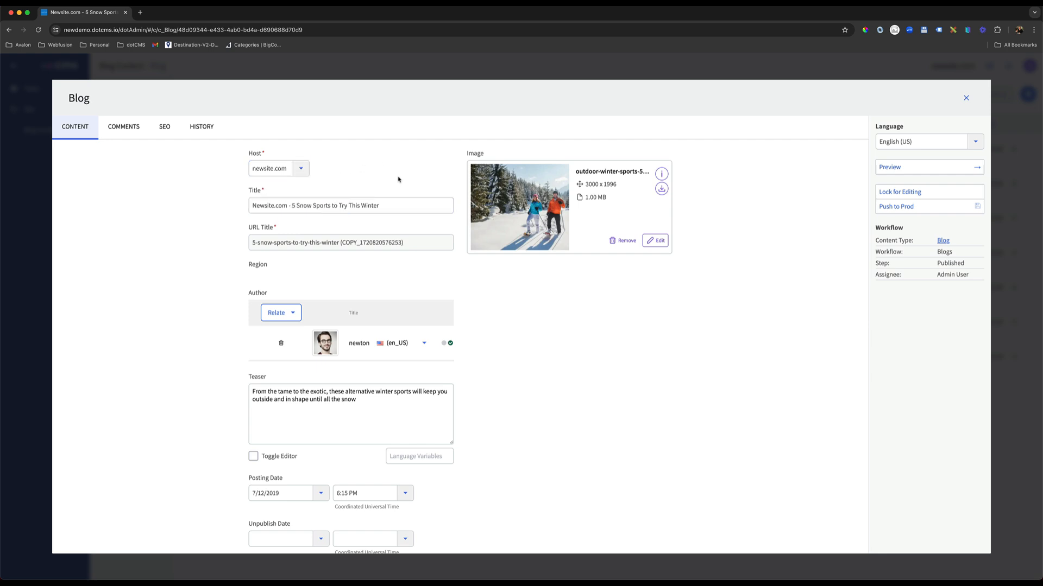
left_click(966, 99)
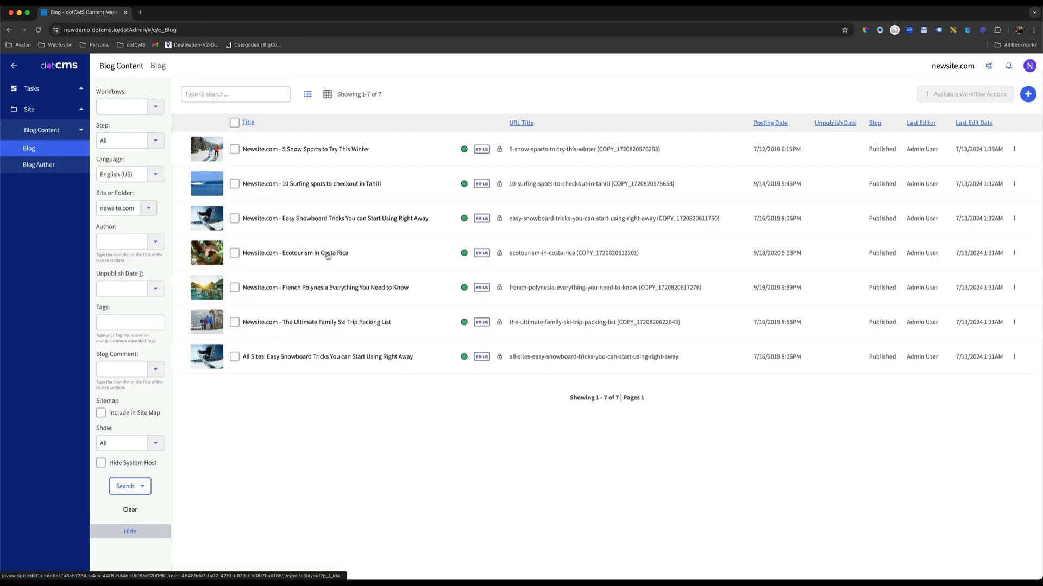
Open "All Sites: Easy Snowboard Tricks You can Start Using Right Away" and check its Host field and the hosts it offers.
left_click_drag(426, 361, 241, 358)
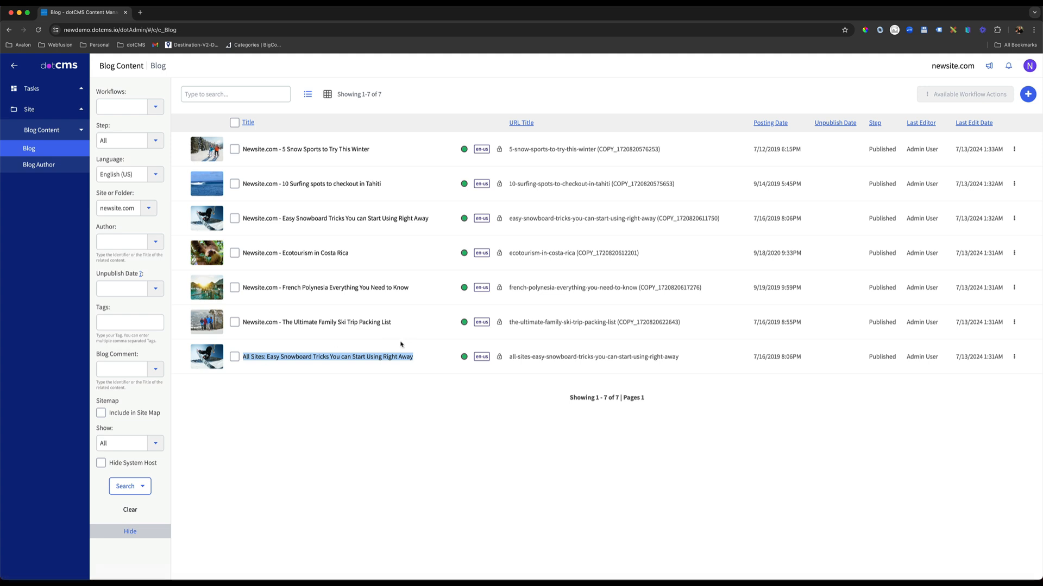
left_click(294, 358)
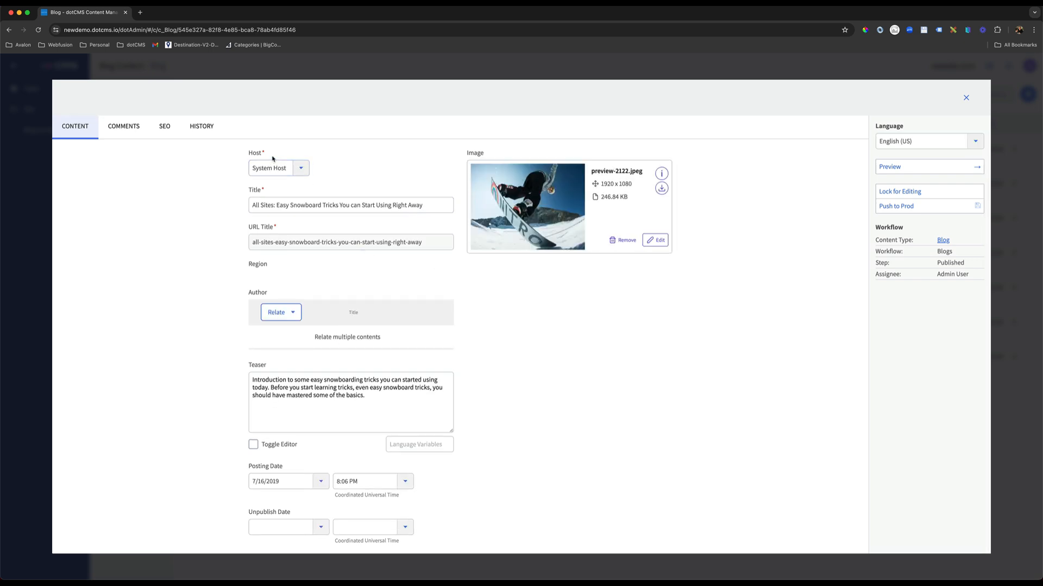
left_click_drag(265, 153, 250, 153)
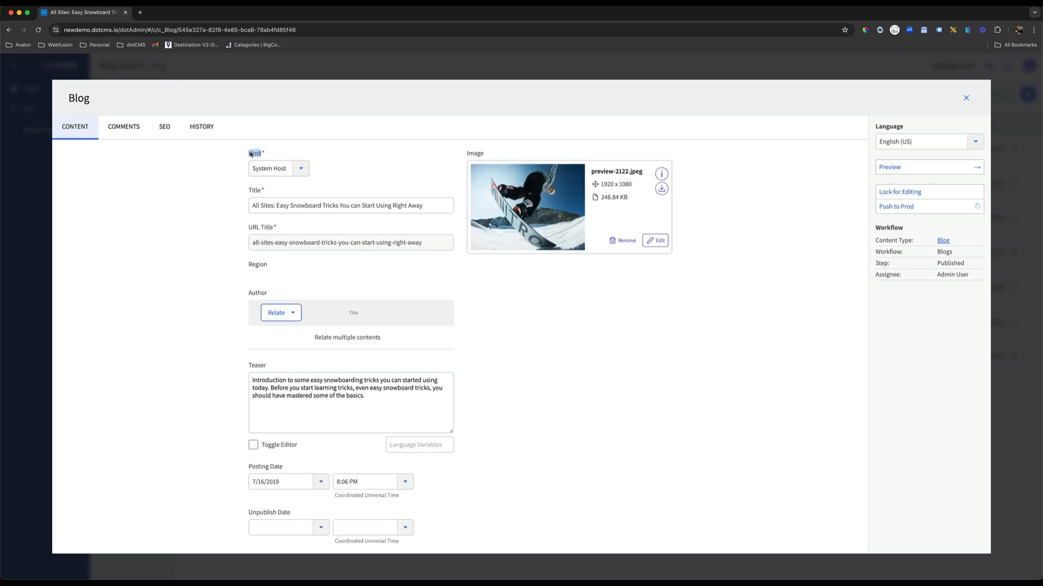
left_click(302, 172)
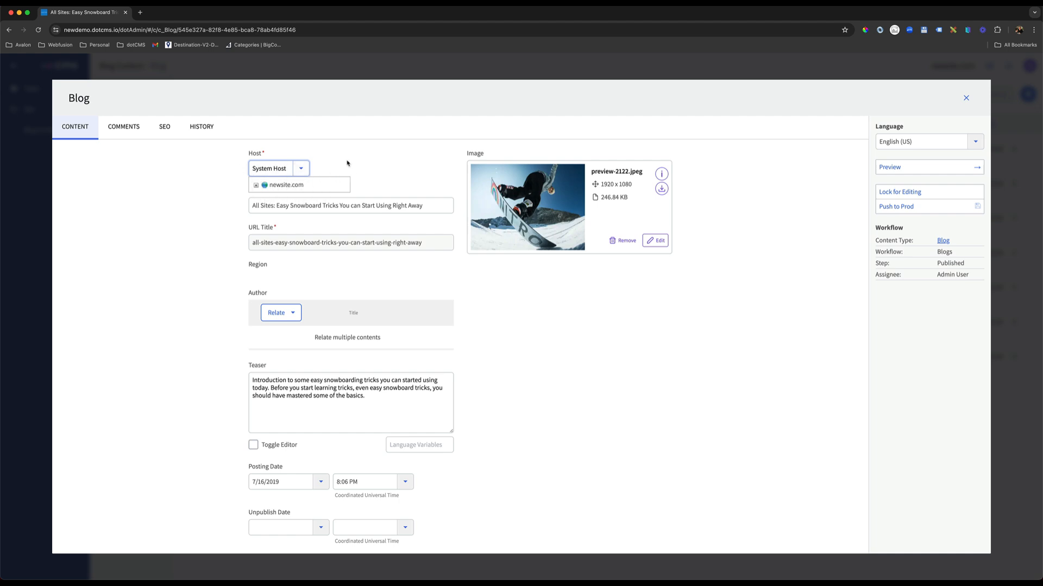
left_click(399, 167)
left_click(810, 169)
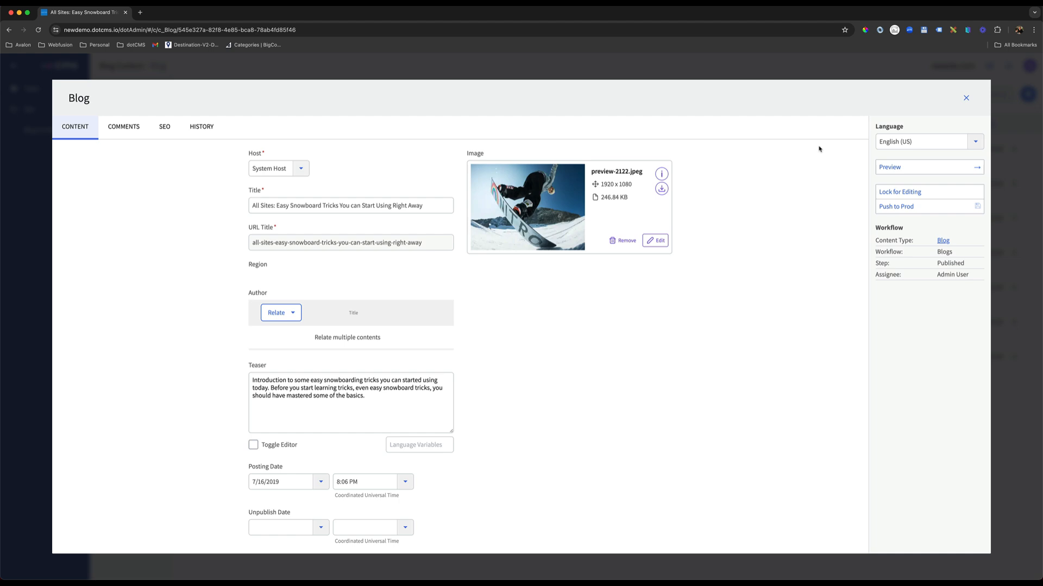
left_click(302, 169)
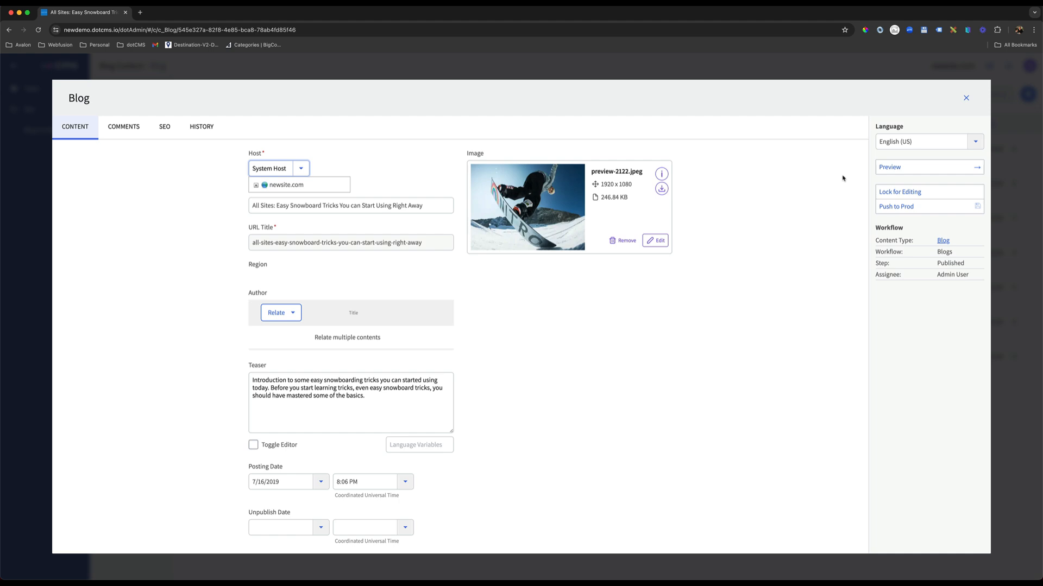
left_click(966, 98)
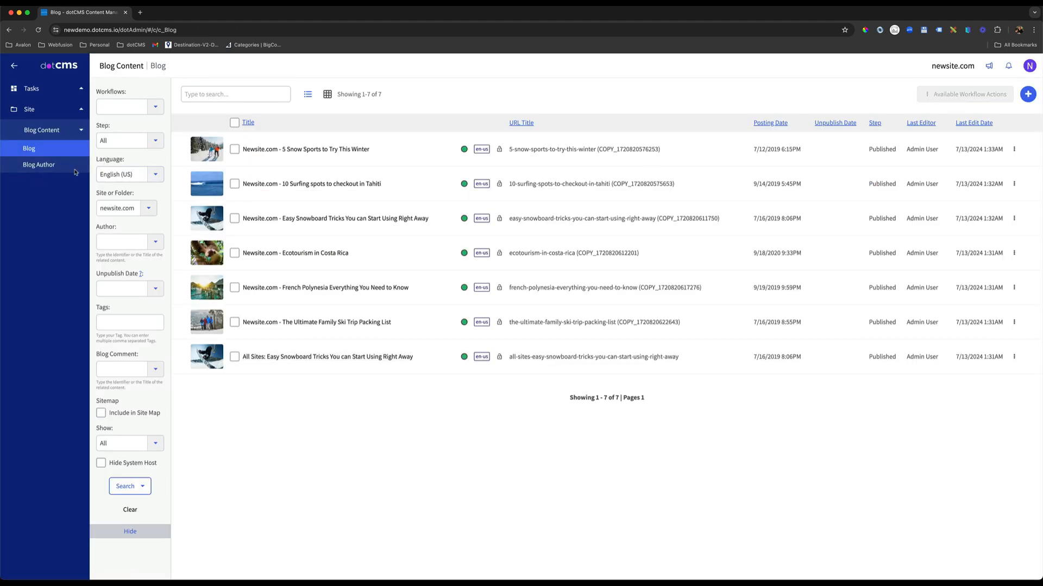
List the Blog Author content and view the second author's entry with its related blog posts.
left_click(41, 165)
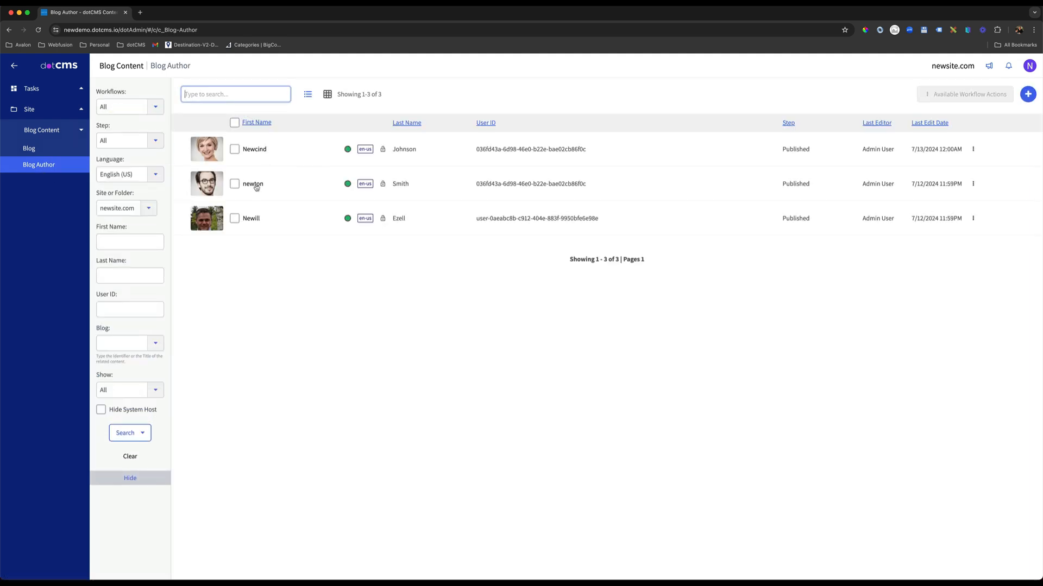
left_click(253, 185)
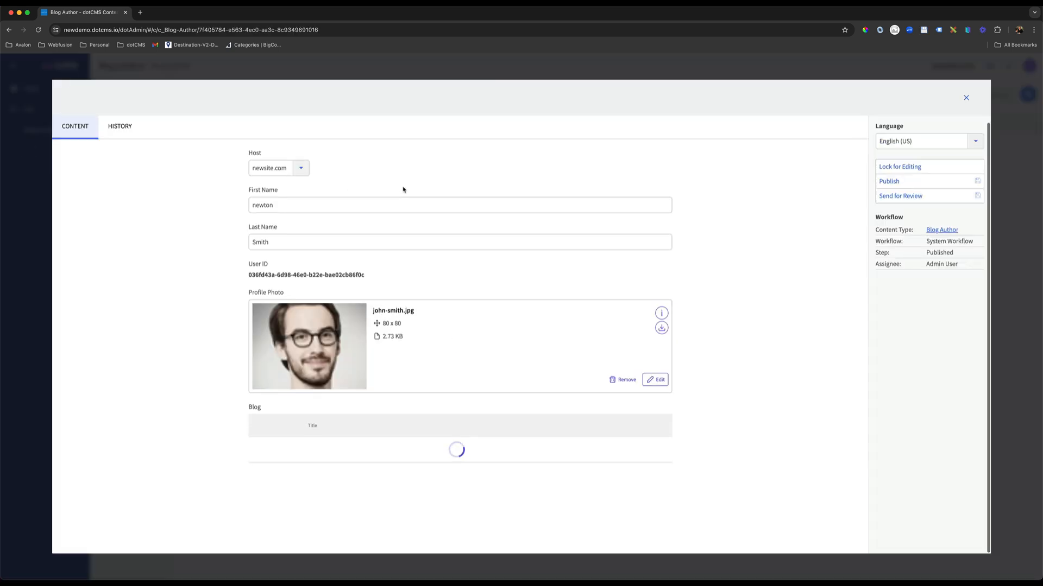
left_click(966, 99)
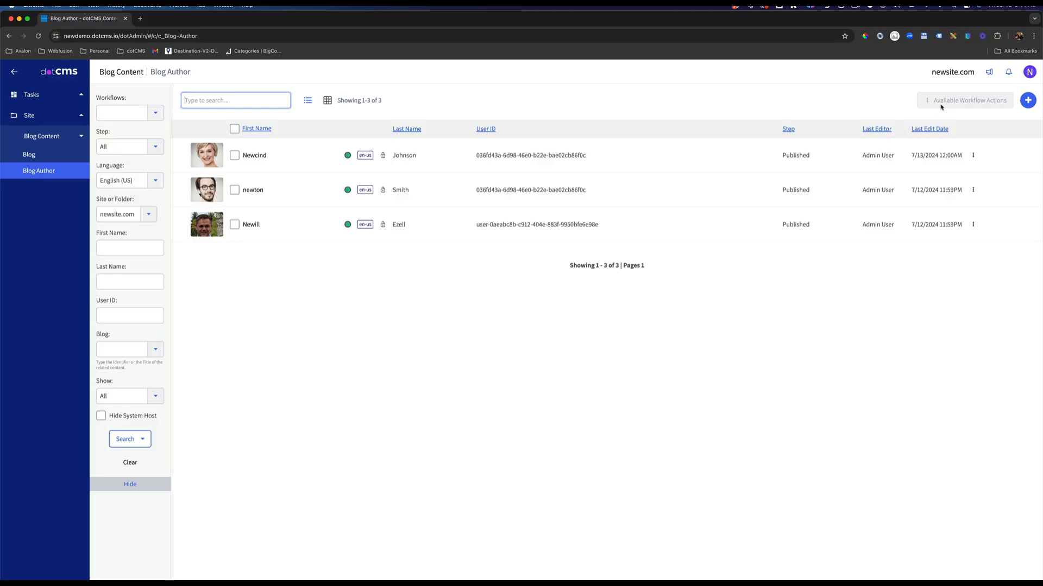
Return to the administrator account and sign in as the blogger user to test that user's access.
left_click(1032, 73)
left_click(970, 125)
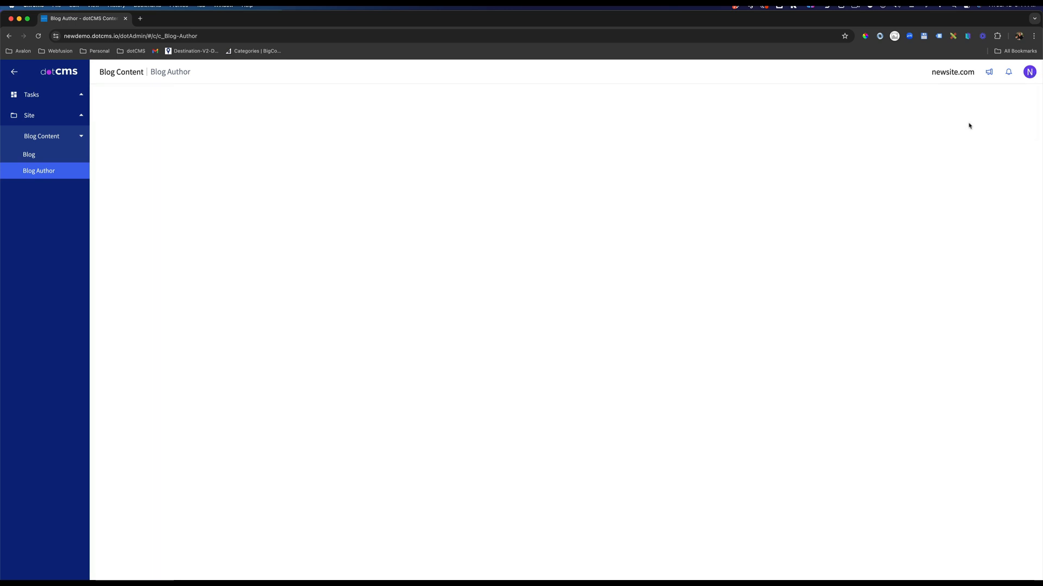
left_click(1028, 73)
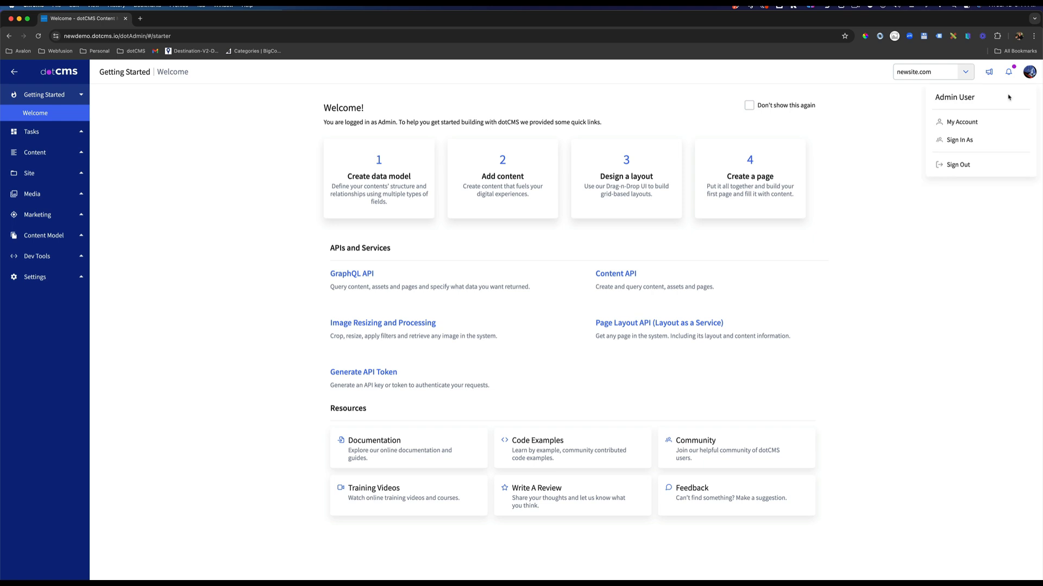
left_click(969, 140)
left_click(573, 131)
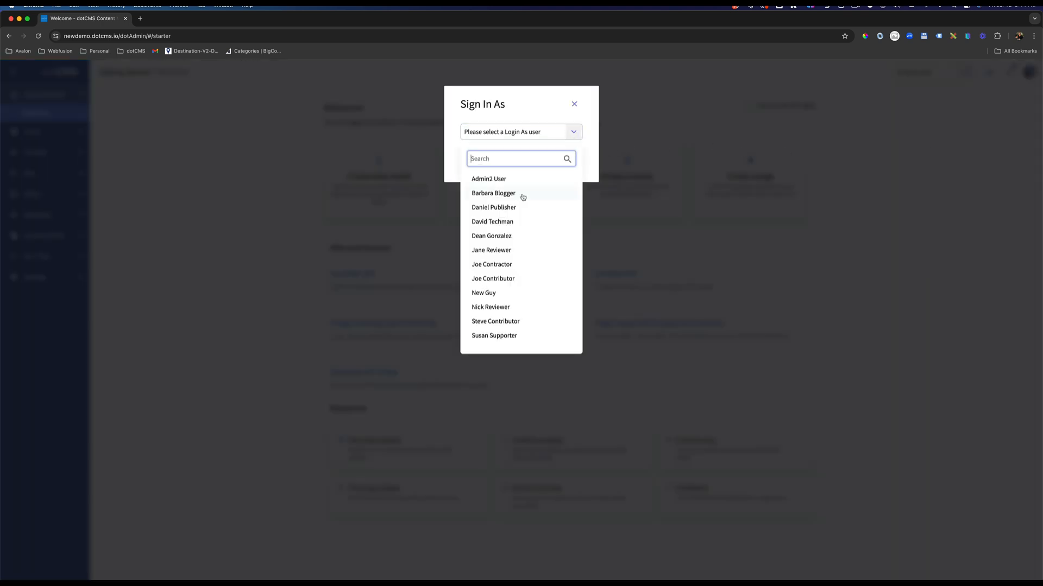
left_click(492, 193)
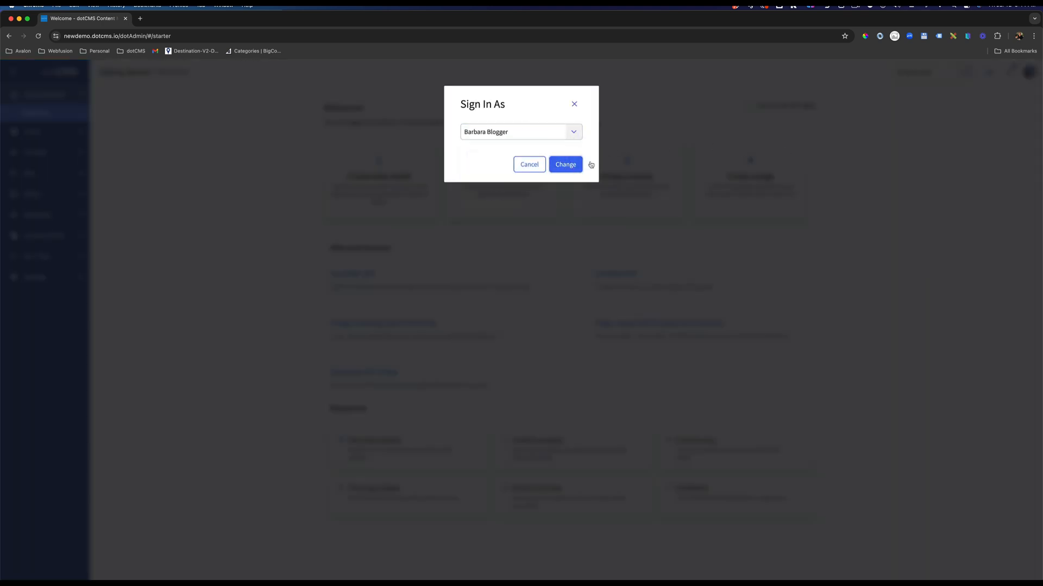
left_click(565, 164)
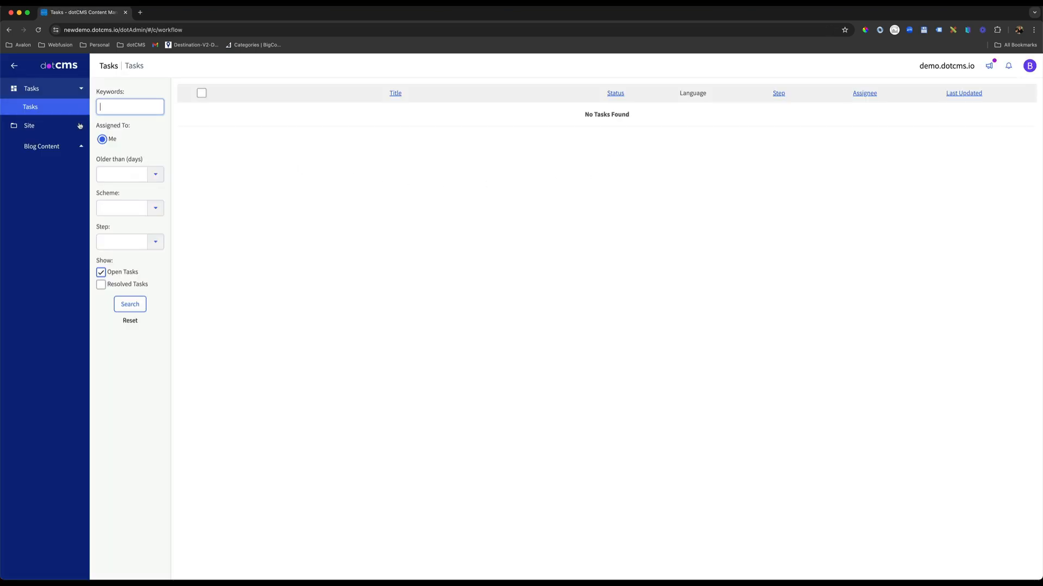
Check which actions the blogger user has on the application and blog folders of demo.dotcms.io in the site Browser.
left_click(34, 125)
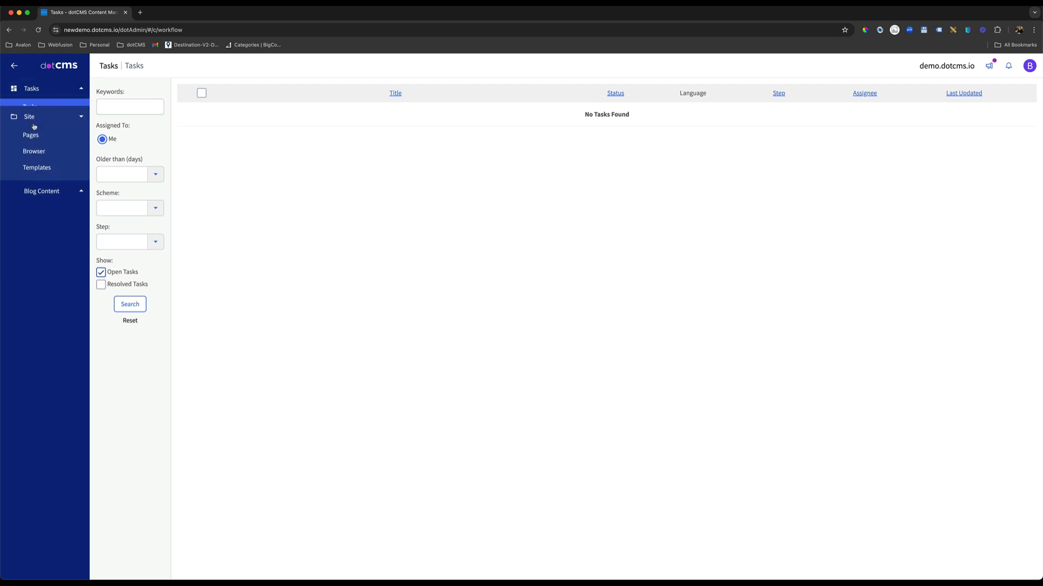
left_click(47, 144)
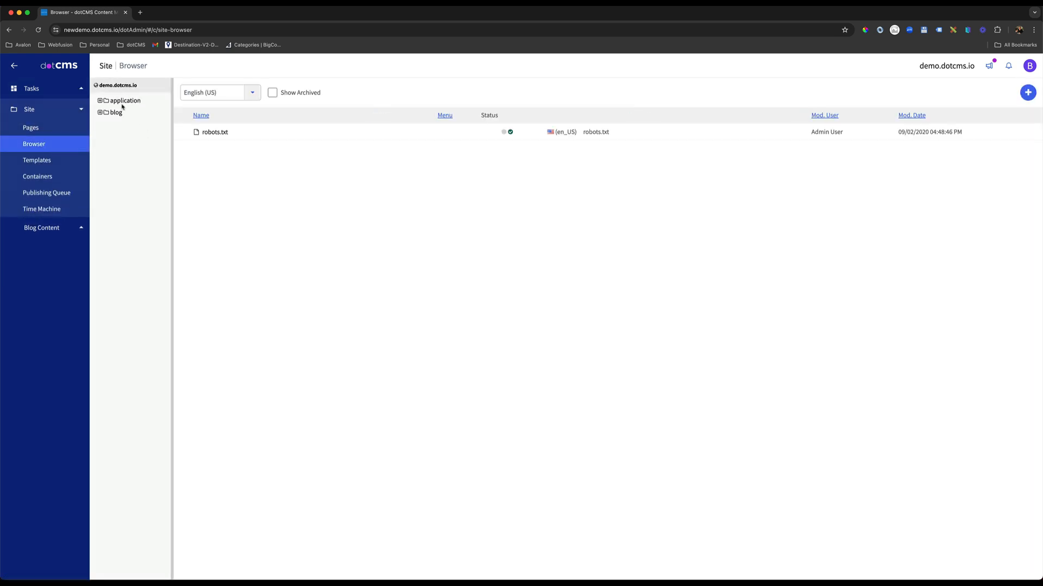
right_click(120, 103)
left_click(130, 109)
right_click(116, 115)
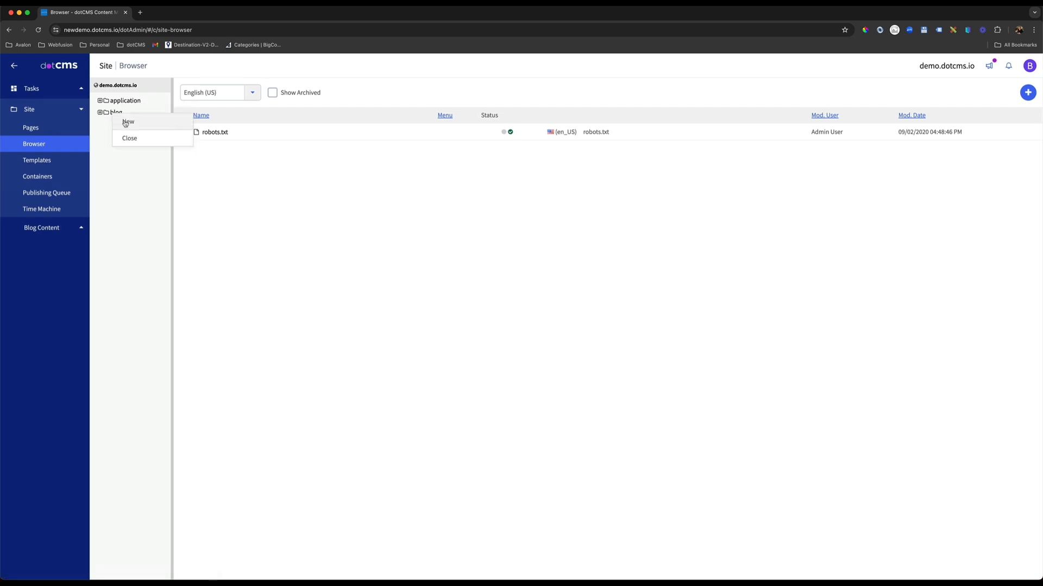
left_click(130, 141)
List the Blog content and inspect "10 Surfing spots to checkout in Tahiti" with its Host choices and the "All Sites" snowboard post.
left_click(48, 228)
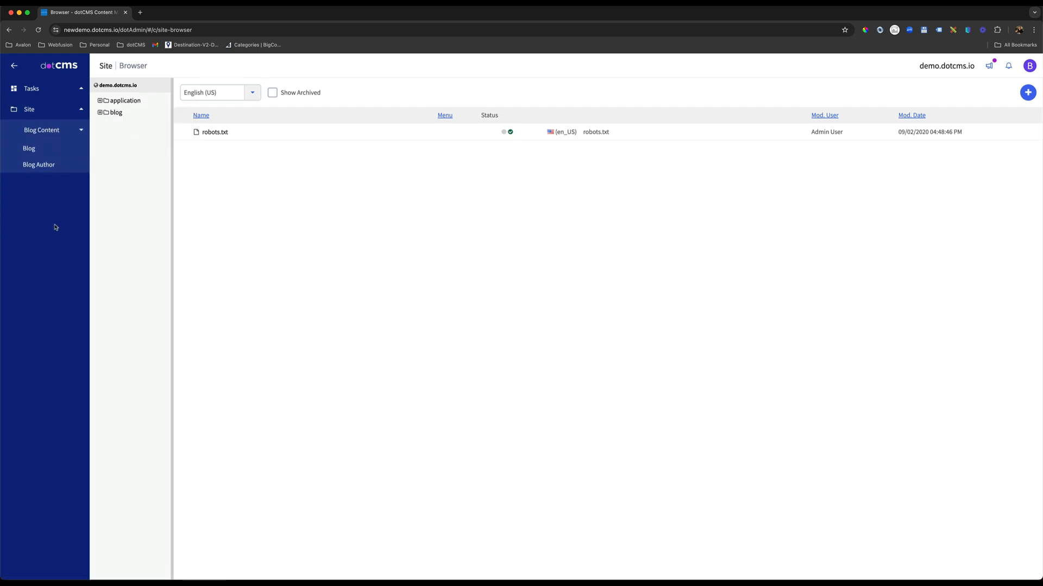
left_click(42, 154)
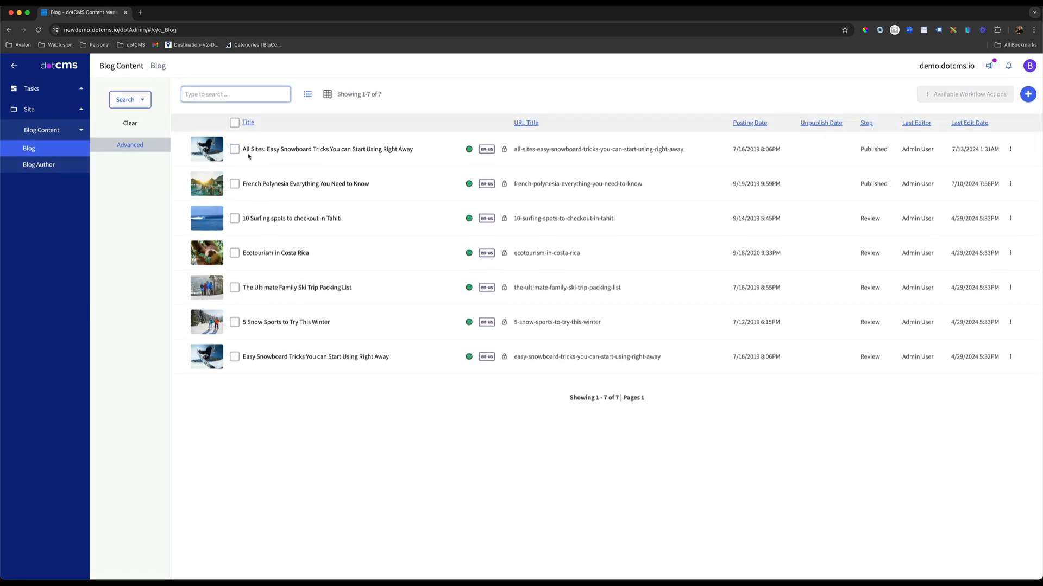
left_click(254, 219)
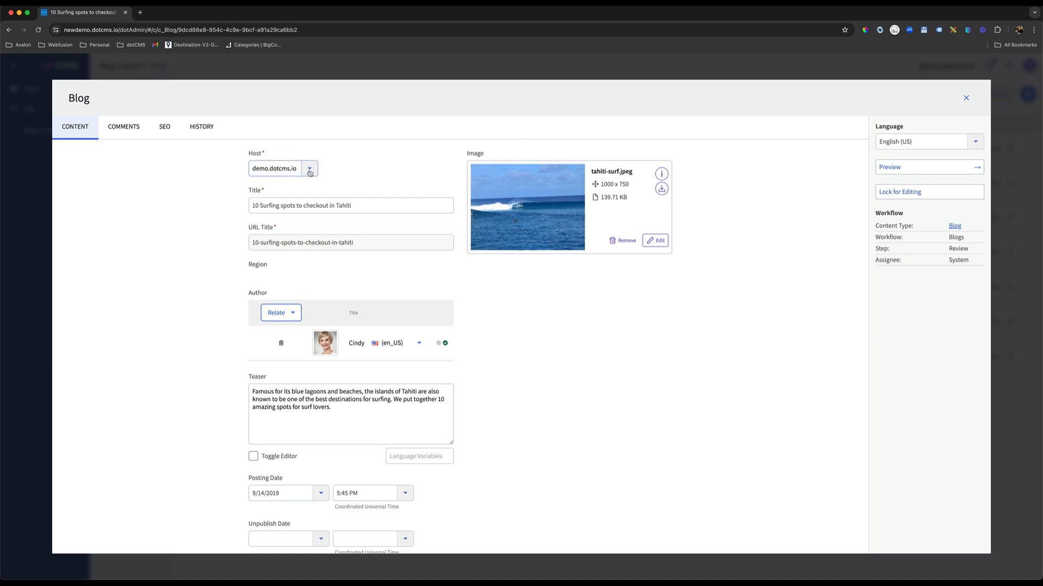
left_click(310, 172)
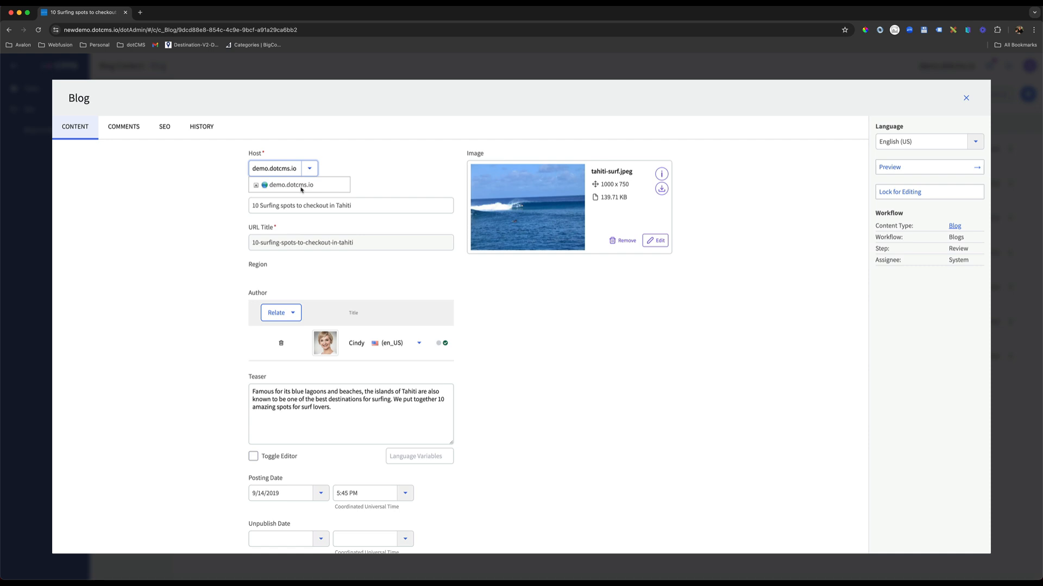
left_click(864, 119)
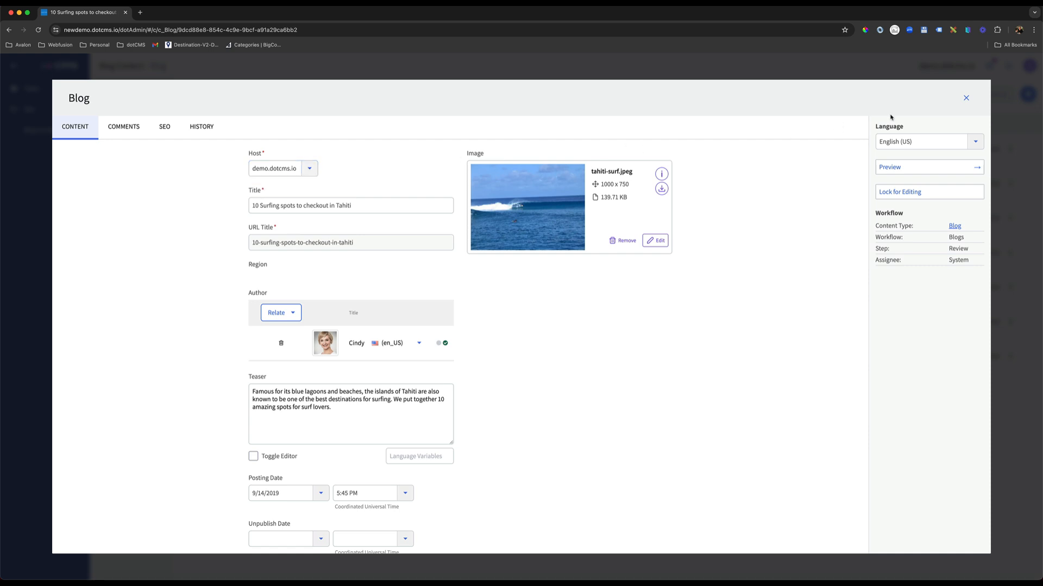
left_click(966, 98)
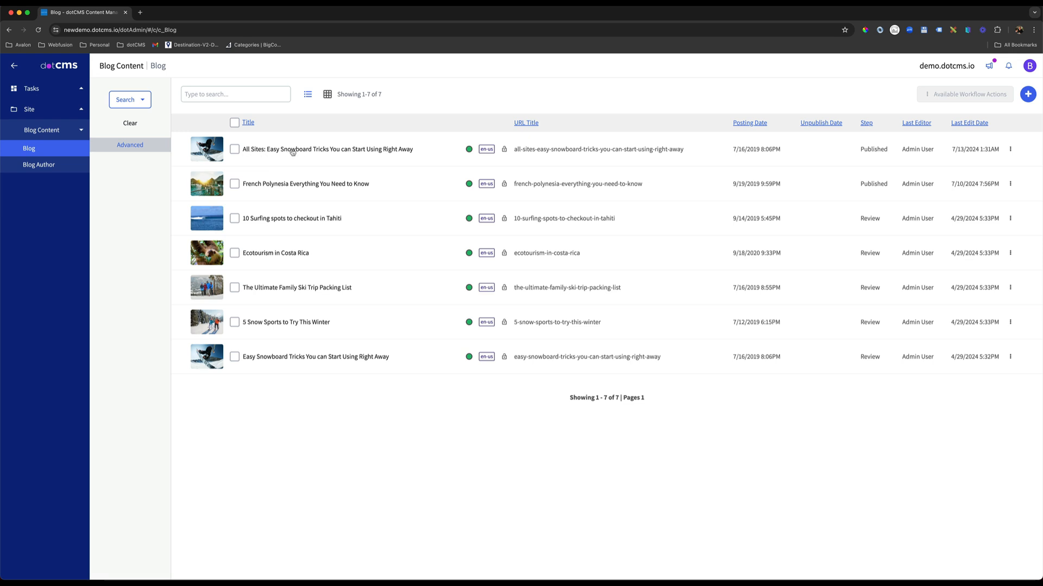
left_click(312, 152)
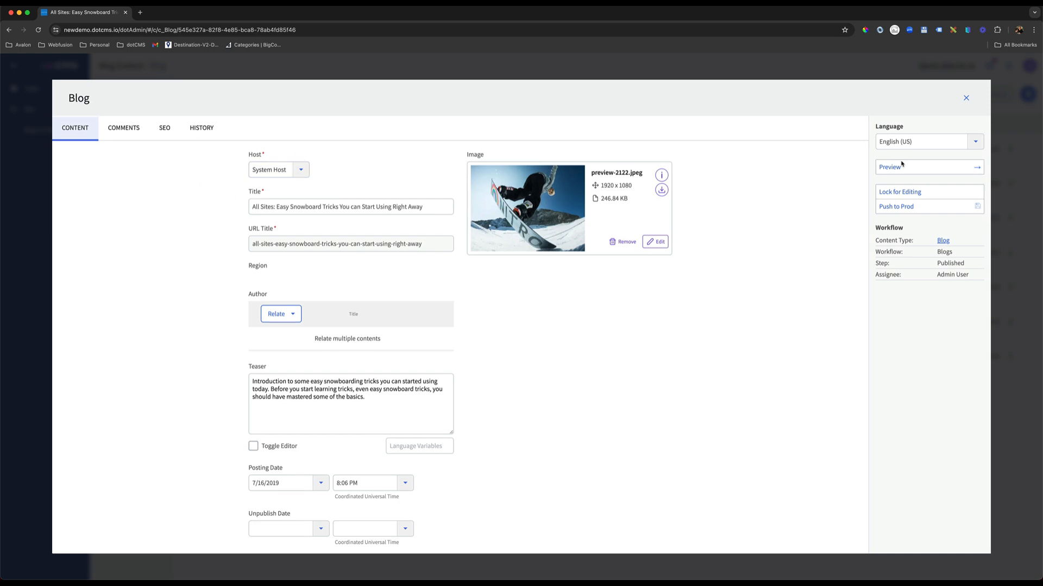
left_click(965, 98)
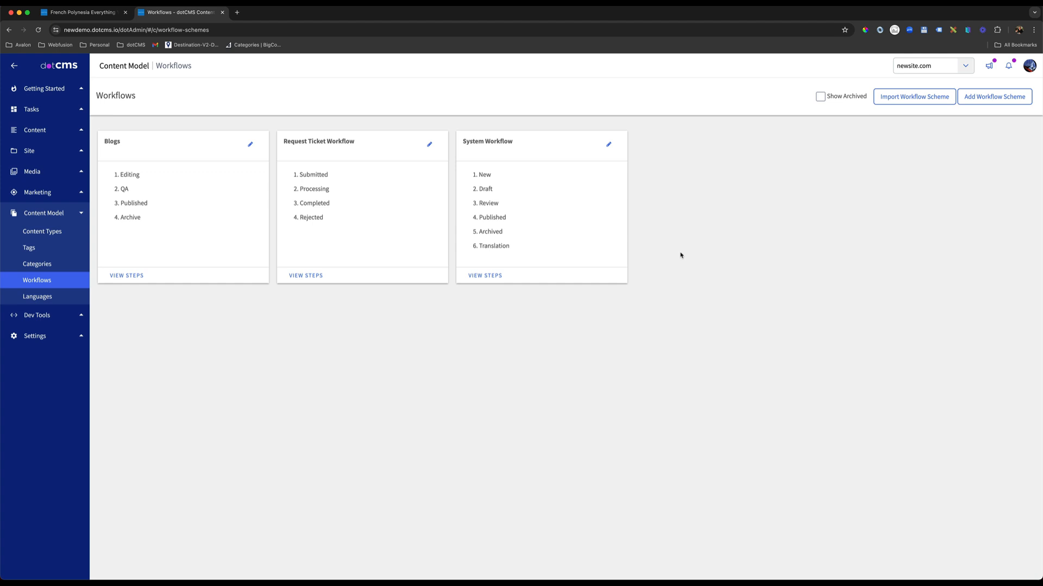
View the steps of the Blogs workflow scheme and switch the current site to demo.dotcms.io.
left_click(176, 200)
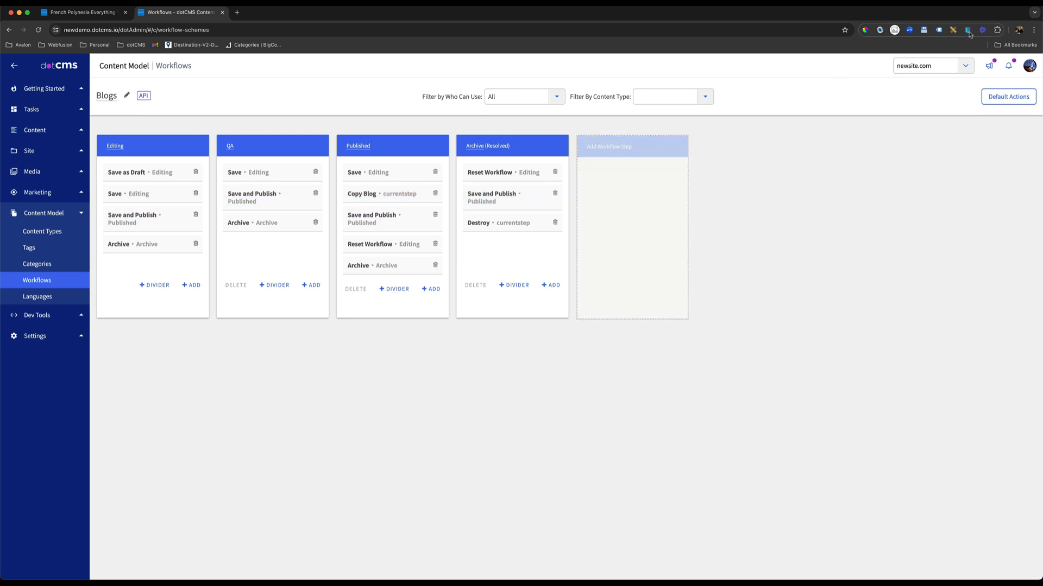
left_click(931, 65)
left_click(931, 132)
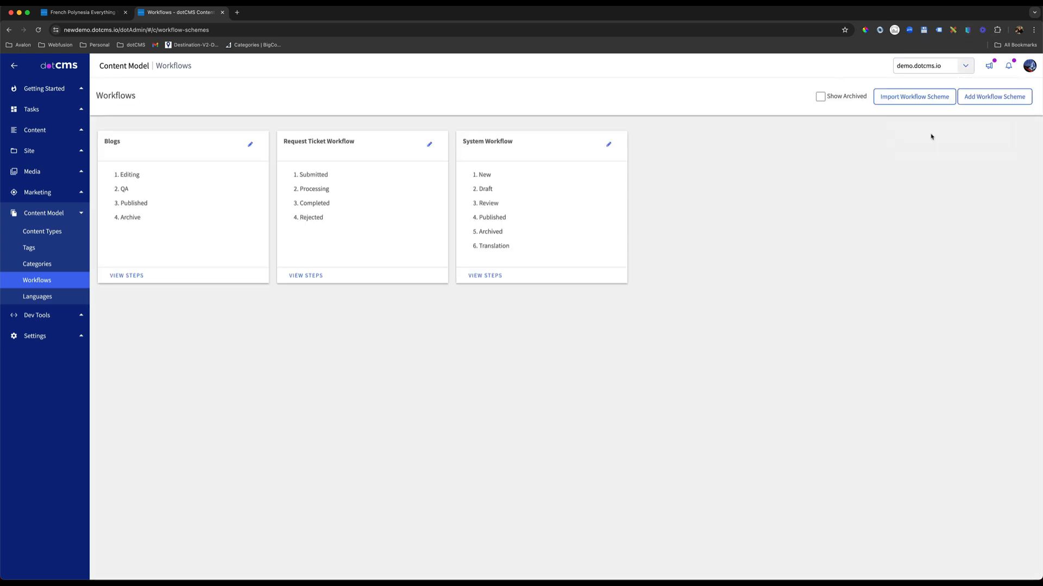
Add a workflow step named Review to the Blogs workflow scheme.
left_click(197, 184)
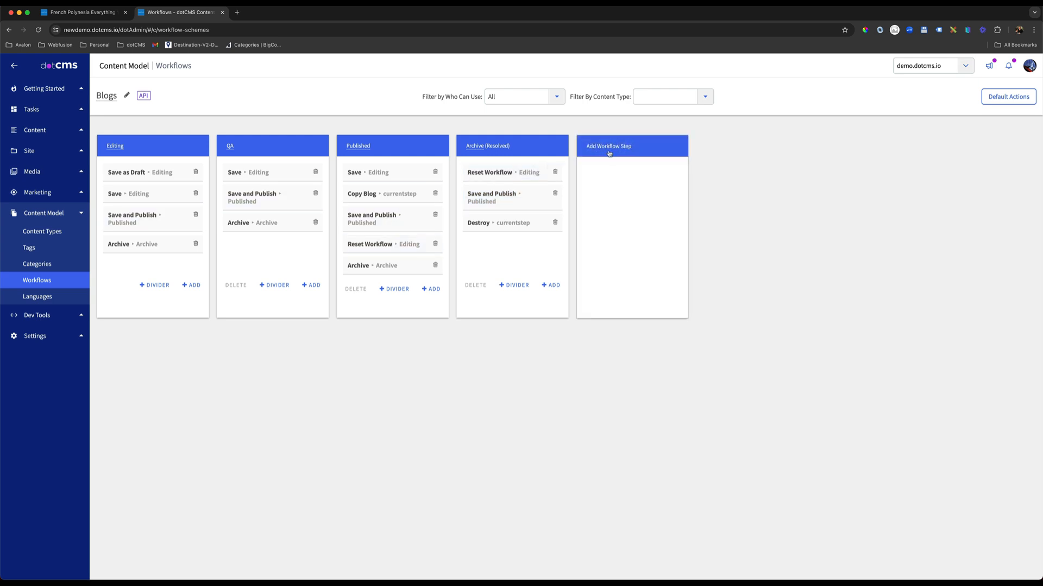
left_click(628, 149)
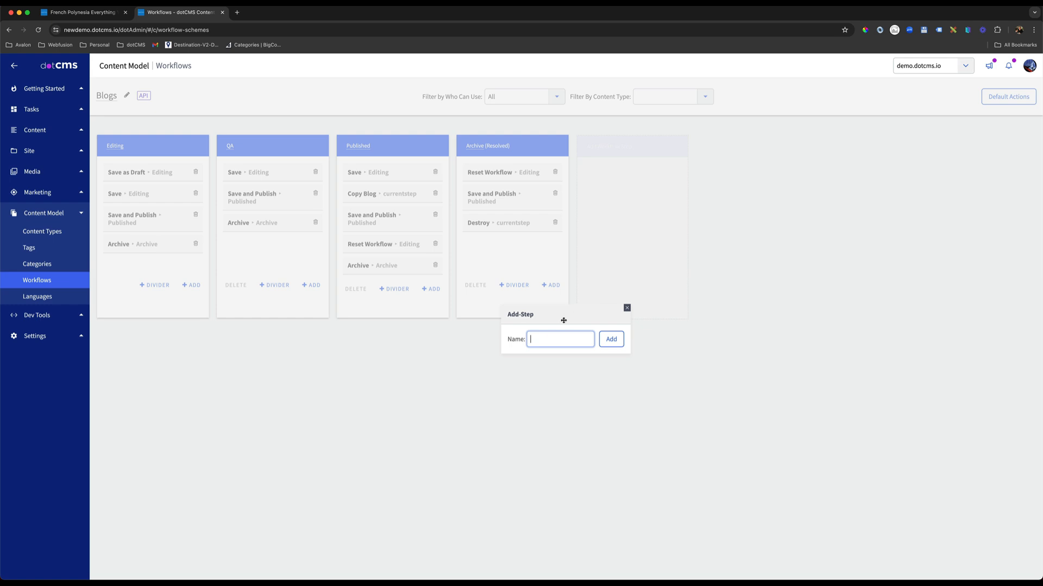
type("Review")
left_click(611, 340)
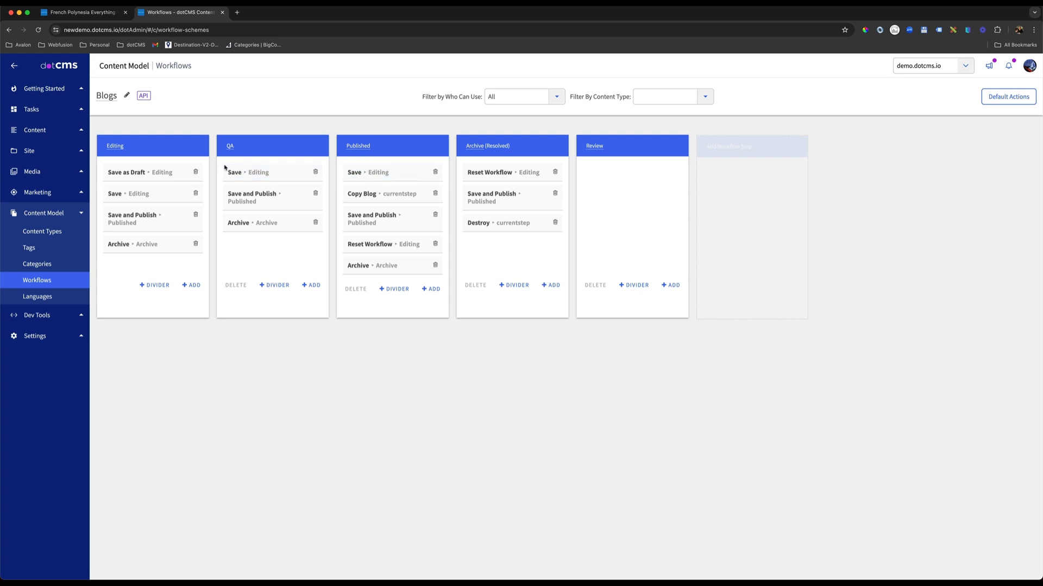
Move the Review step between QA and Published and copy QA's Save, Save and Publish, and Archive actions into it.
left_click_drag(629, 147, 405, 144)
left_click_drag(381, 147, 392, 147)
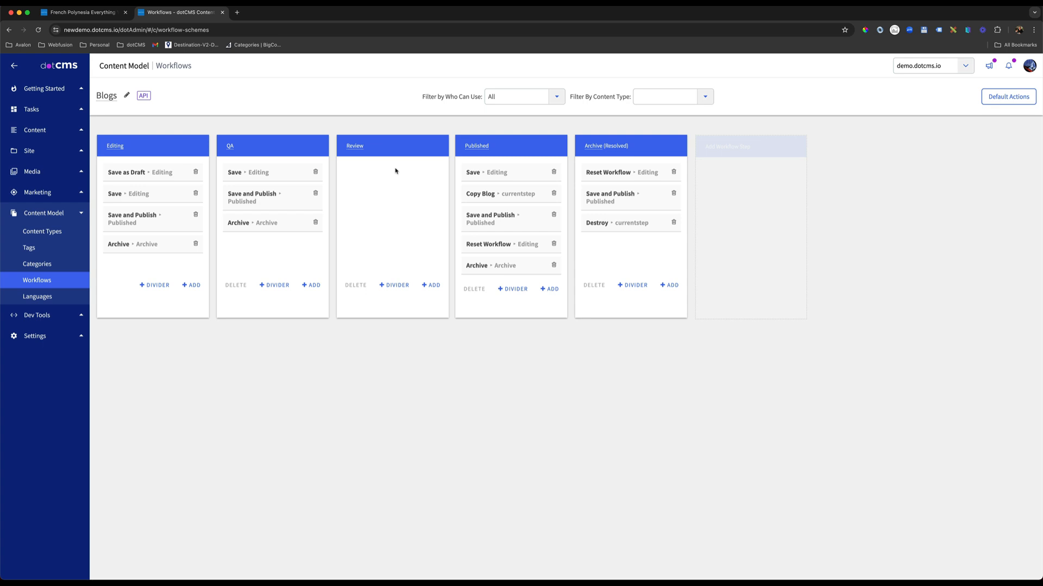
left_click_drag(237, 175, 360, 173)
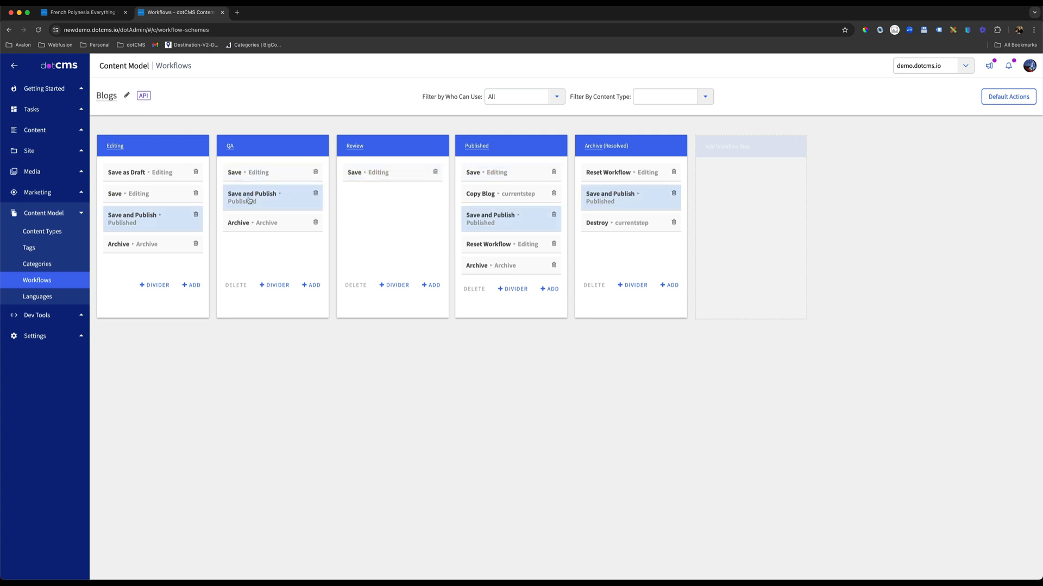
left_click_drag(250, 199, 358, 202)
left_click_drag(243, 226, 369, 225)
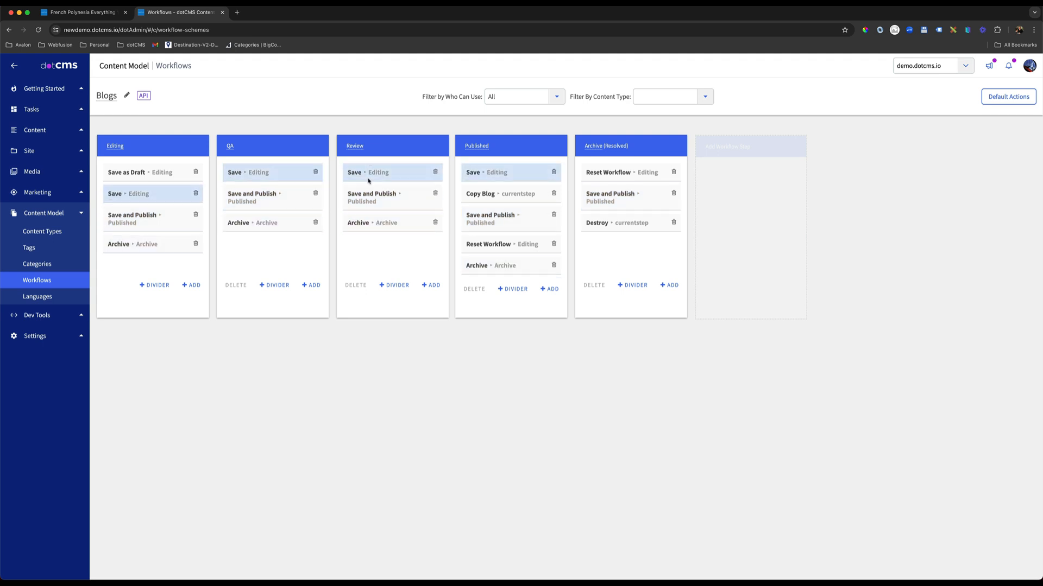
Create an action named Send for Review in the Editing step with Review as its next step.
left_click(191, 285)
left_click(199, 135)
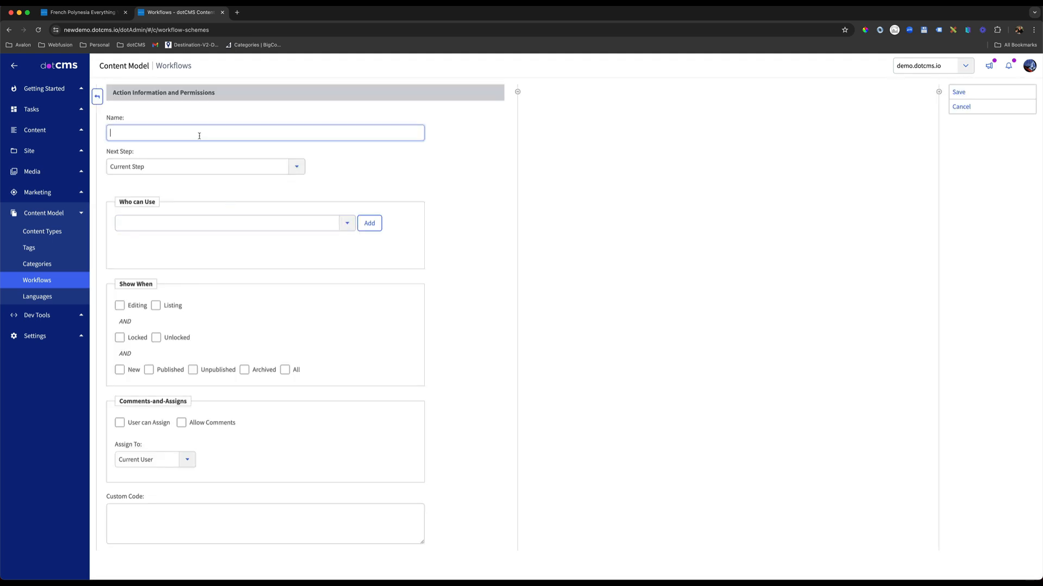
type("Send for Review")
key("Return")
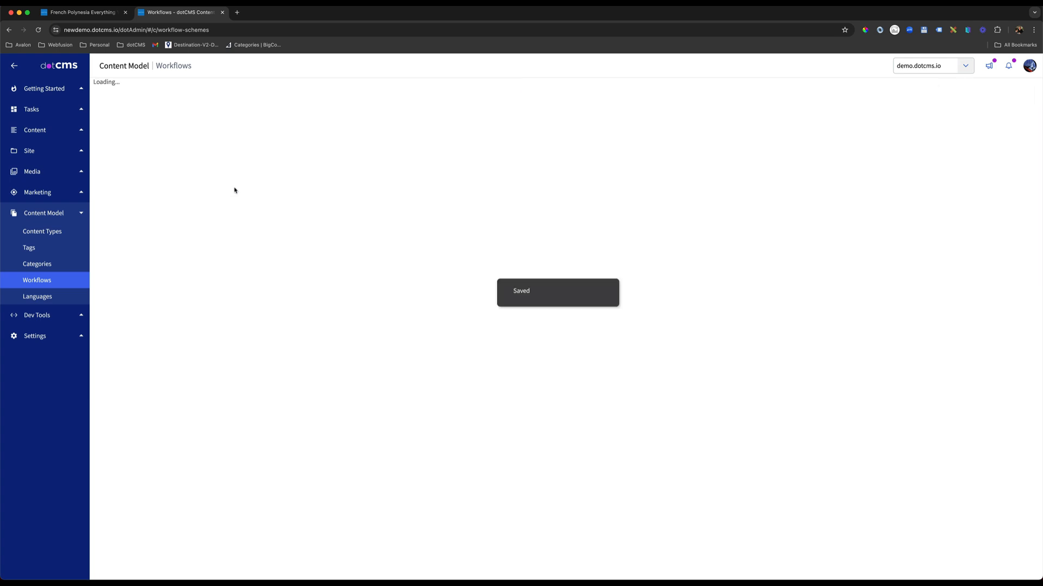
left_click_drag(136, 169, 109, 169)
left_click(184, 182)
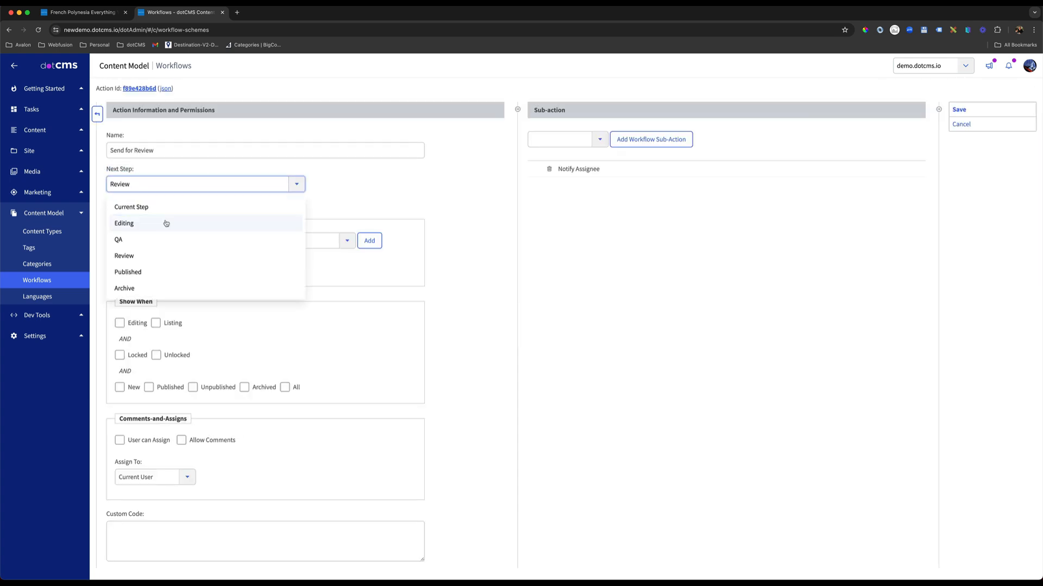
left_click(142, 257)
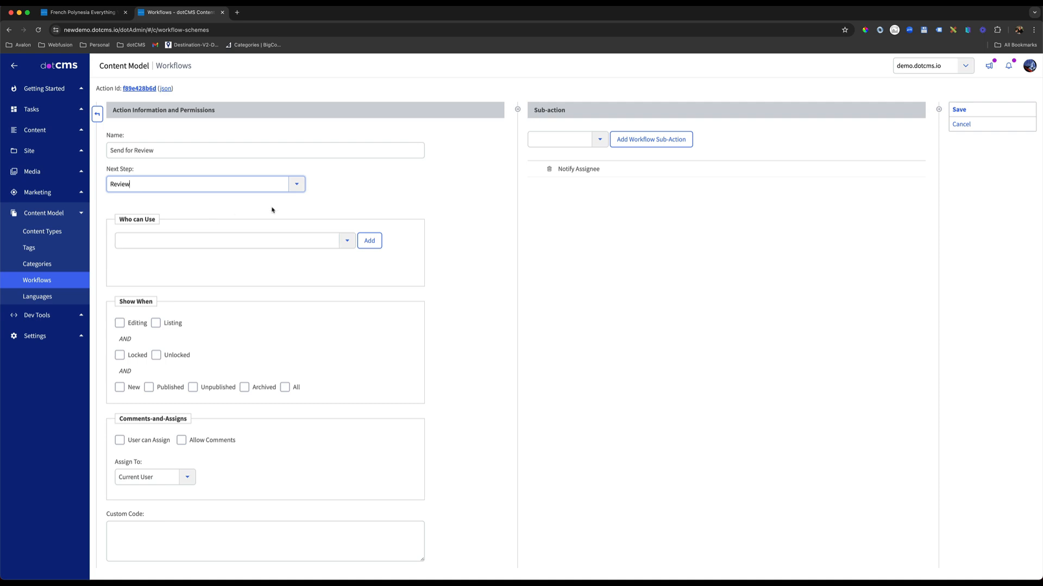
Let Anyone who can Edit Content use the Send for Review action and enable all of its Show When conditions.
left_click(348, 242)
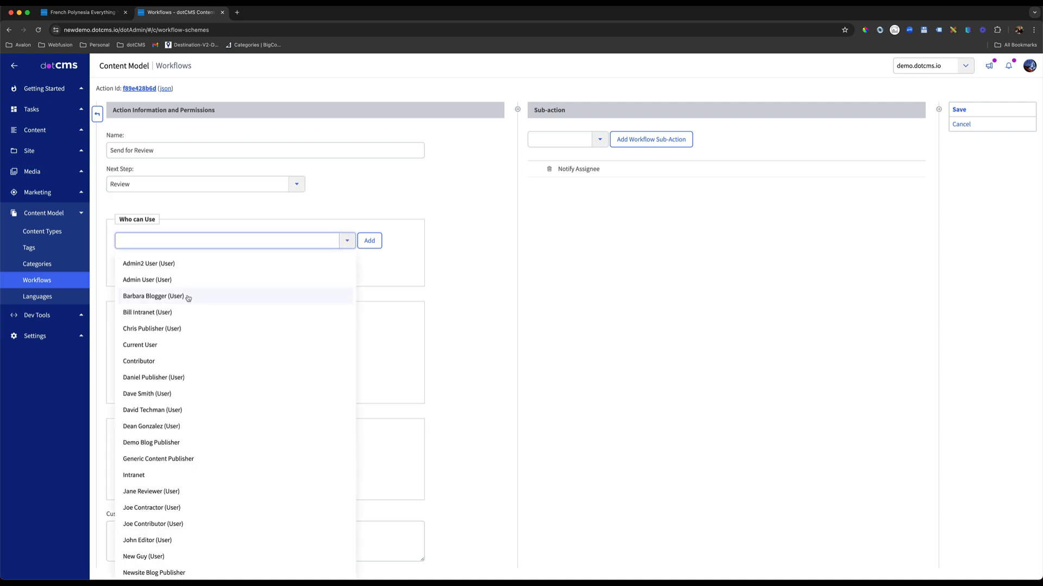
scroll(168, 383, "down", 5)
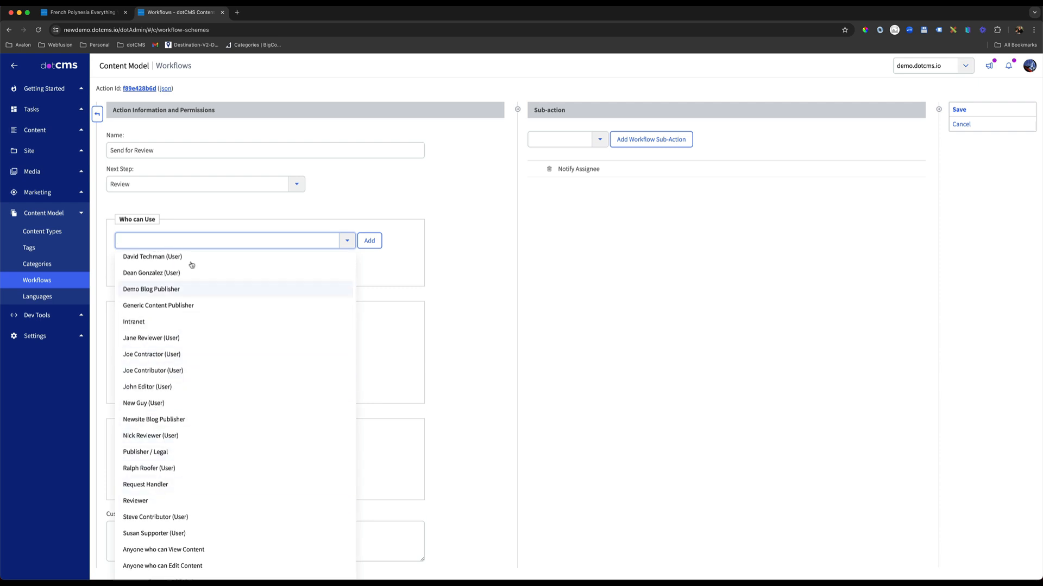
left_click(149, 240)
left_click(149, 240)
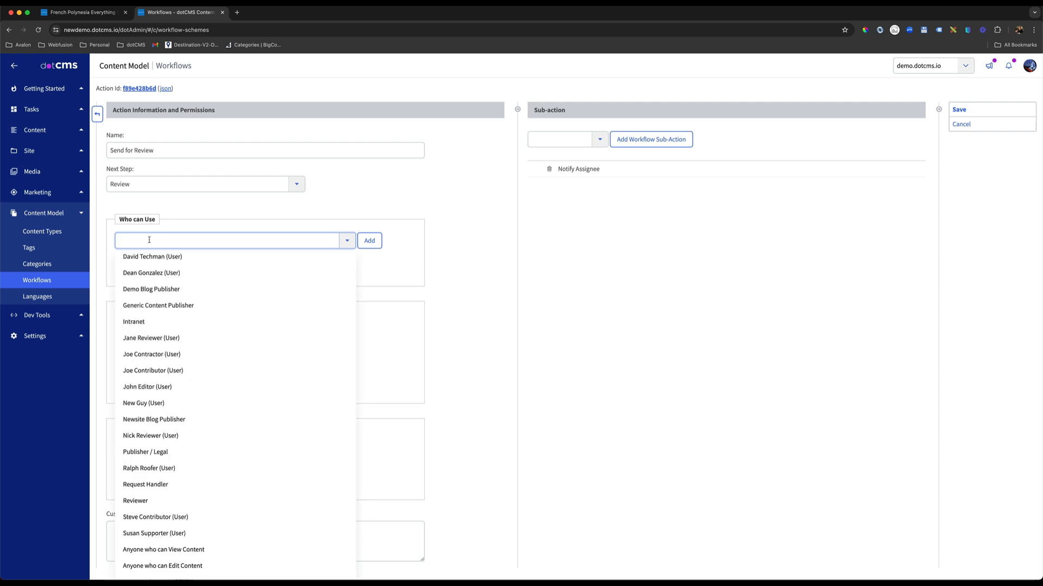
left_click(149, 237)
left_click(144, 239)
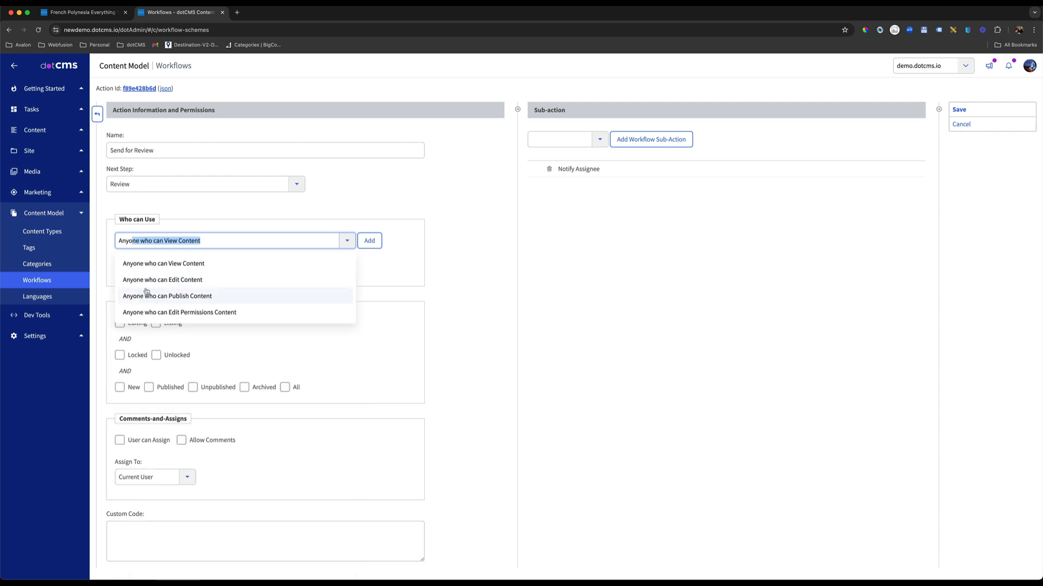
left_click(184, 282)
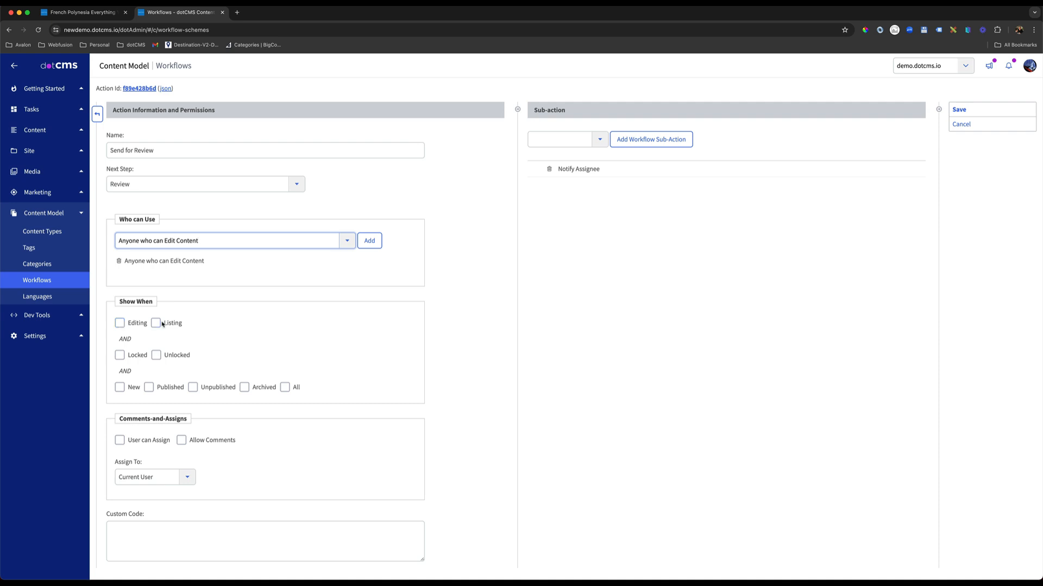
left_click_drag(186, 324, 169, 326)
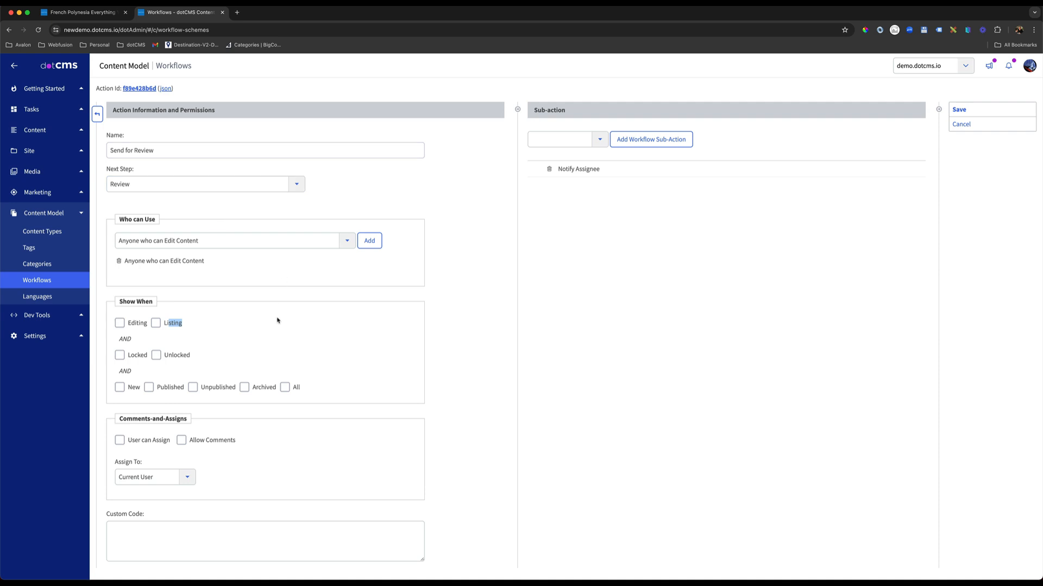
left_click(284, 387)
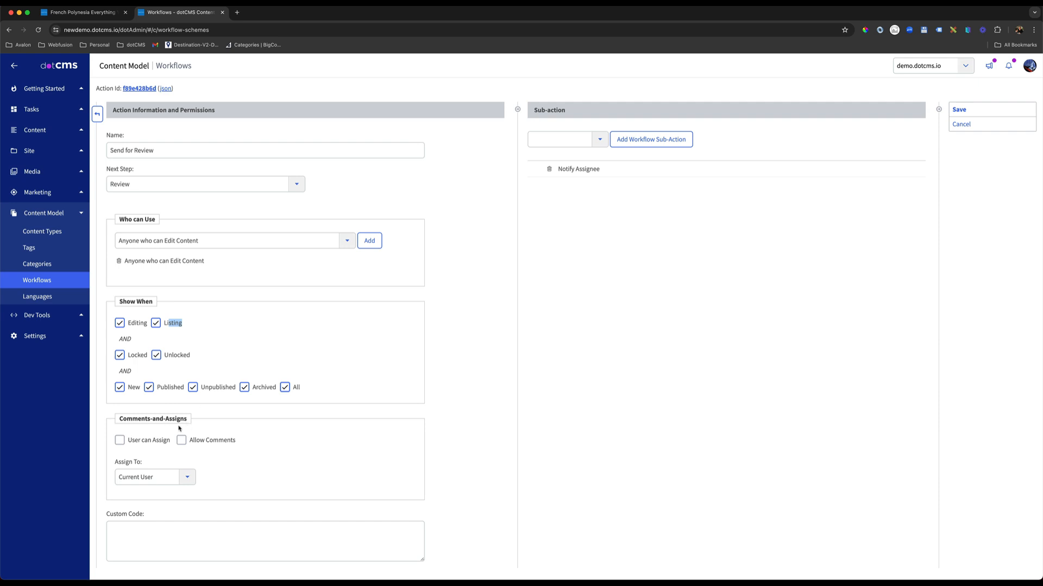
Enable User can Assign and Allow Comments for Send for Review and assign it to the Reviewer role.
left_click(120, 440)
left_click(182, 442)
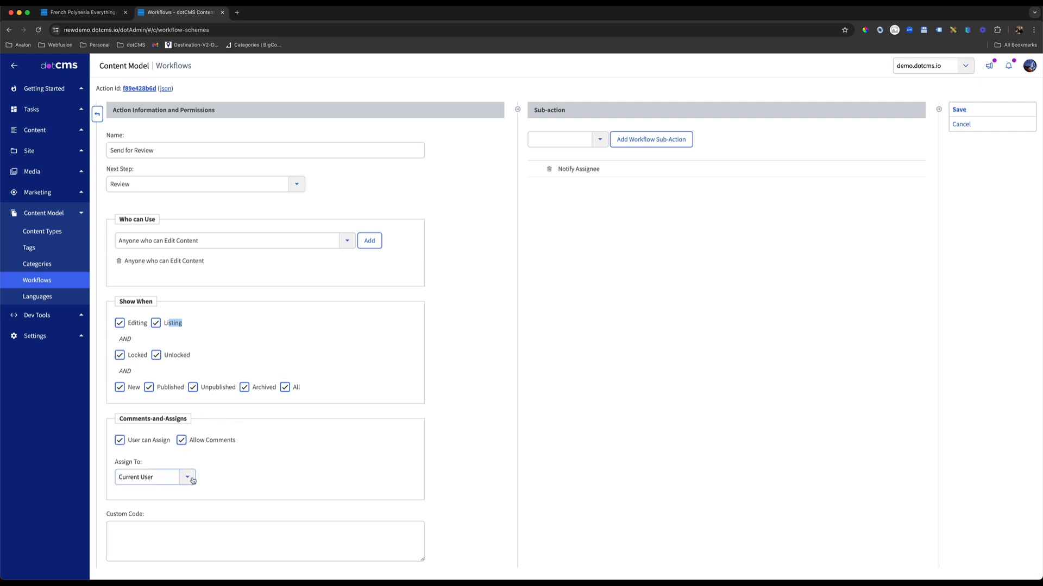
left_click(136, 464)
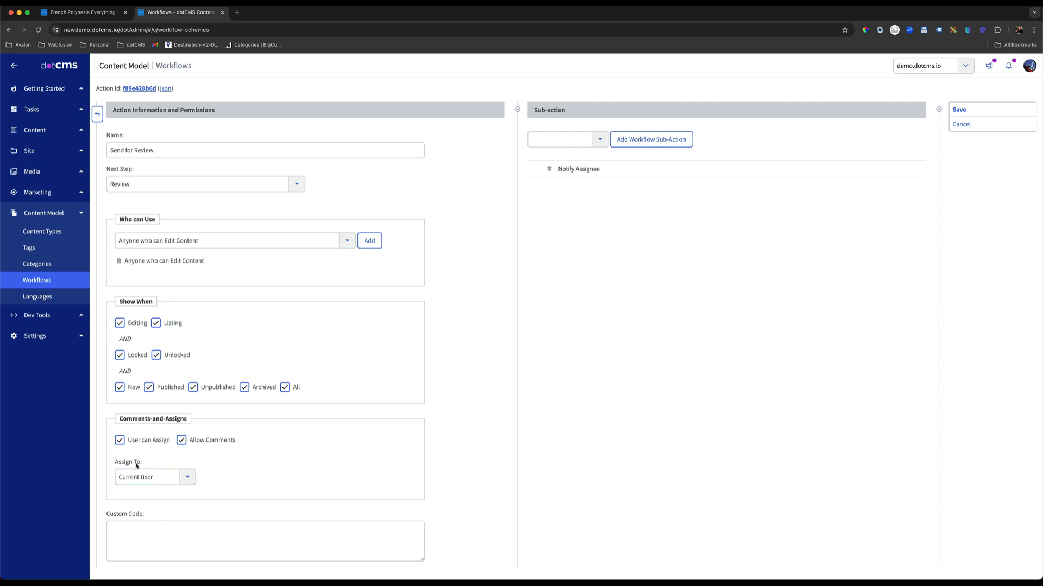
left_click(185, 477)
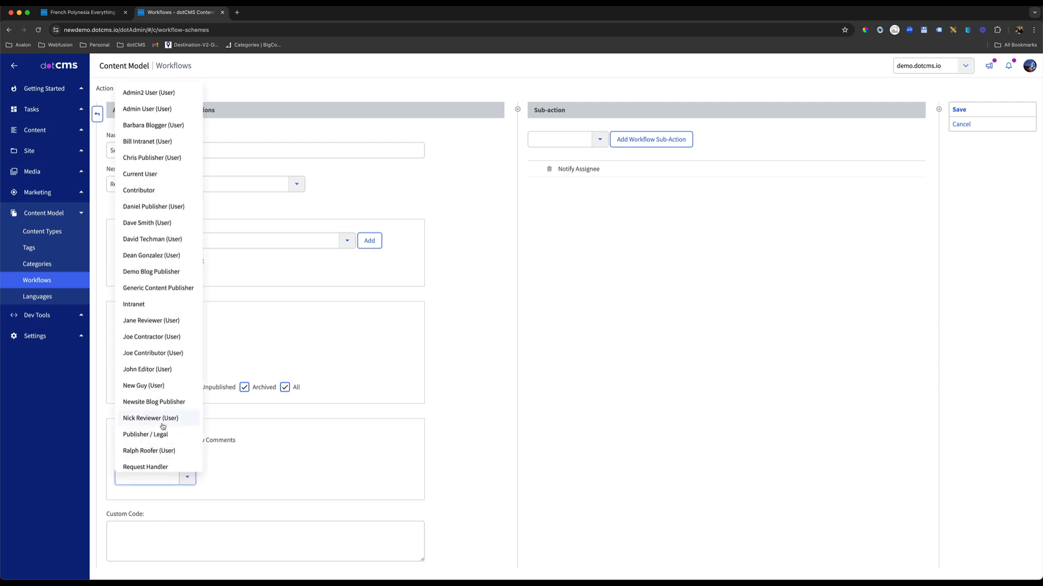
scroll(163, 365, "down", 2)
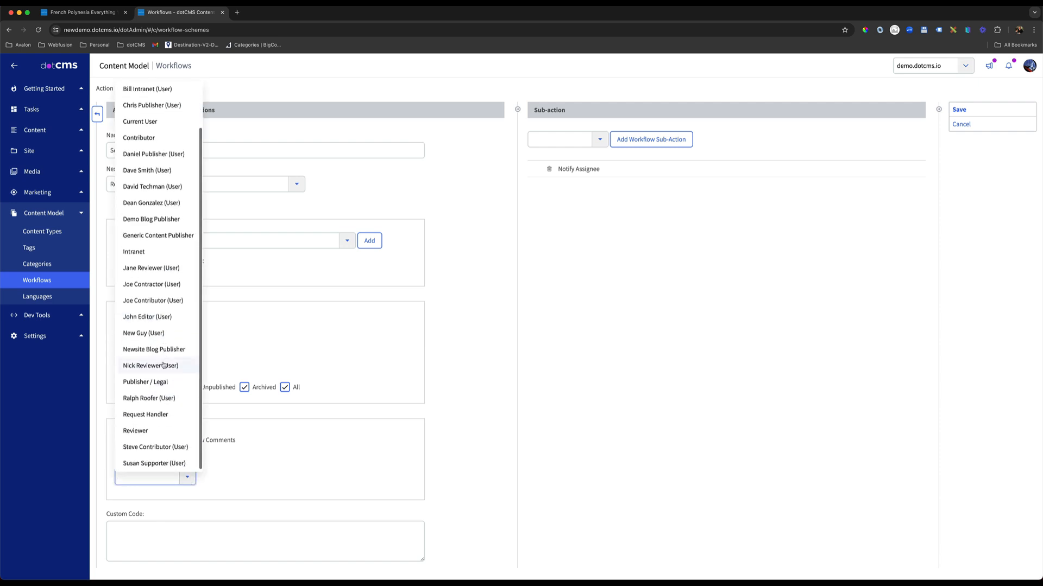
left_click(143, 431)
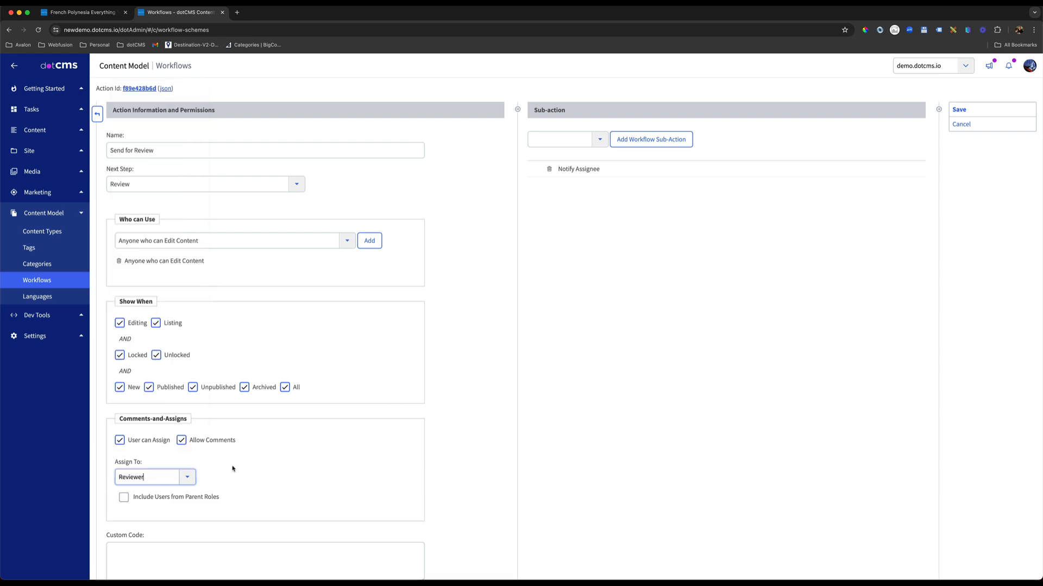
scroll(232, 468, "down", 1)
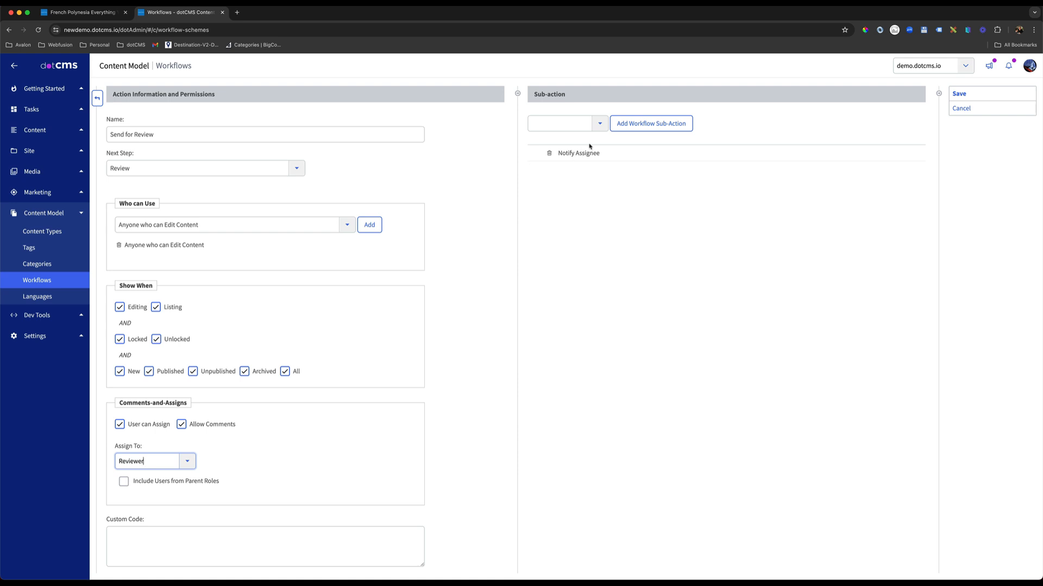
left_click_drag(201, 340, 164, 342)
left_click(608, 222)
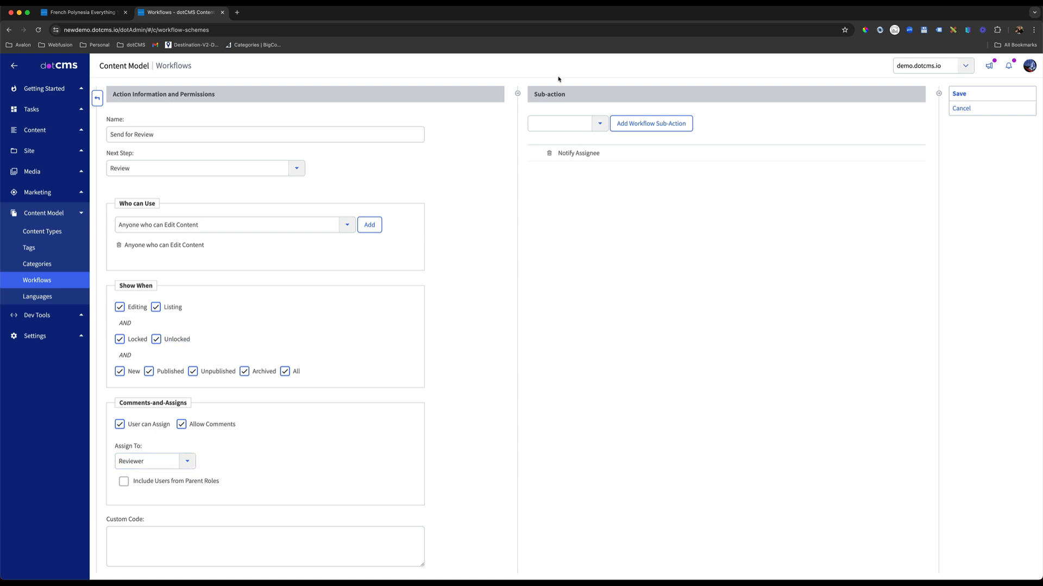
Try the 'Four Eyes' Approval sub-action on Send for Review, examining its approver and email parameters, and remove it again.
left_click(600, 124)
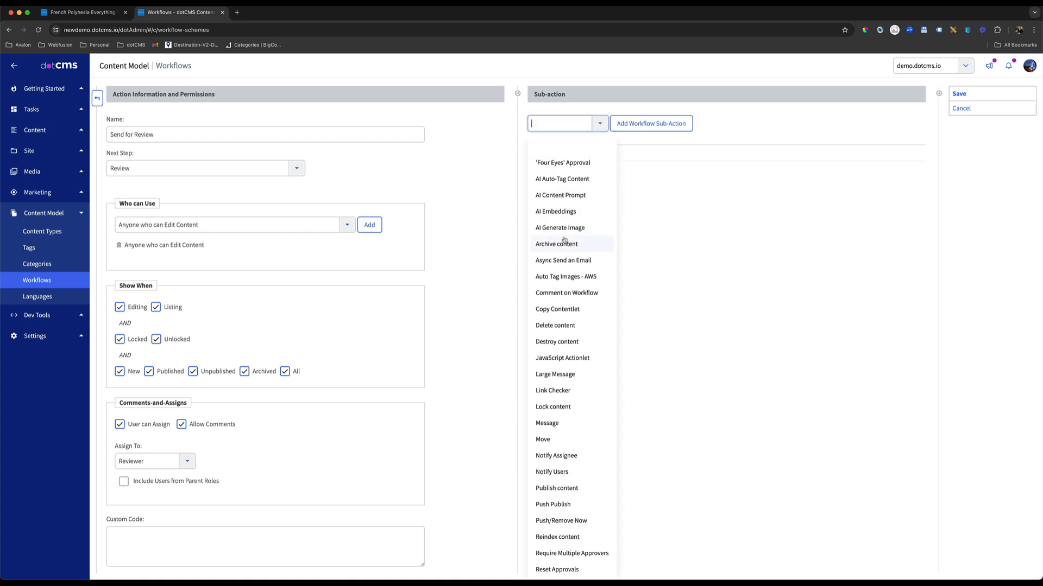
left_click(569, 163)
left_click(593, 171)
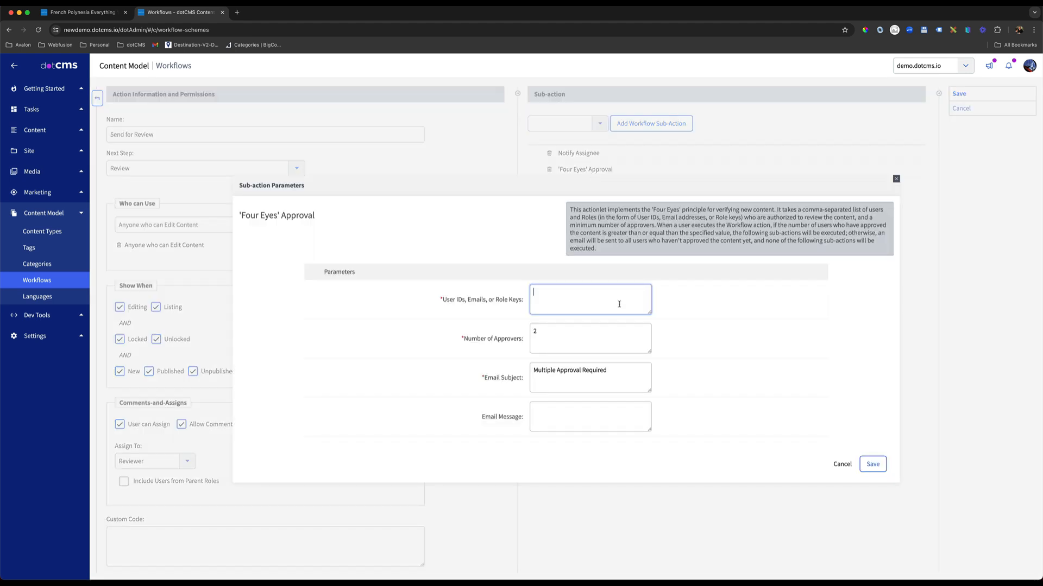
left_click_drag(523, 299, 450, 300)
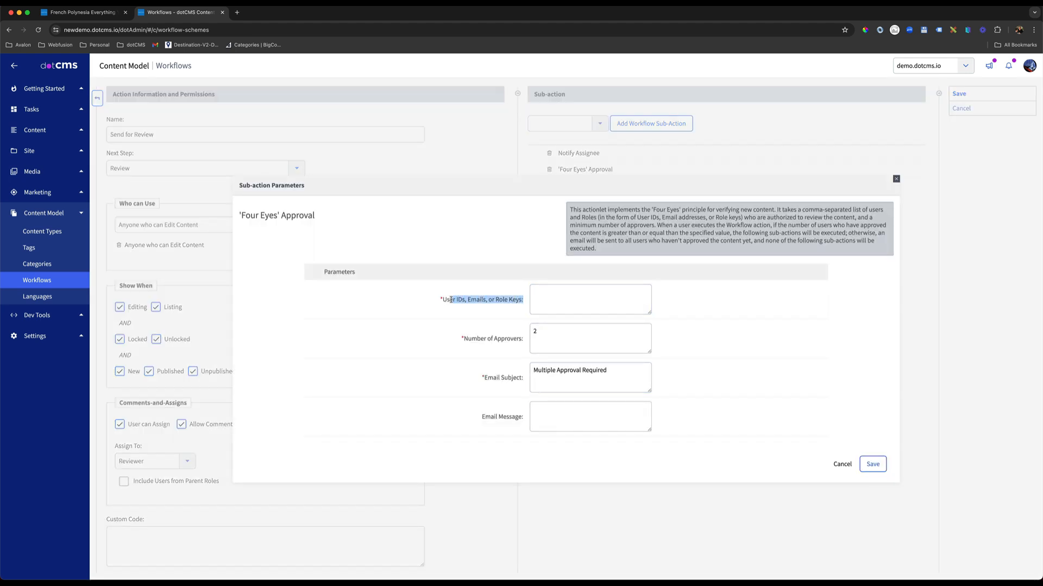
left_click_drag(519, 339, 466, 339)
left_click_drag(511, 378, 487, 378)
left_click_drag(512, 416, 494, 417)
left_click(843, 466)
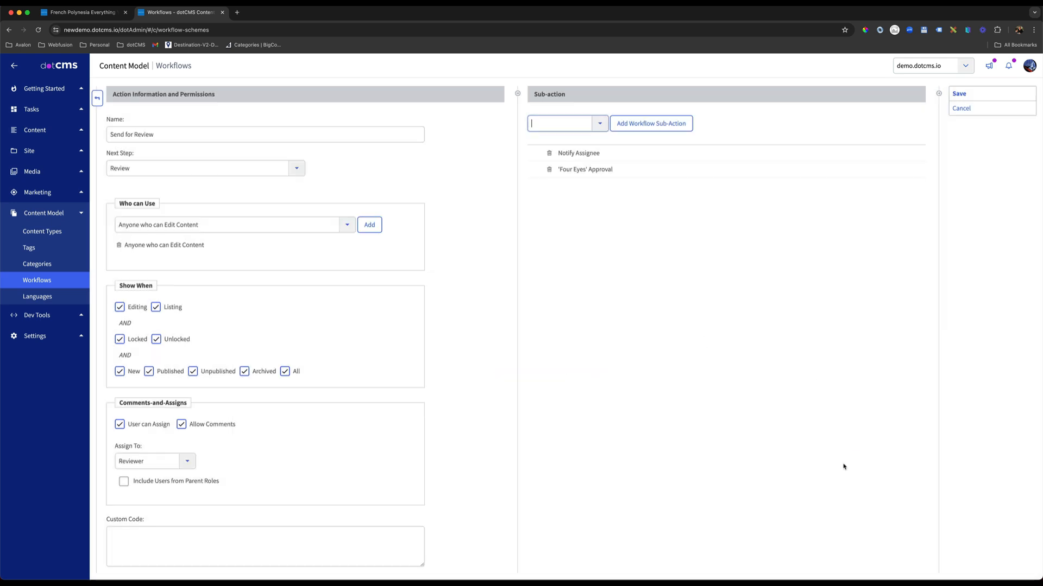
left_click(549, 170)
left_click(589, 90)
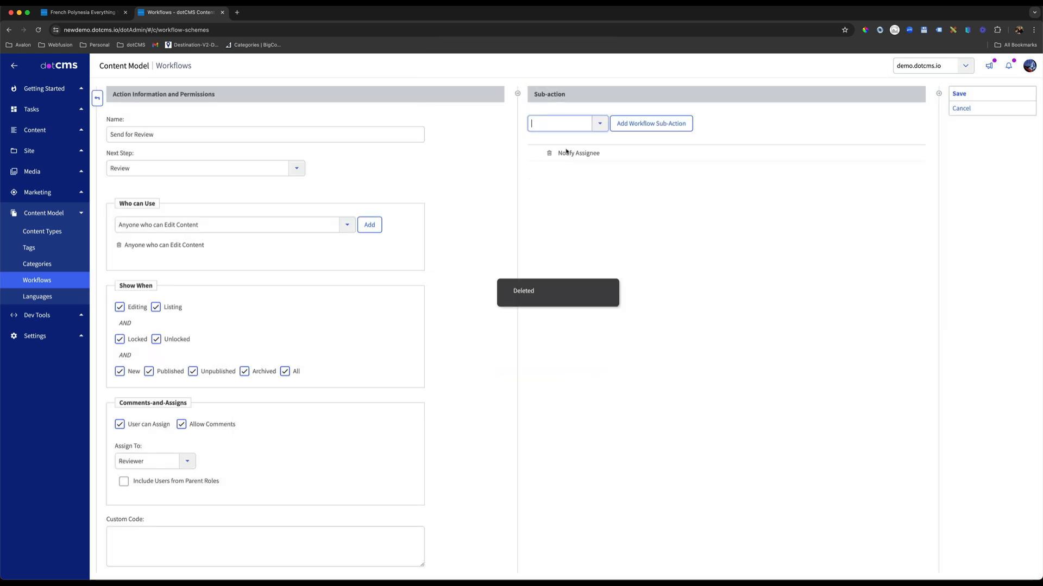
Add a Save content sub-action to Send for Review and place it before Notify Assignee.
left_click(601, 125)
left_click_drag(179, 135, 93, 136)
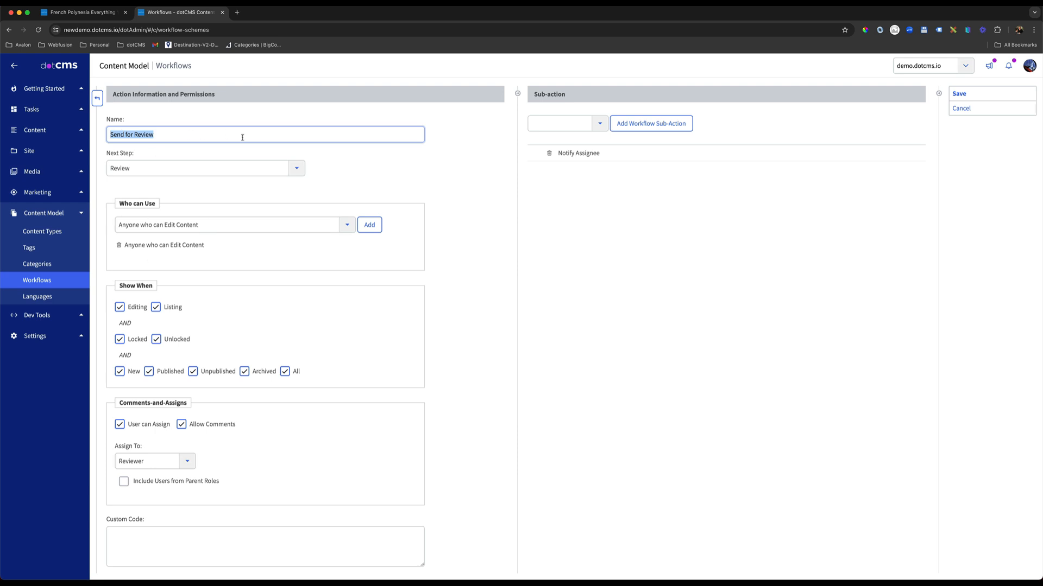
left_click(555, 126)
type("save")
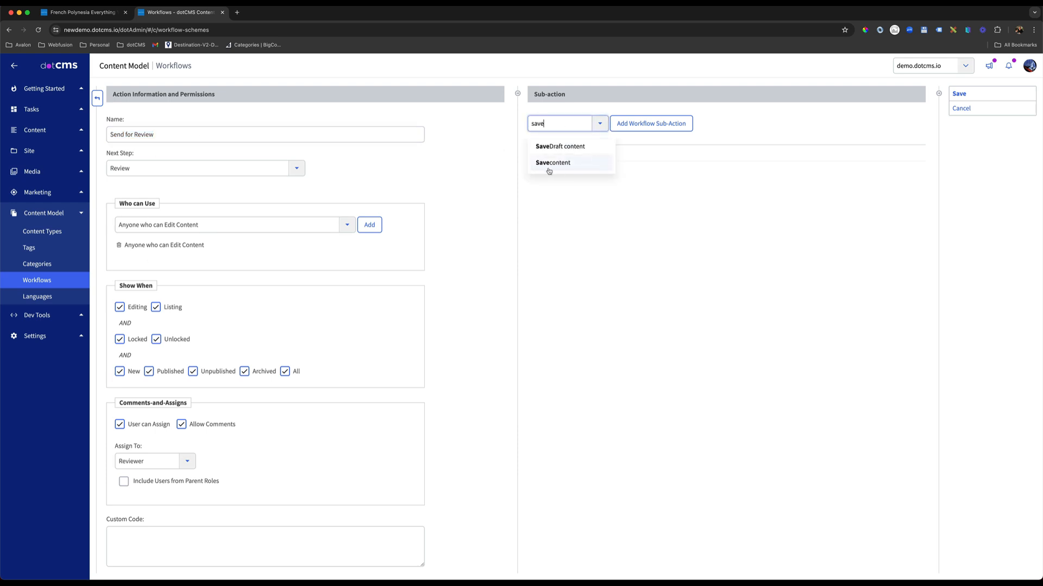
left_click(548, 171)
left_click_drag(573, 170, 578, 152)
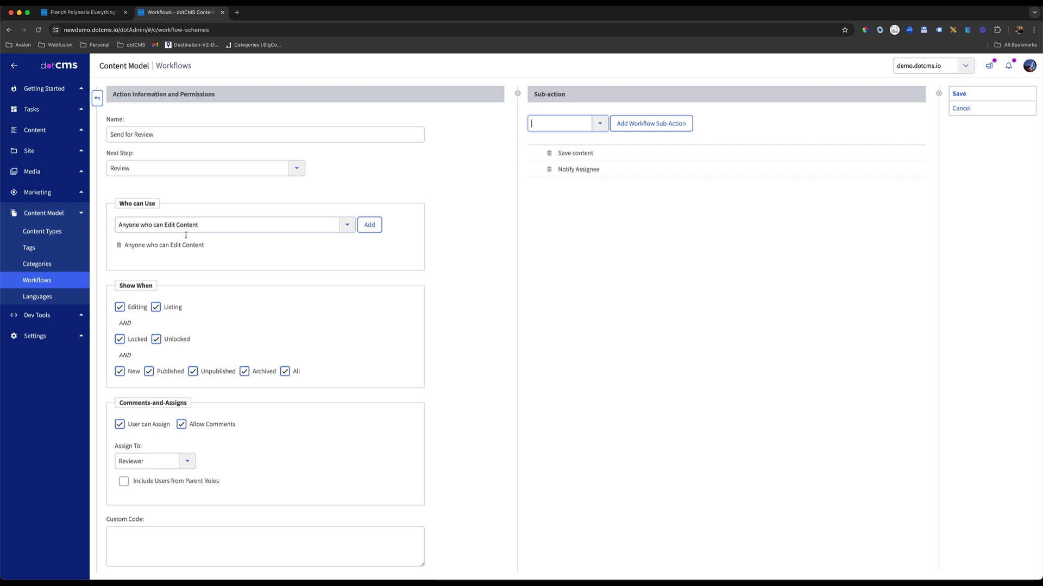
Add an Unlock content sub-action between Save content and Notify Assignee, and save the Send for Review action.
double_click(174, 340)
left_click_drag(141, 341, 130, 341)
left_click(577, 126)
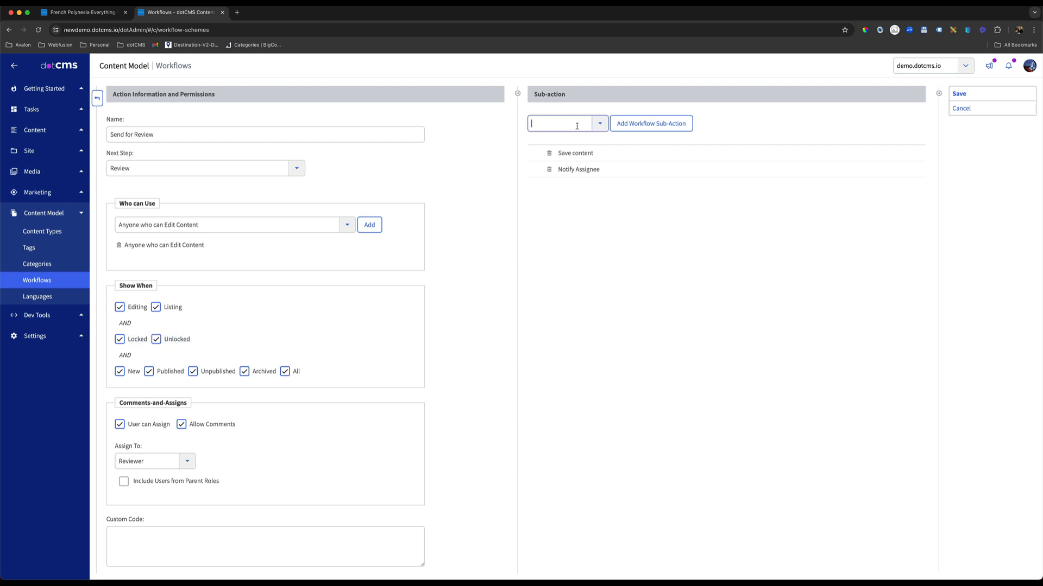
type("un")
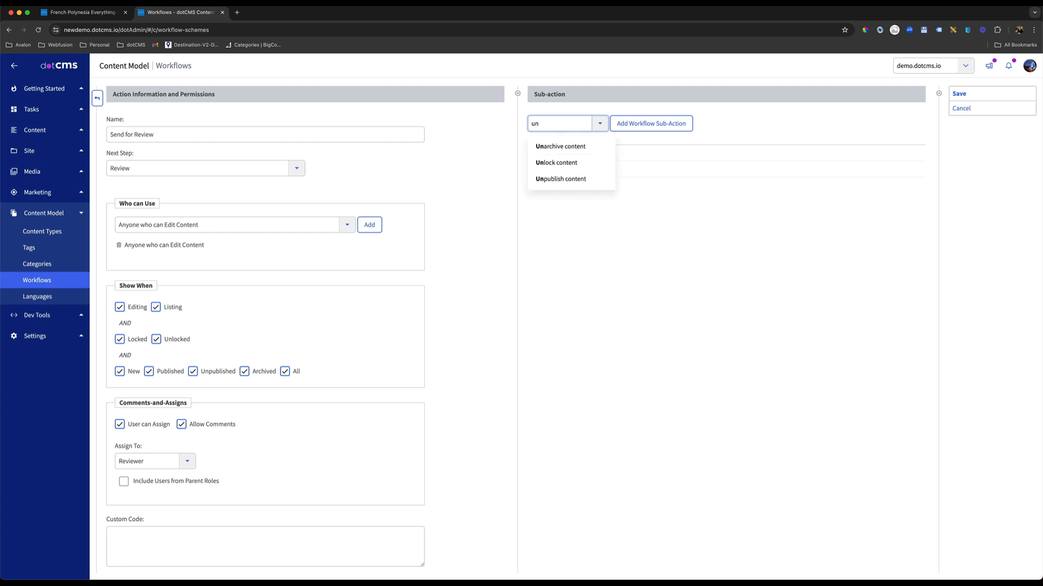
left_click(568, 164)
left_click_drag(577, 189, 583, 168)
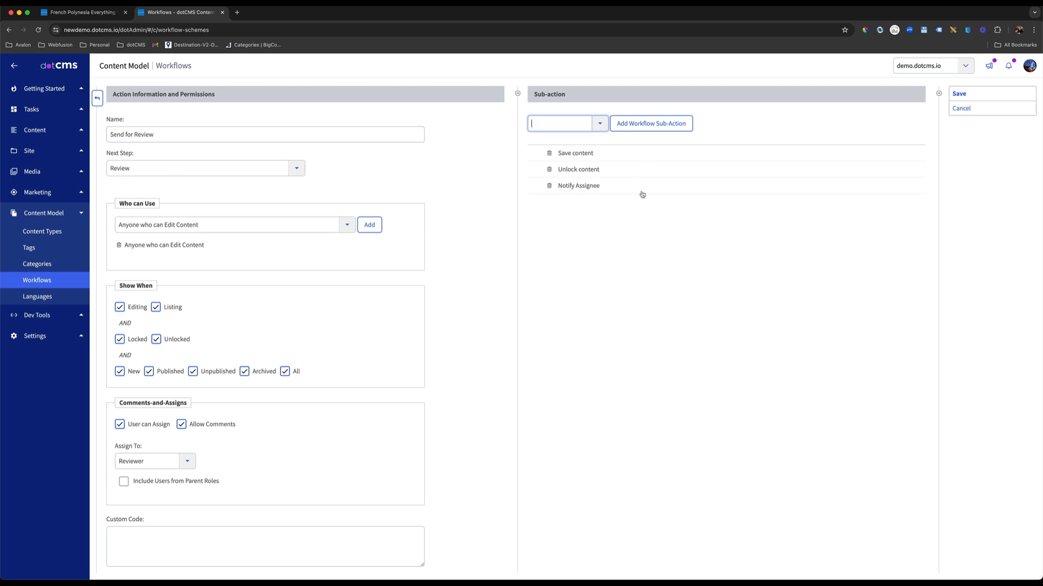
left_click(959, 94)
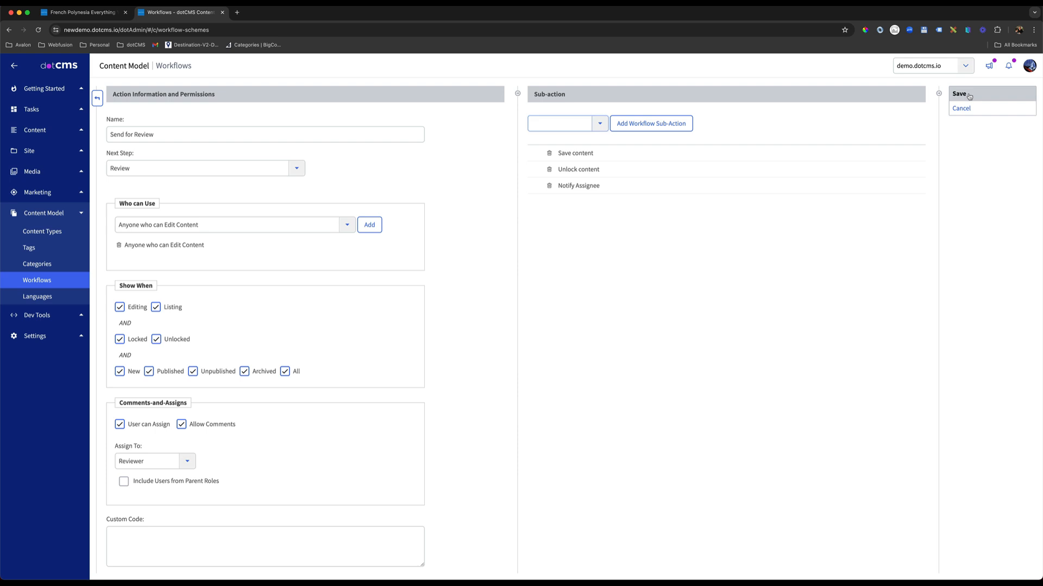
Return to the Blogs workflow scheme and copy the Send for Review action into the QA and Published steps.
left_click(97, 114)
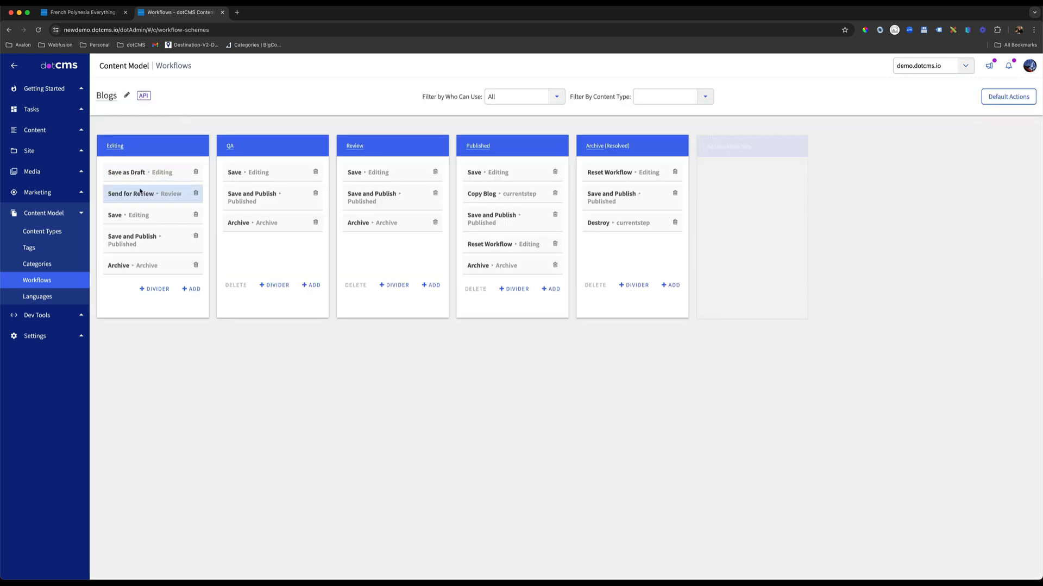
left_click_drag(132, 195, 250, 197)
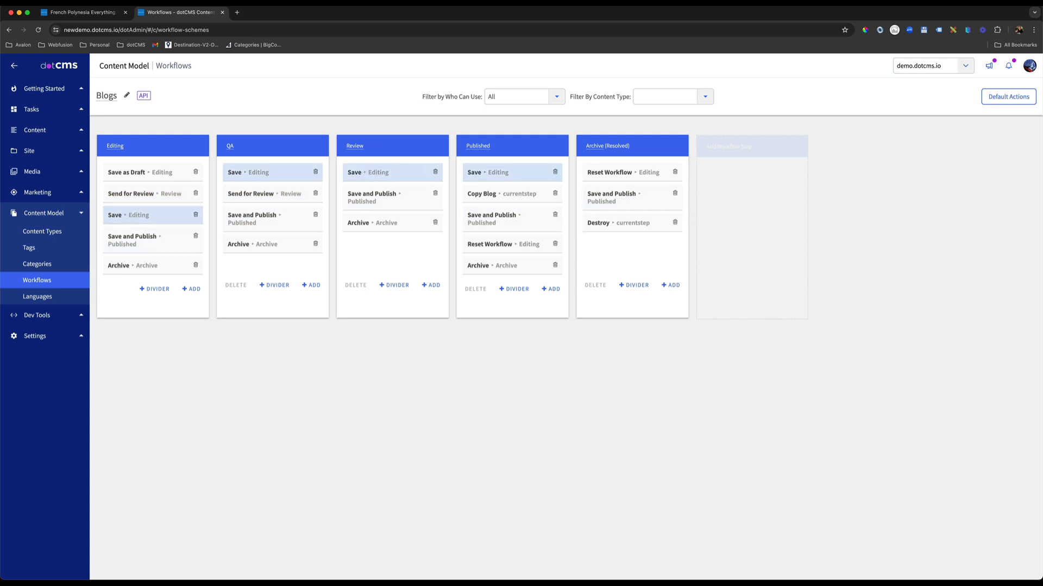
left_click_drag(273, 198, 509, 194)
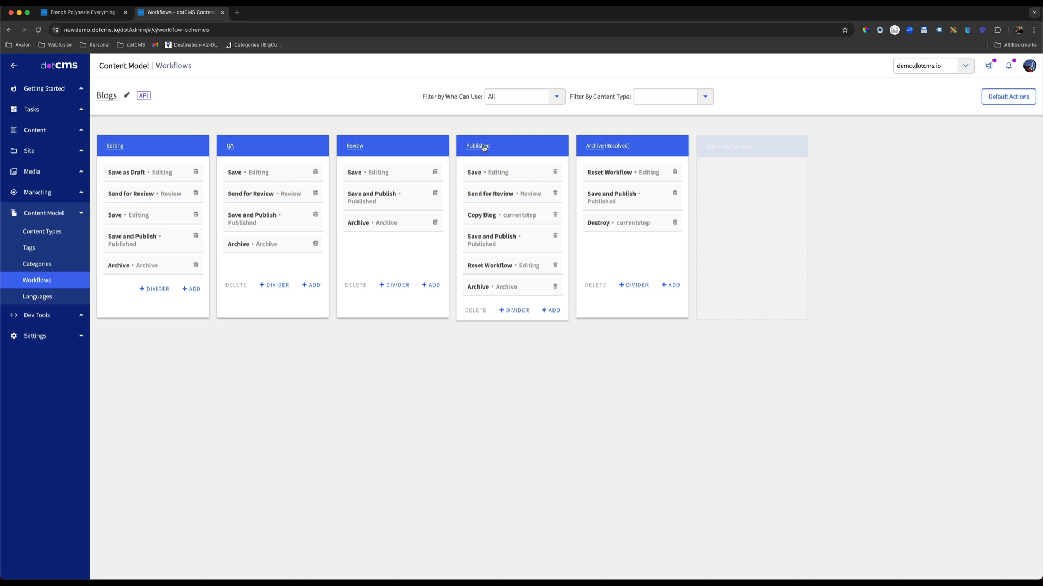
Add a new workflow action named Push to Prod to the Published step and save it.
left_click(550, 312)
left_click(202, 131)
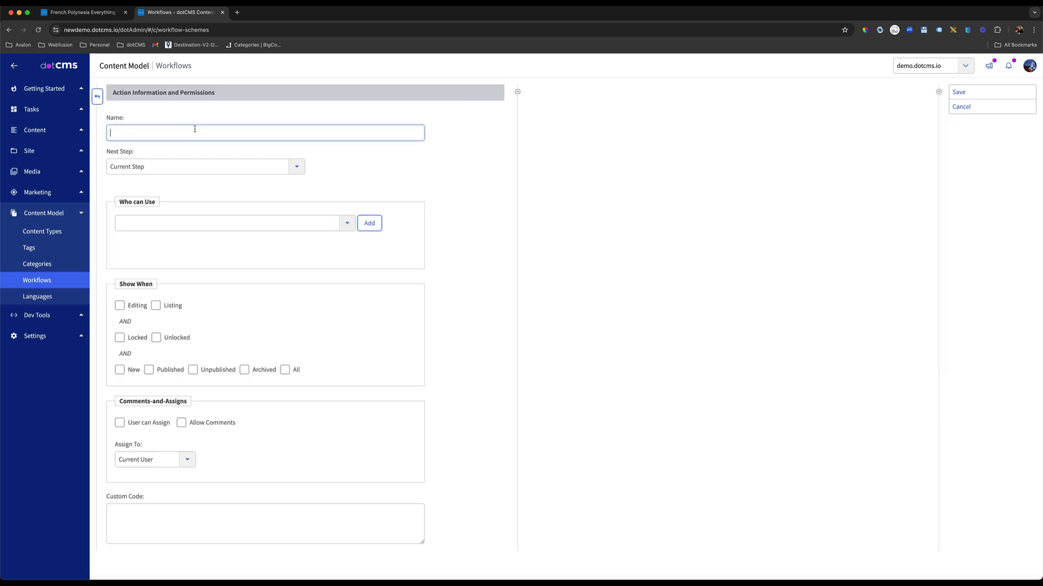
type("Pushnto Prod")
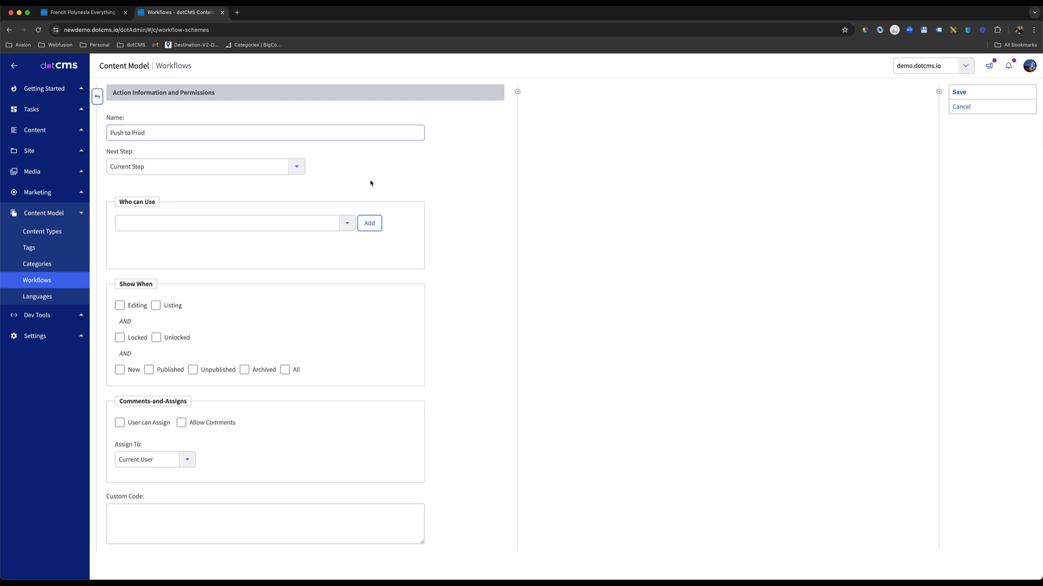
key("Return")
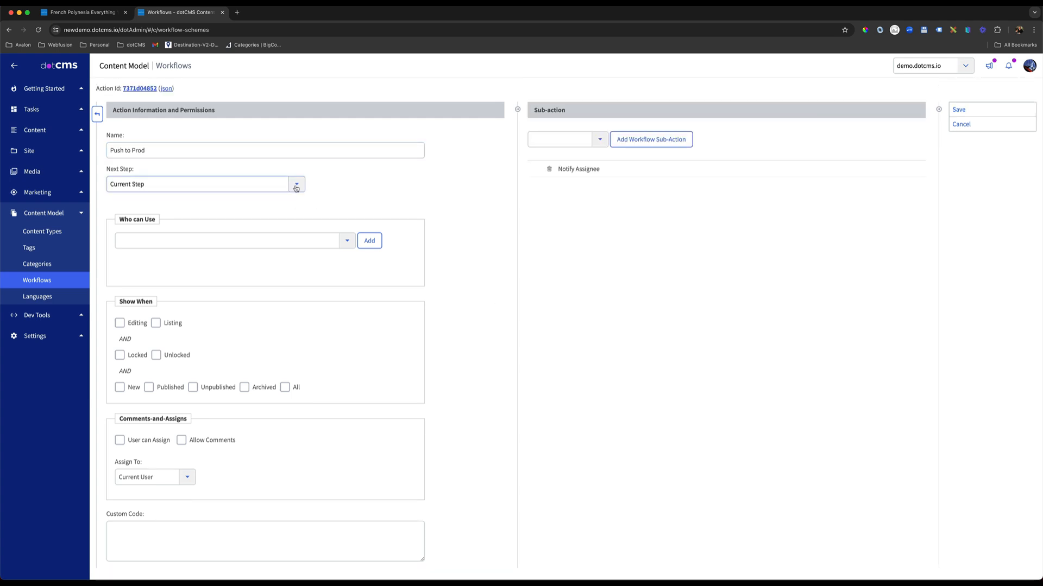
Set Push to Prod's next step to Published, allow Demo Blog Publisher to use it, and enable every Show When state.
left_click(297, 186)
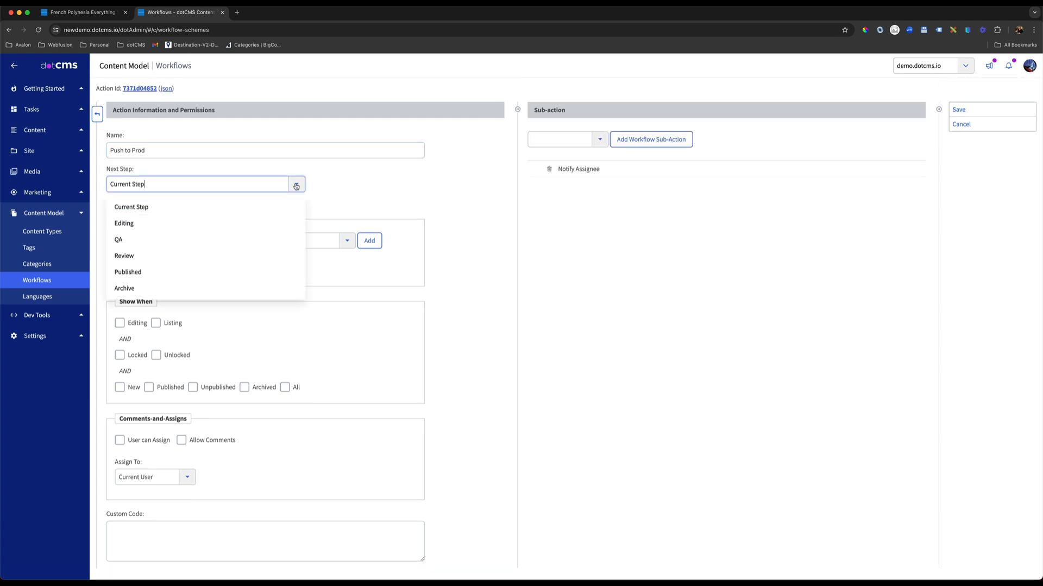
left_click(144, 272)
left_click(301, 244)
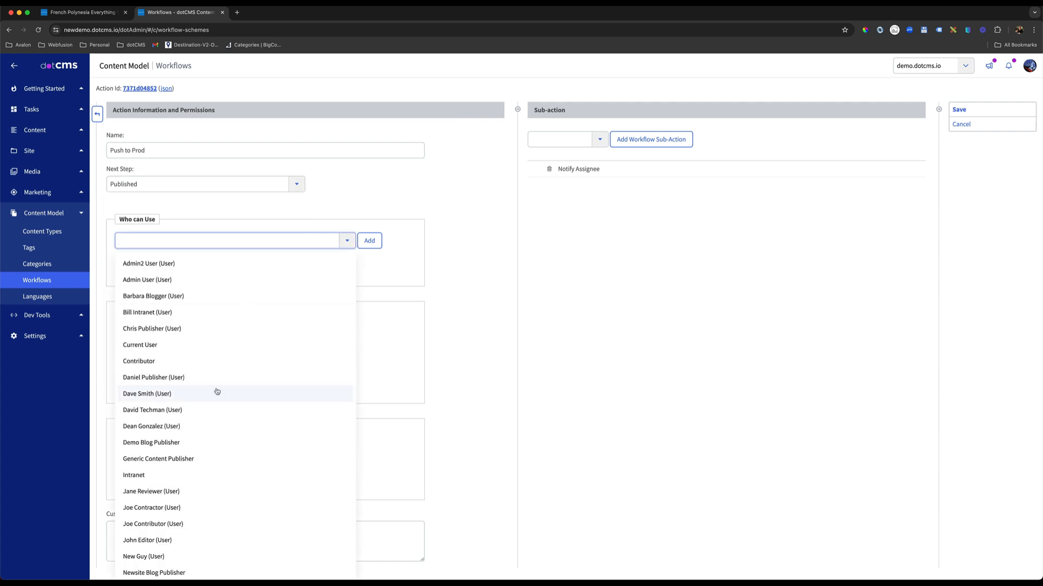
left_click(150, 444)
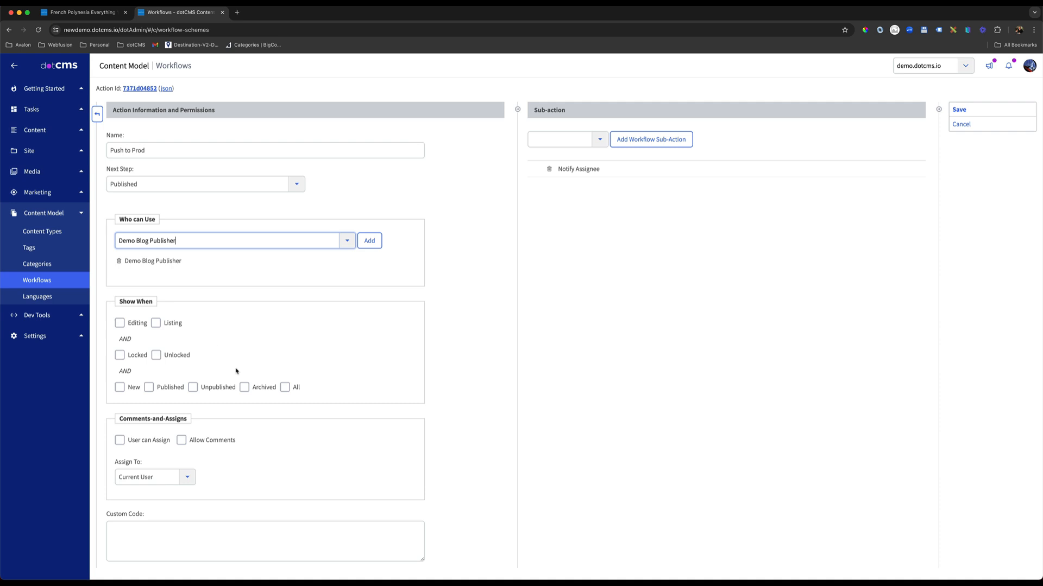
left_click(285, 387)
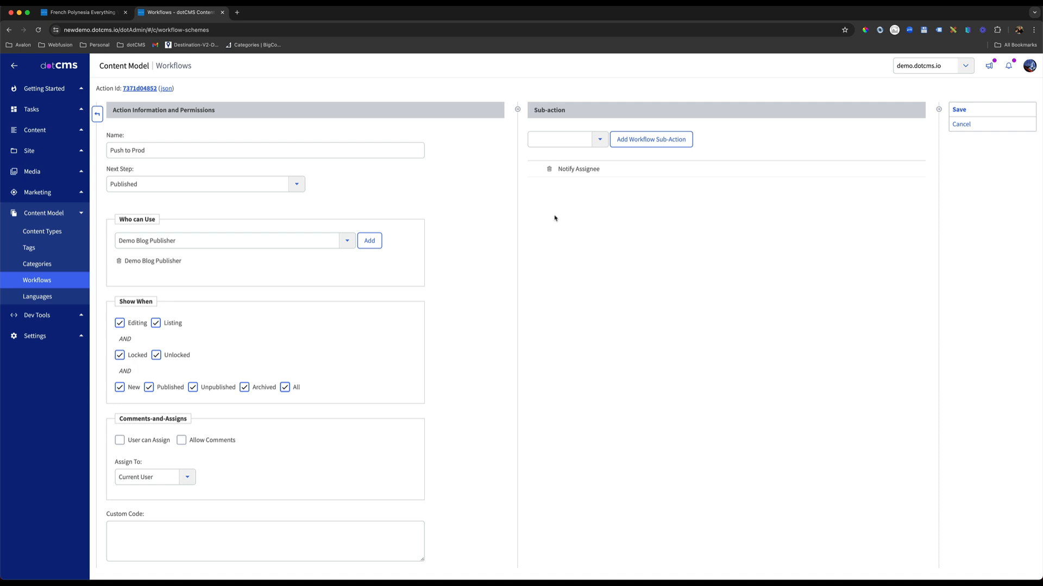
Add Save content and Publish content sub-actions to the Push to Prod action.
left_click(601, 140)
left_click_drag(153, 151, 89, 148)
left_click(584, 142)
key("Down")
key("Down")
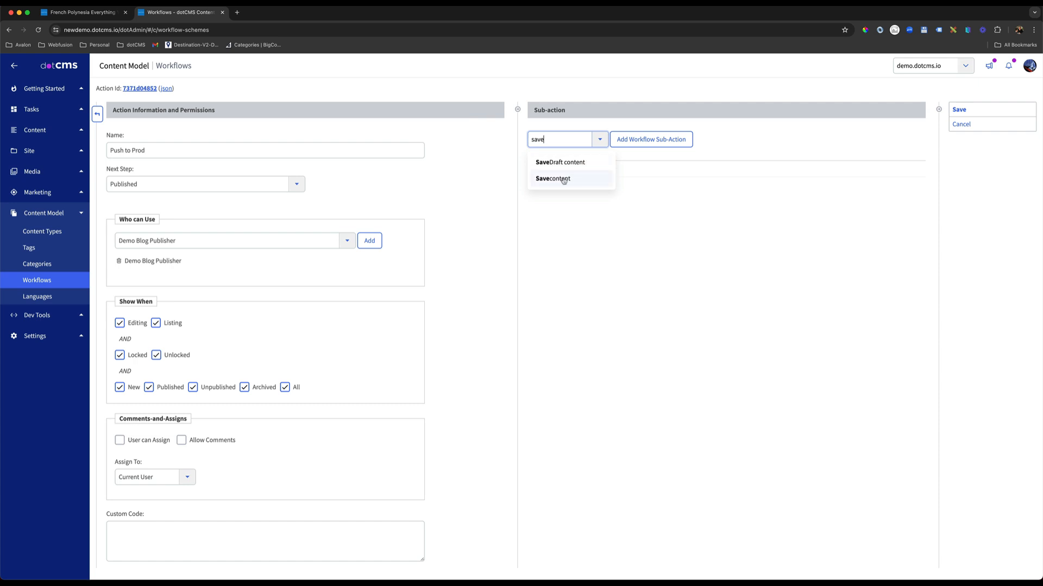
key("Return")
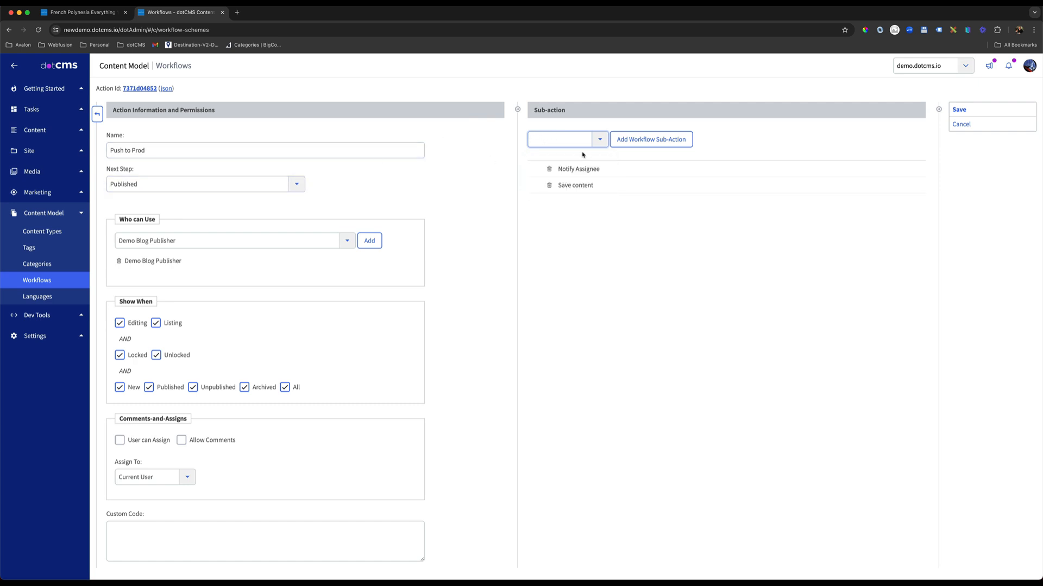
type("pub")
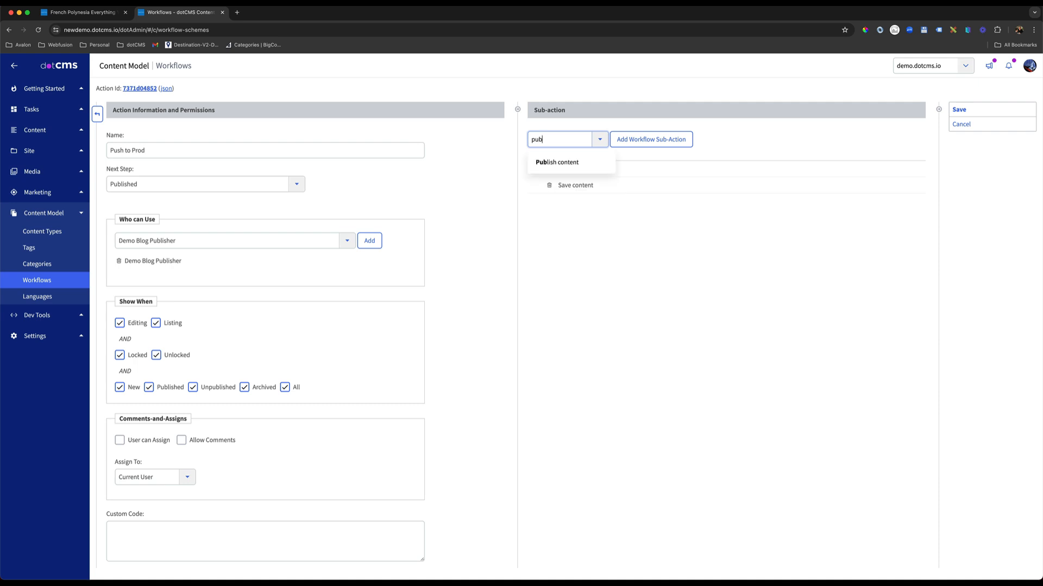
left_click(561, 163)
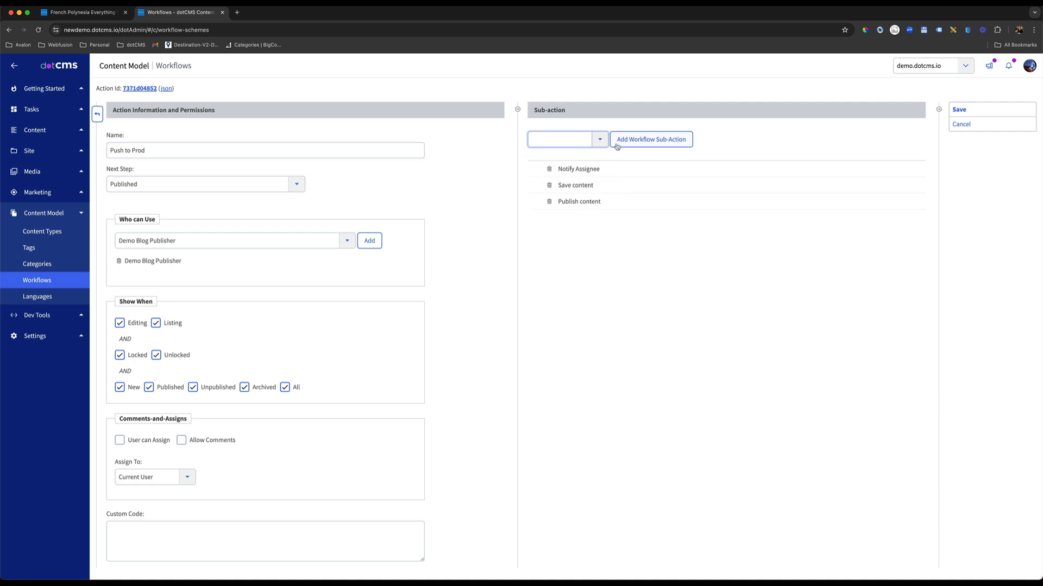
Add a Push/Remove Now sub-action to Push to Prod and remove its Notify Assignee sub-action.
left_click(600, 139)
scroll(586, 277, "down", 5)
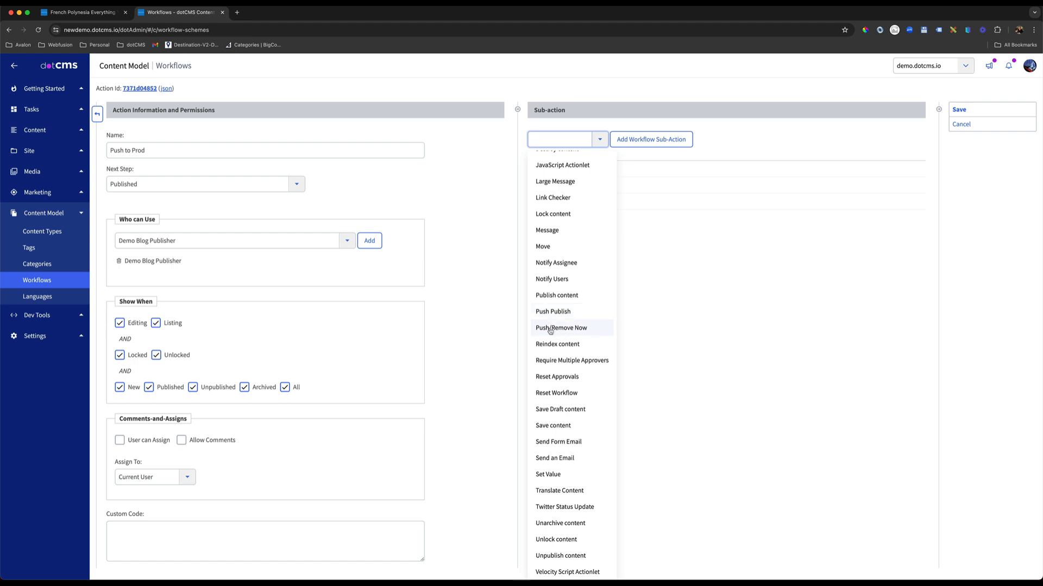
left_click(548, 332)
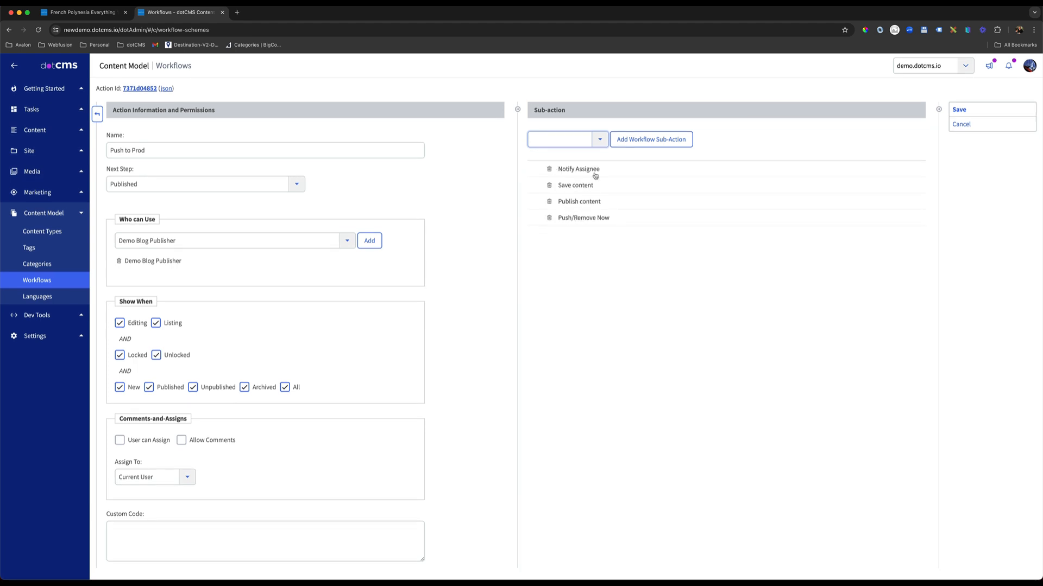
left_click(548, 170)
left_click(590, 90)
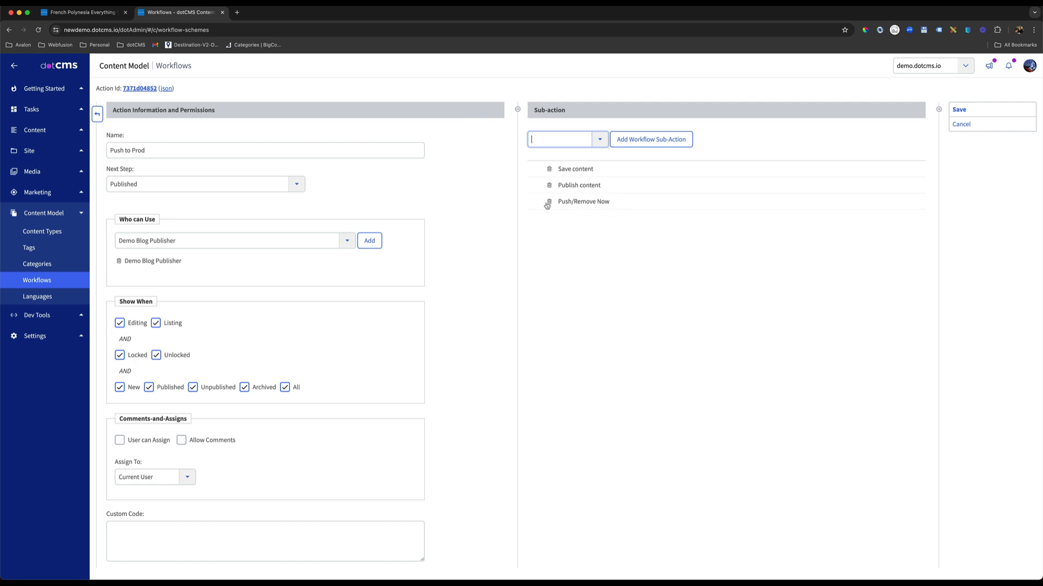
Configure Push/Remove Now with environment Prod, filter Everything and Dependencies and Push Remove false, and save the Push to Prod action.
left_click(576, 204)
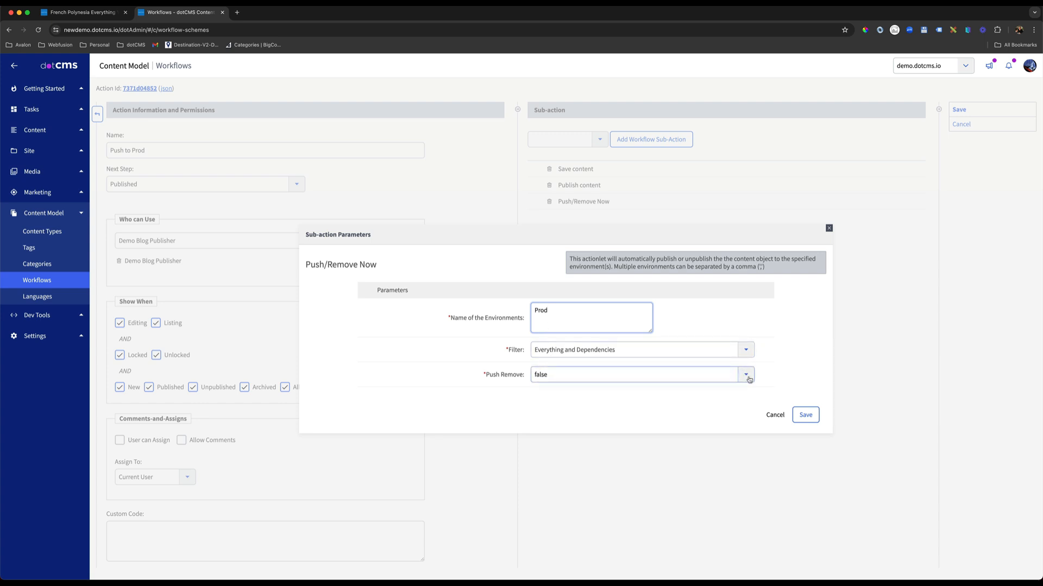
left_click(806, 415)
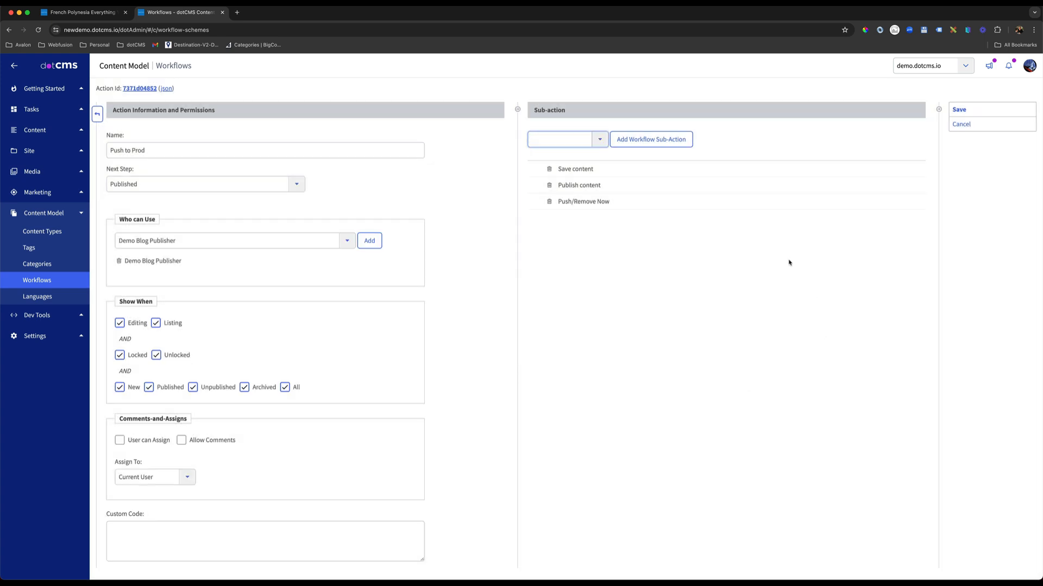
left_click(966, 111)
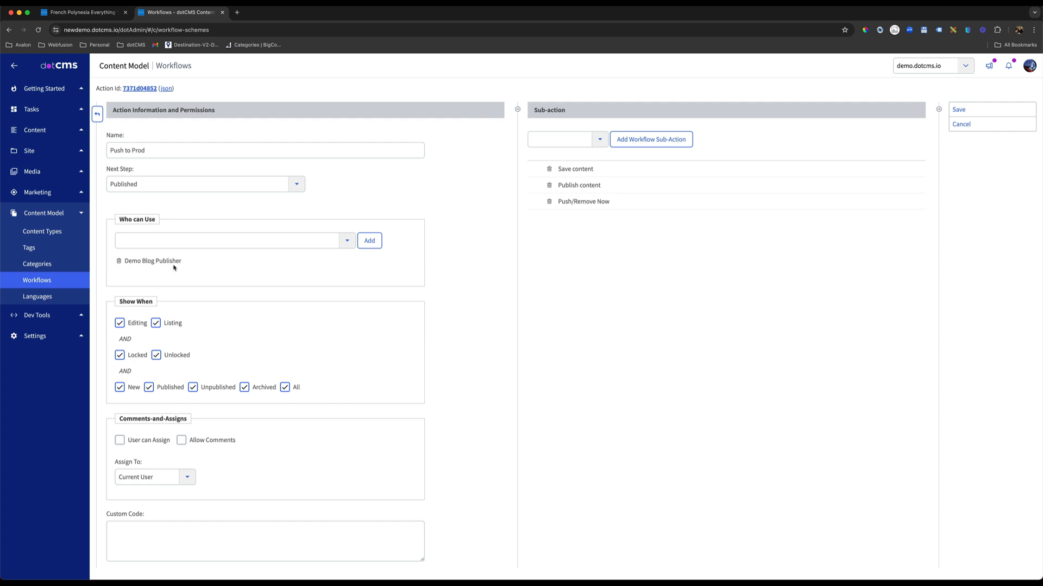
left_click_drag(187, 264, 122, 263)
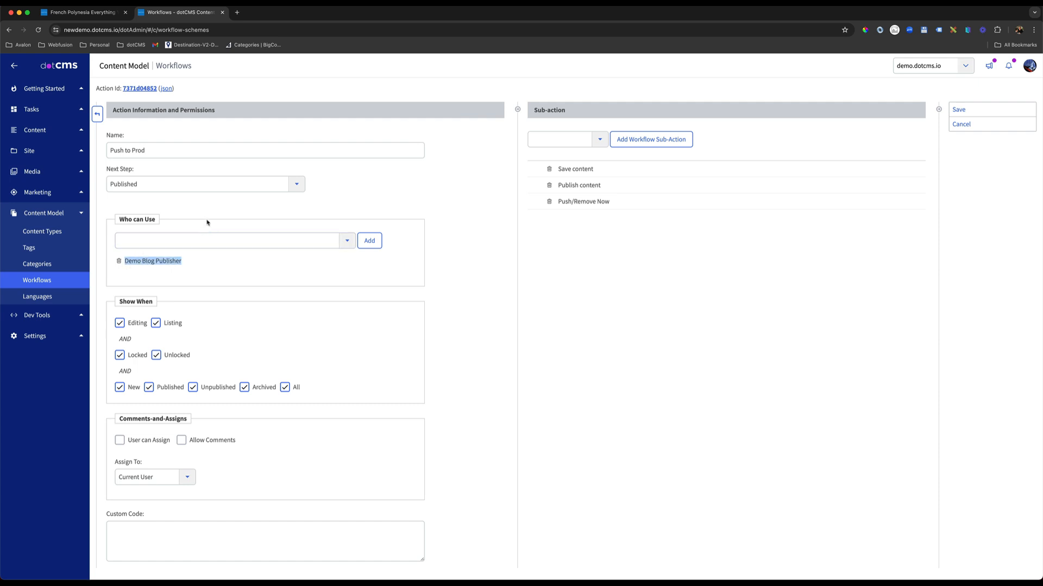
left_click(960, 109)
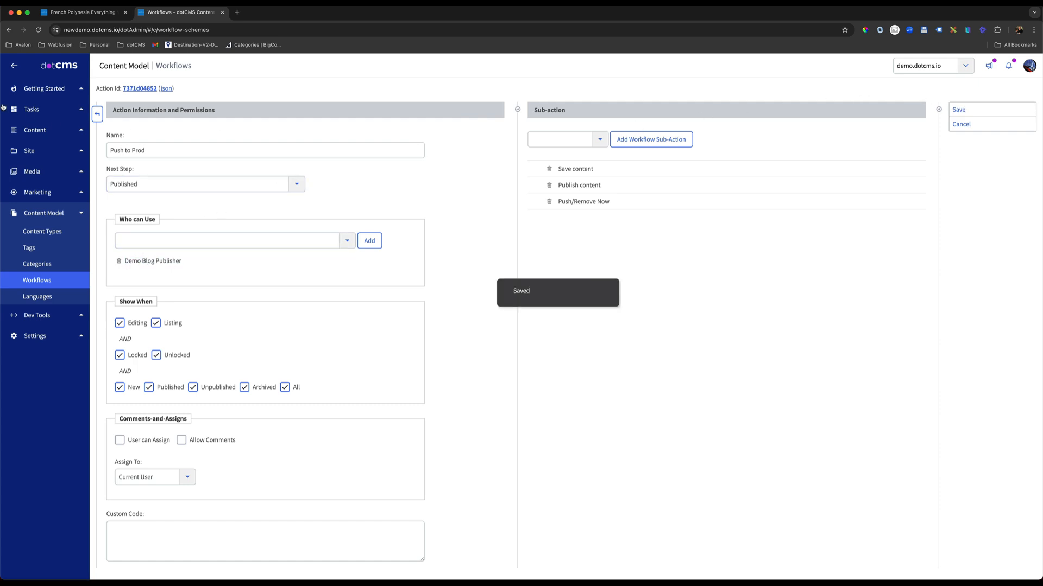
Return to the Blogs scheme and move Push to Prod between Save and Publish and Reset Workflow in the Published step.
left_click(96, 114)
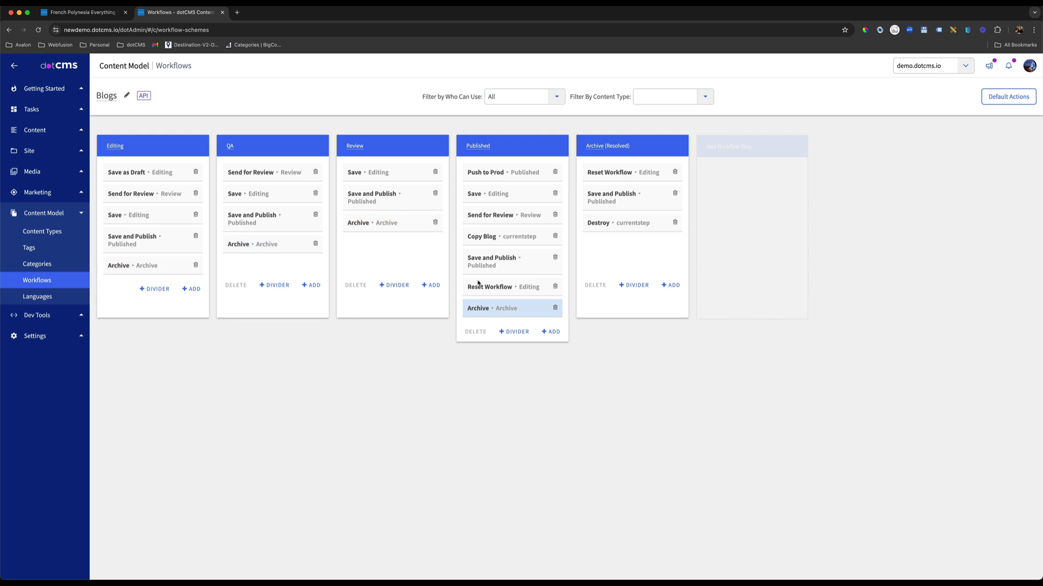
left_click_drag(495, 173, 495, 281)
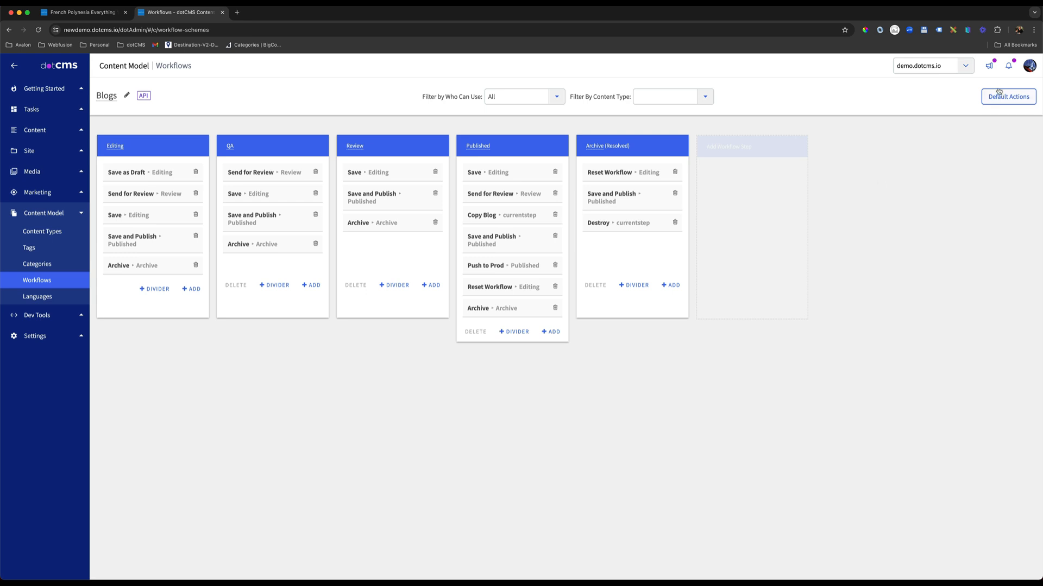
Switch from the admin account to the New Guy test account using Sign In As.
left_click(1029, 66)
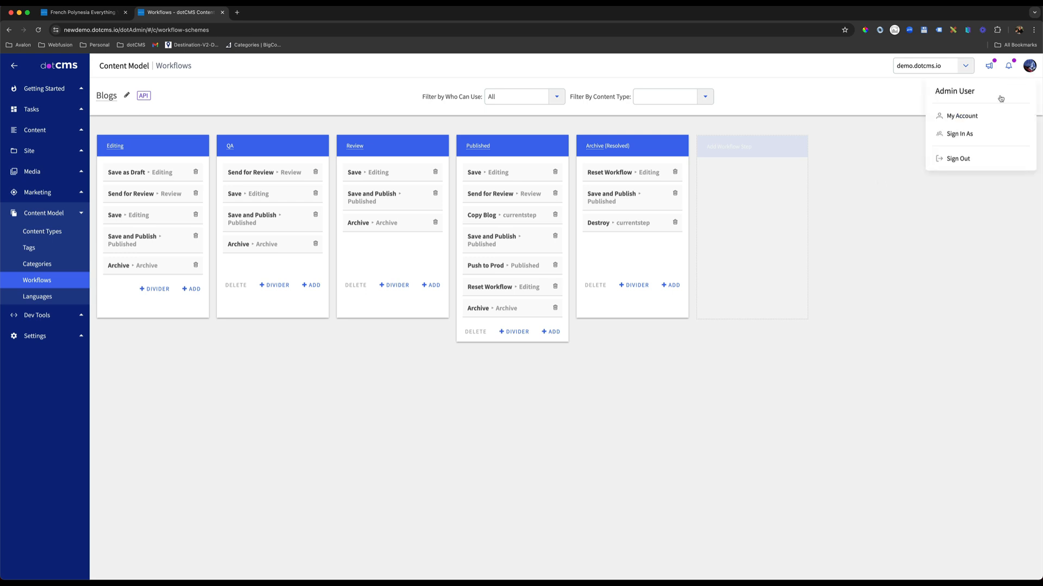
left_click(959, 134)
left_click(577, 125)
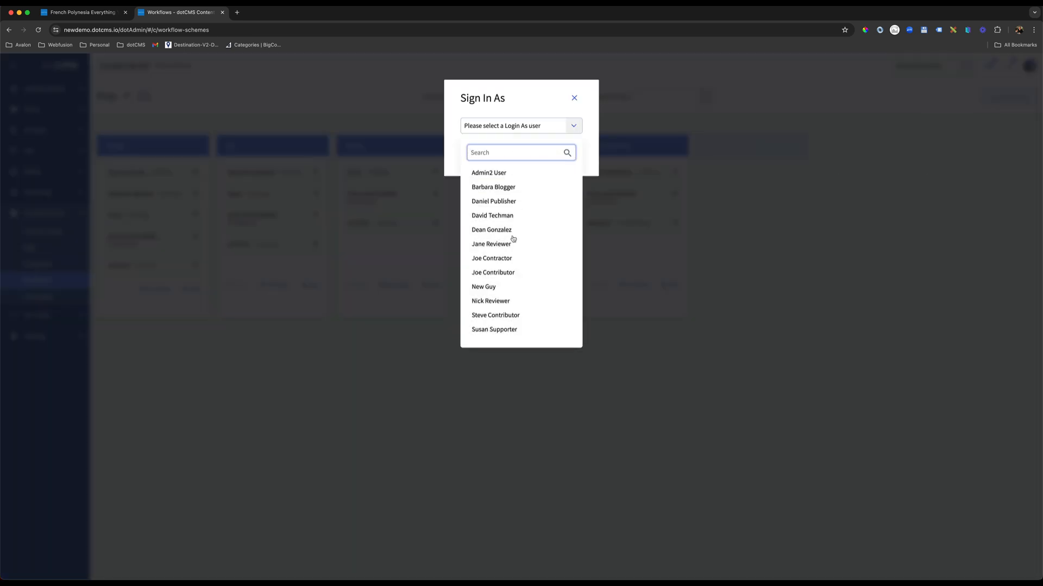
left_click(493, 287)
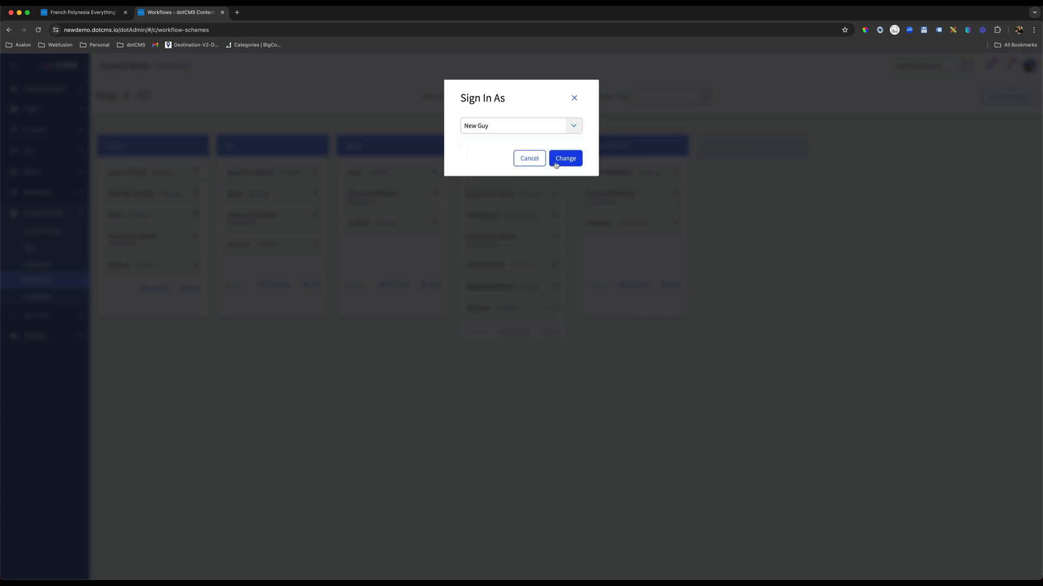
left_click(557, 161)
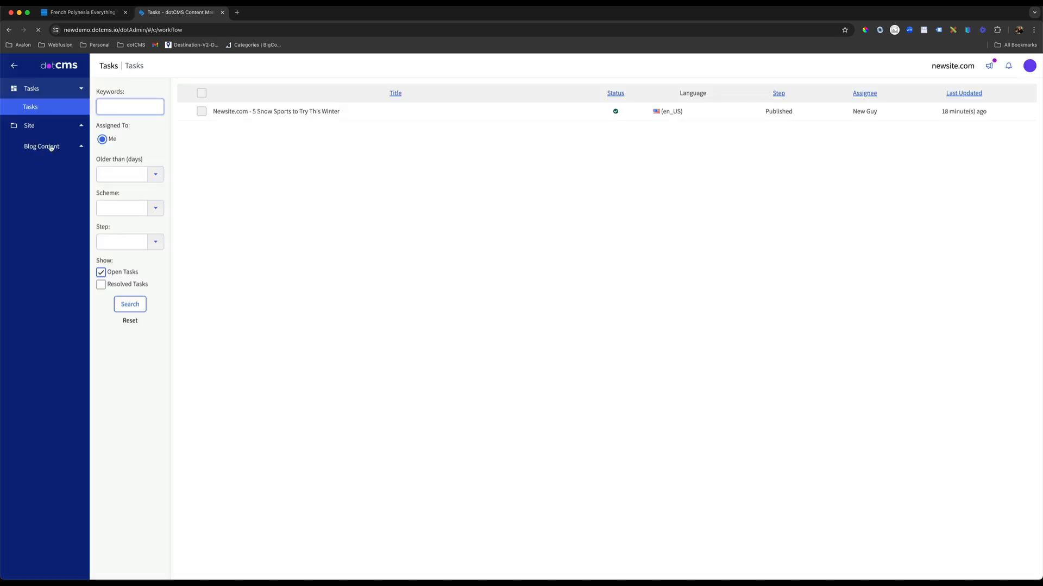
Open the blog 'Newsite.com - 5 Snow Sports to Try This Winter', lock it to check its available workflow actions, and close it.
left_click(50, 147)
left_click(51, 150)
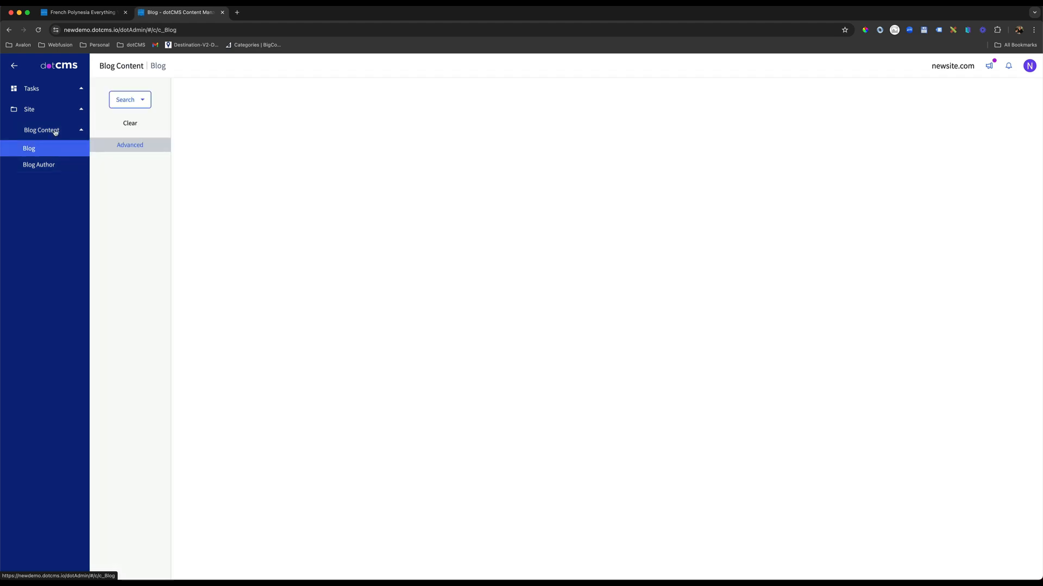
left_click(53, 130)
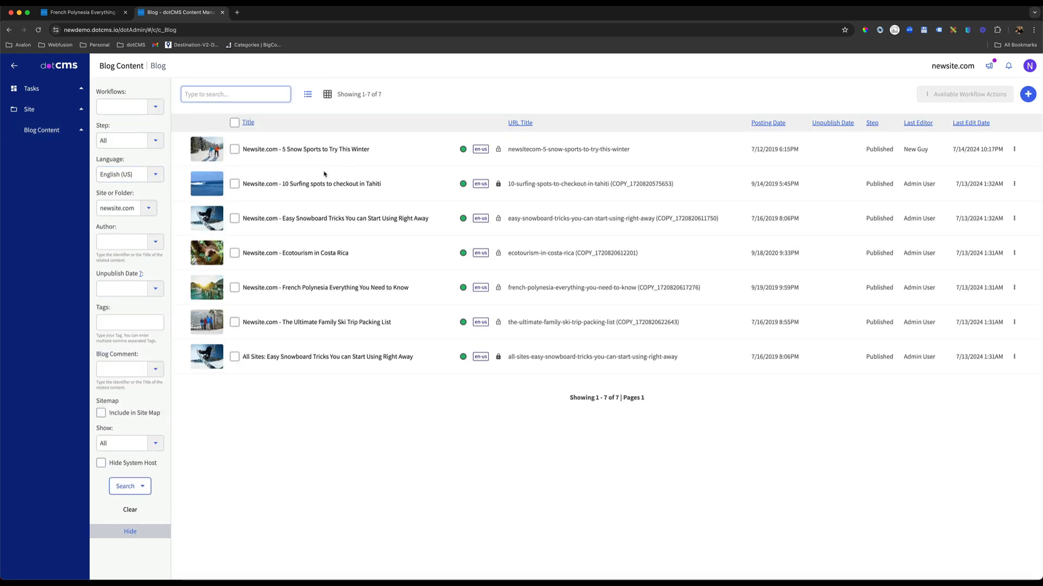
left_click(297, 150)
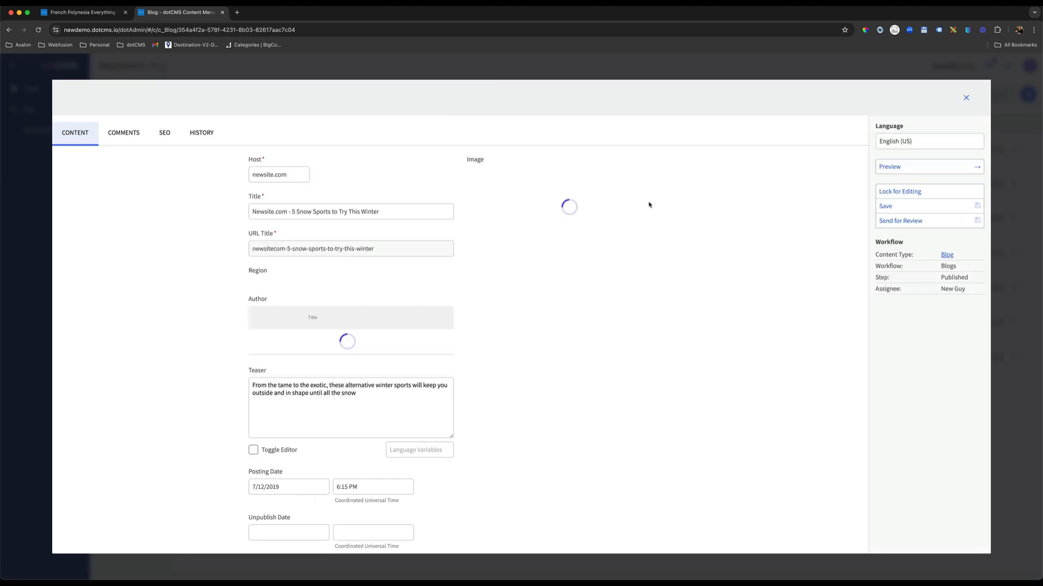
left_click(901, 192)
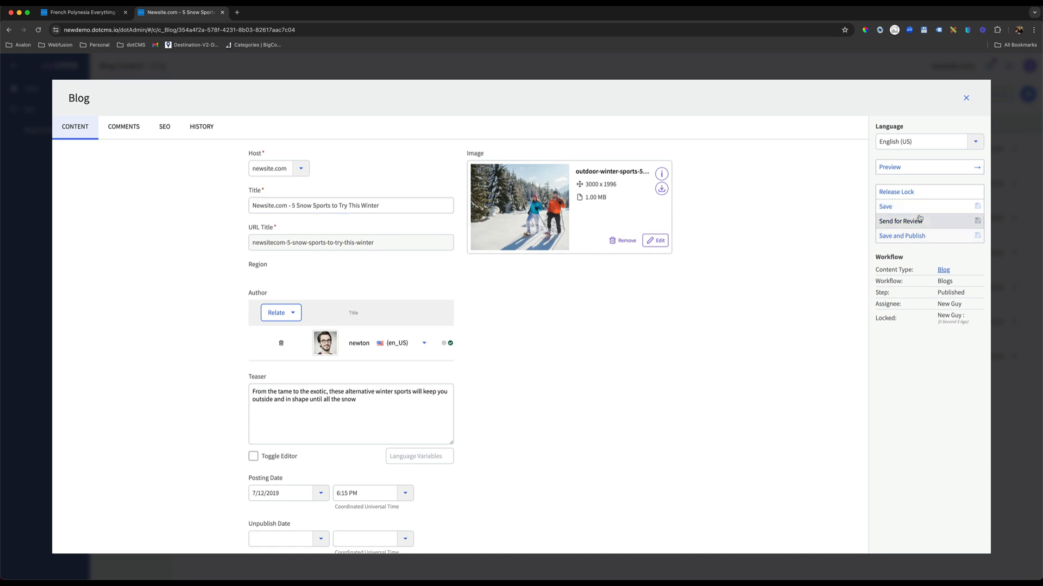
left_click(966, 98)
Create a new newsite.com blog titled 'werqwer' with teaser 'asdfas' and blog content 'asdfa'.
left_click(1028, 95)
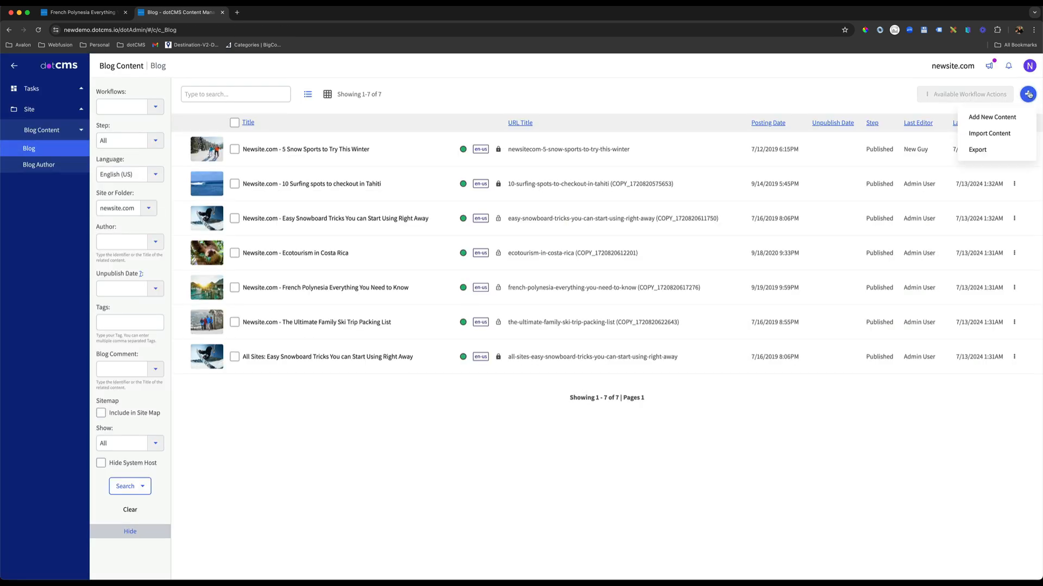
left_click(995, 122)
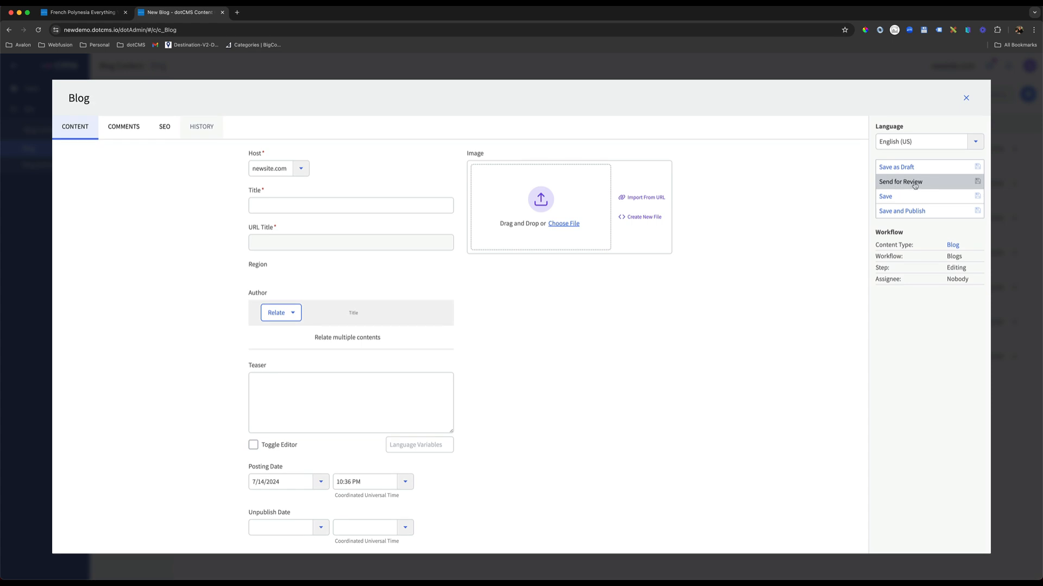
left_click(327, 204)
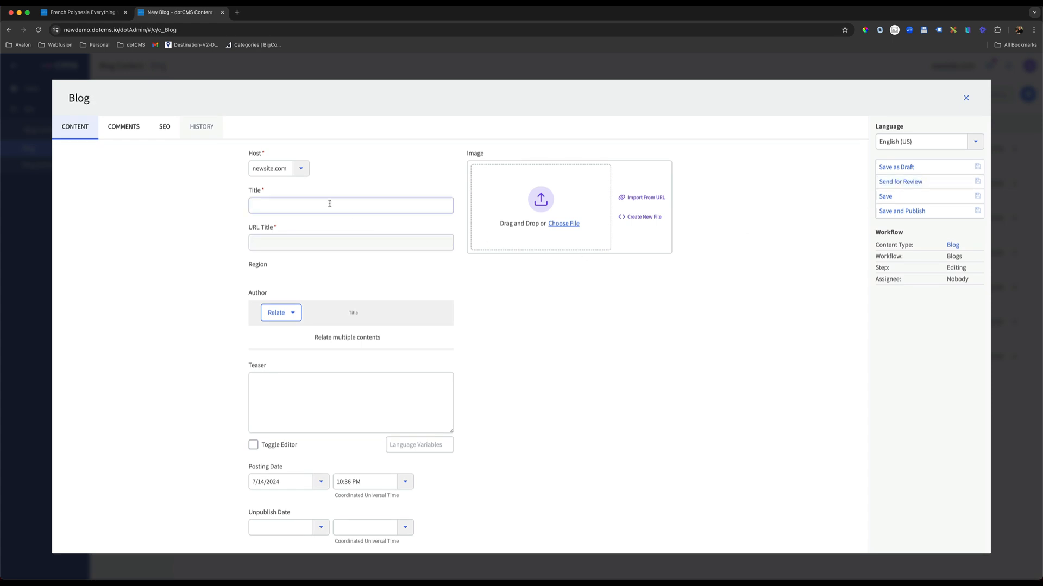
type("asdfasdf")
scroll(405, 302, "down", 3)
left_click(399, 302)
type("asd")
left_click(365, 255)
type("asdfas")
left_click(393, 483)
type("asdfa")
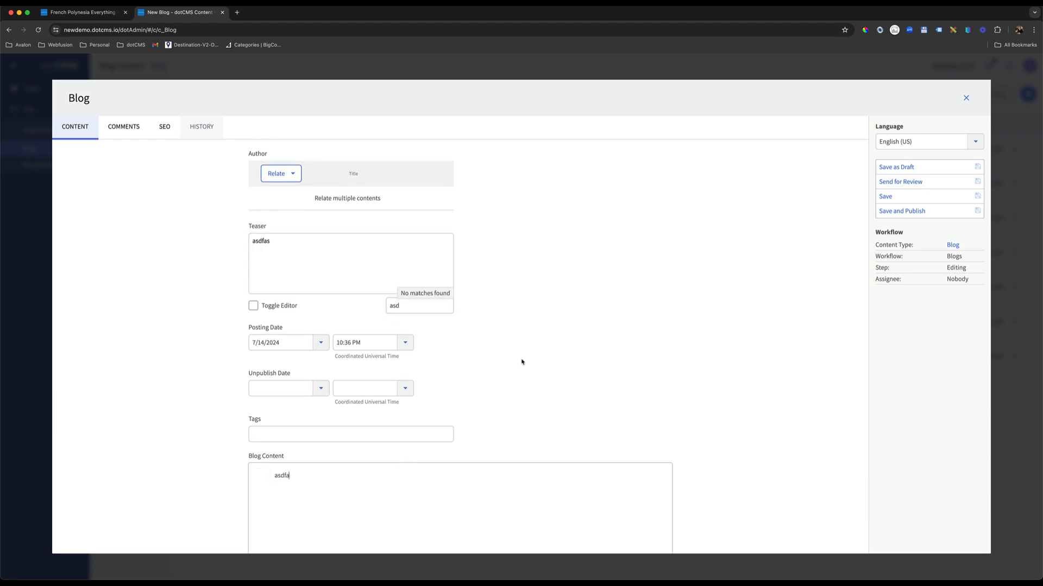
Send the blog 'werqwer' for review to the last individual reviewer offered, with the comment 'could you review and publish please'.
scroll(521, 360, "up", 3)
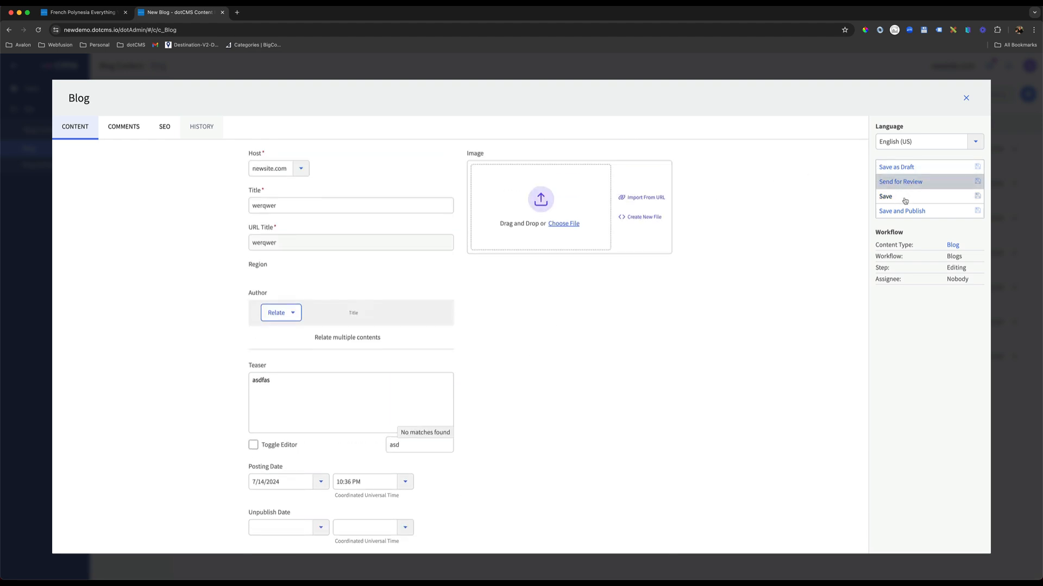
left_click(910, 182)
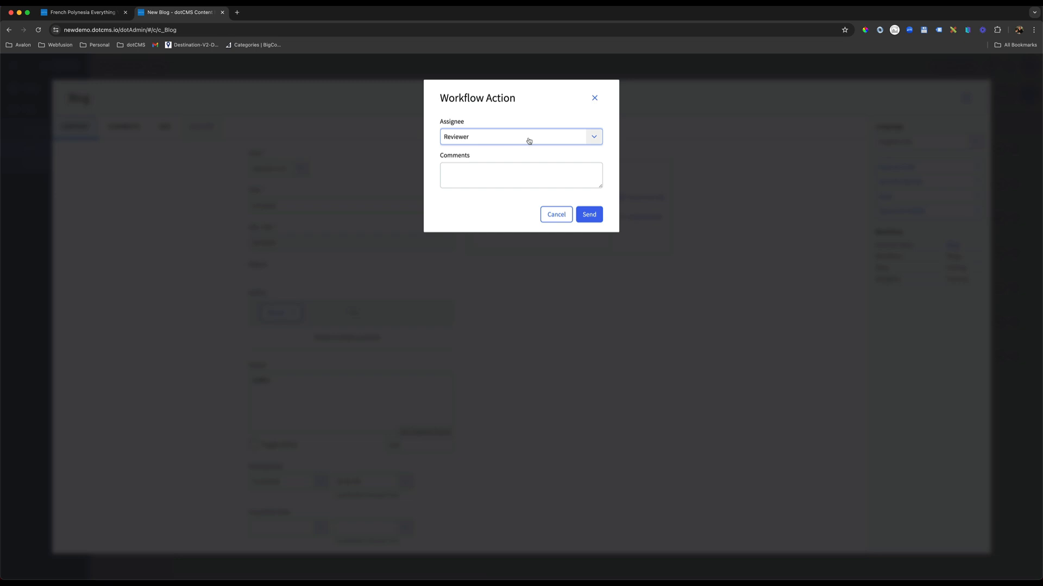
left_click(592, 140)
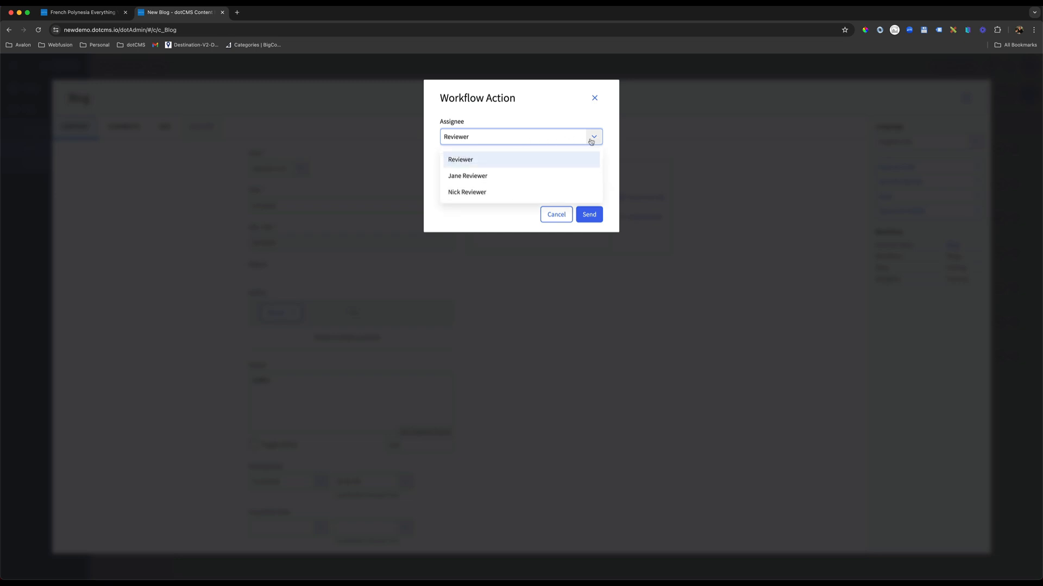
left_click(474, 193)
left_click(488, 174)
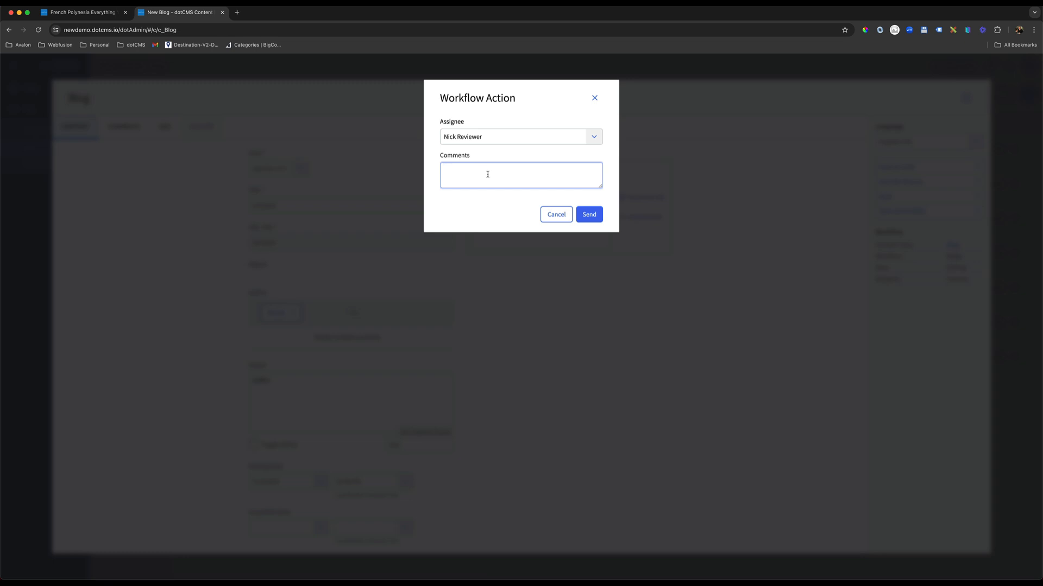
type("could you review and publish please")
left_click(590, 208)
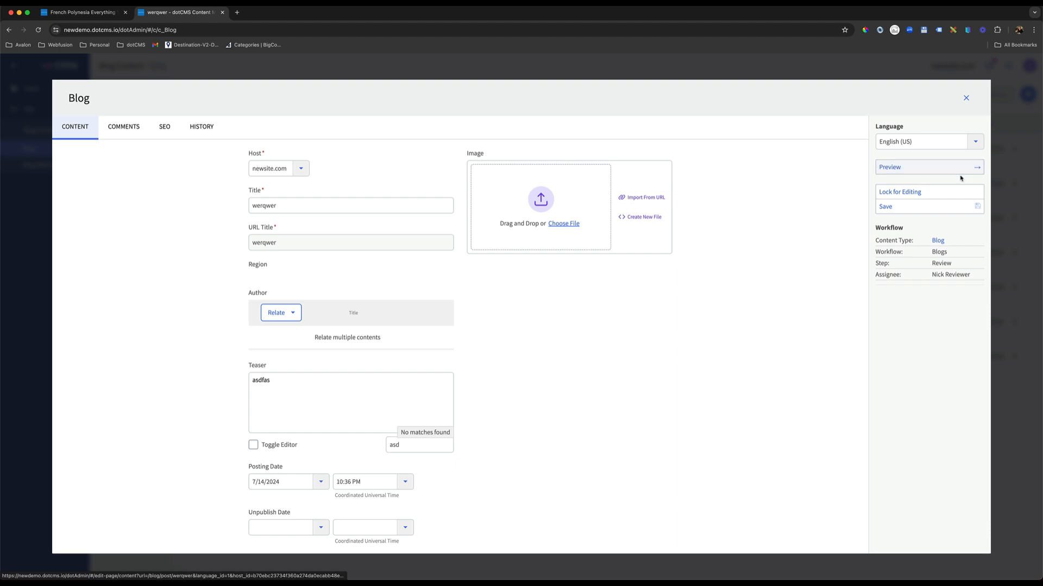
Check the workflow step and assignee of the blog 'werqwer', and close it.
left_click_drag(952, 266, 884, 264)
left_click_drag(971, 275, 916, 278)
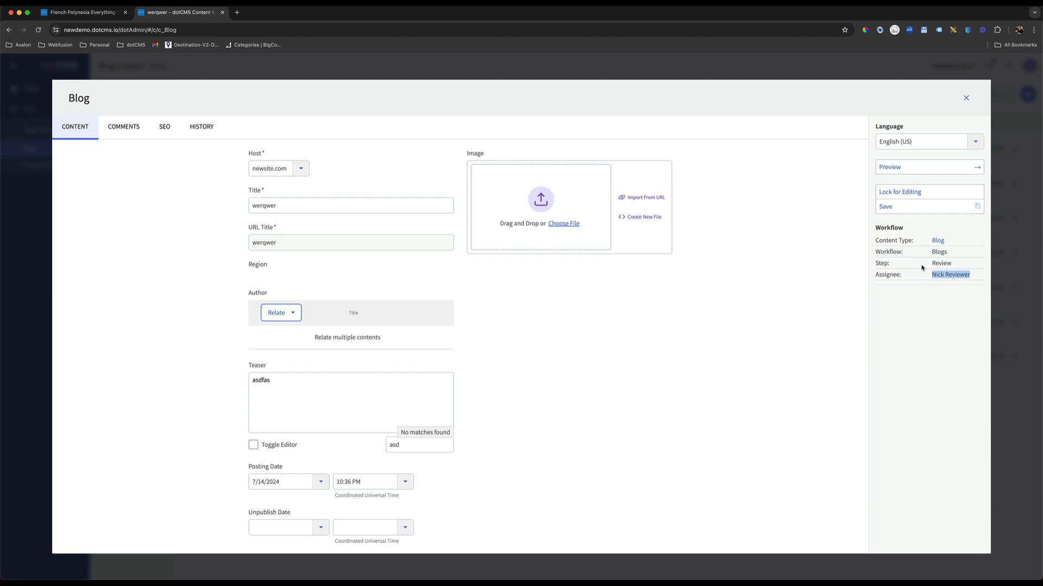
left_click(966, 97)
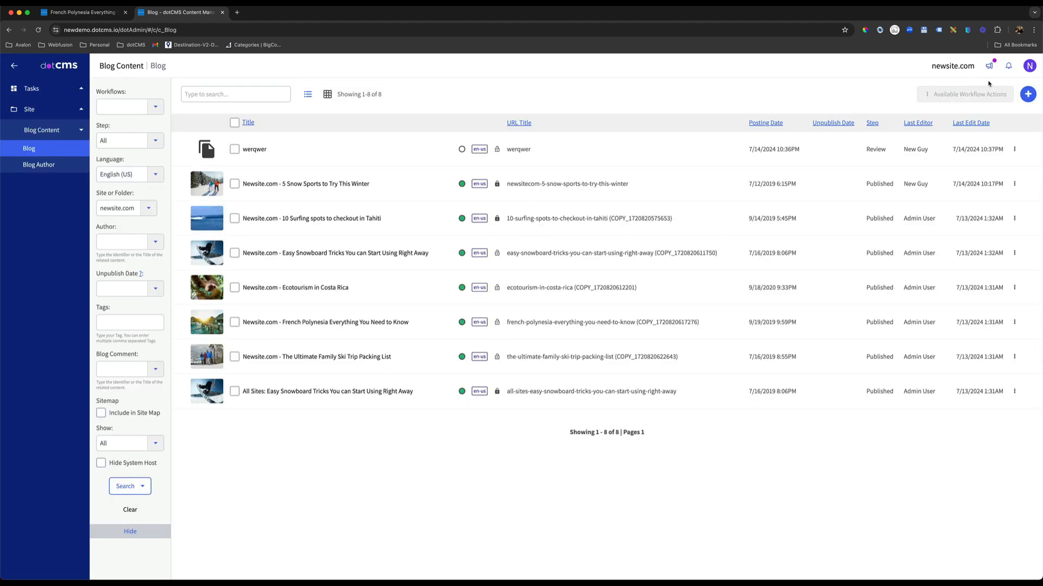
Leave the New Guy test account and switch from admin to the demo.dotcms.io blogger test account using Sign In As.
left_click(1029, 65)
left_click(969, 118)
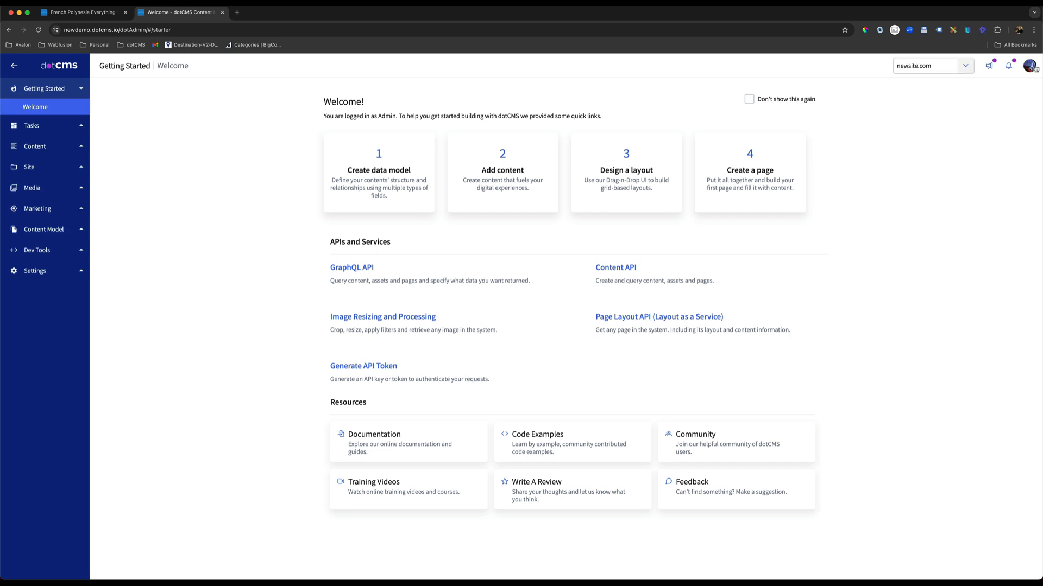
left_click(1030, 66)
left_click(969, 136)
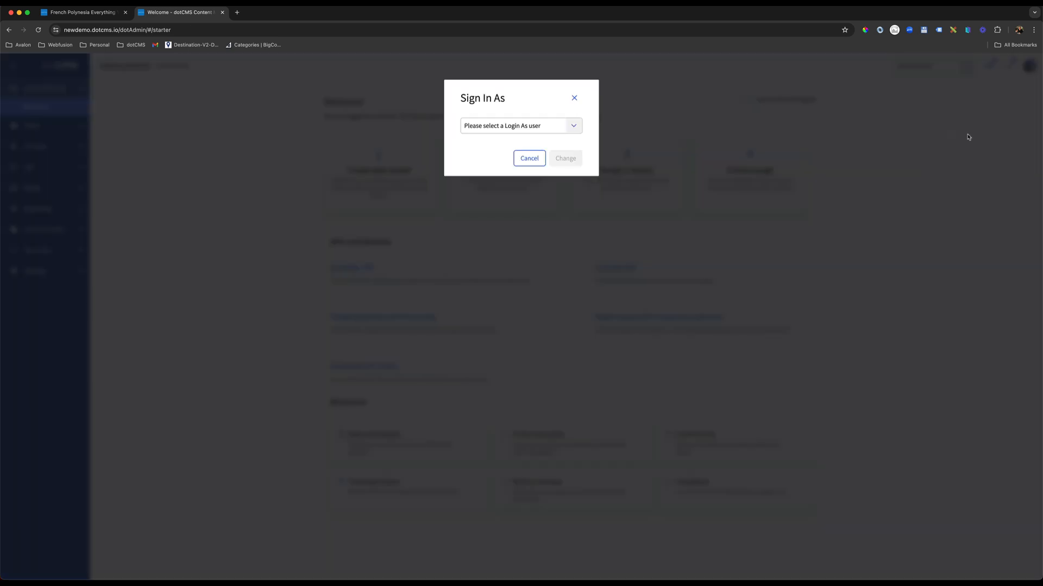
left_click(574, 126)
left_click(505, 187)
left_click(565, 158)
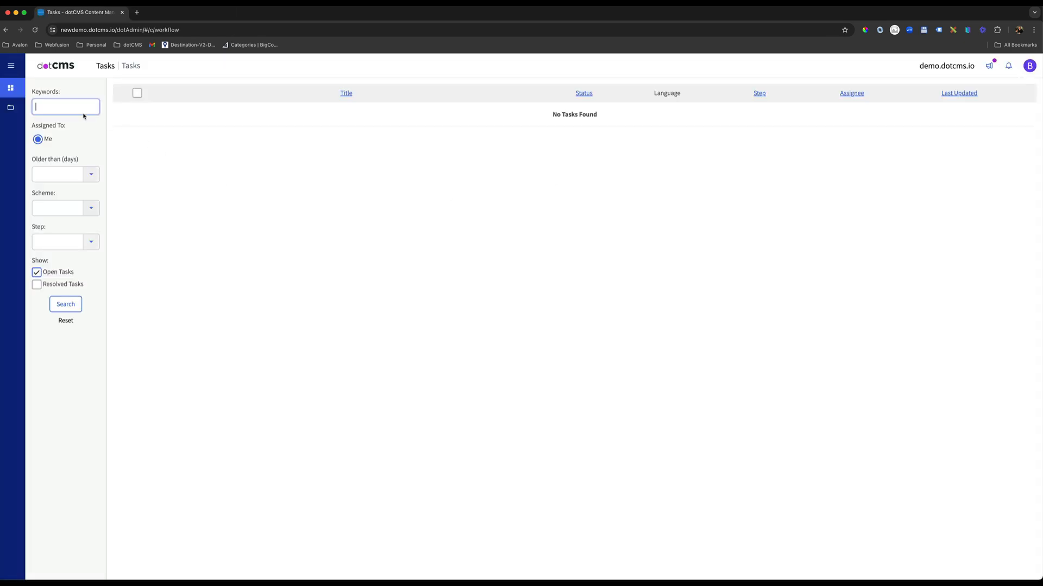
Open the Blog content listing for demo.dotcms.io.
left_click(11, 66)
left_click(26, 109)
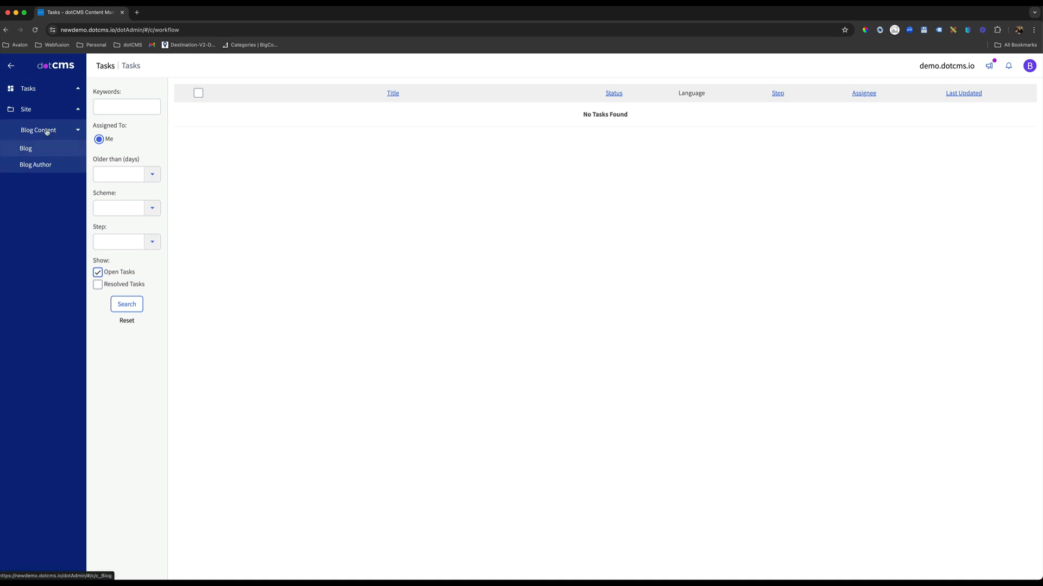
left_click(46, 133)
left_click(45, 133)
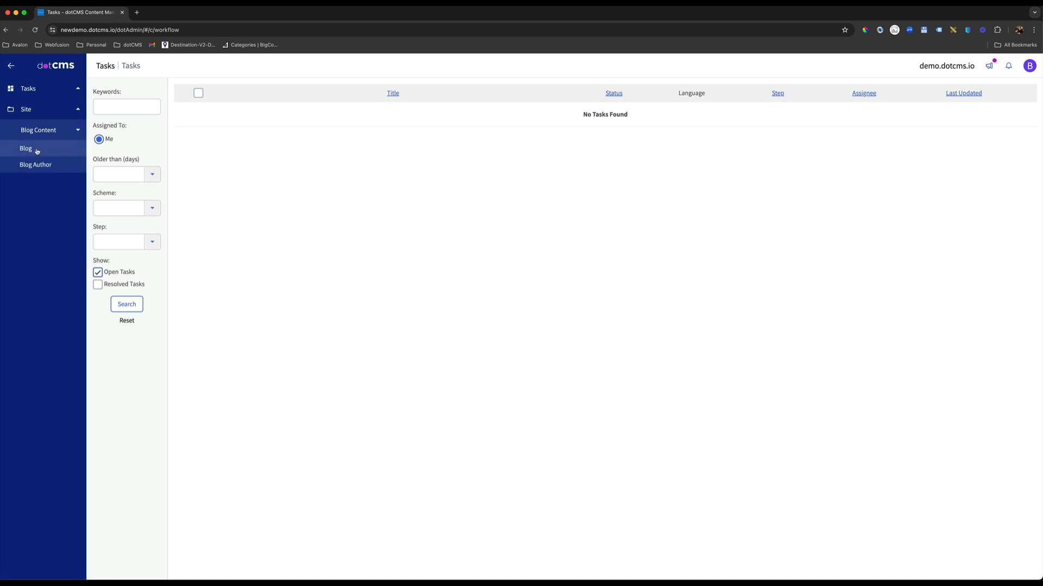
left_click(27, 148)
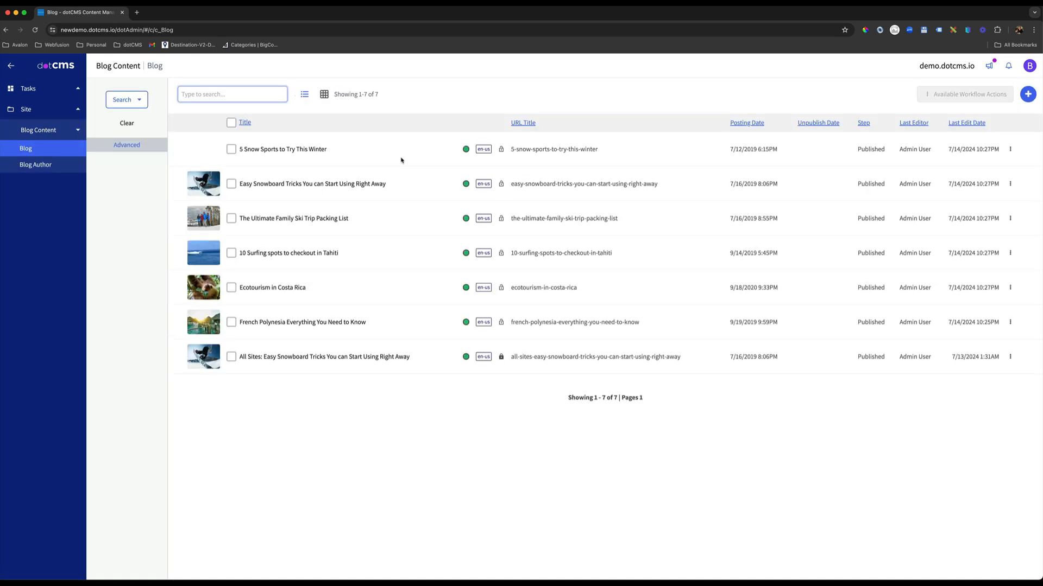
Lock the blog '5 Snow Sports to Try This Winter' to check its available workflow actions, and close it.
left_click(293, 153)
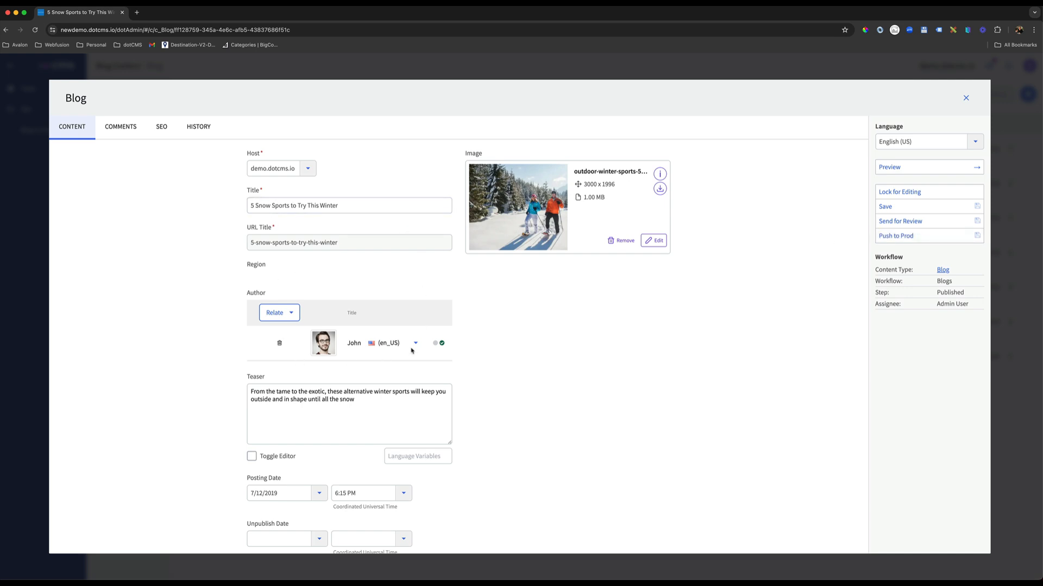
left_click(903, 236)
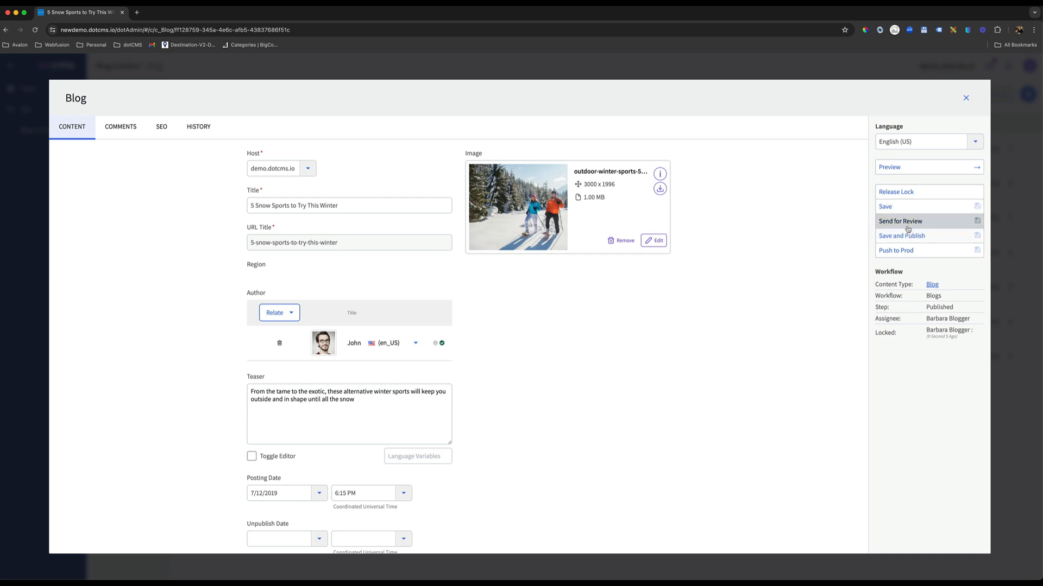
left_click(966, 99)
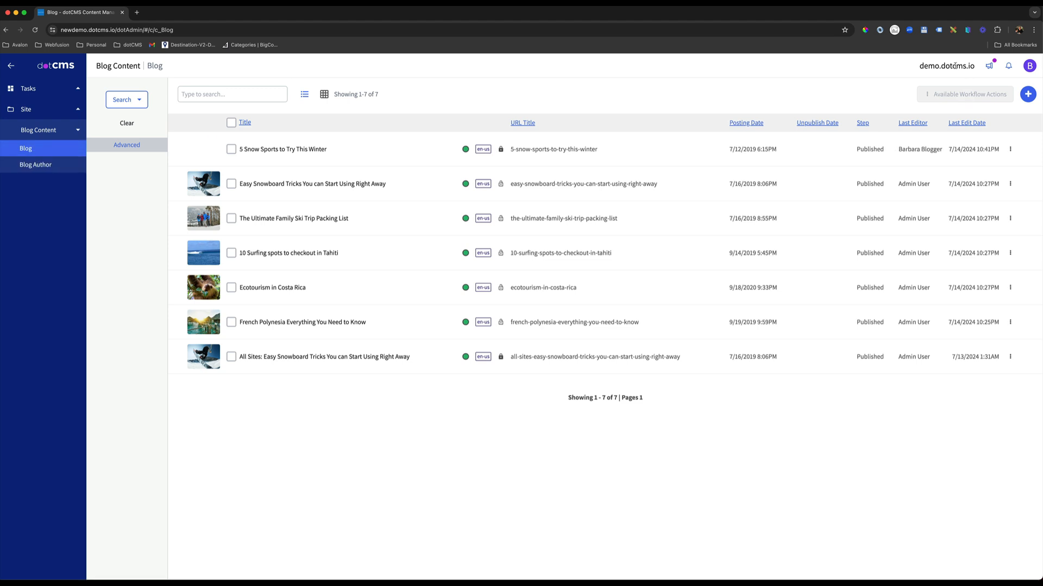
left_click_drag(975, 66, 918, 66)
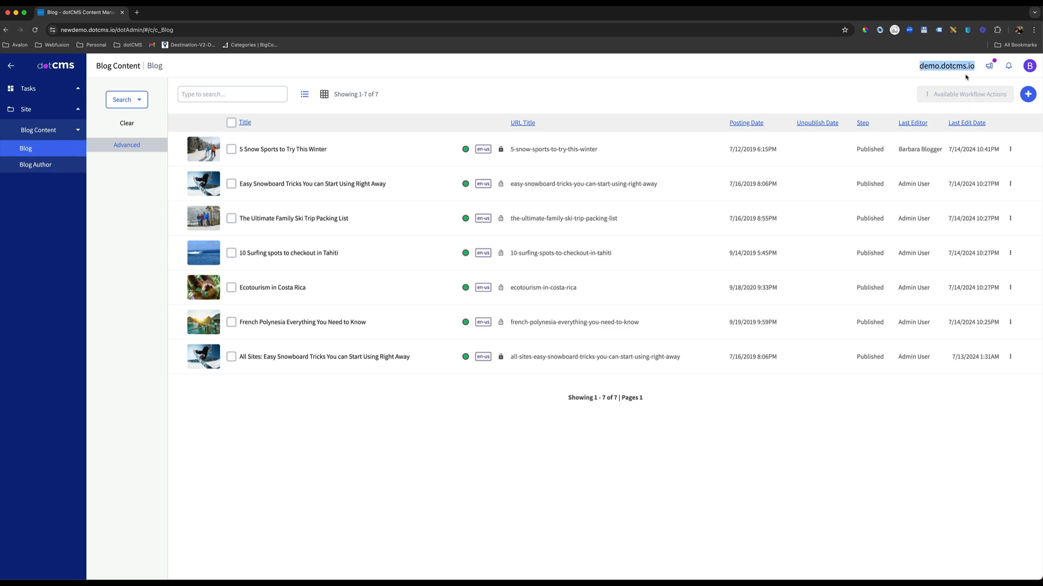
left_click(726, 98)
Return to the admin account and open the Blog content type in the content model.
left_click(1029, 67)
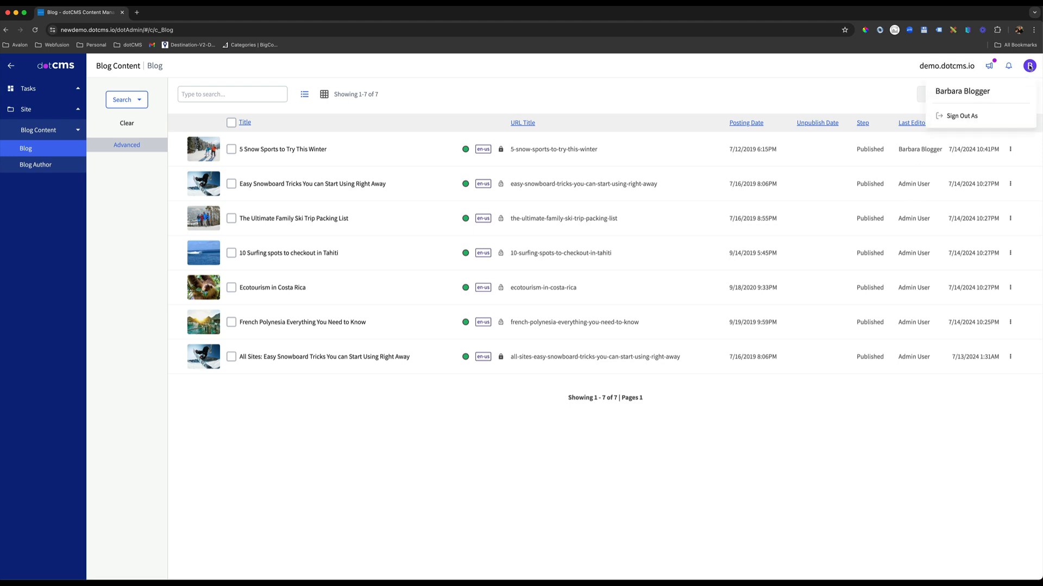
left_click(967, 120)
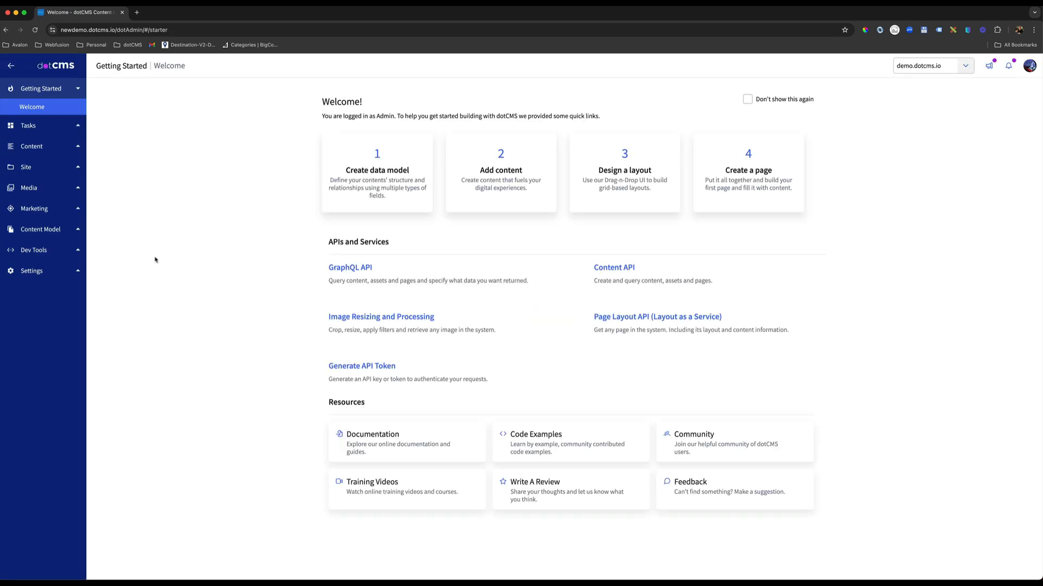
left_click(48, 239)
left_click(47, 232)
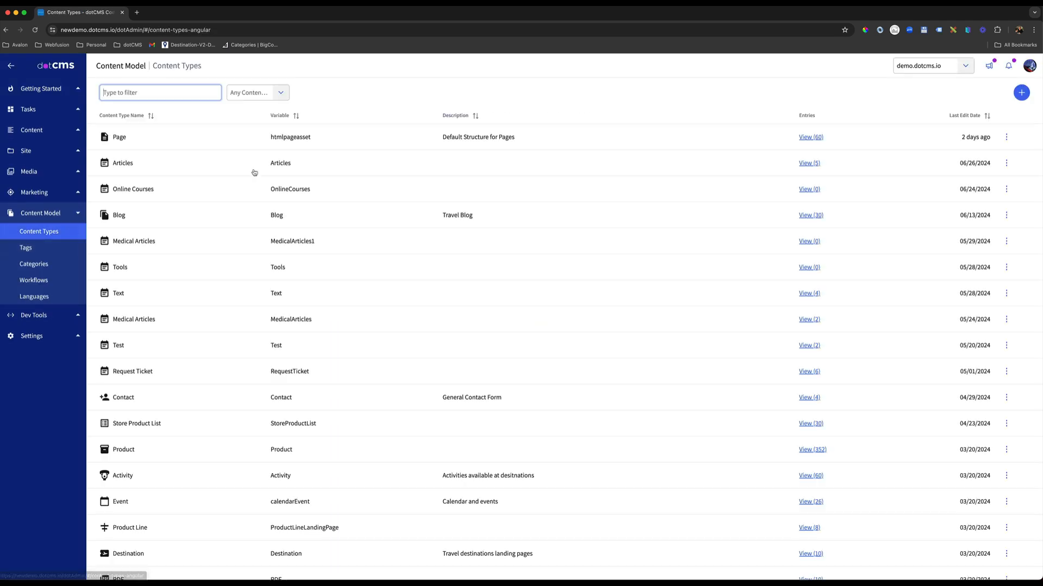
left_click(129, 218)
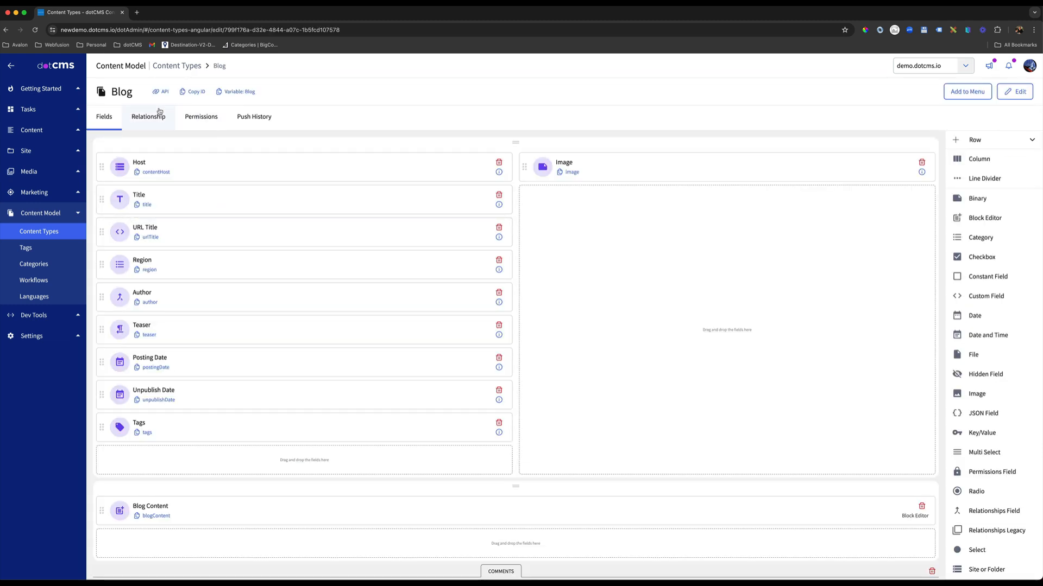
Try assigning System Workflow alongside Blogs in the Blog content type's settings, and leave the settings without saving.
left_click(1014, 91)
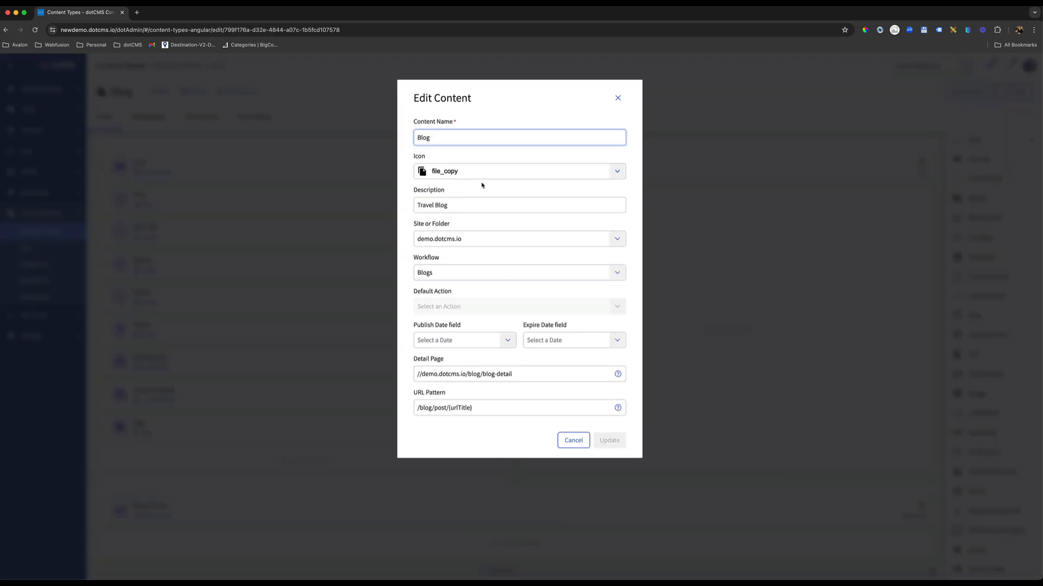
left_click(605, 274)
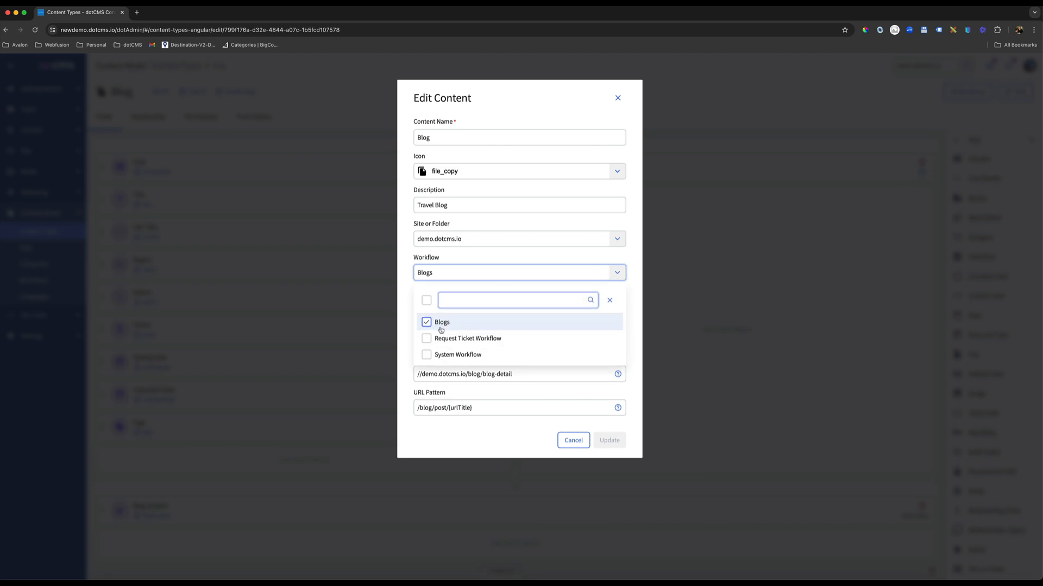
left_click(427, 355)
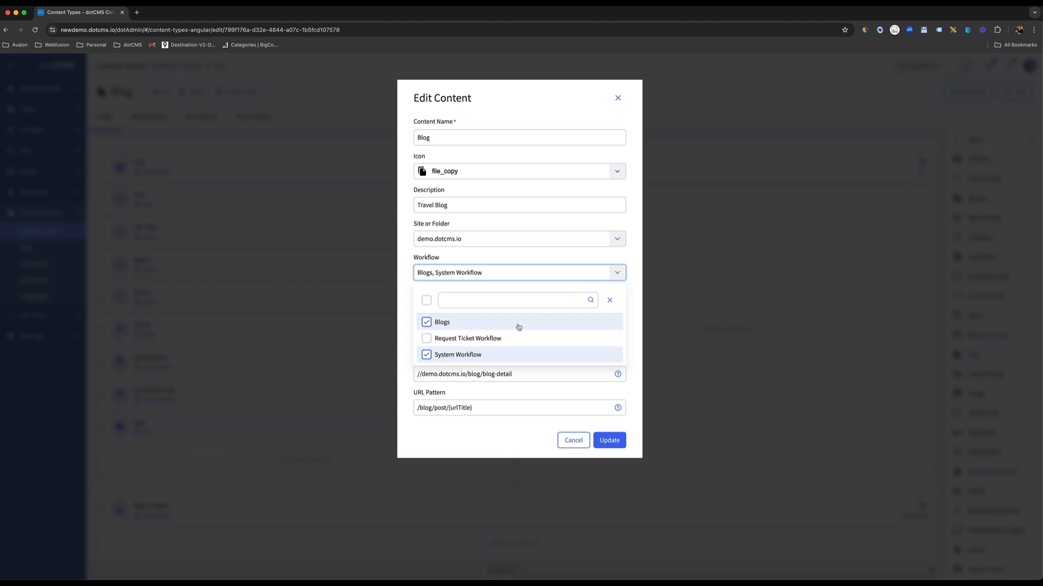
left_click(426, 354)
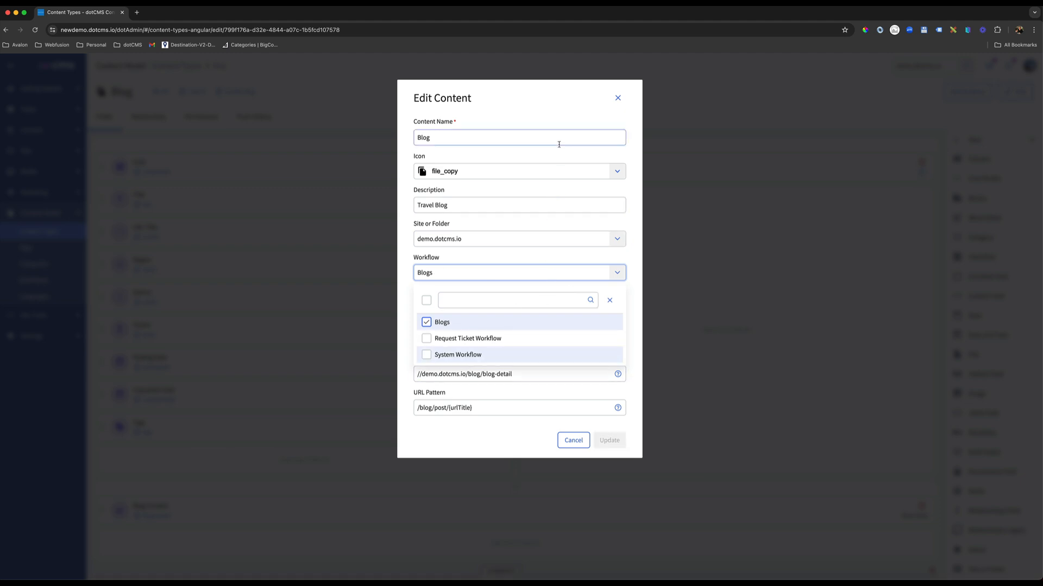
left_click(617, 98)
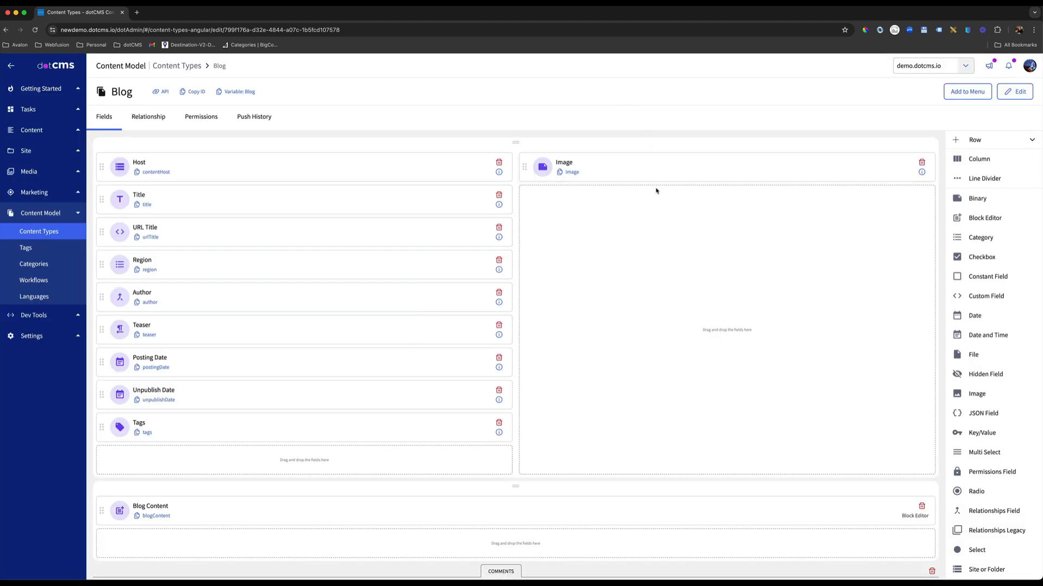